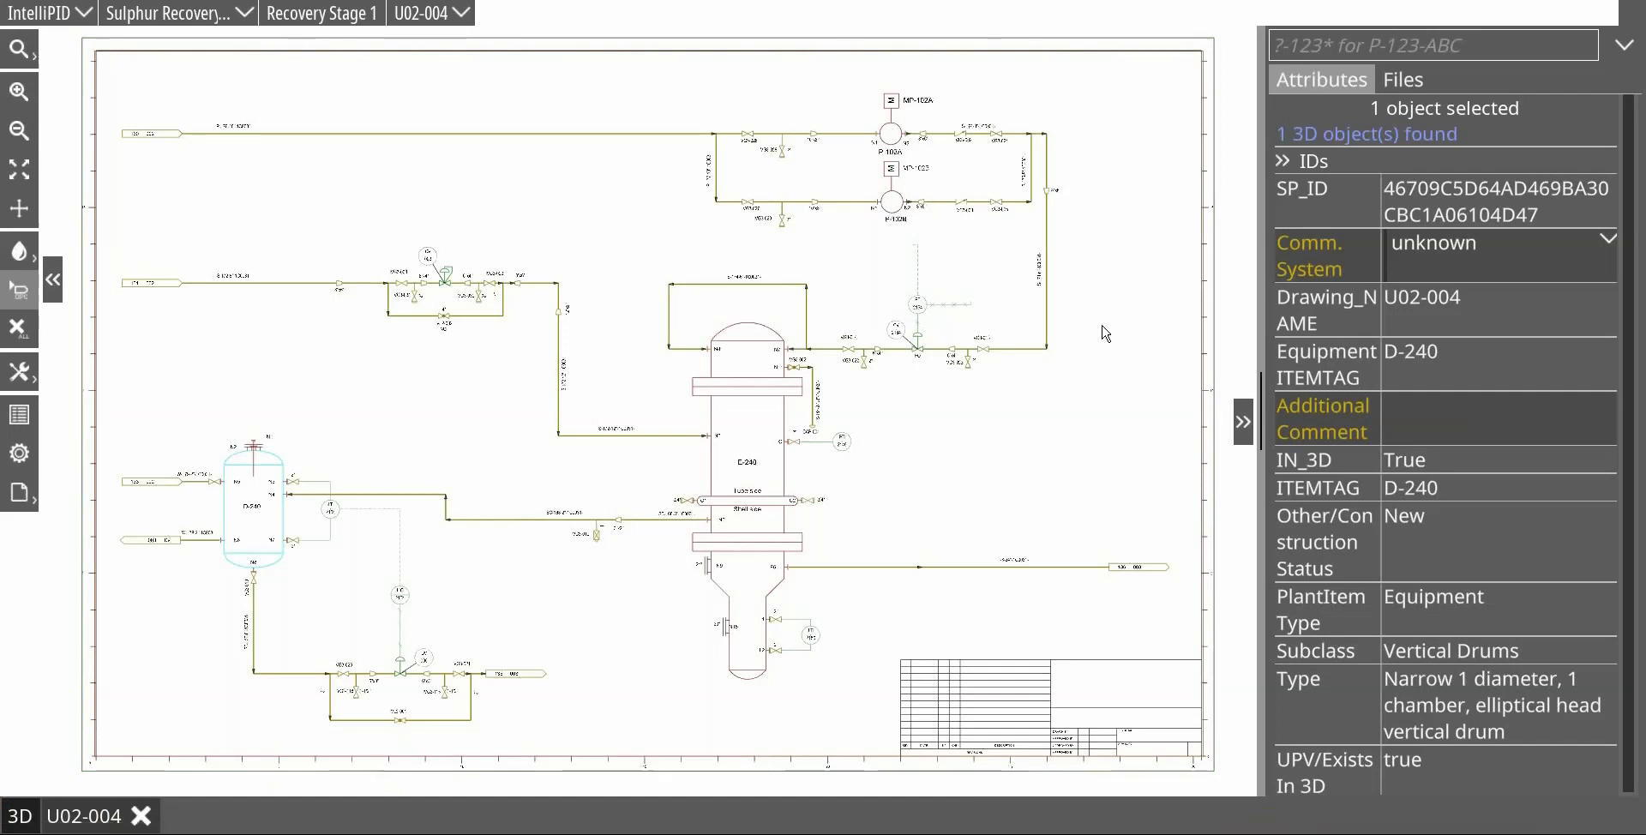
# Step: Assign commissioning system CS_001 to the S-174-6" pipe run looping over the top of E-240
pyautogui.click(710, 285)
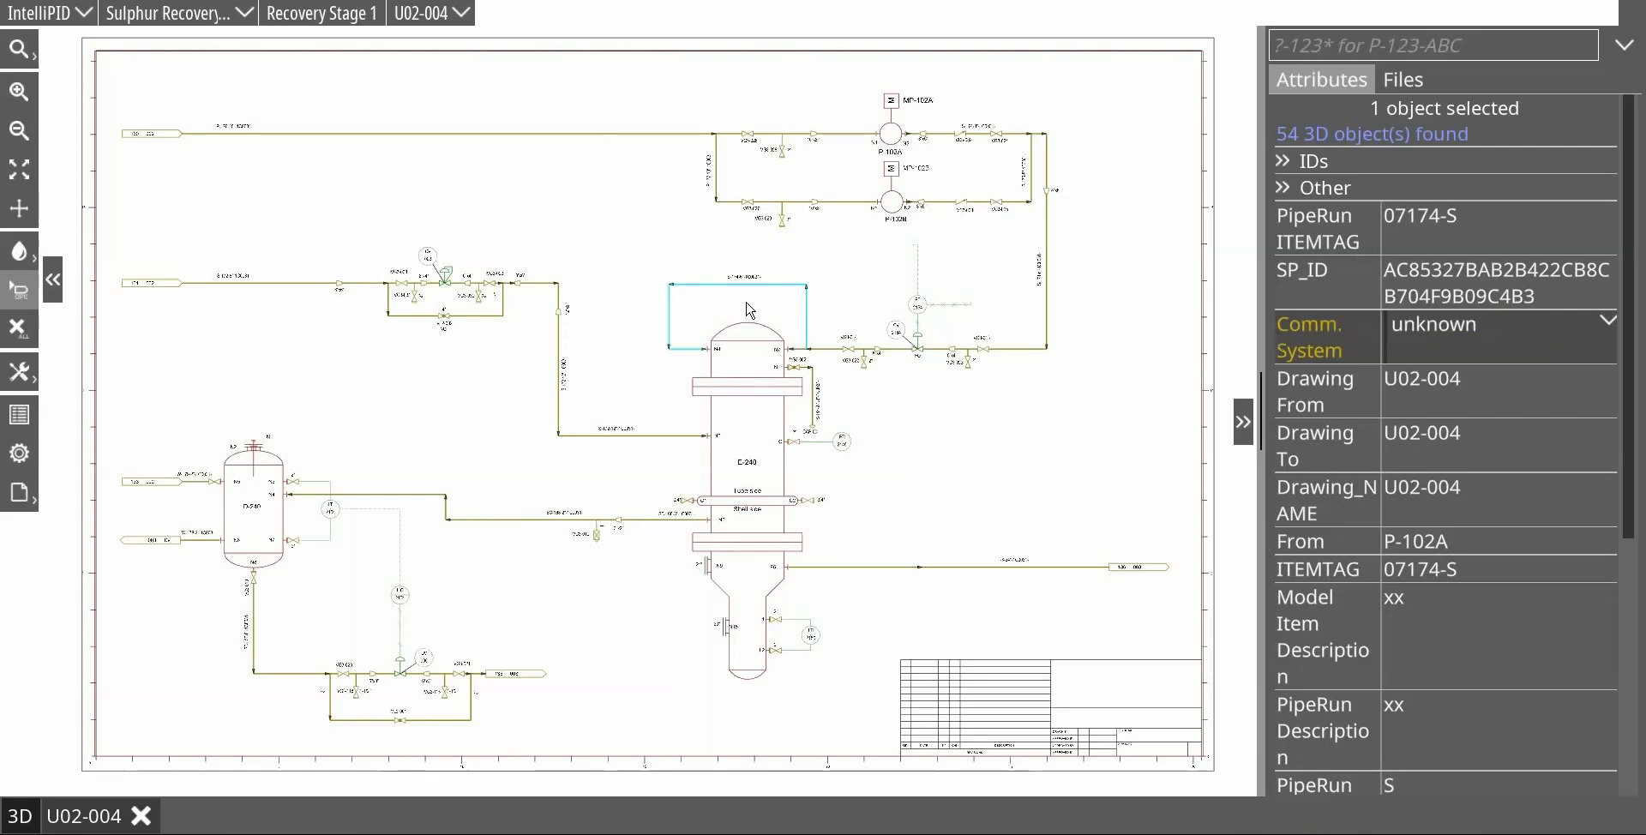
pyautogui.scroll(2, 750, 307)
pyautogui.scroll(2, 751, 307)
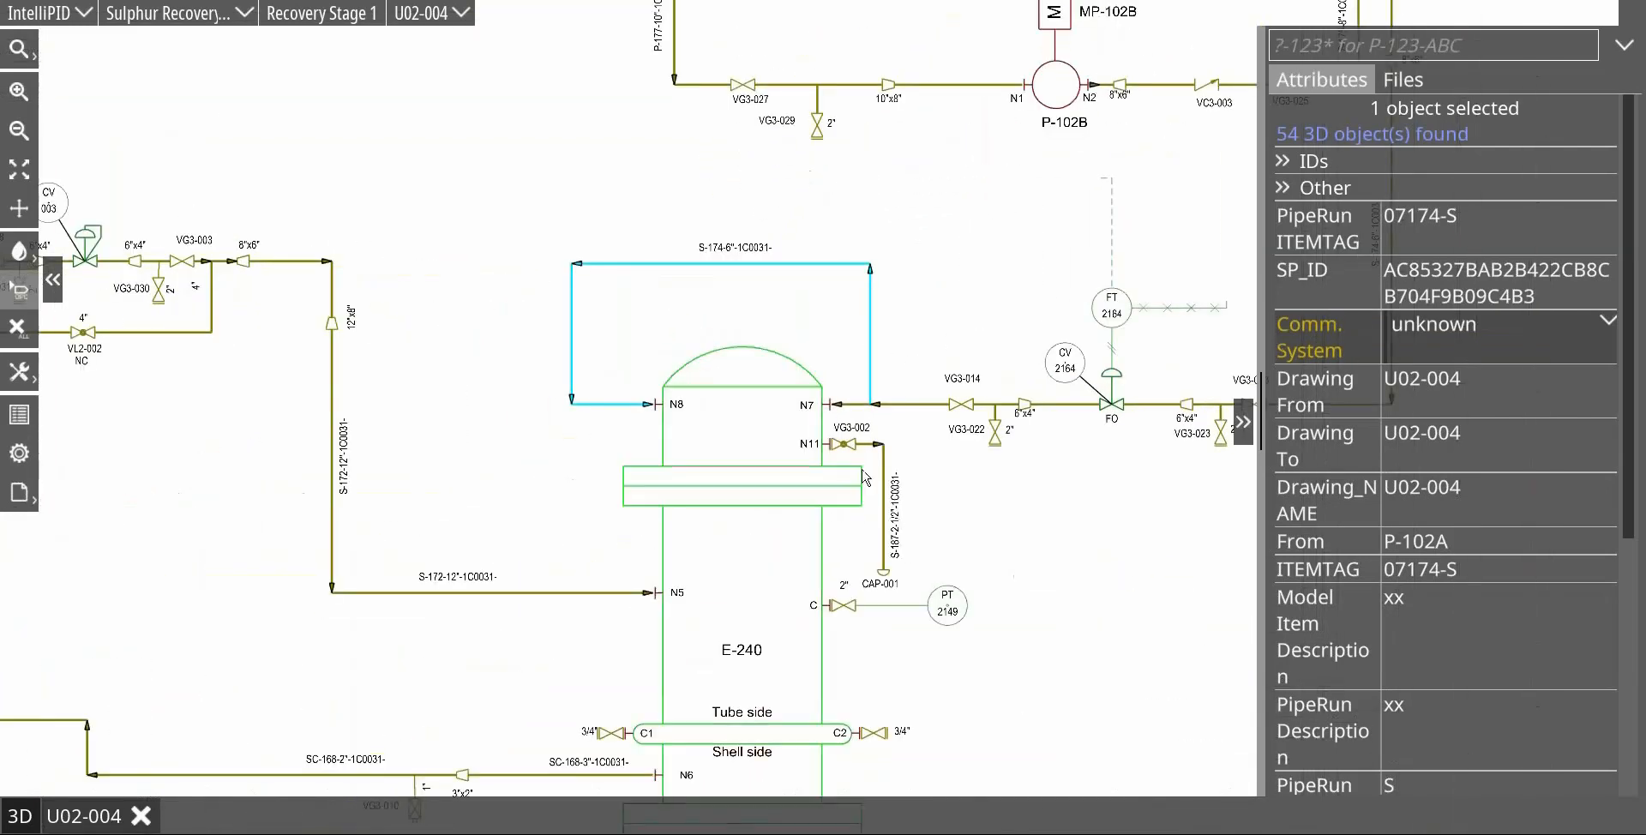
pyautogui.click(1609, 321)
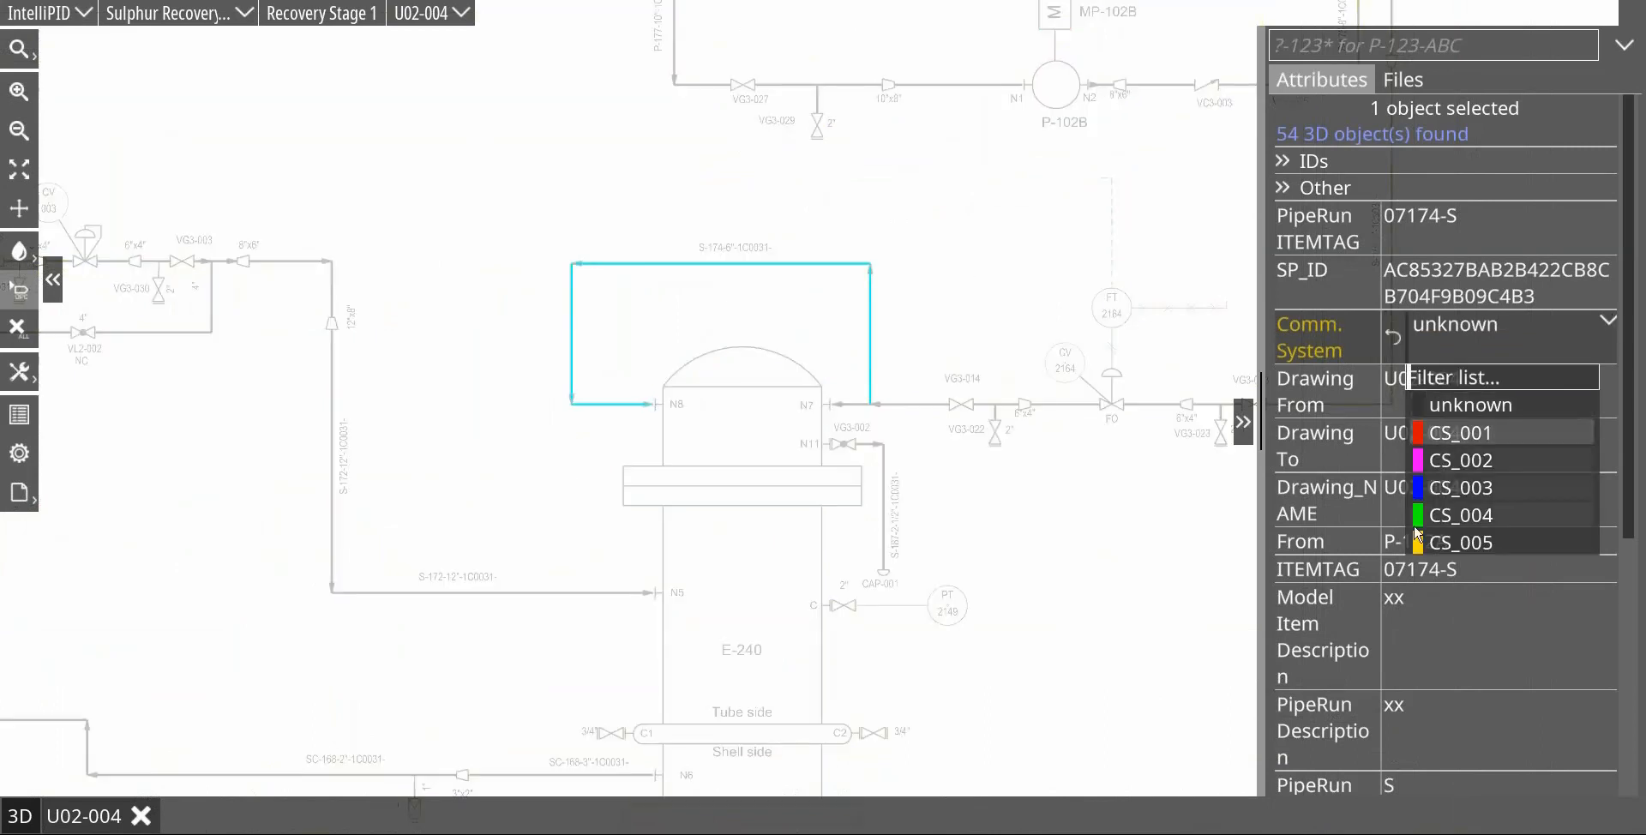
pyautogui.click(1468, 434)
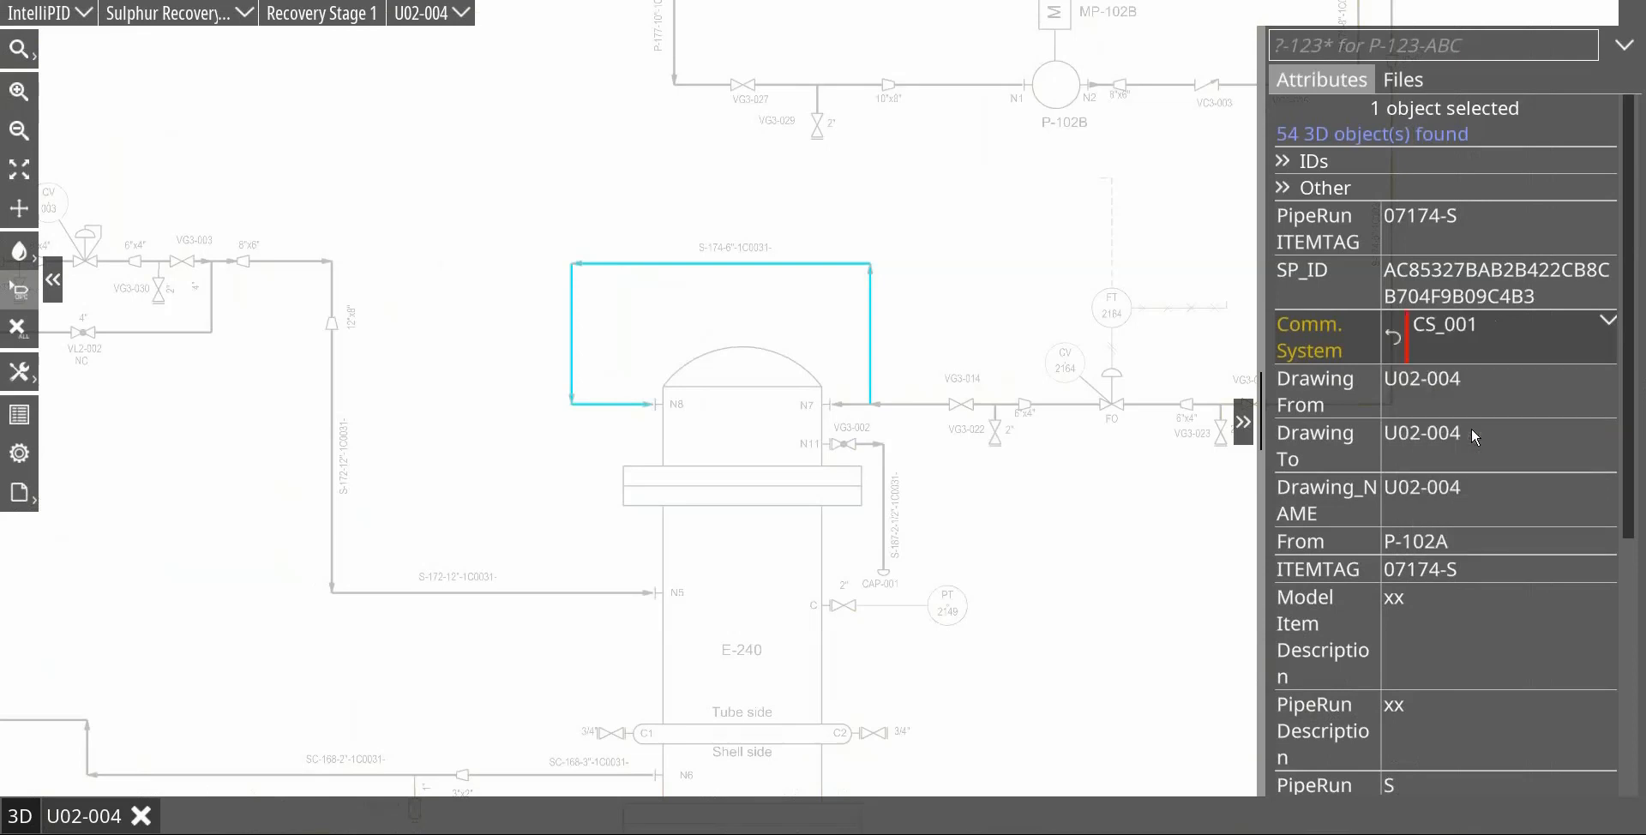
pyautogui.click(949, 291)
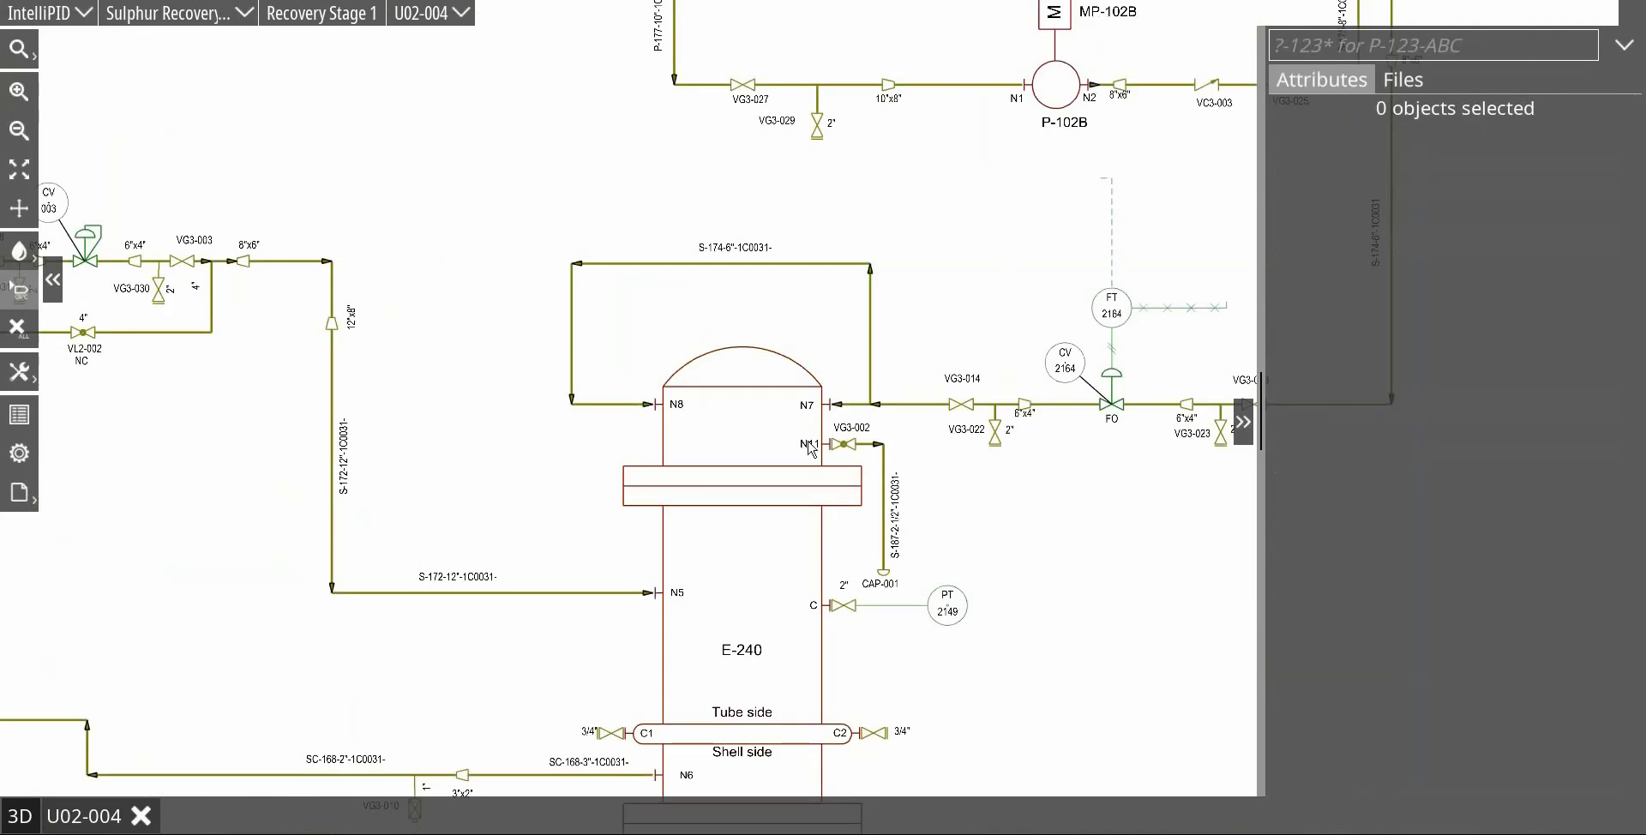
# Step: Toggle colouring by Comm. System on and off from the attributes of the looping pipe run above E-240
pyautogui.moveTo(783, 279)
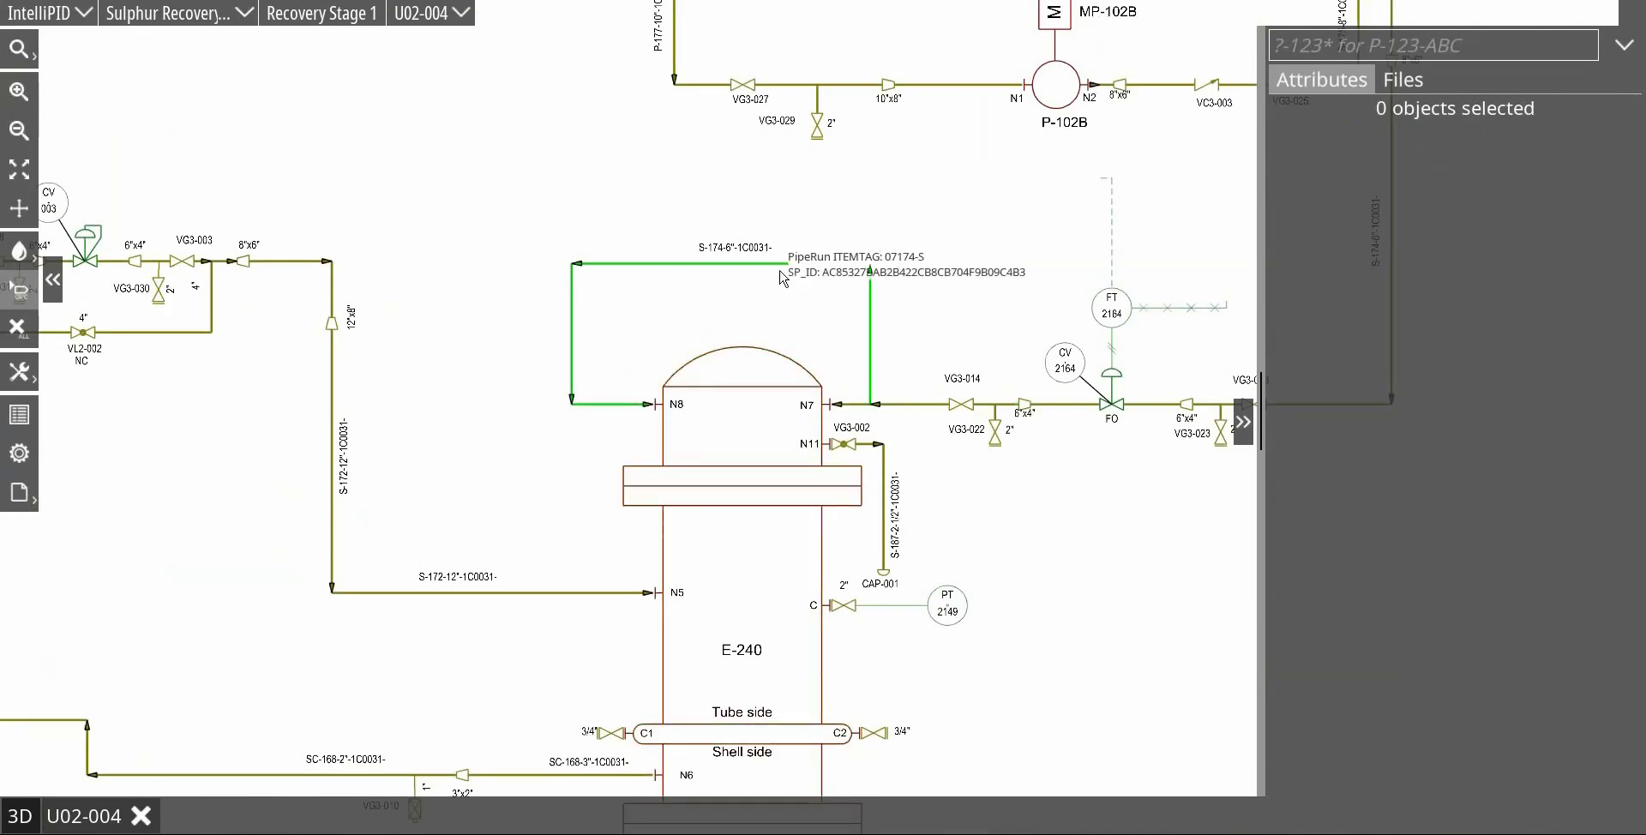
pyautogui.click(737, 265)
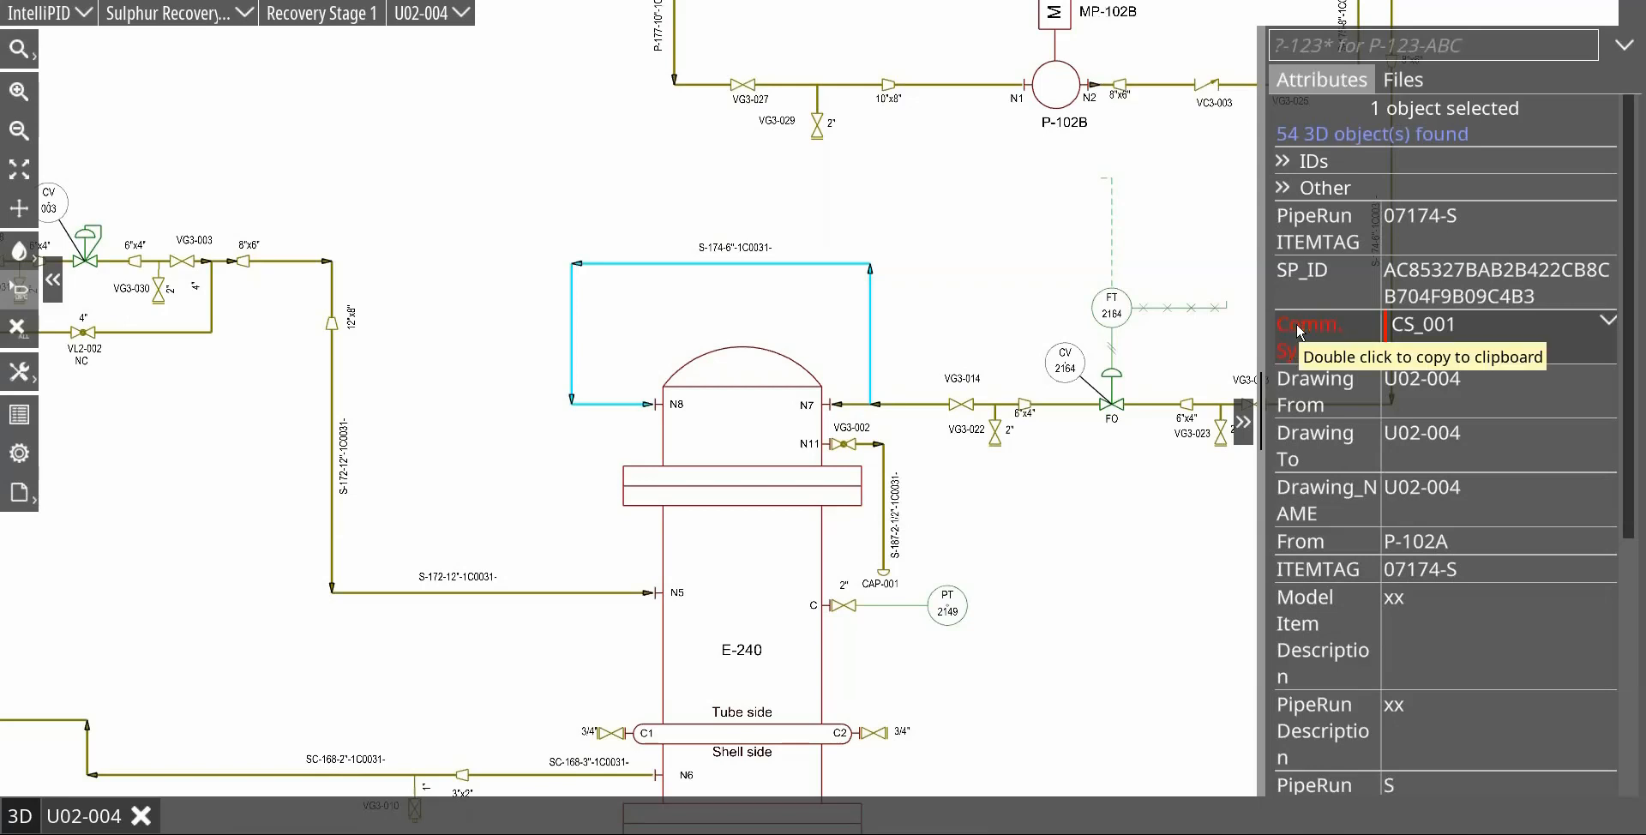
pyautogui.click(956, 262)
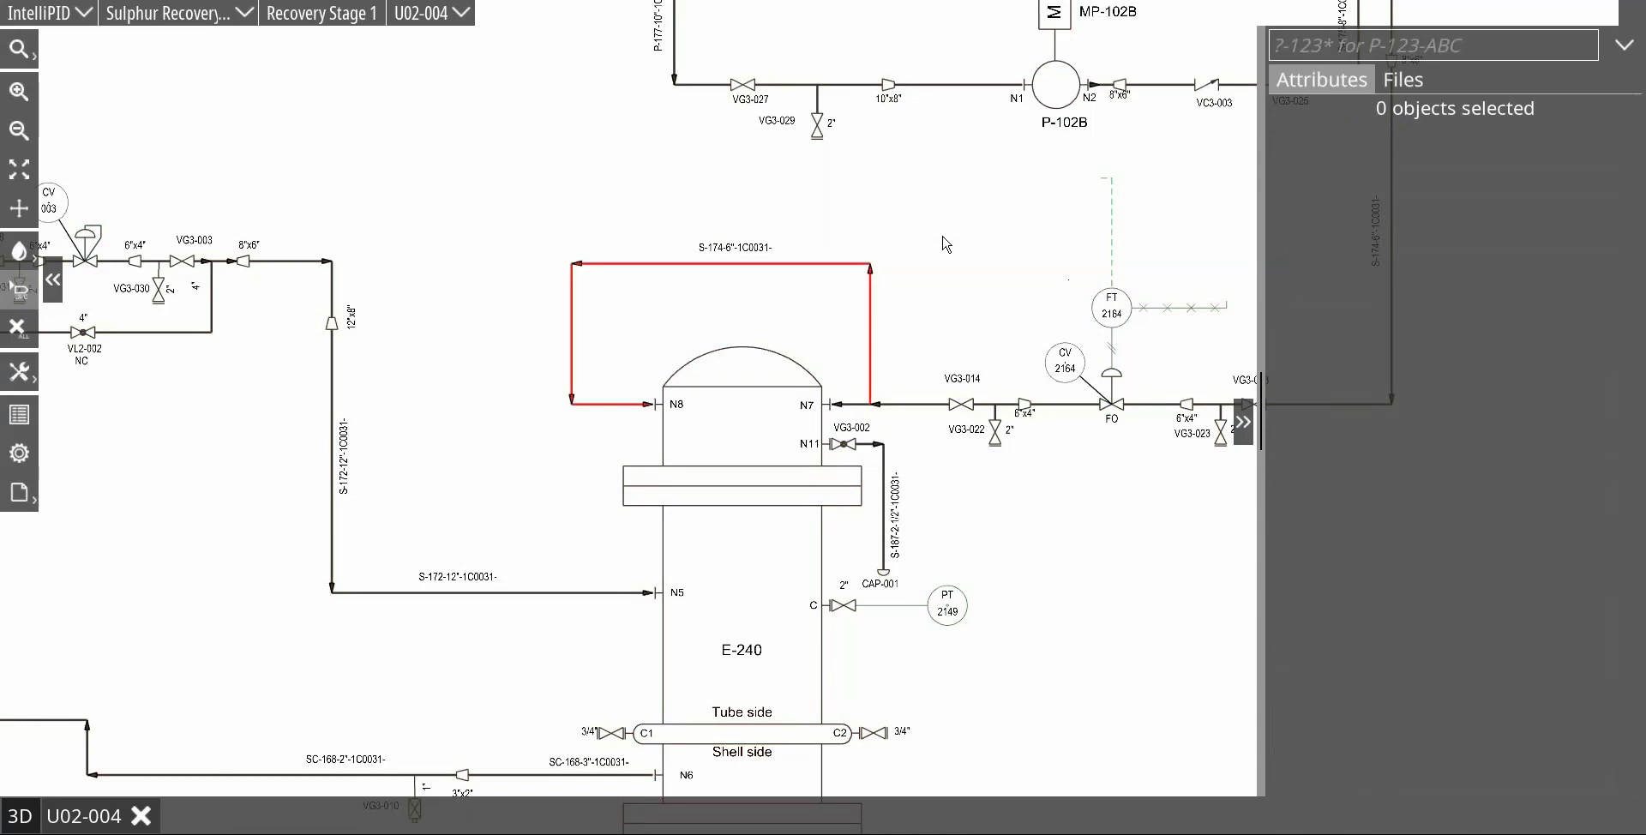
pyautogui.scroll(-4, 941, 250)
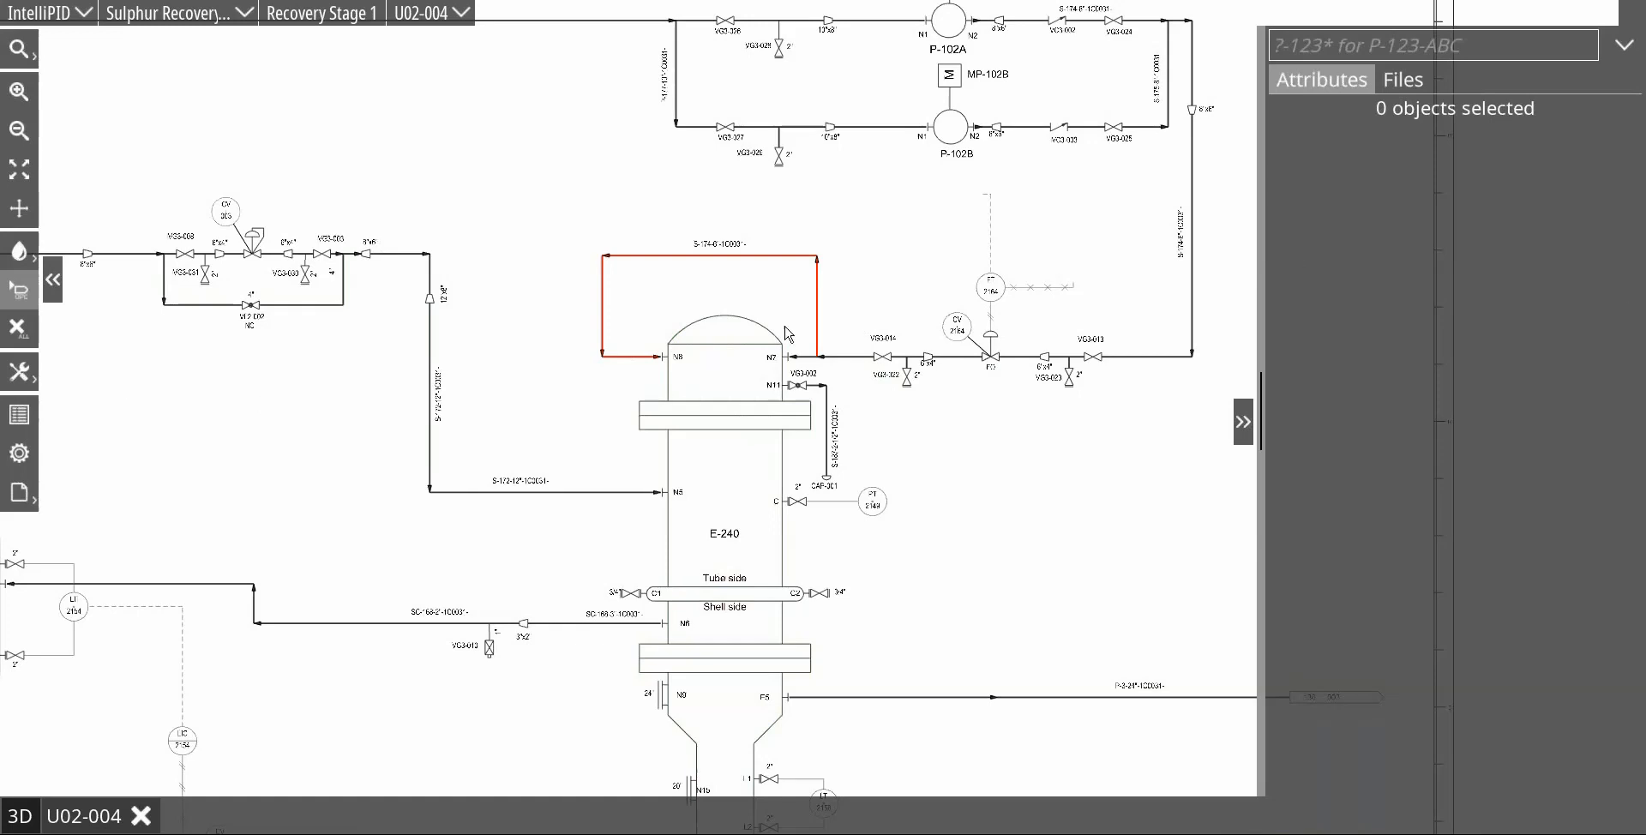
pyautogui.click(817, 274)
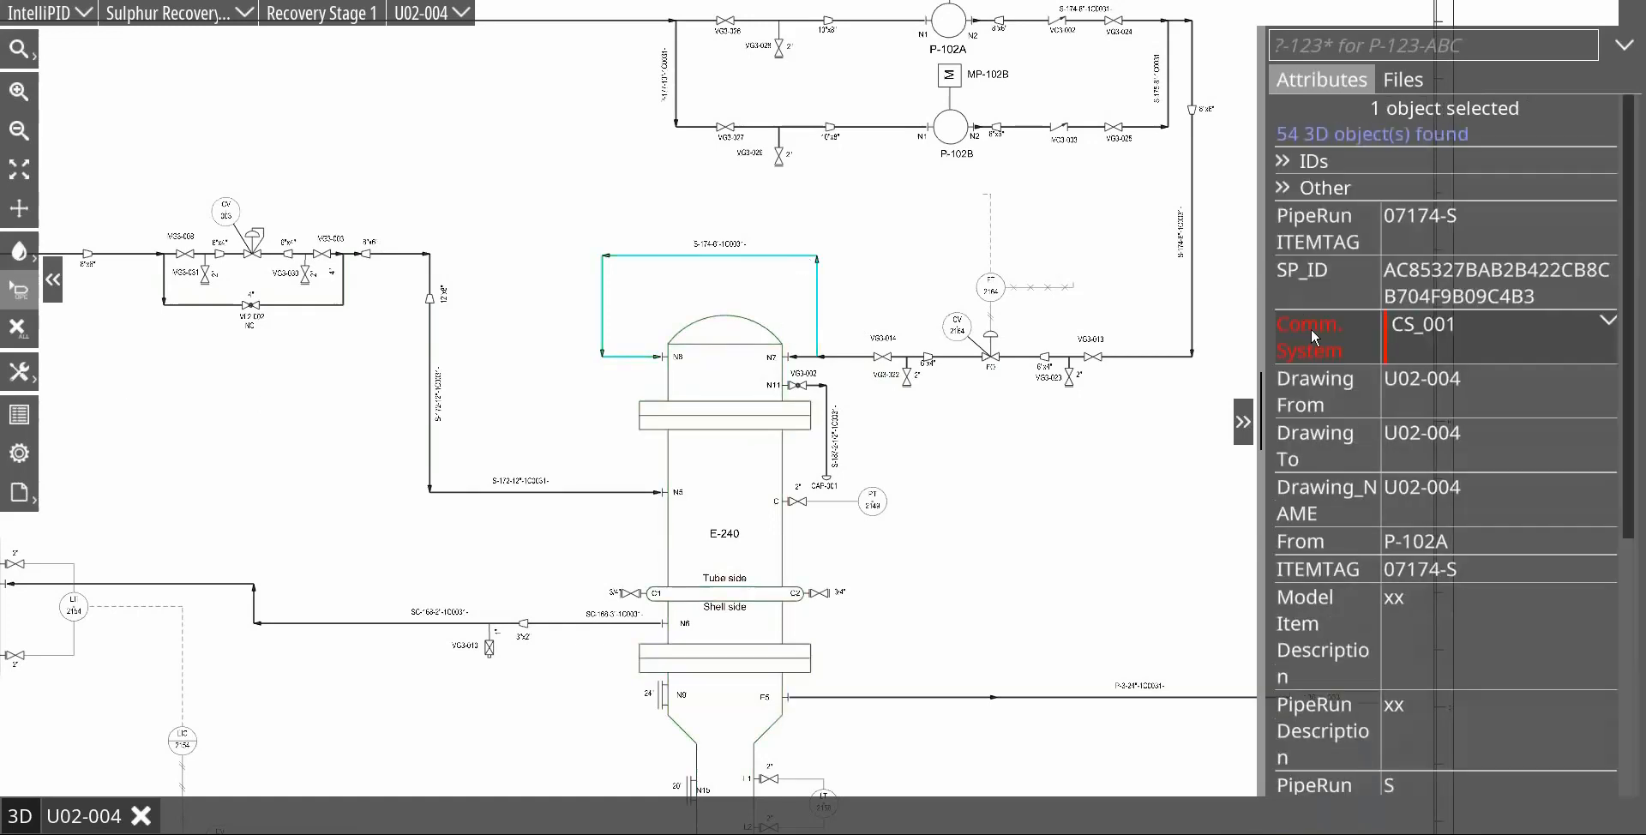
pyautogui.click(554, 369)
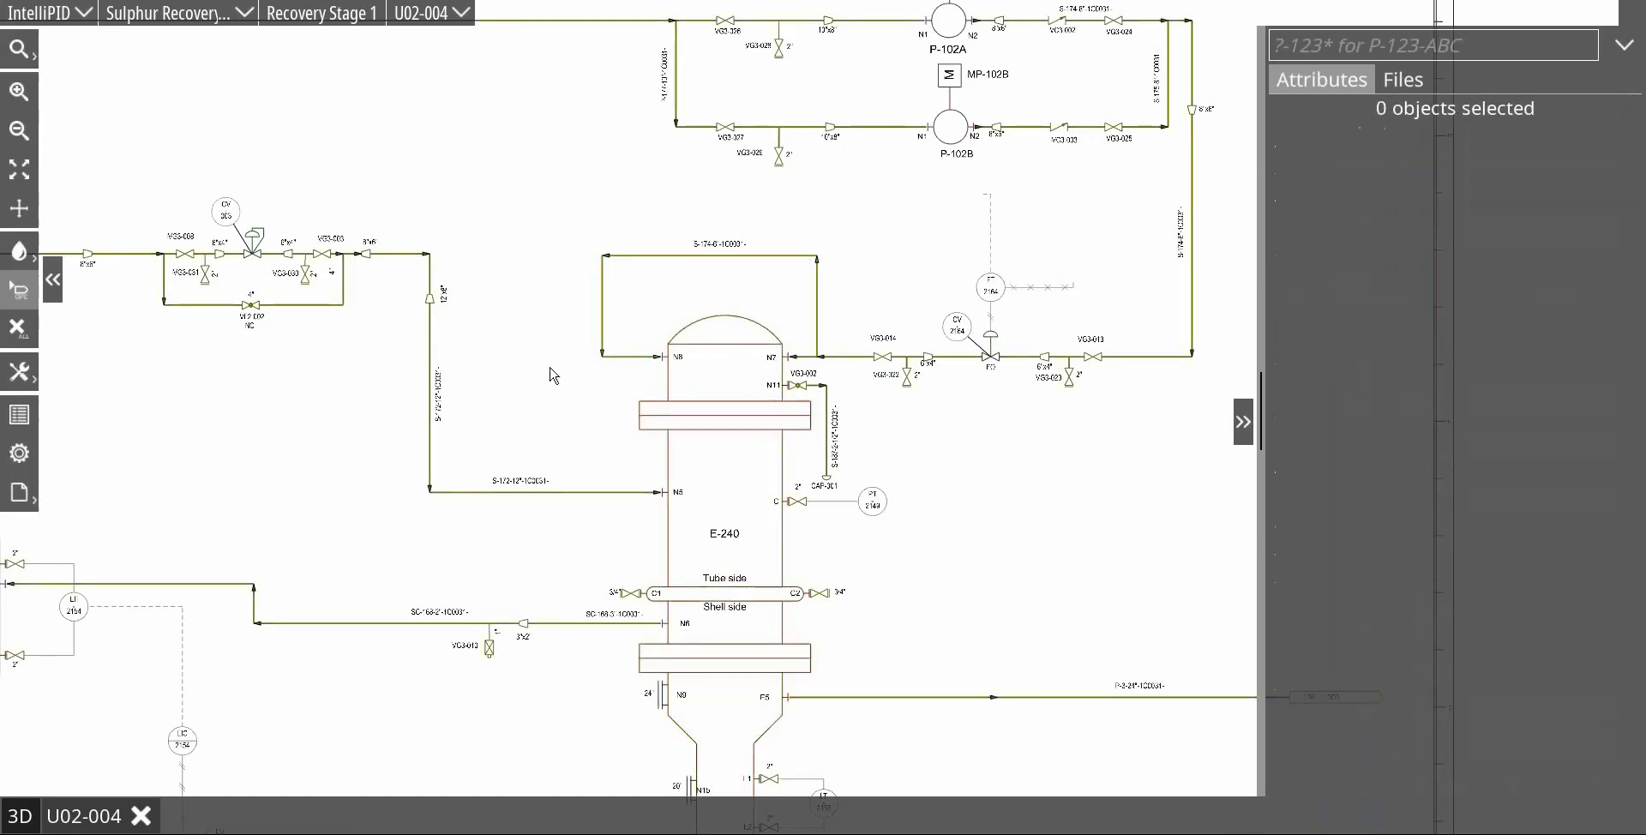
# Step: Show the custom attributes and colourise the drawing objects by the Comm. System codelist
pyautogui.click(26, 419)
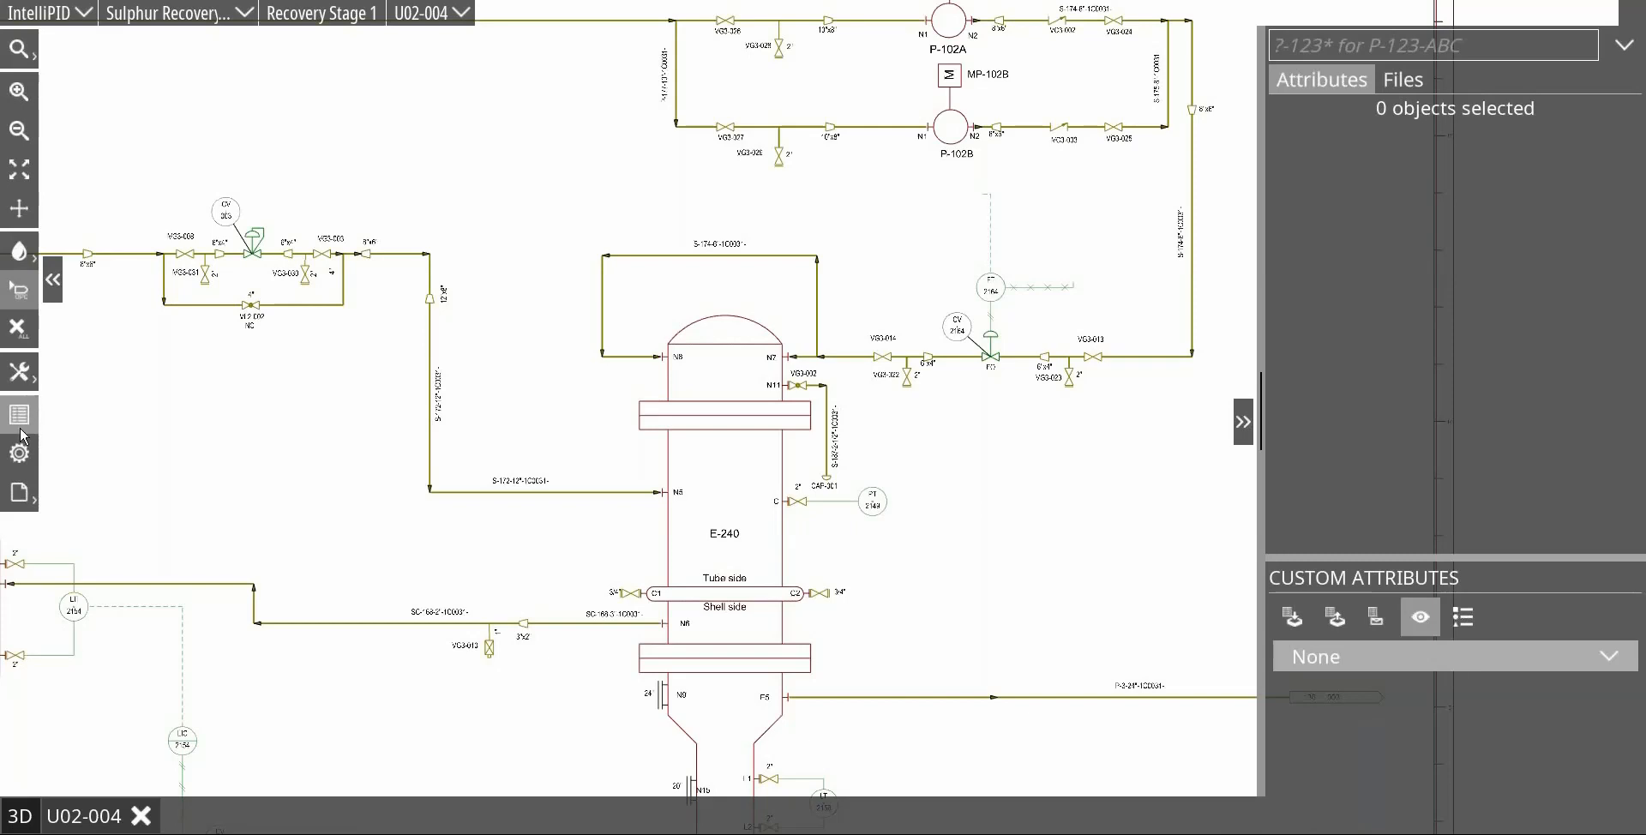
pyautogui.moveTo(1413, 557); pyautogui.dragTo(1413, 443)
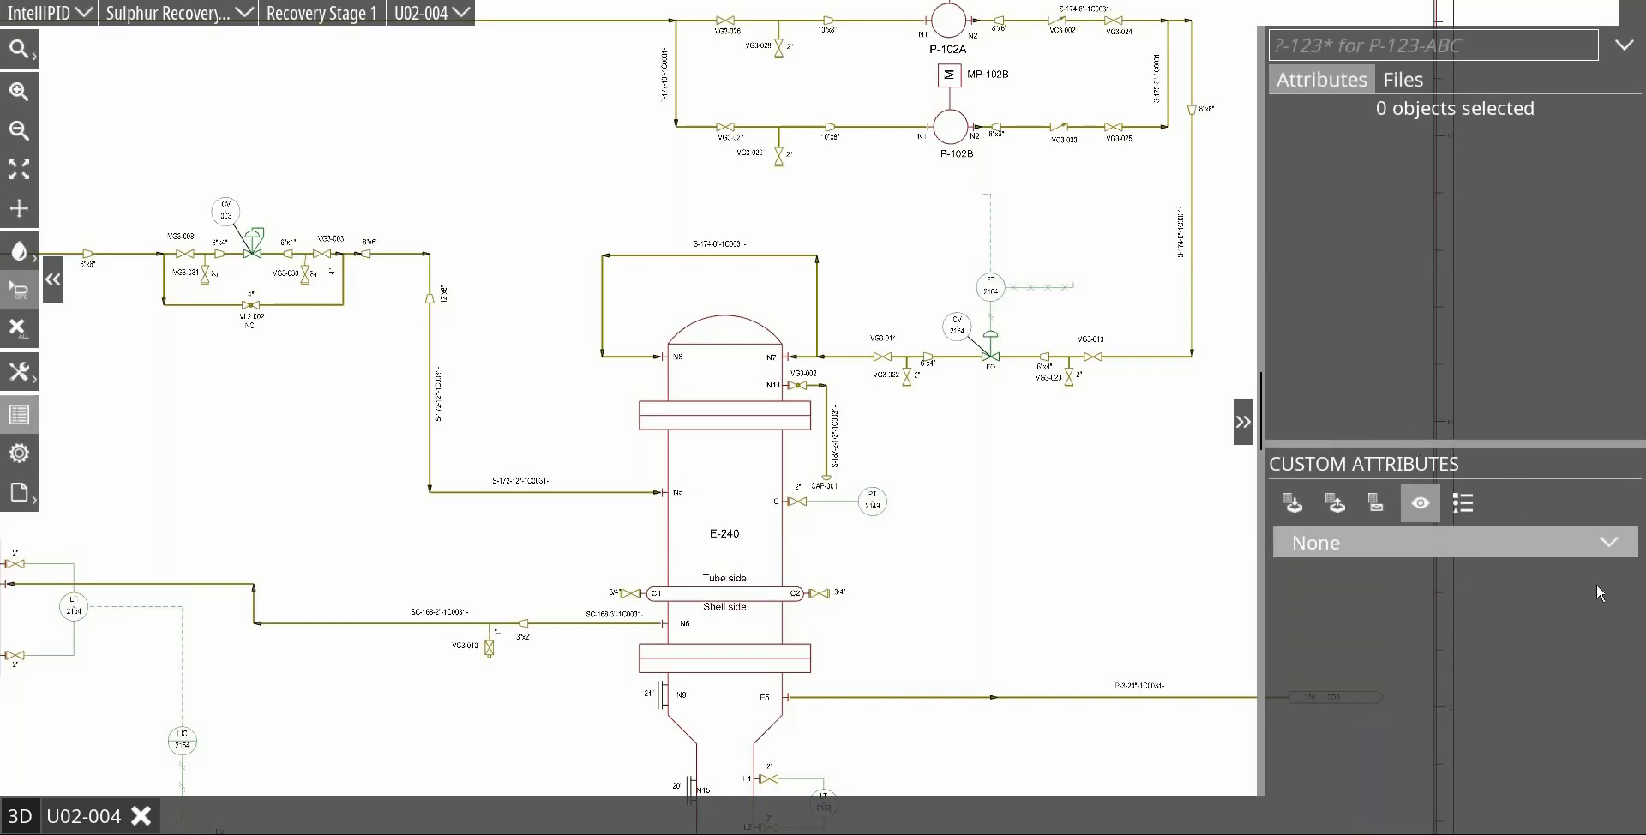
pyautogui.click(1611, 543)
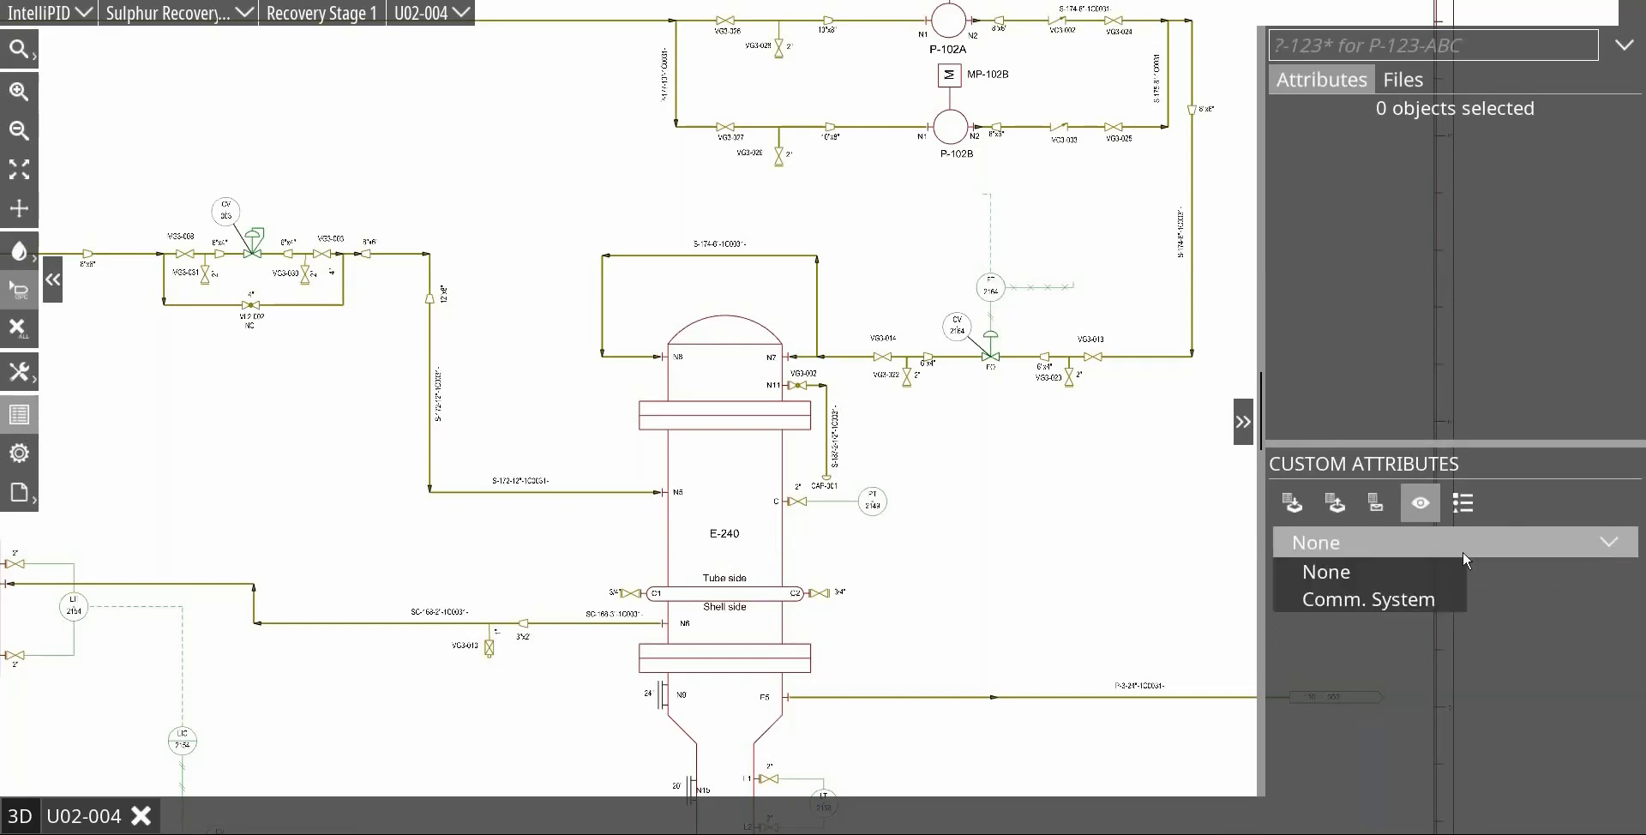
pyautogui.click(1346, 600)
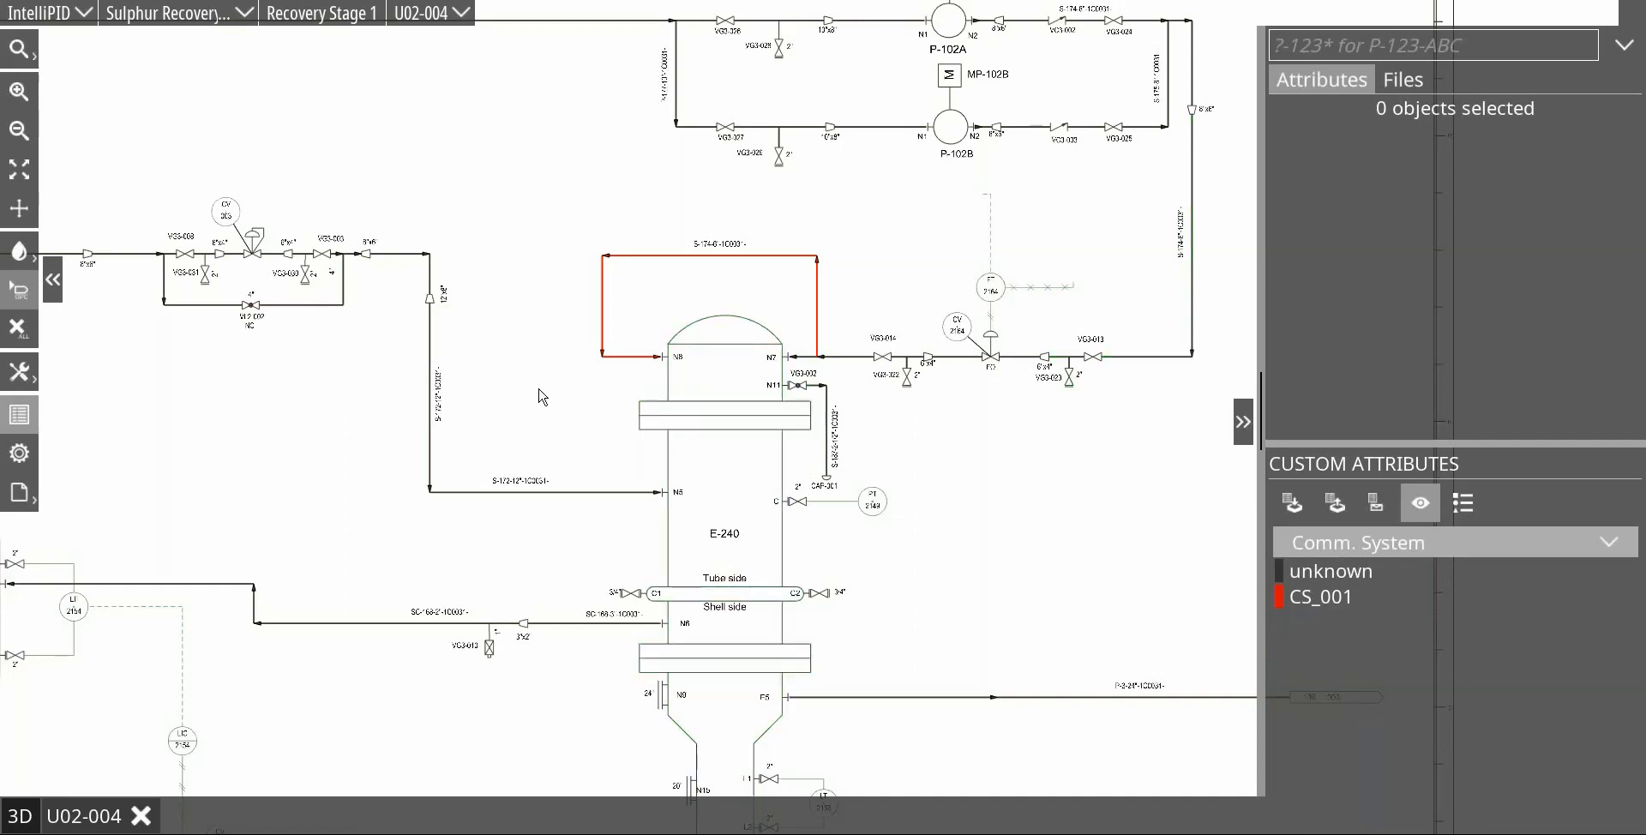
# Step: Select the valve station around CV 003, including its bypass, and assign its objects to commissioning system CS_003
pyautogui.scroll(-2, 547, 370)
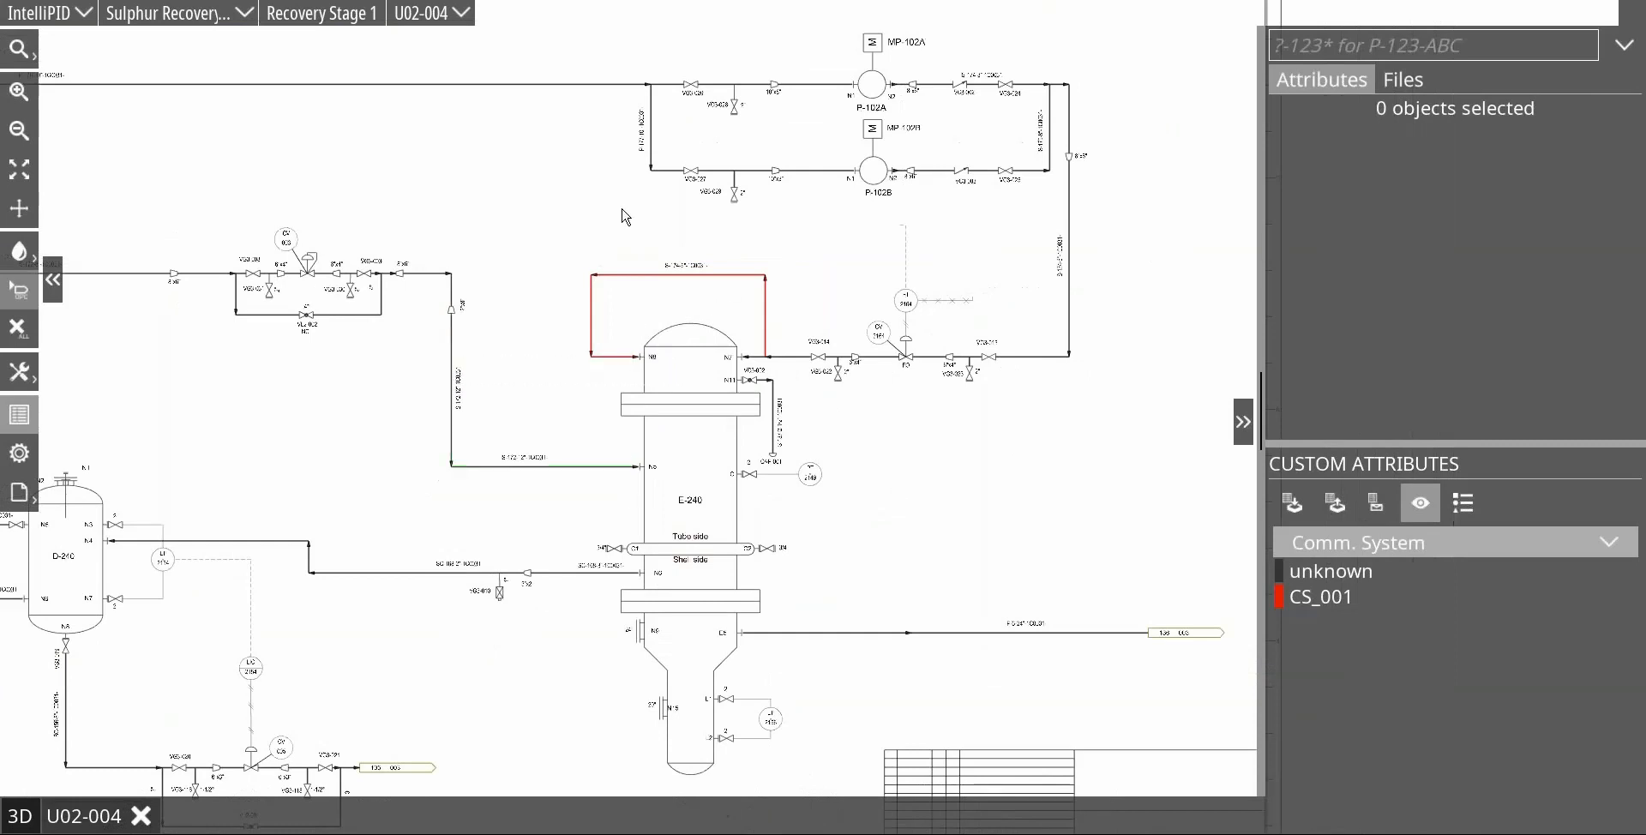
pyautogui.scroll(2, 699, 335)
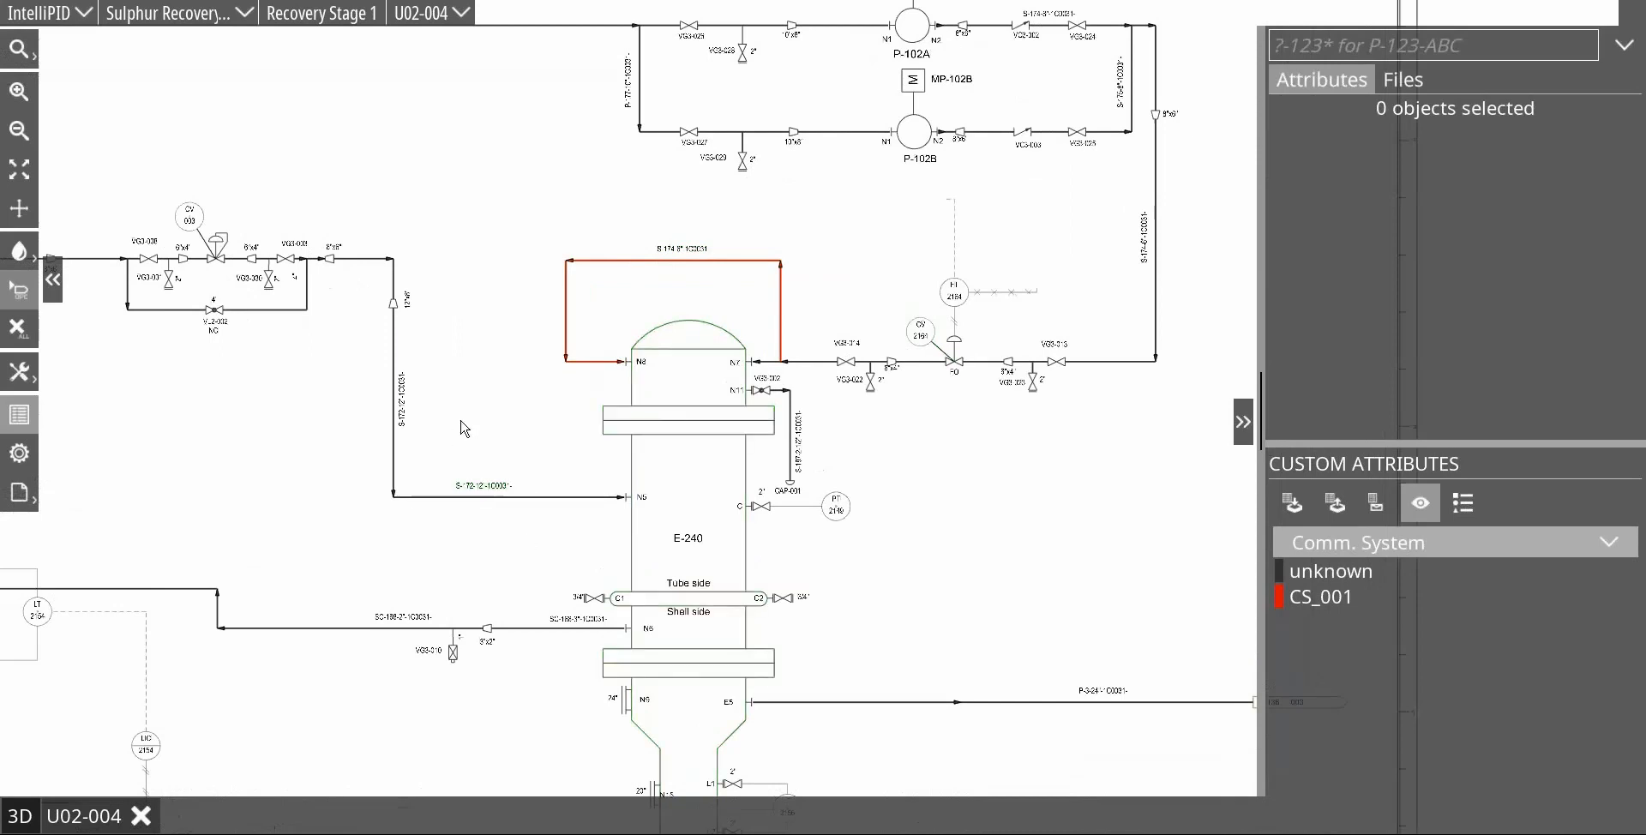
pyautogui.scroll(-1, 559, 427)
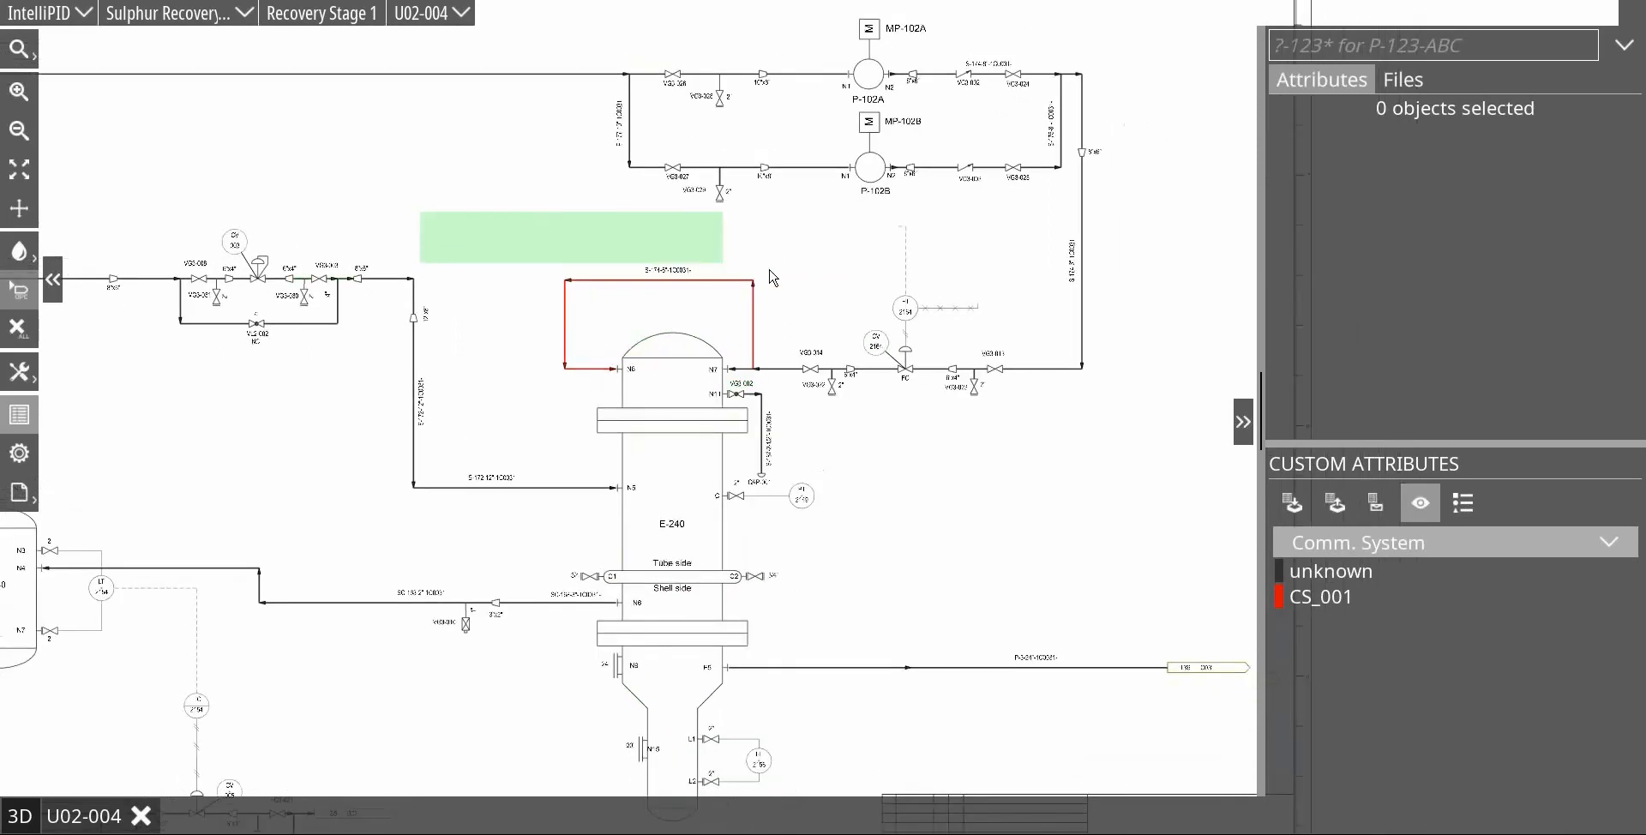
pyautogui.moveTo(477, 209); pyautogui.dragTo(815, 275)
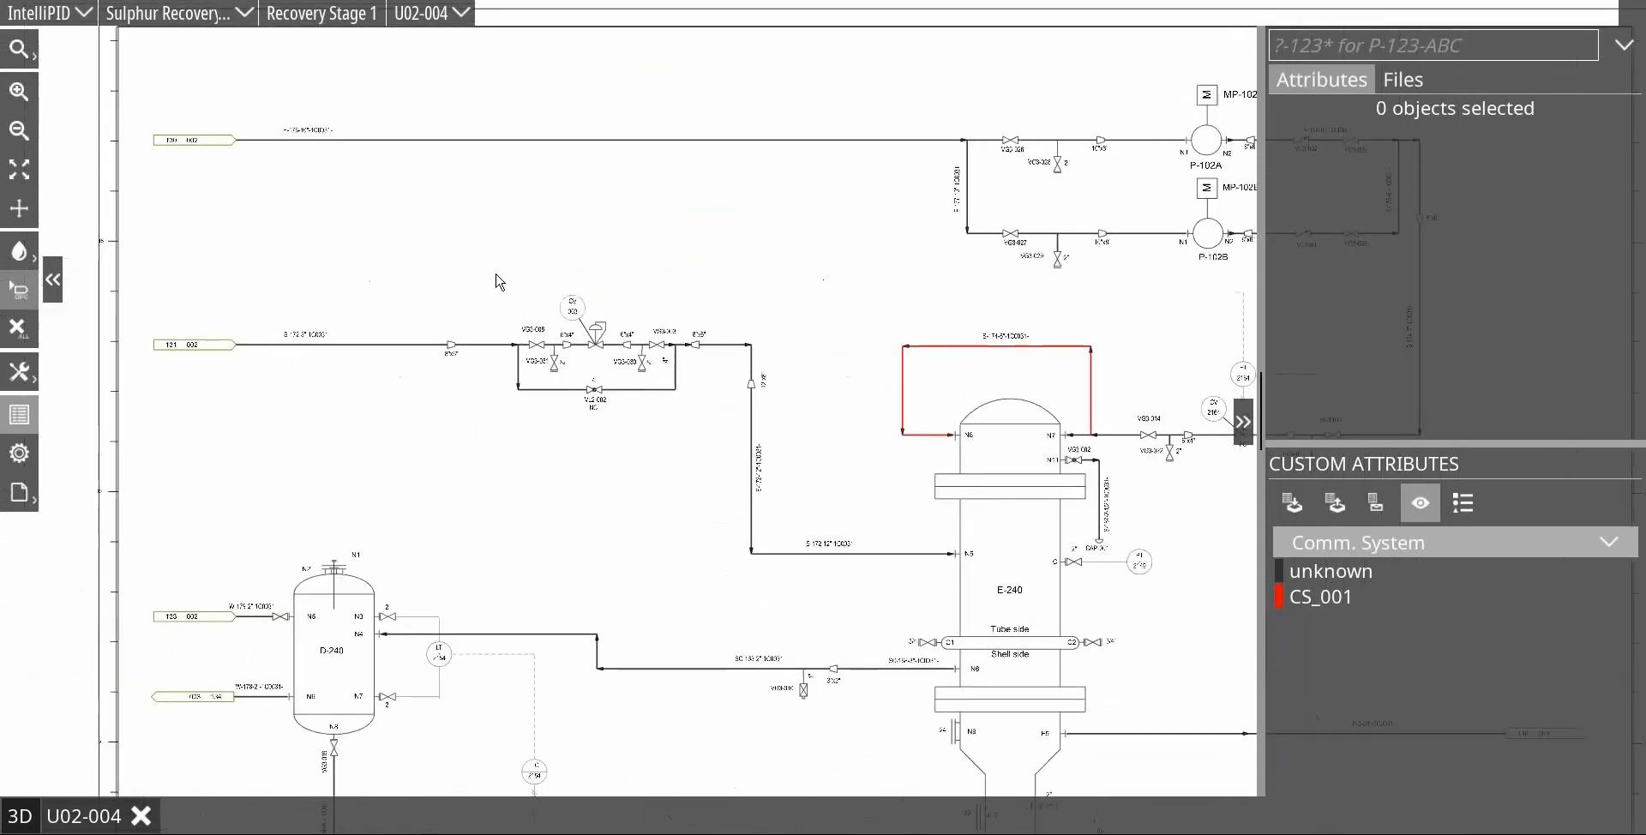
pyautogui.moveTo(525, 267); pyautogui.dragTo(683, 444)
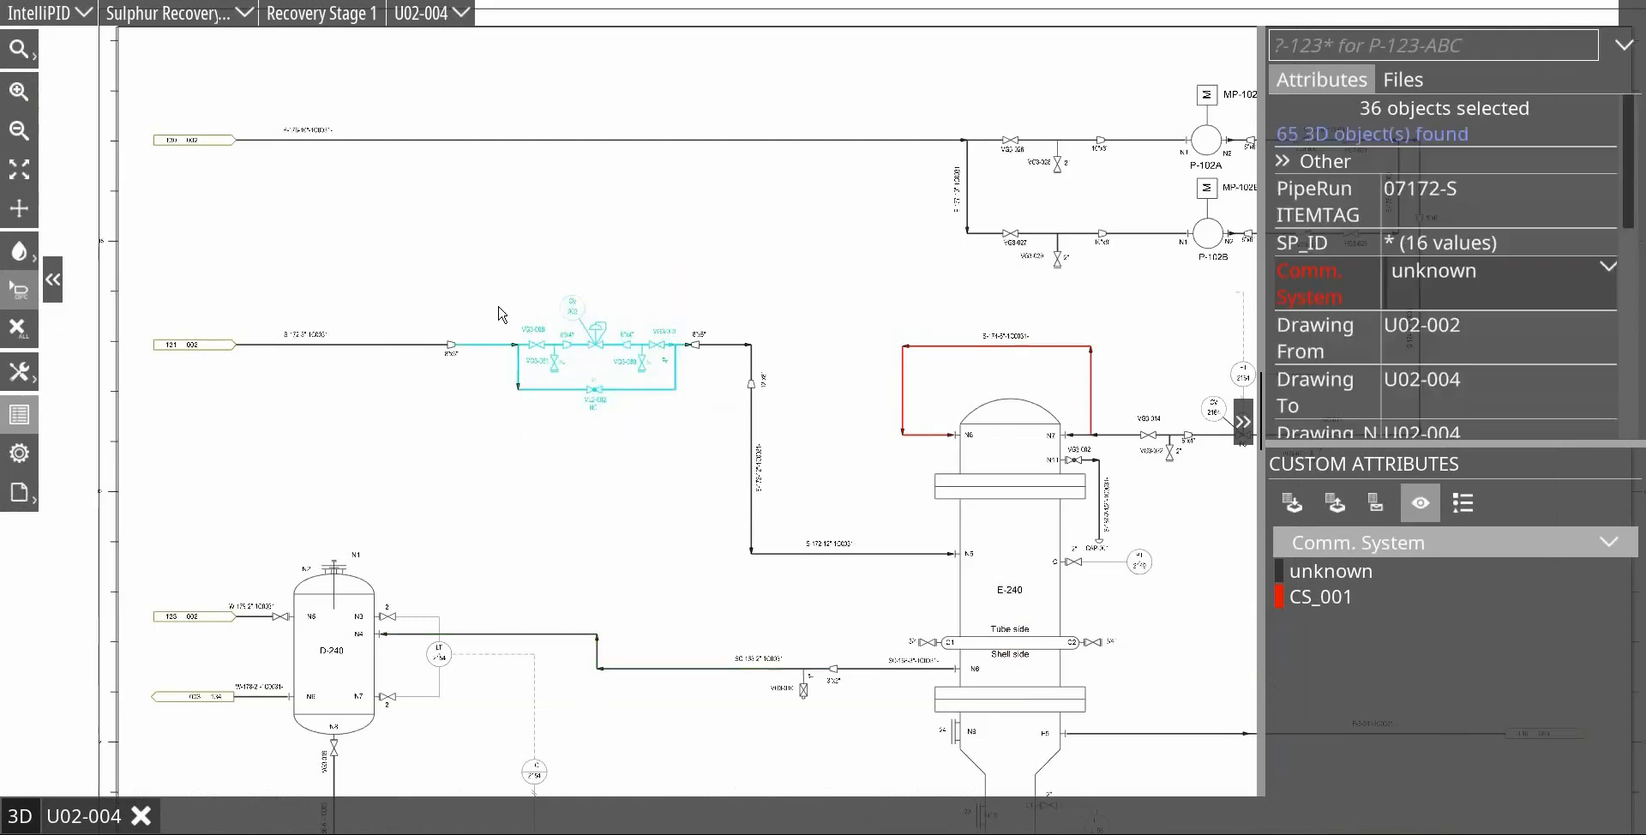
pyautogui.click(1609, 268)
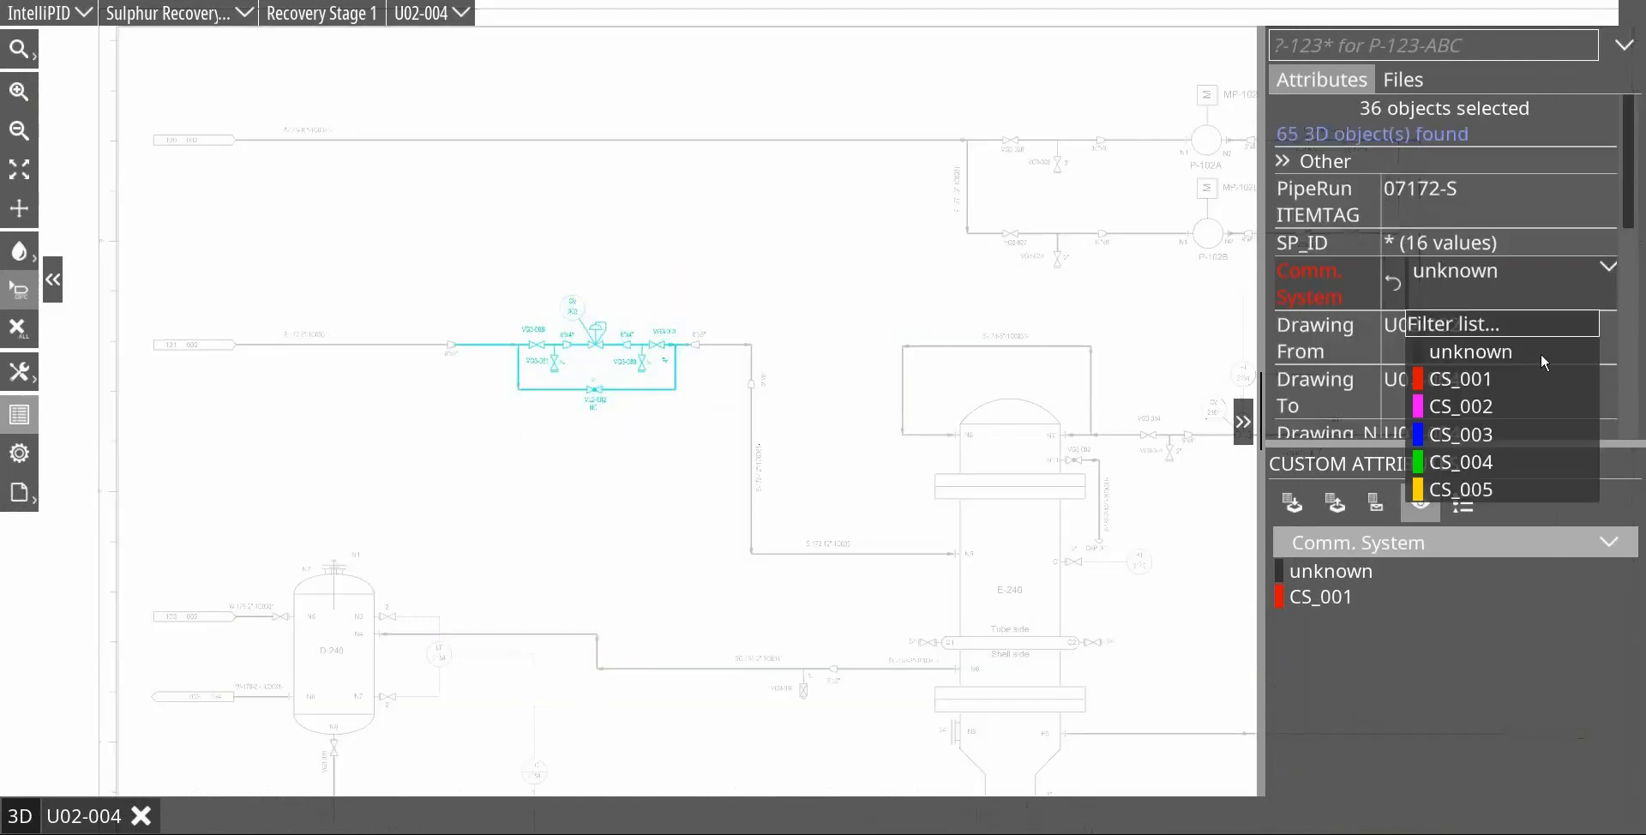
pyautogui.click(1491, 435)
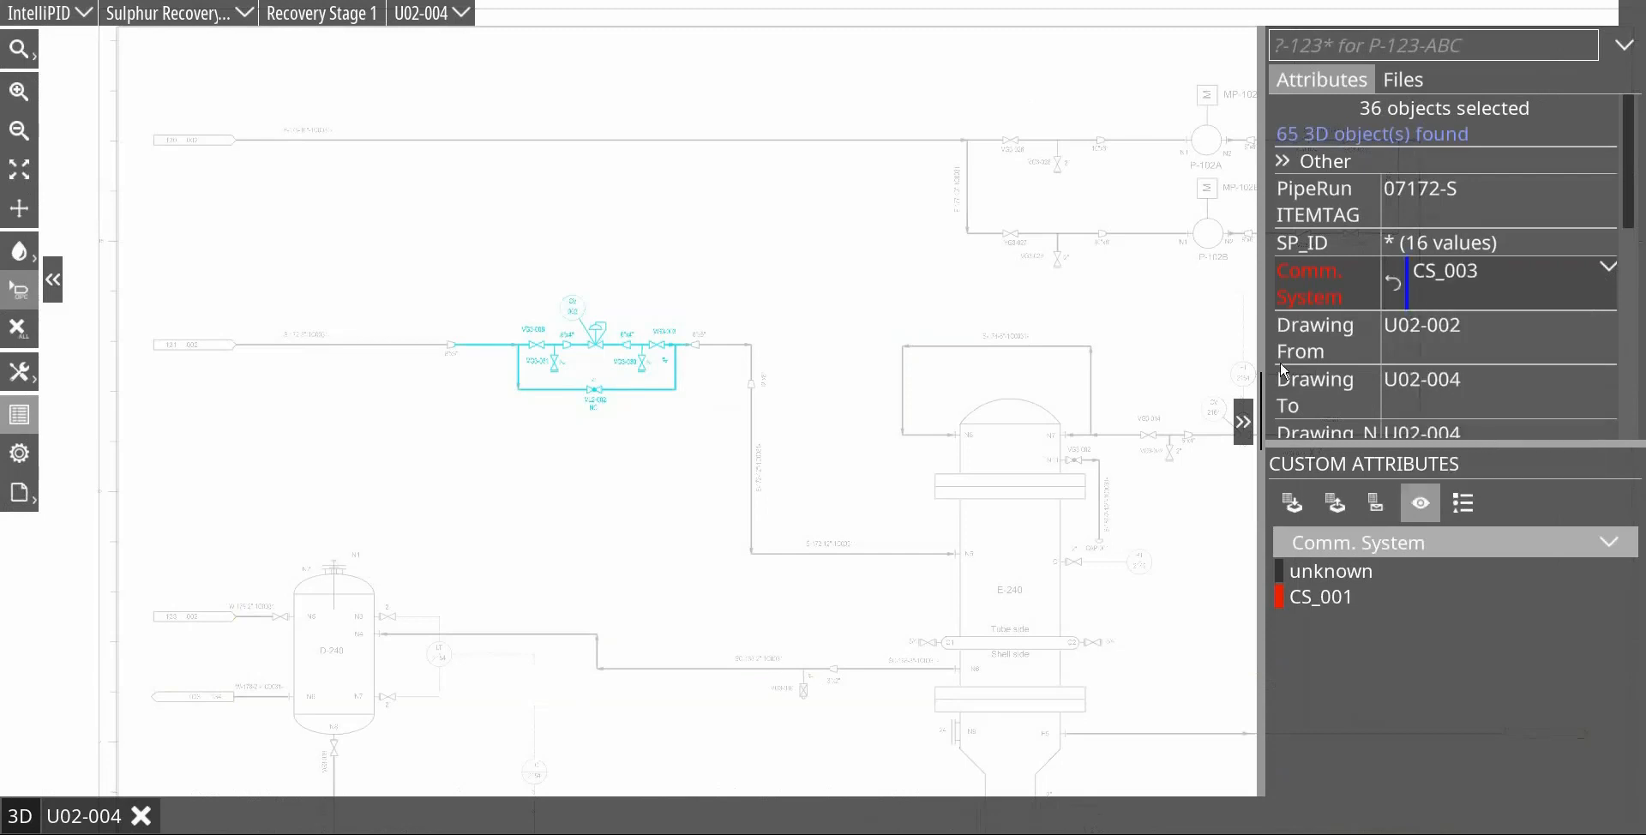
pyautogui.click(765, 262)
# Step: Select the piping from the CV 003 valve station down to nozzle N5 of E-240 and assign it to CS_004
pyautogui.moveTo(686, 315); pyautogui.dragTo(868, 591)
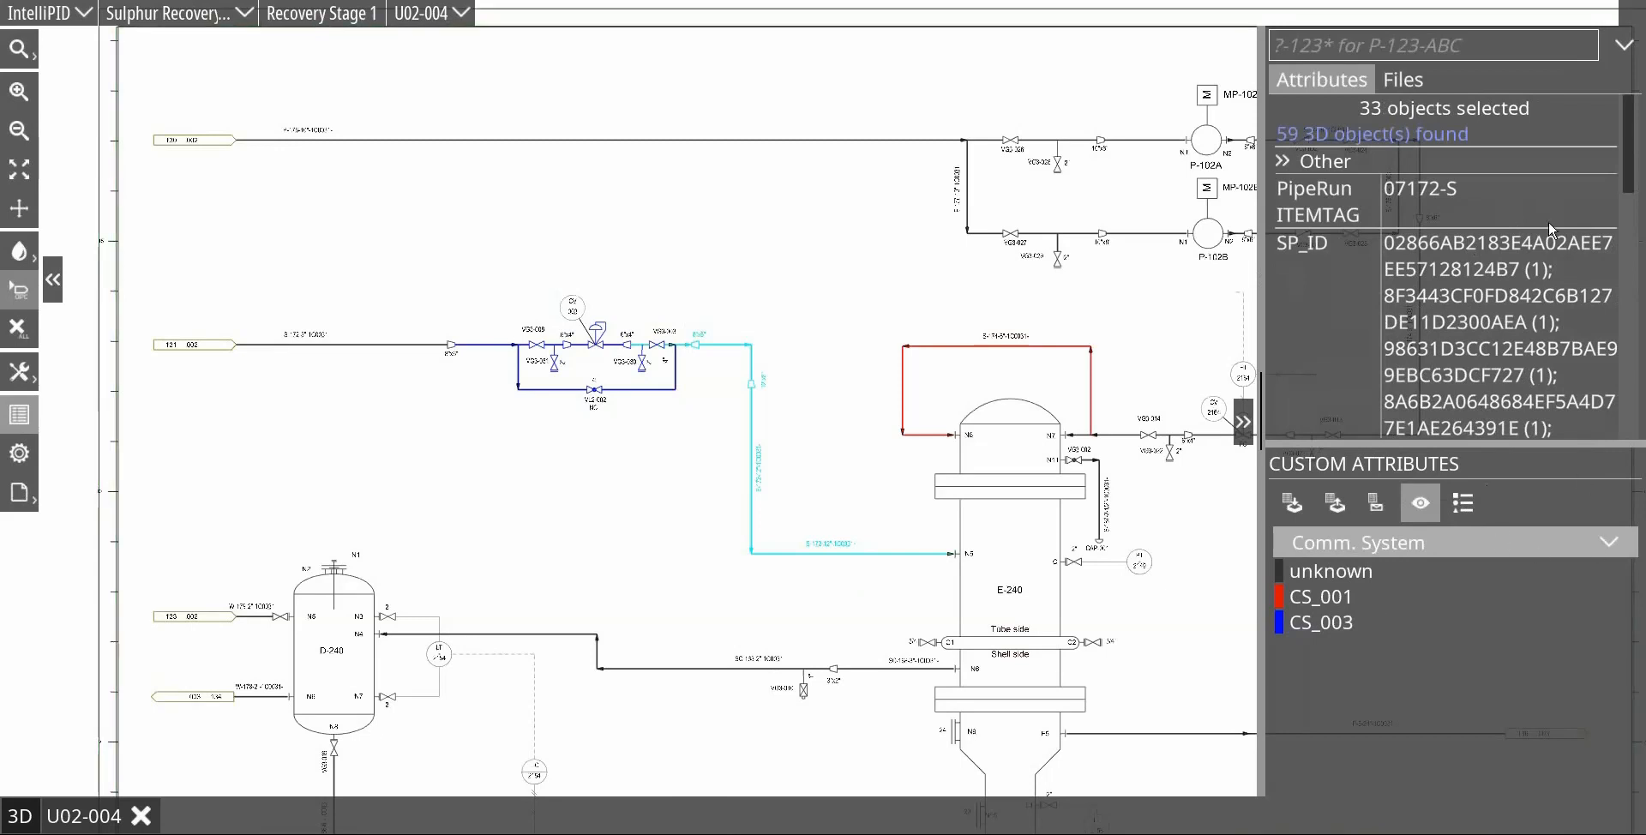
pyautogui.scroll(-3, 1434, 293)
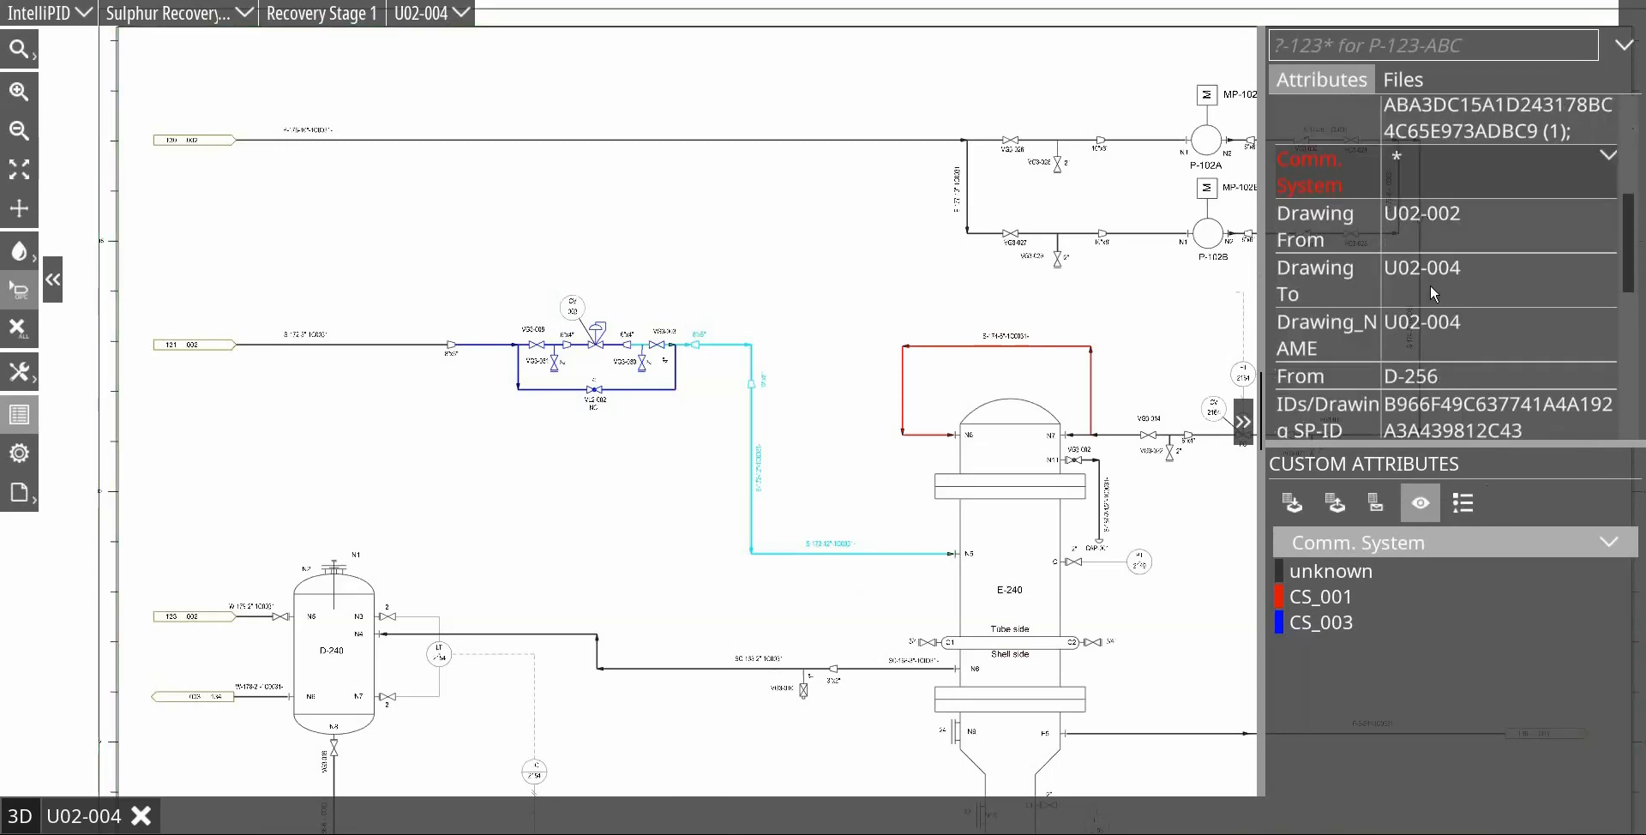
pyautogui.scroll(2, 1475, 283)
pyautogui.click(1607, 276)
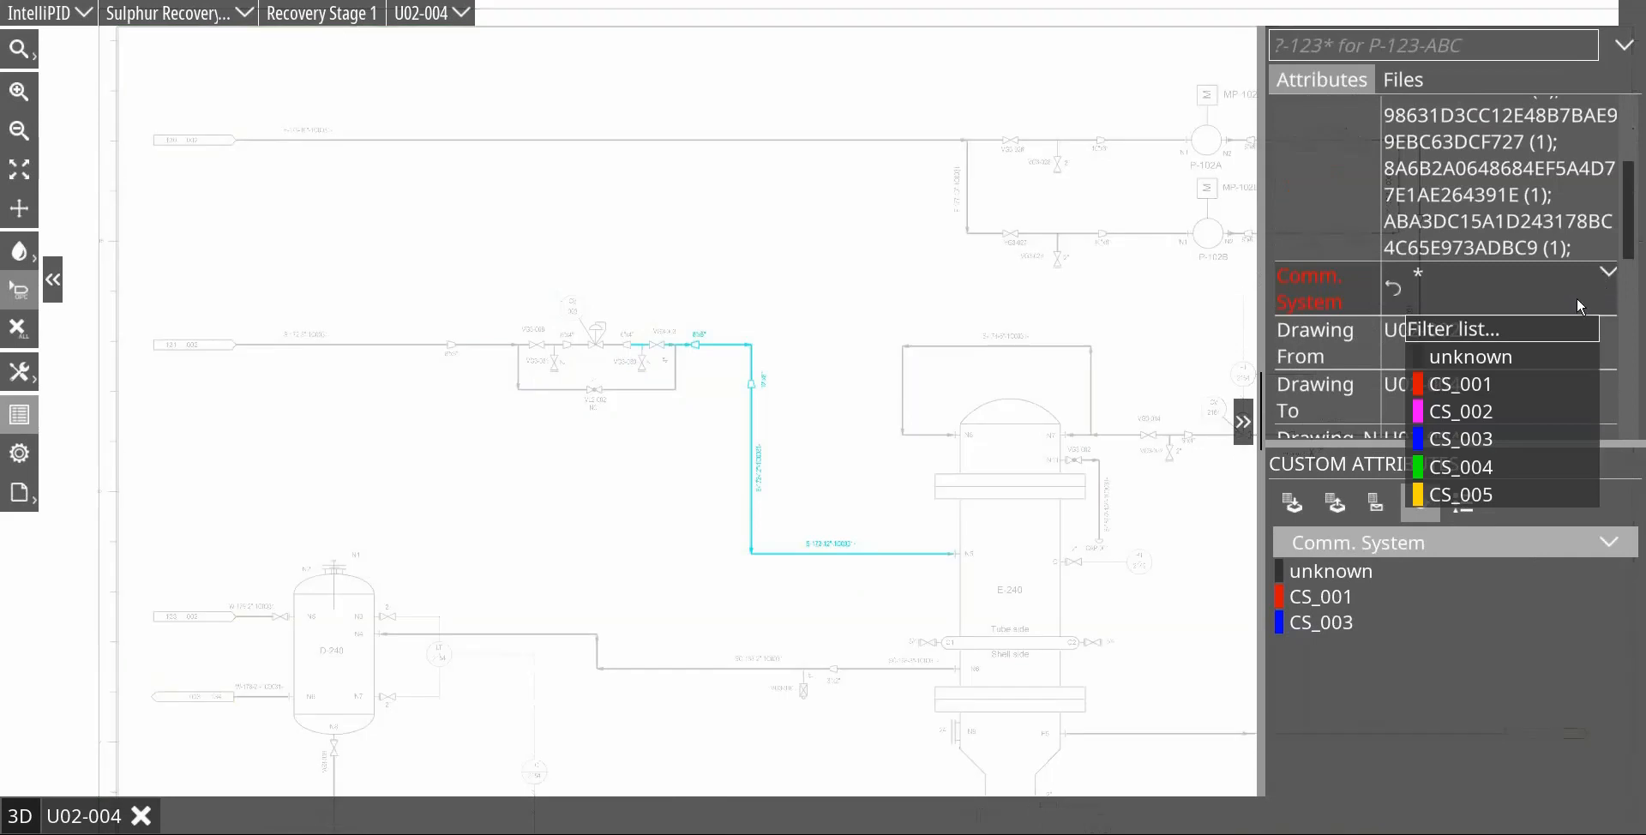
pyautogui.click(1484, 466)
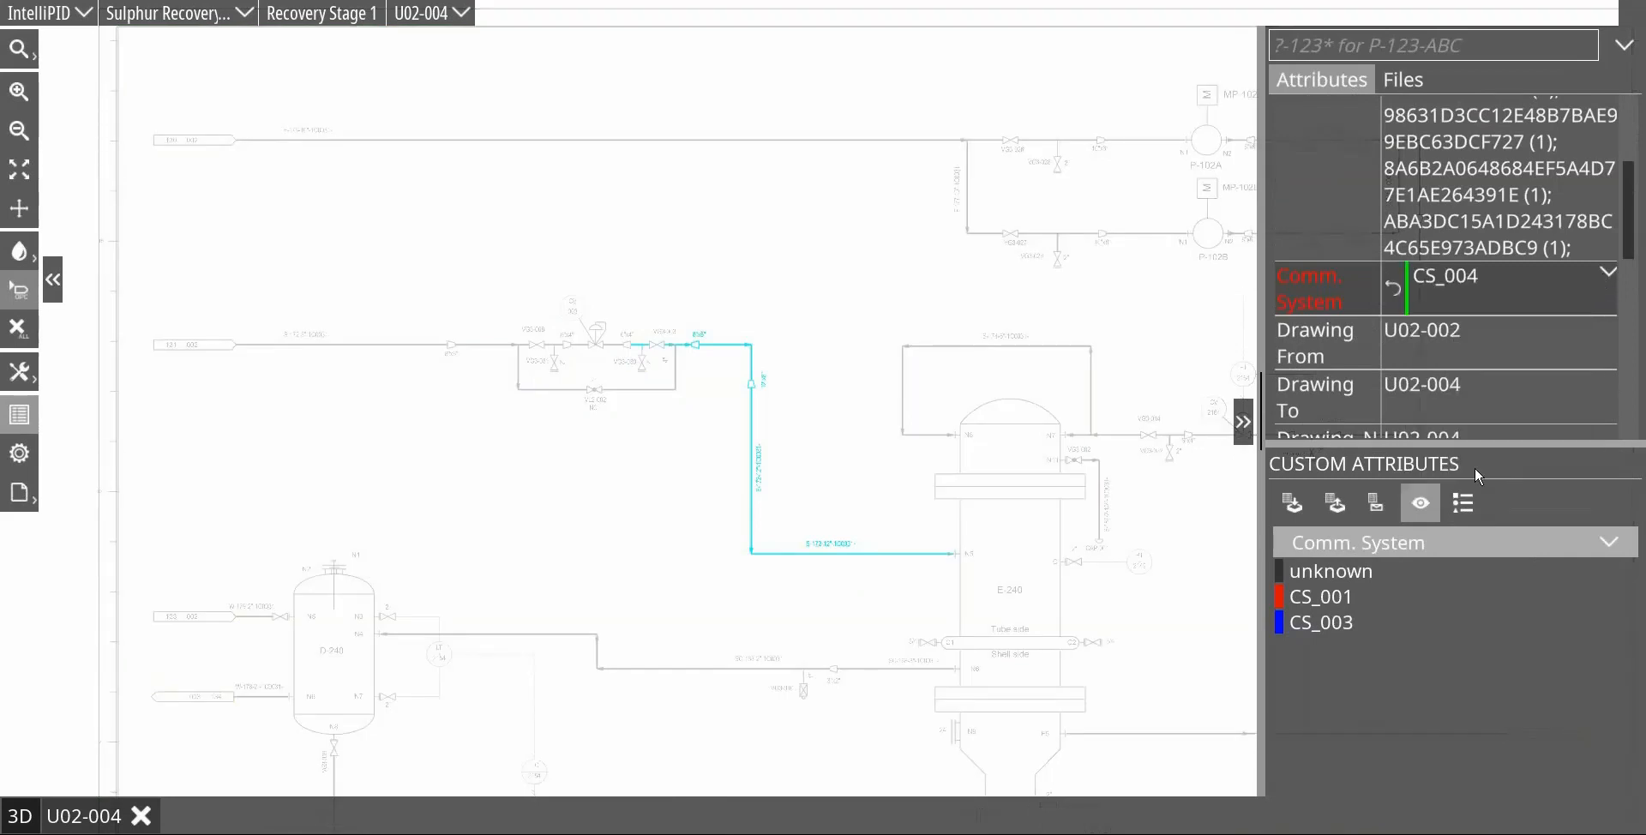
pyautogui.click(802, 361)
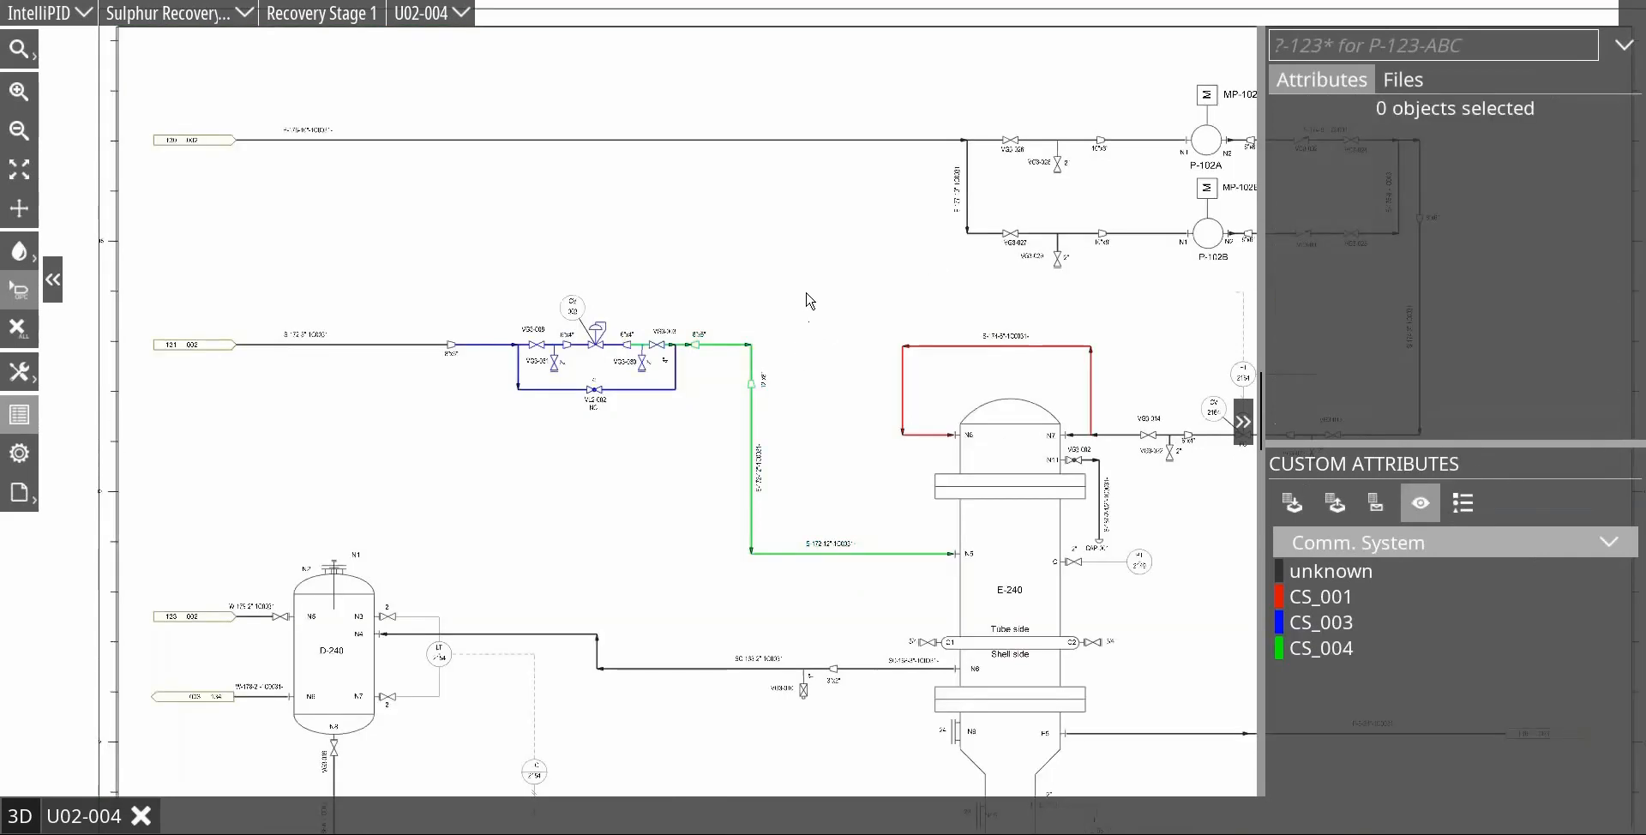
# Step: Reassign valve VG3-003 and its adjoining pipe segments to commissioning system CS_003
pyautogui.scroll(3, 656, 348)
pyautogui.click(643, 347)
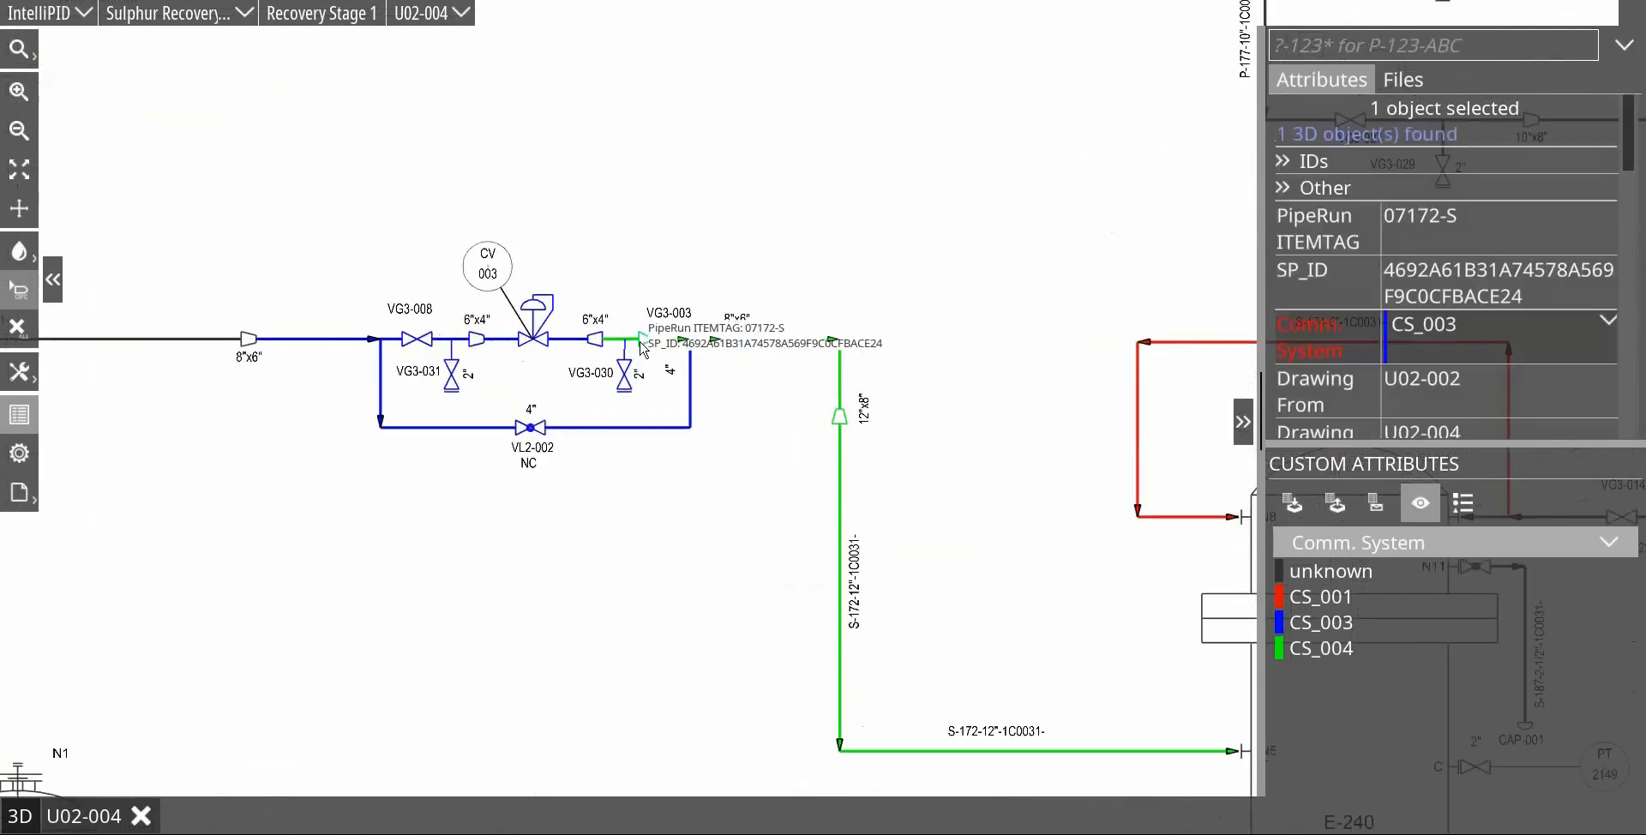
pyautogui.click(619, 341)
pyautogui.moveTo(620, 308); pyautogui.dragTo(683, 351)
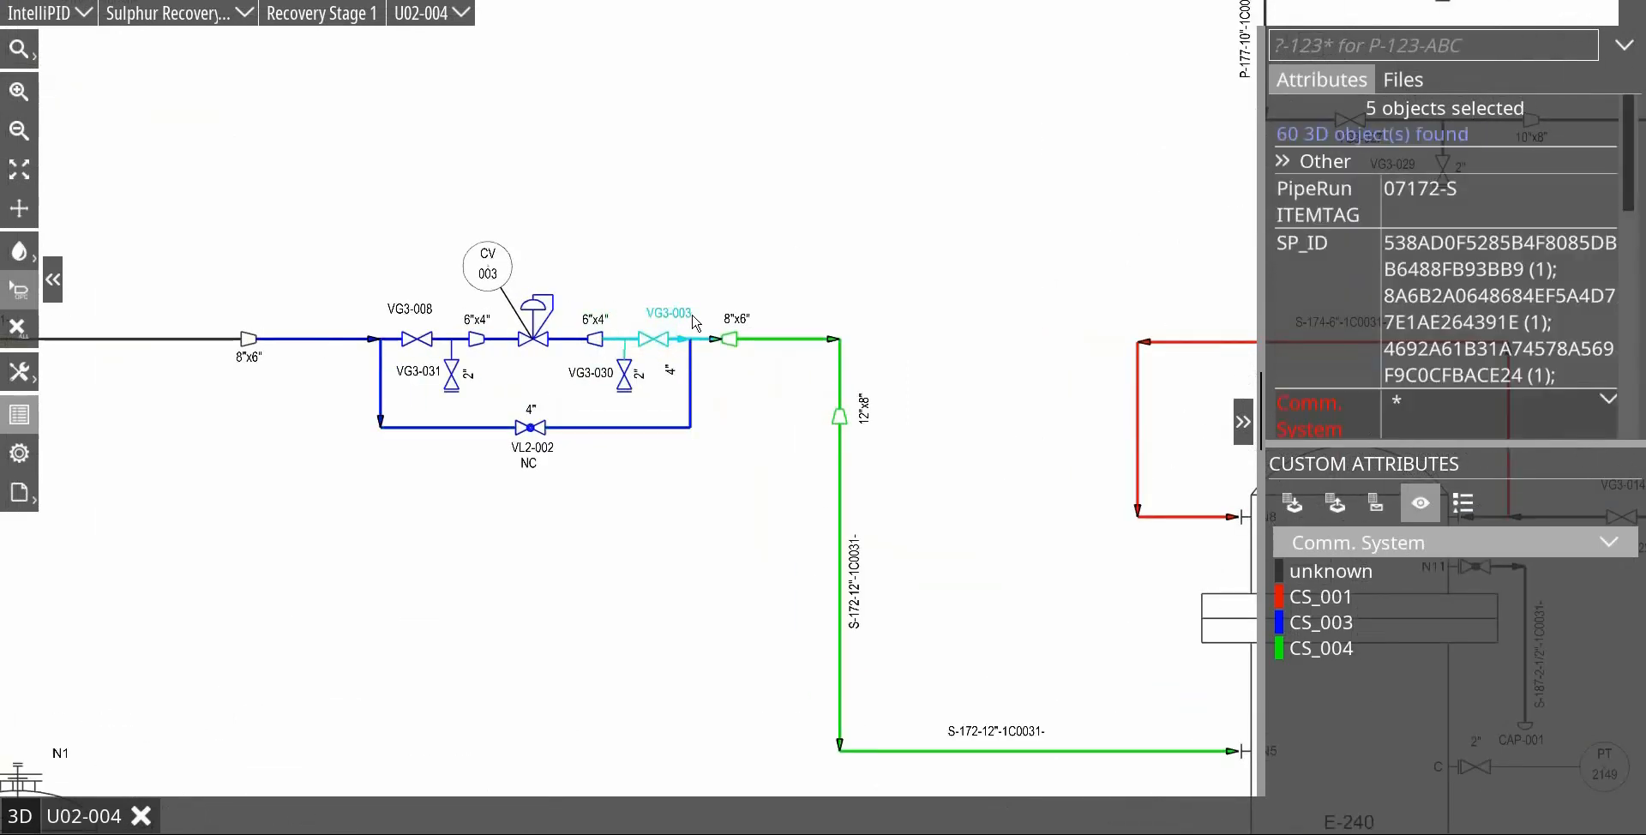
pyautogui.click(1596, 418)
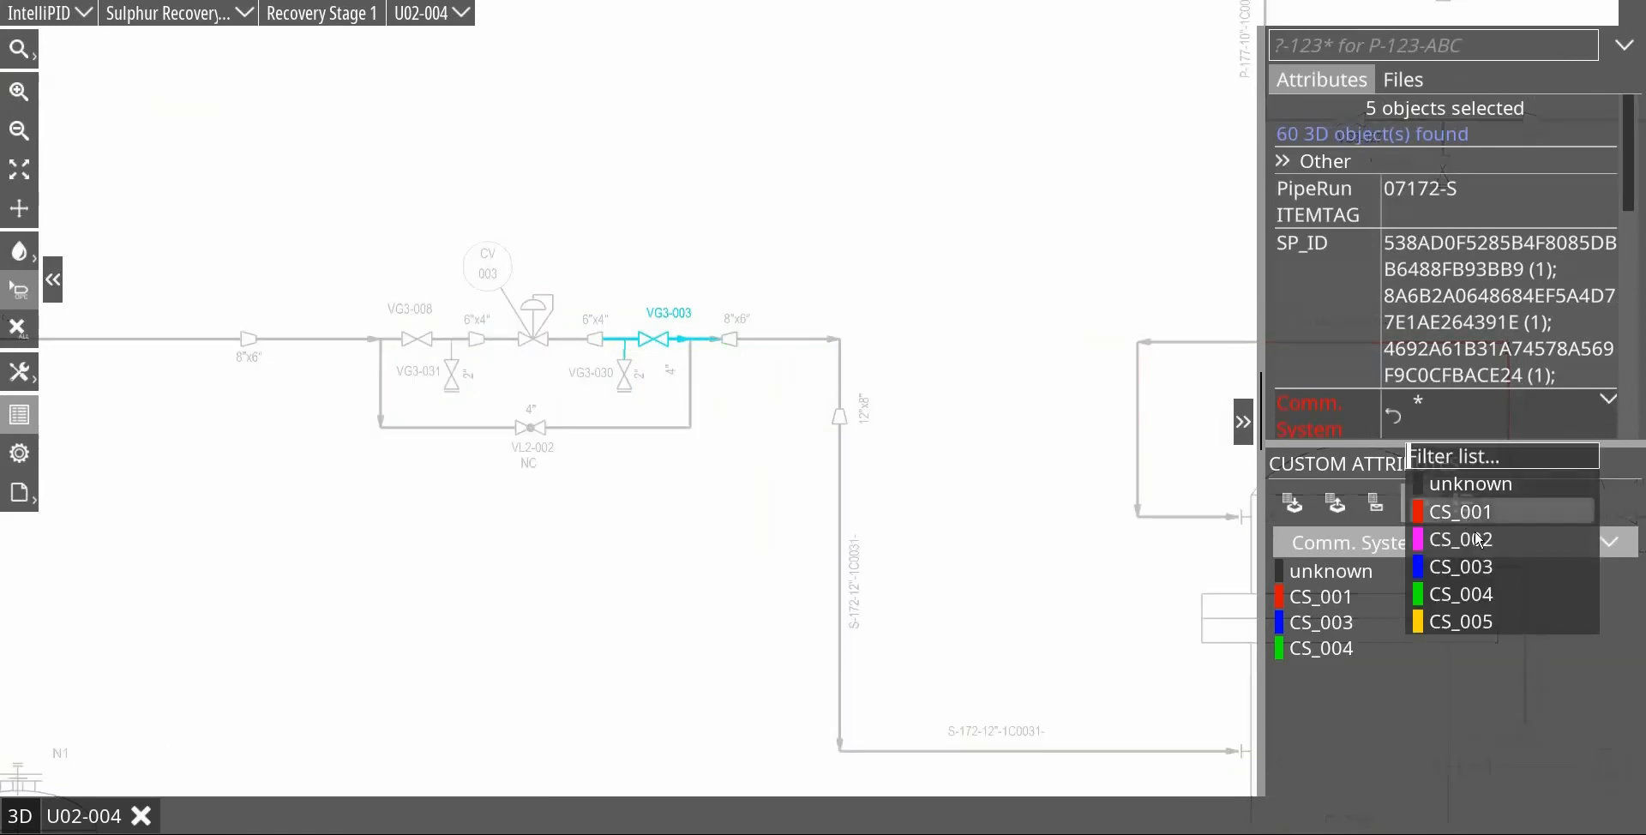
pyautogui.click(1456, 565)
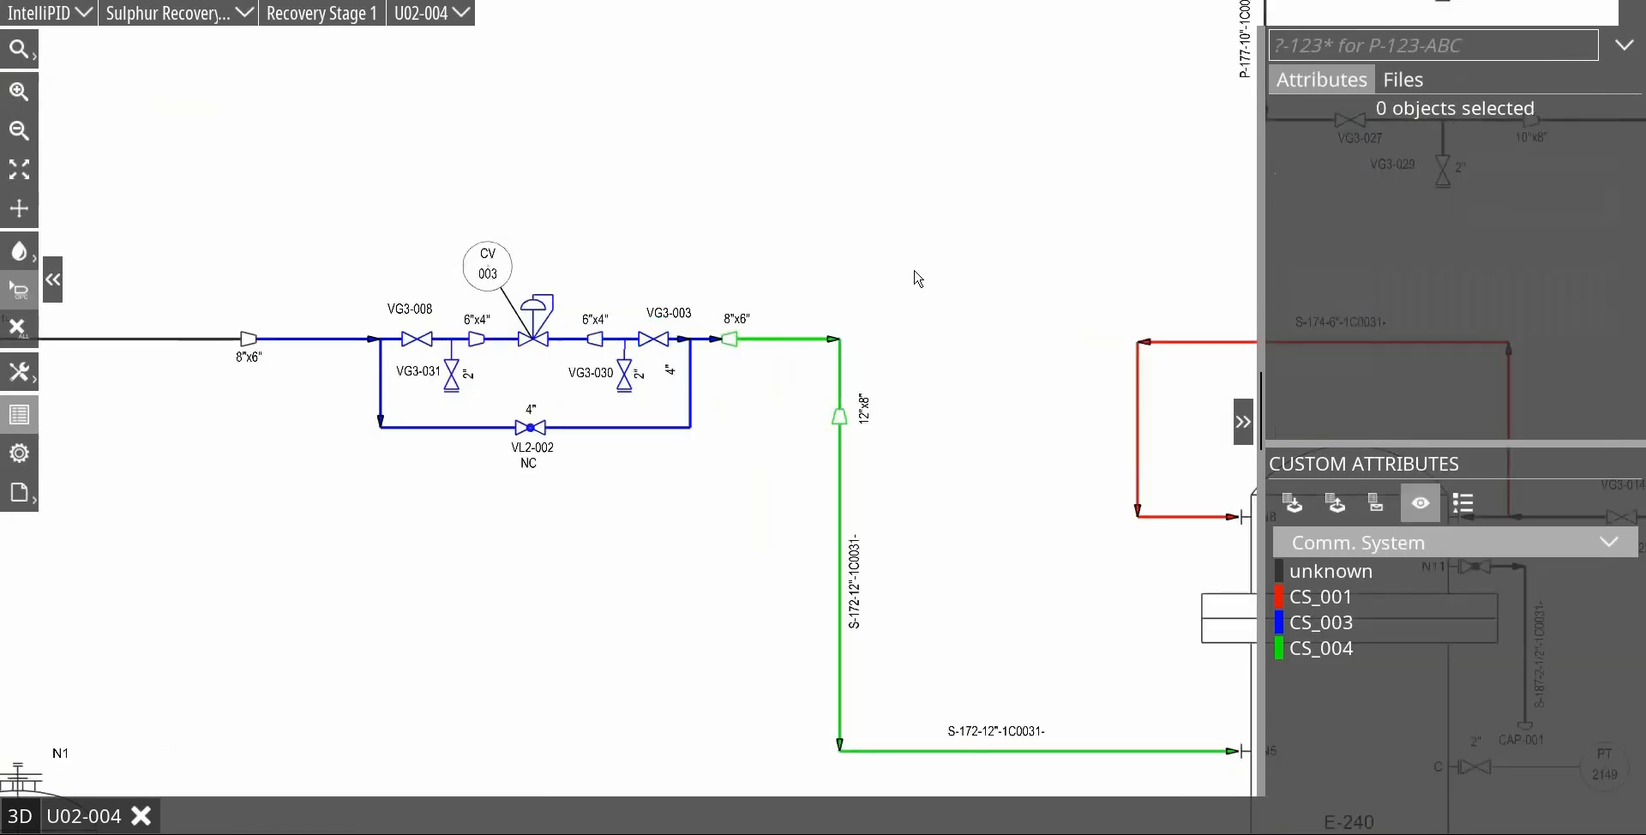
# Step: Export drawing U02-004 to PDF in the As shown colour mode, saving it as U02-0048.pdf
pyautogui.scroll(-2, 948, 301)
pyautogui.scroll(1, 952, 302)
pyautogui.moveTo(948, 301); pyautogui.dragTo(569, 264)
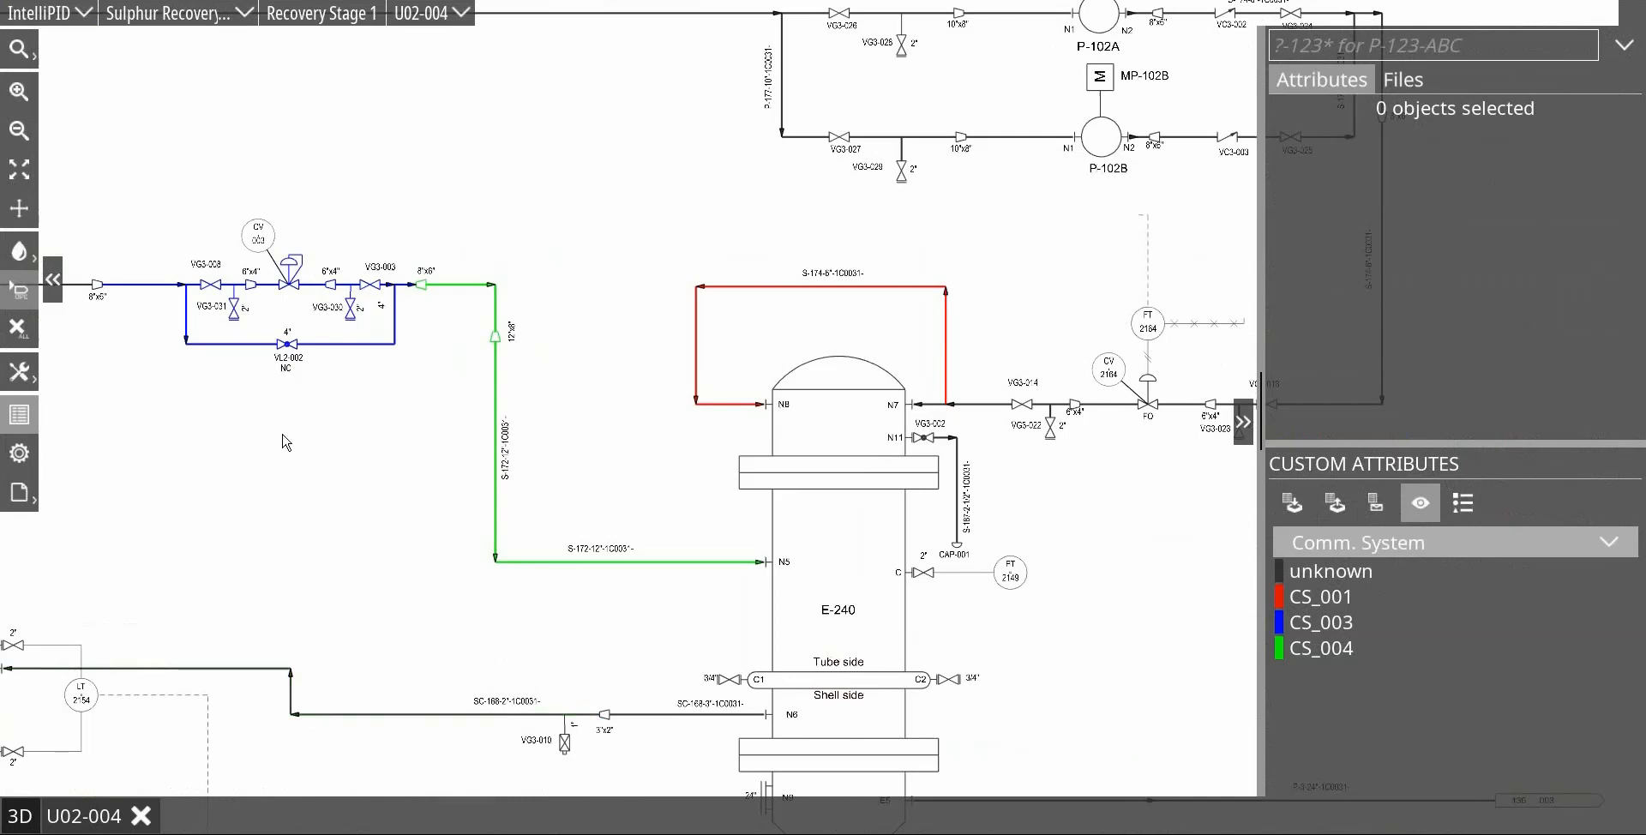
pyautogui.click(18, 496)
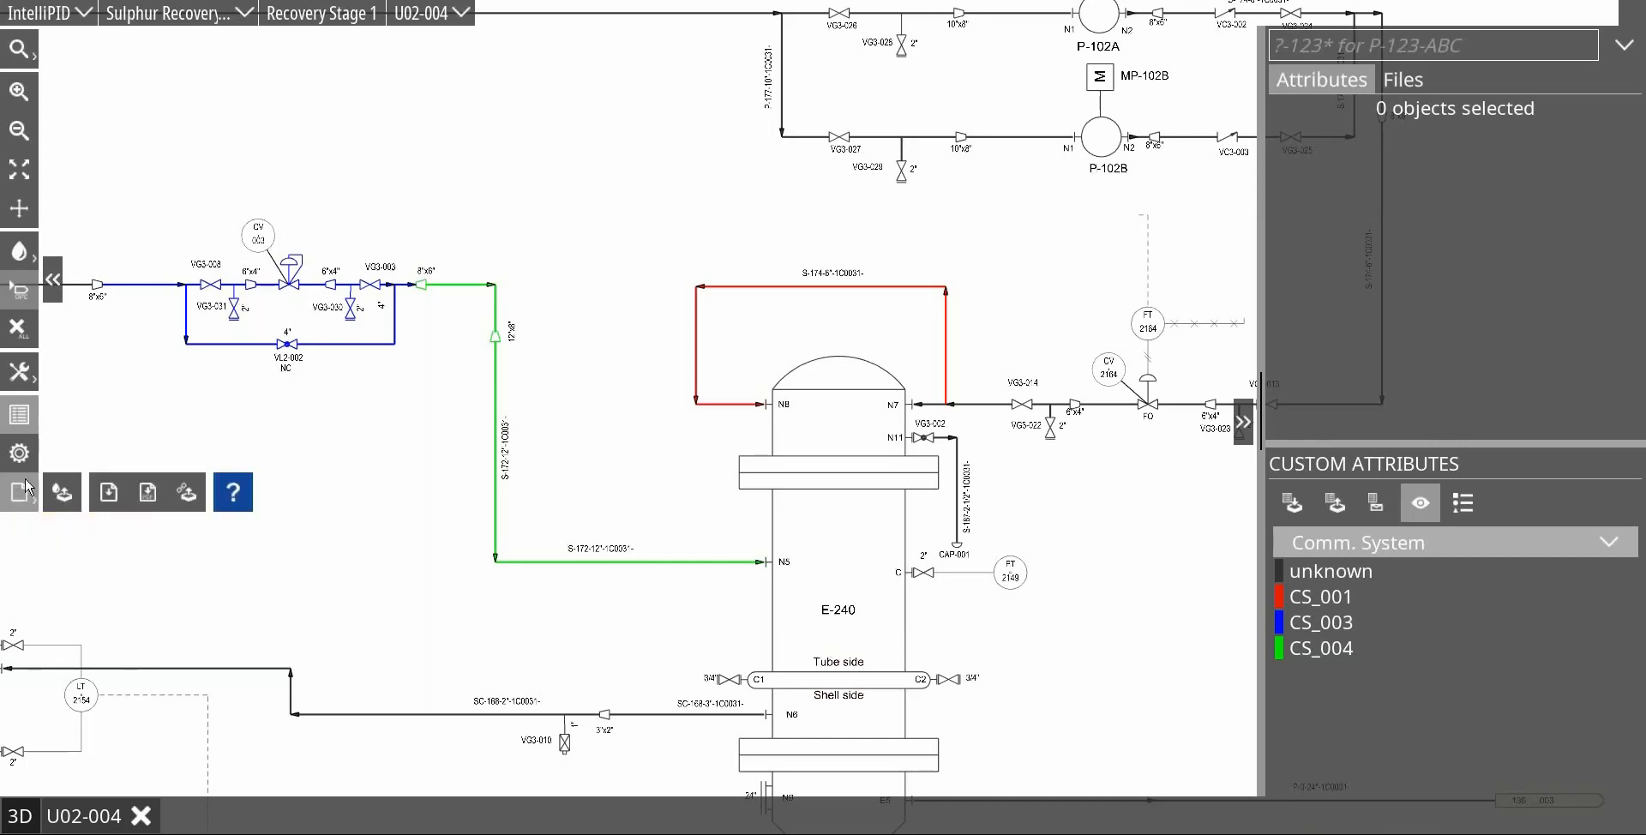
pyautogui.click(151, 496)
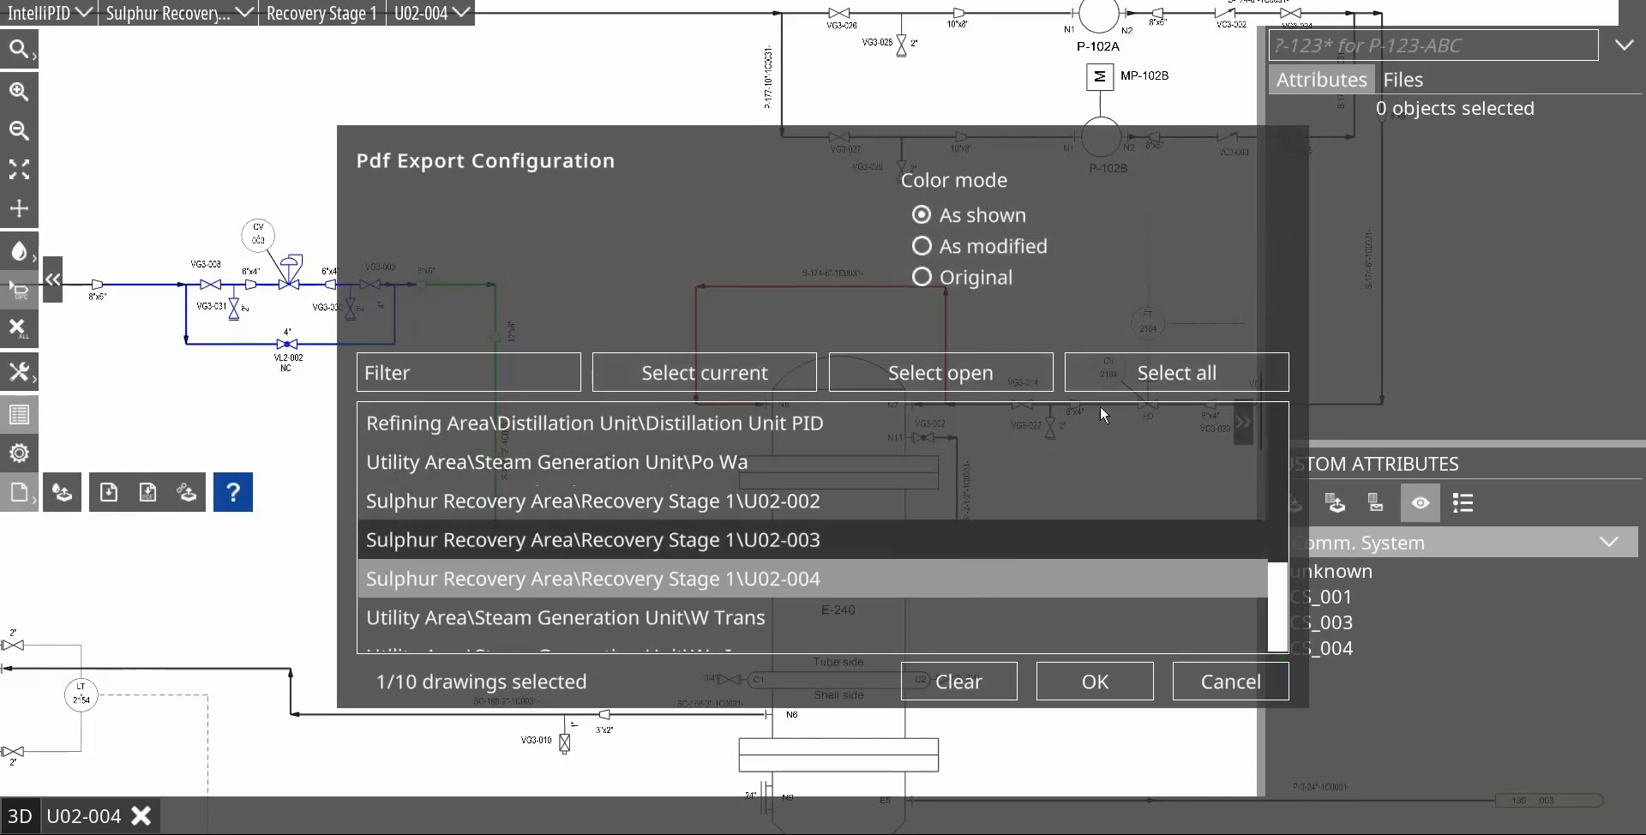
pyautogui.click(1098, 687)
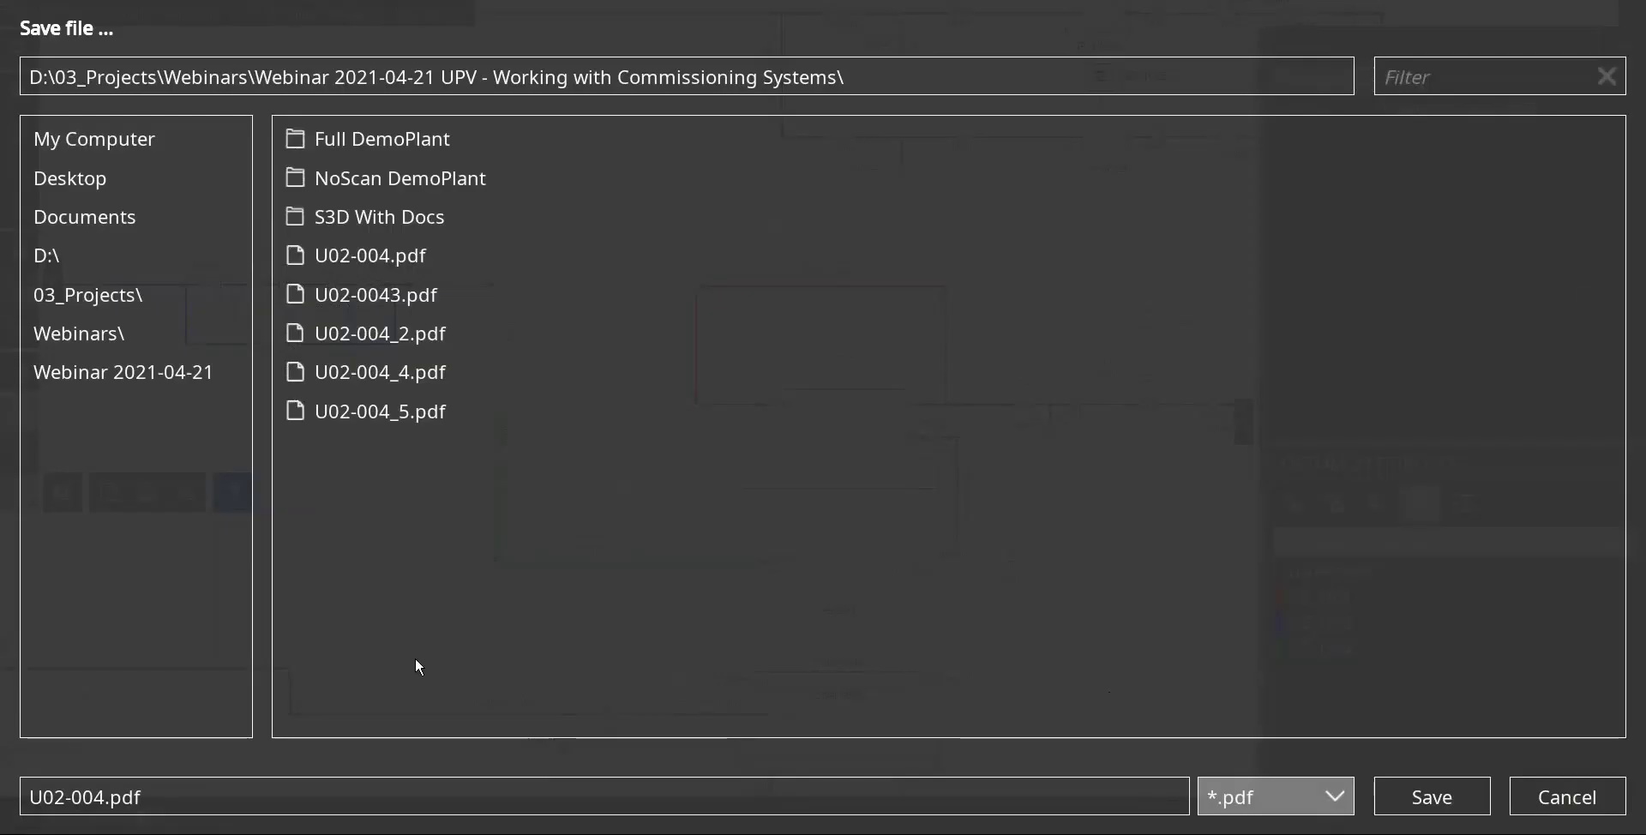
pyautogui.click(109, 801)
pyautogui.click(106, 799)
pyautogui.write('6')
pyautogui.press('Return')
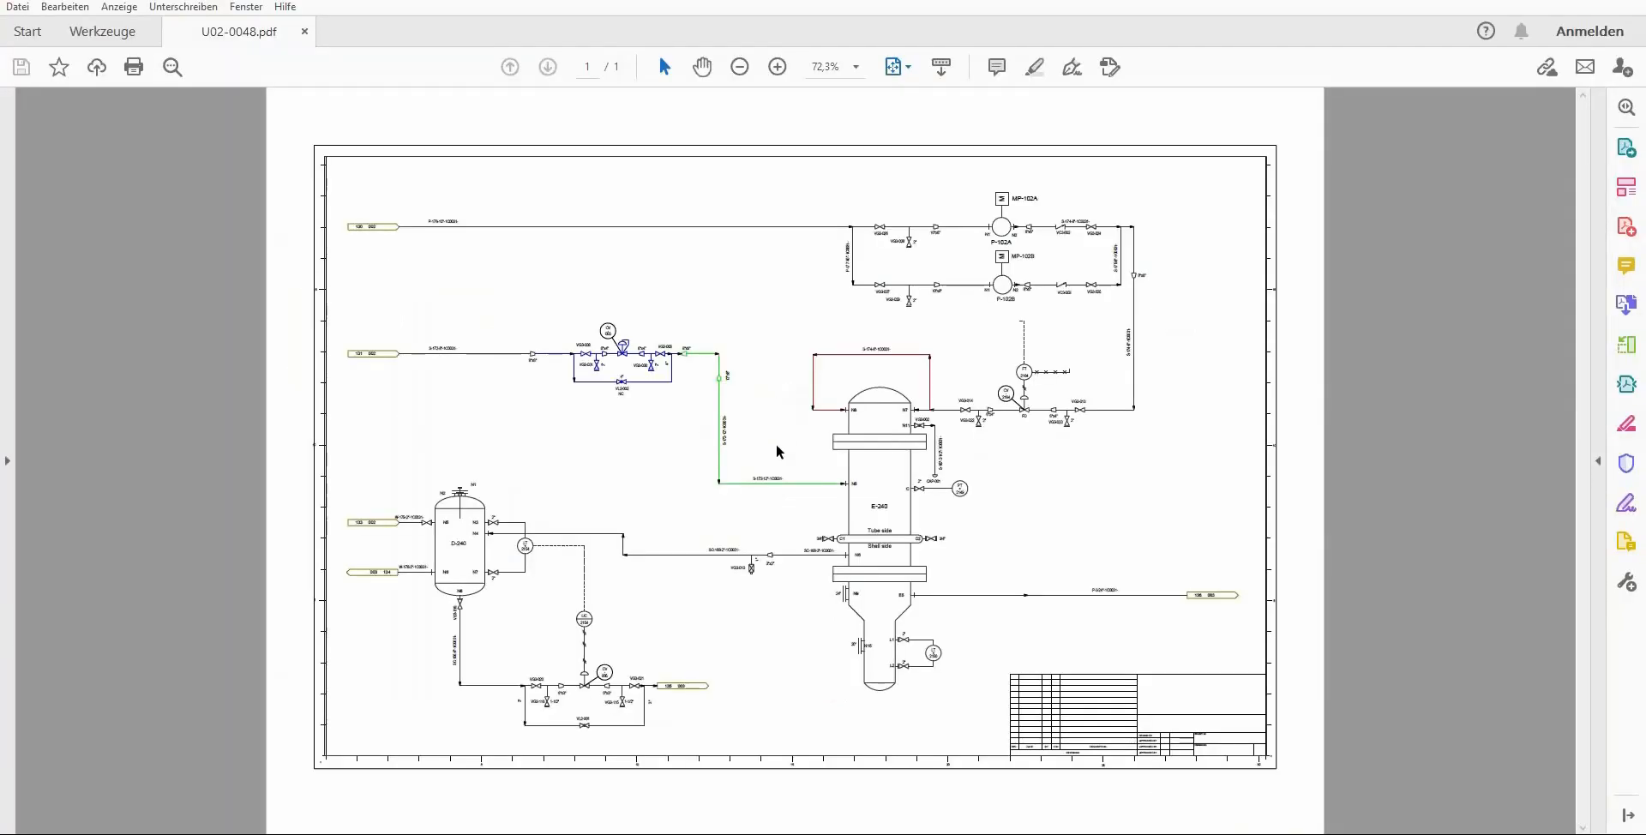
# Step: Inspect the coloured piping around CV 003 and E-240 in the exported PDF
pyautogui.scroll(5, 755, 429)
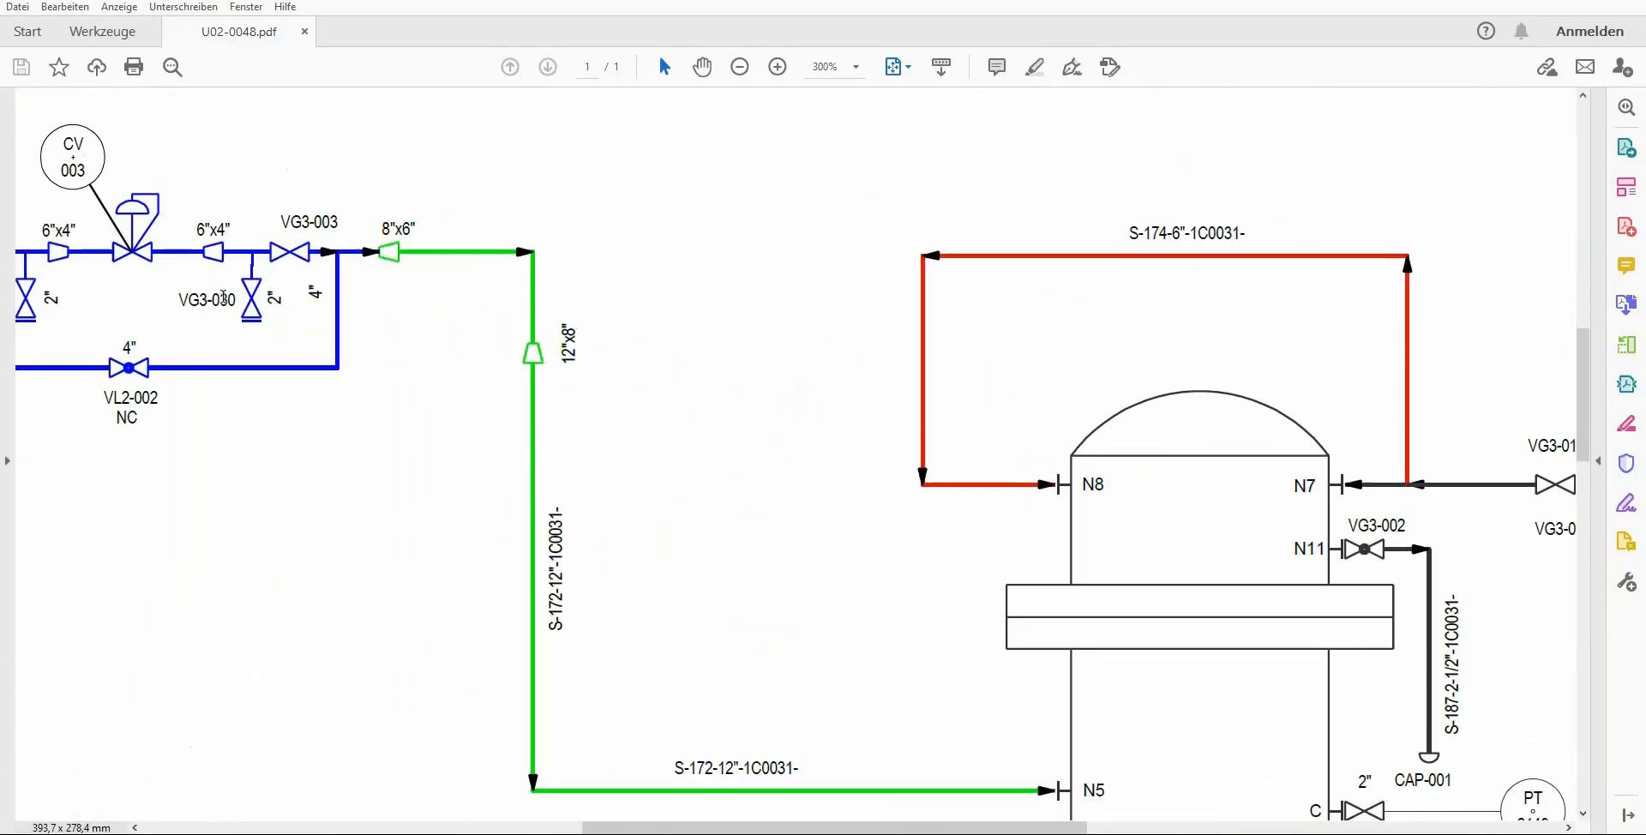
pyautogui.scroll(-3, 584, 402)
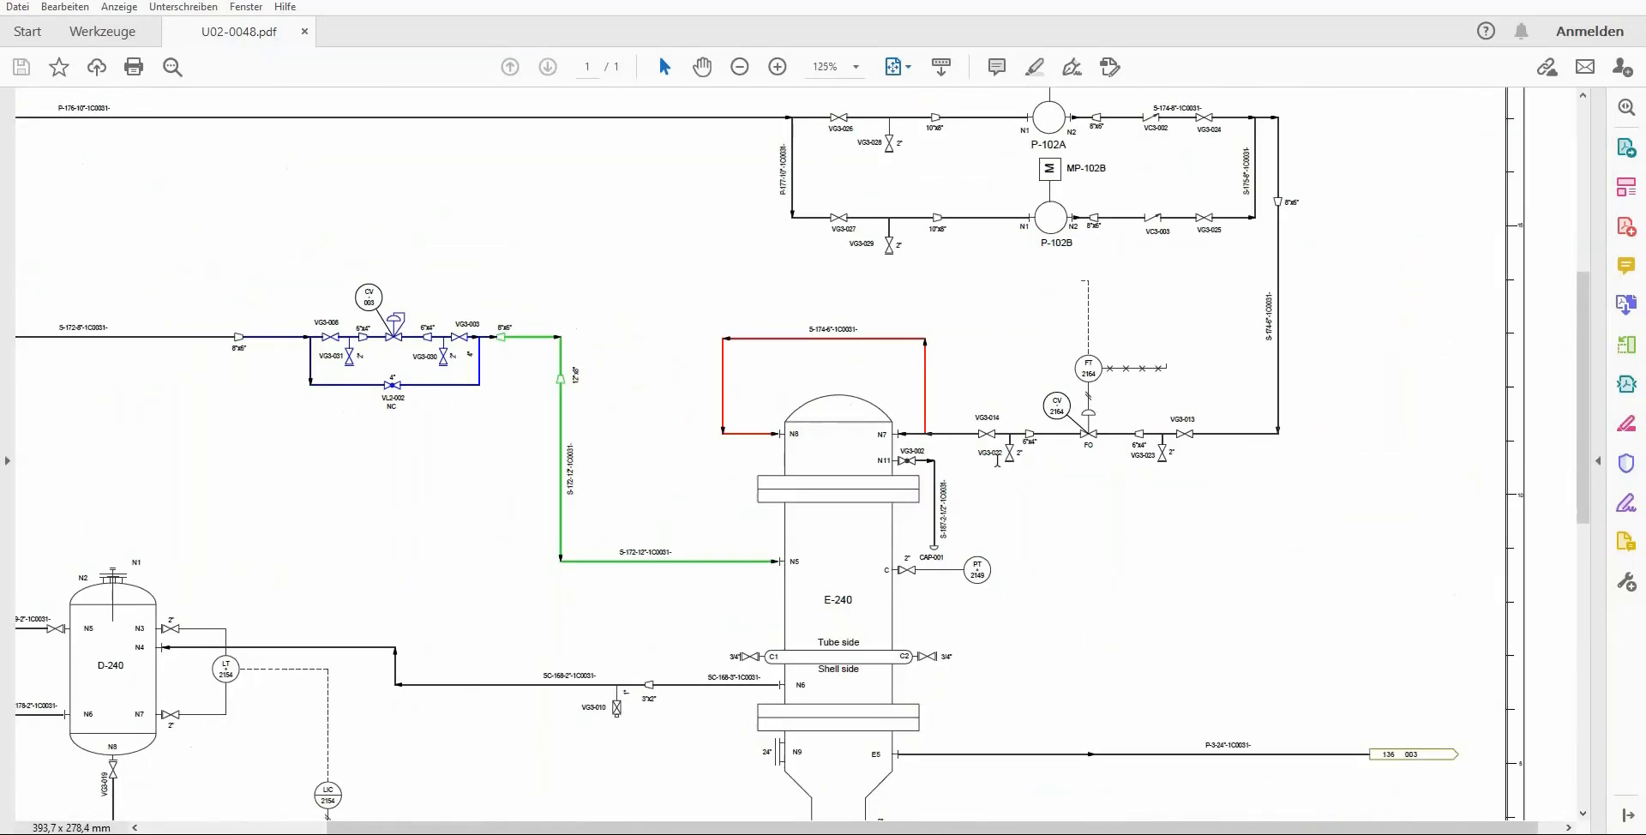
pyautogui.hotkey('ctrl', '0')
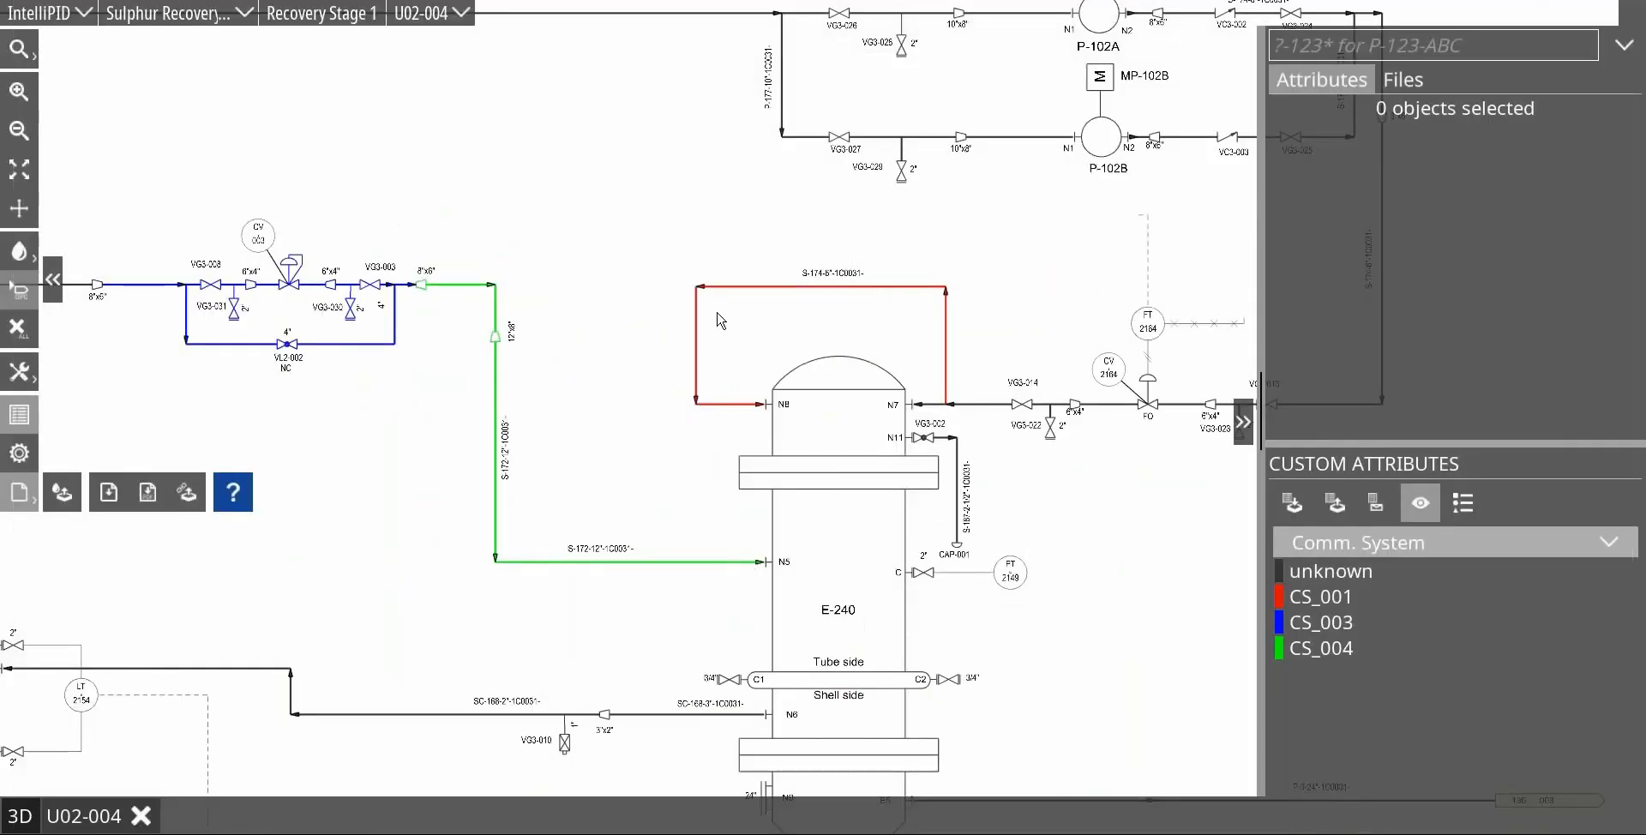
# Step: Switch the Comm. System list to all codelist values and back to only those used in the drawing
pyautogui.scroll(-1, 922, 551)
pyautogui.scroll(-2, 922, 551)
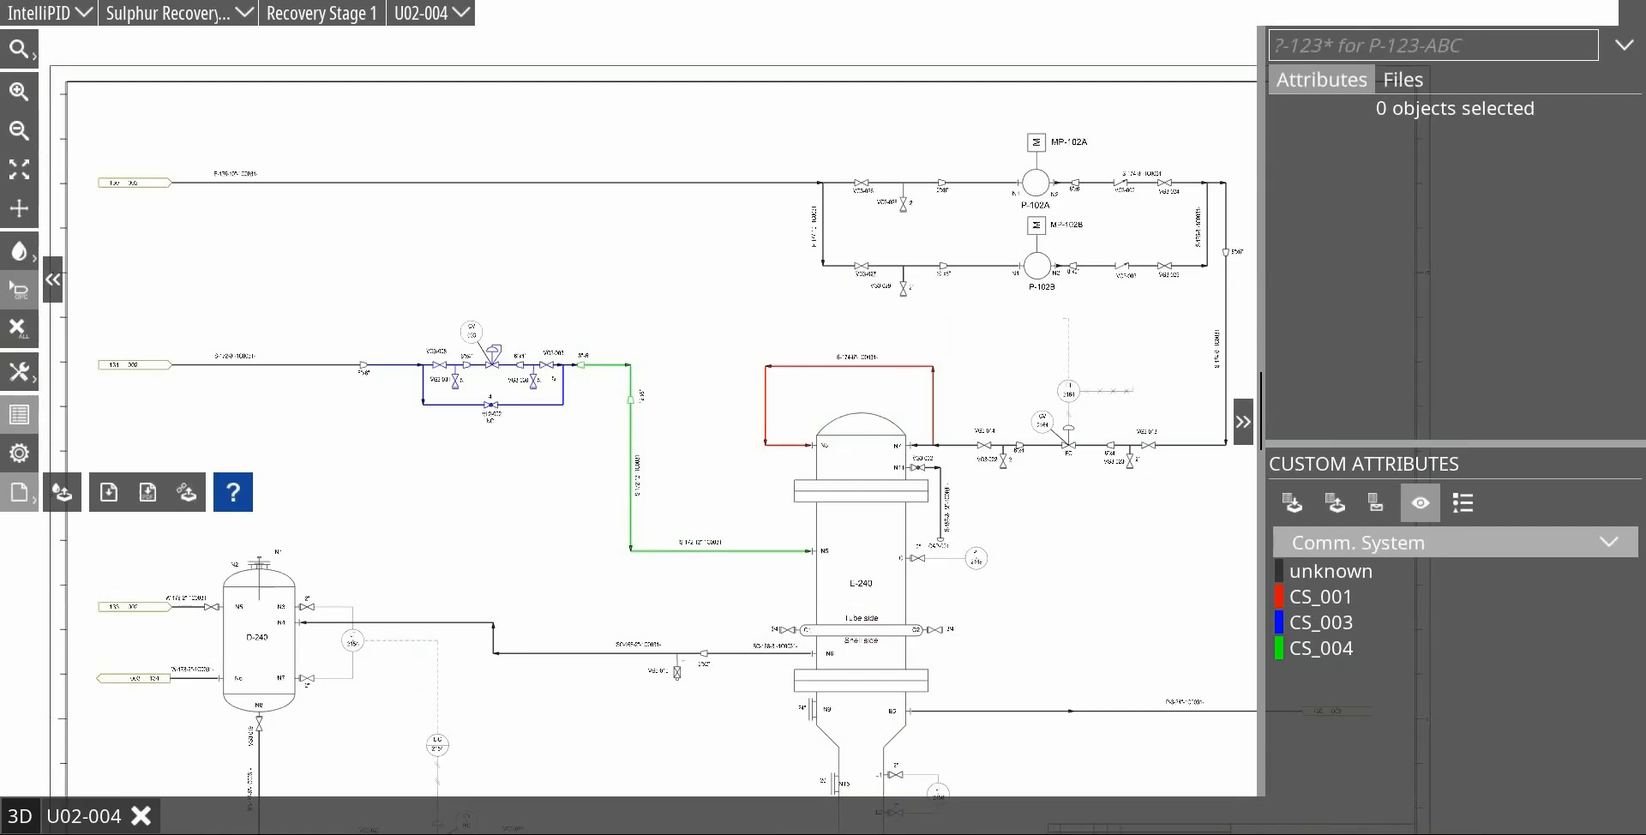
pyautogui.moveTo(985, 361)
pyautogui.mouseDown()
pyautogui.moveTo(891, 378)
pyautogui.moveTo(872, 330)
pyautogui.moveTo(887, 325)
pyautogui.mouseUp()
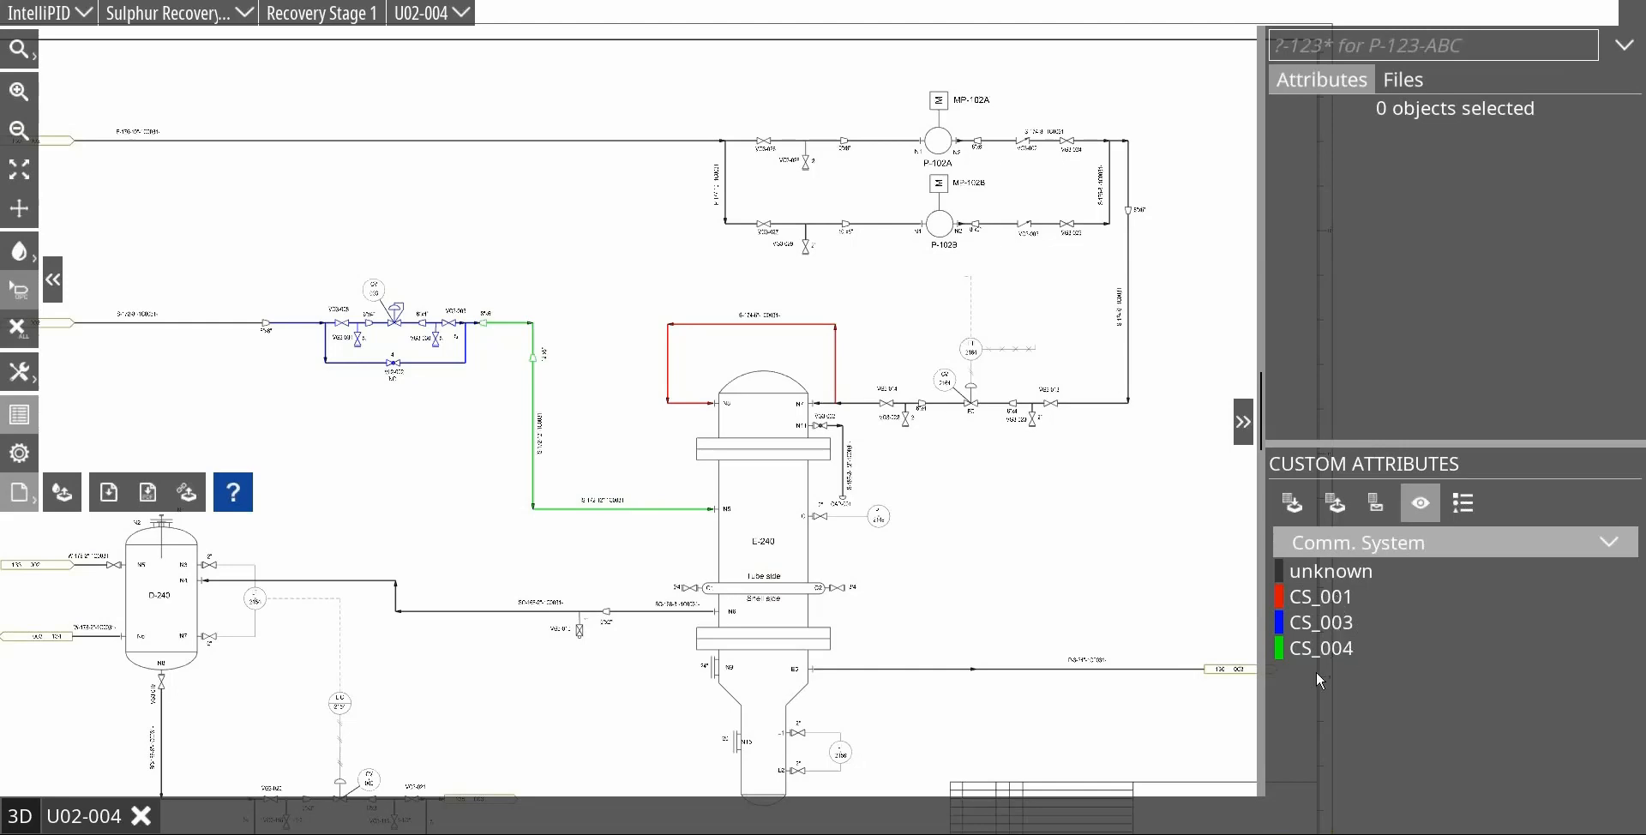
pyautogui.click(1018, 406)
pyautogui.moveTo(1001, 423); pyautogui.dragTo(913, 421)
pyautogui.scroll(1, 686, 396)
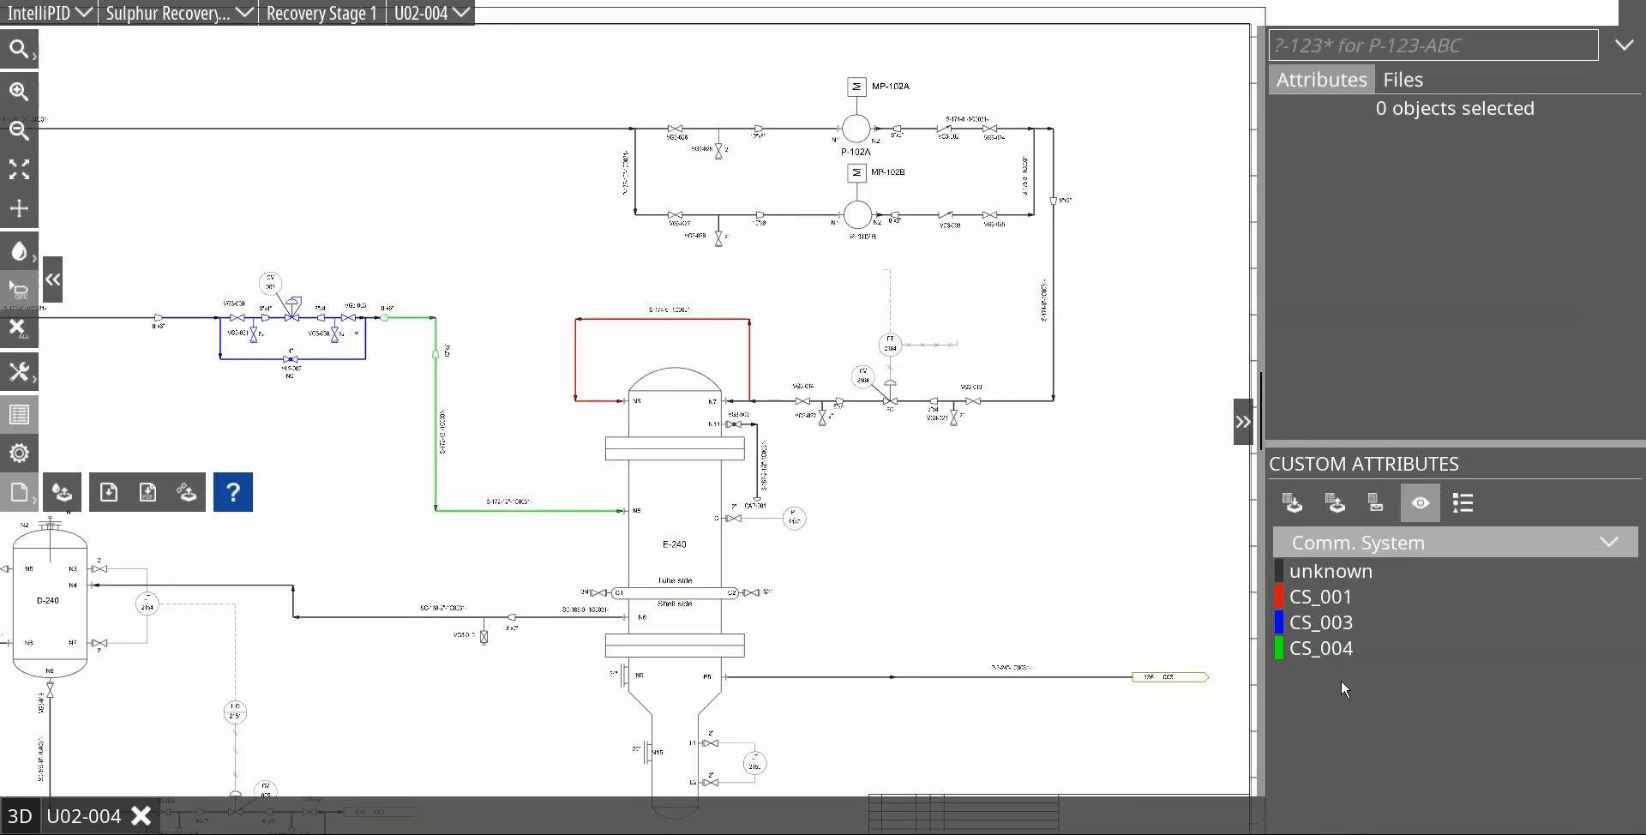
pyautogui.click(1421, 502)
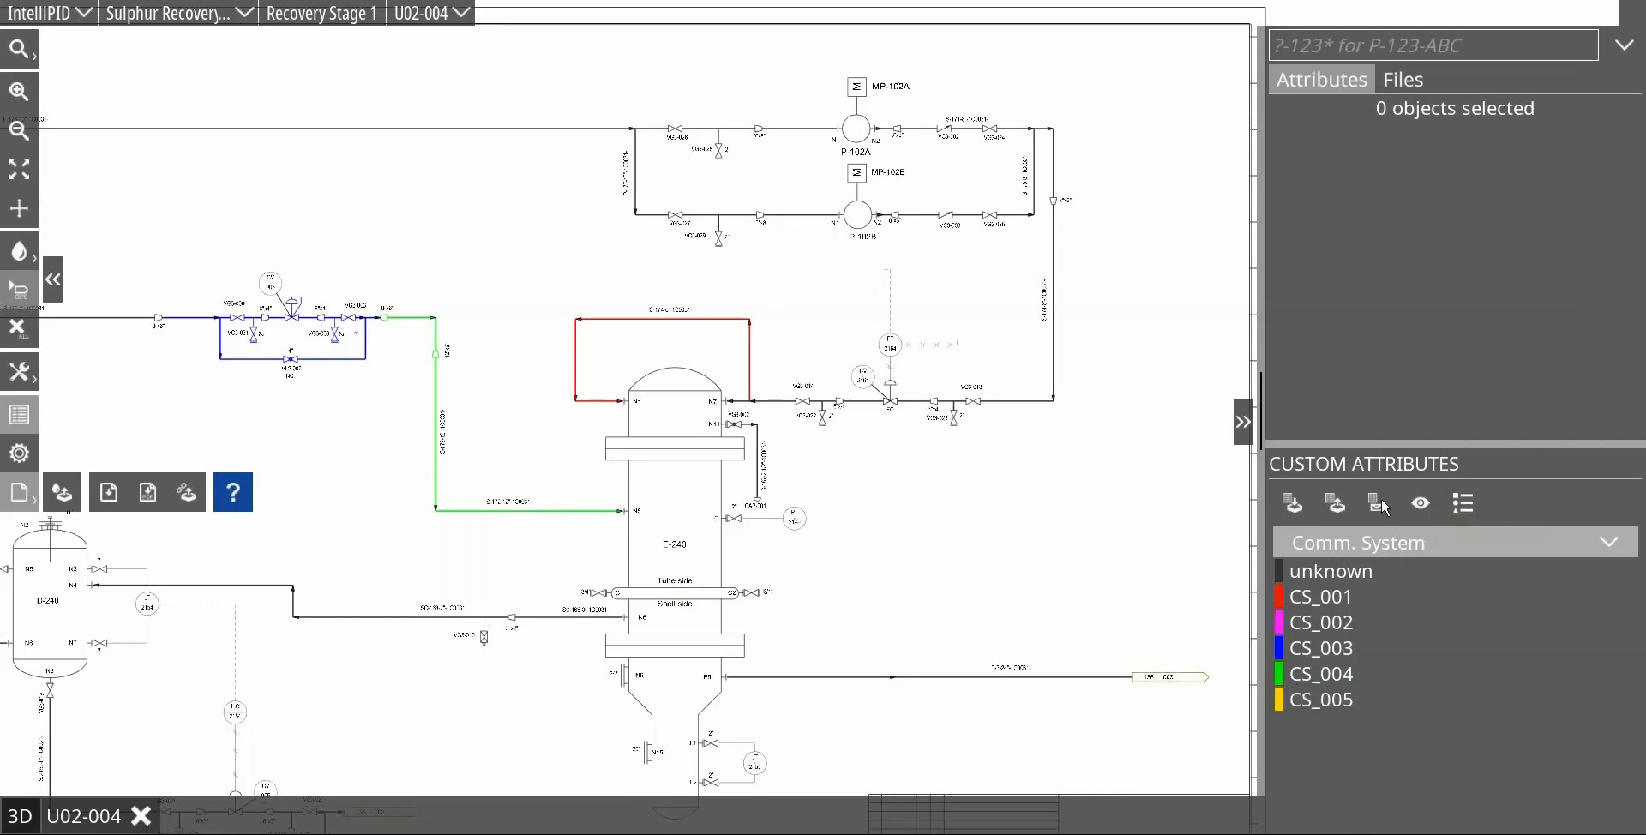
pyautogui.click(1421, 503)
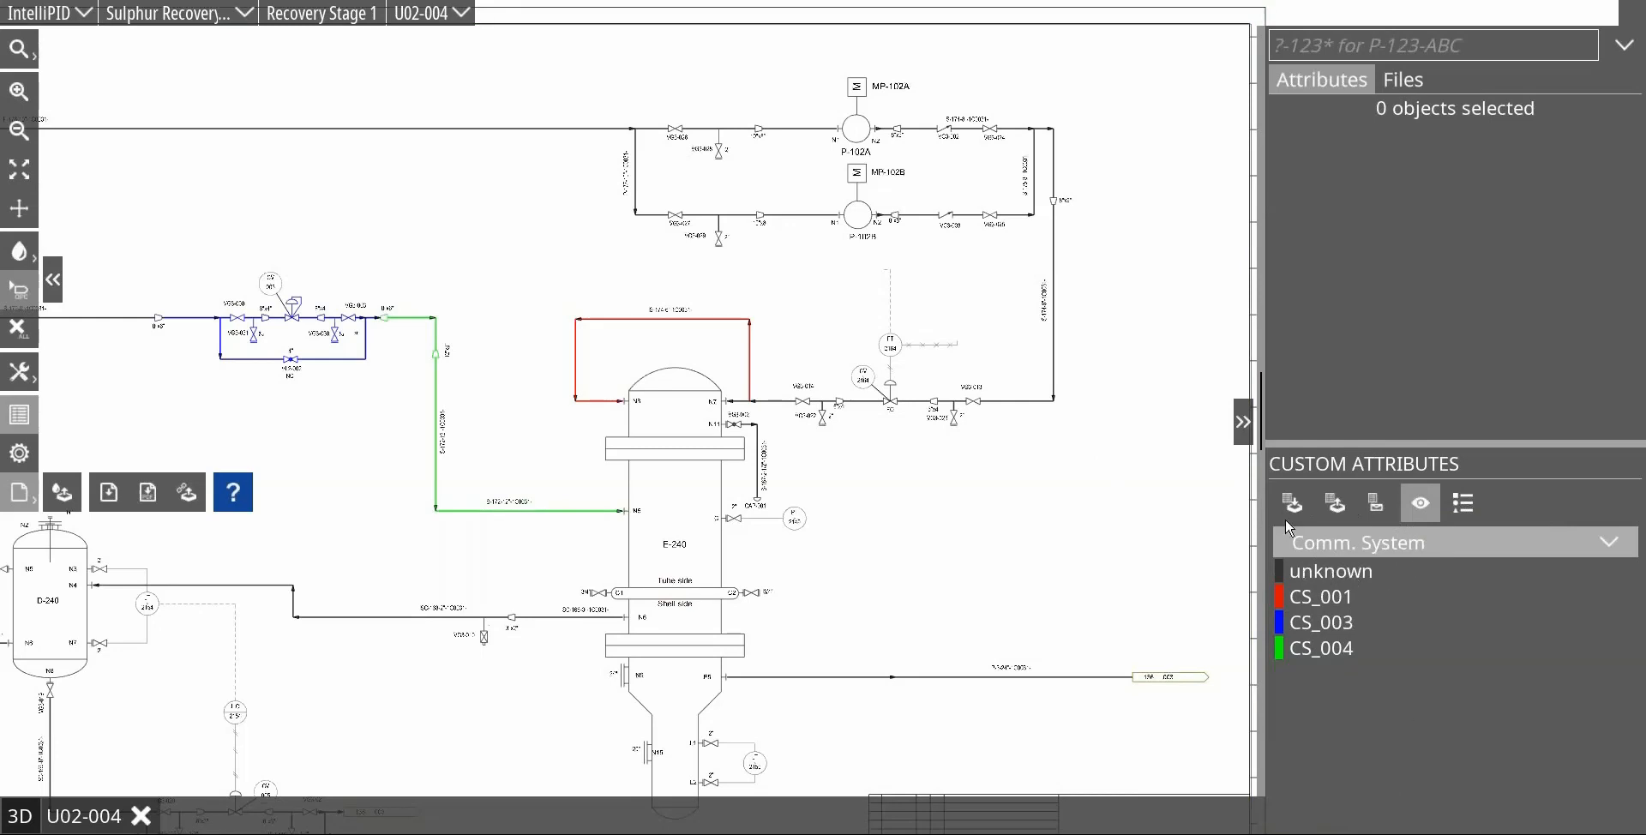
# Step: Place the Comm. System colour legend in the blank area beside E-240, below the VG3-013 piping, and examine it
pyautogui.click(1462, 506)
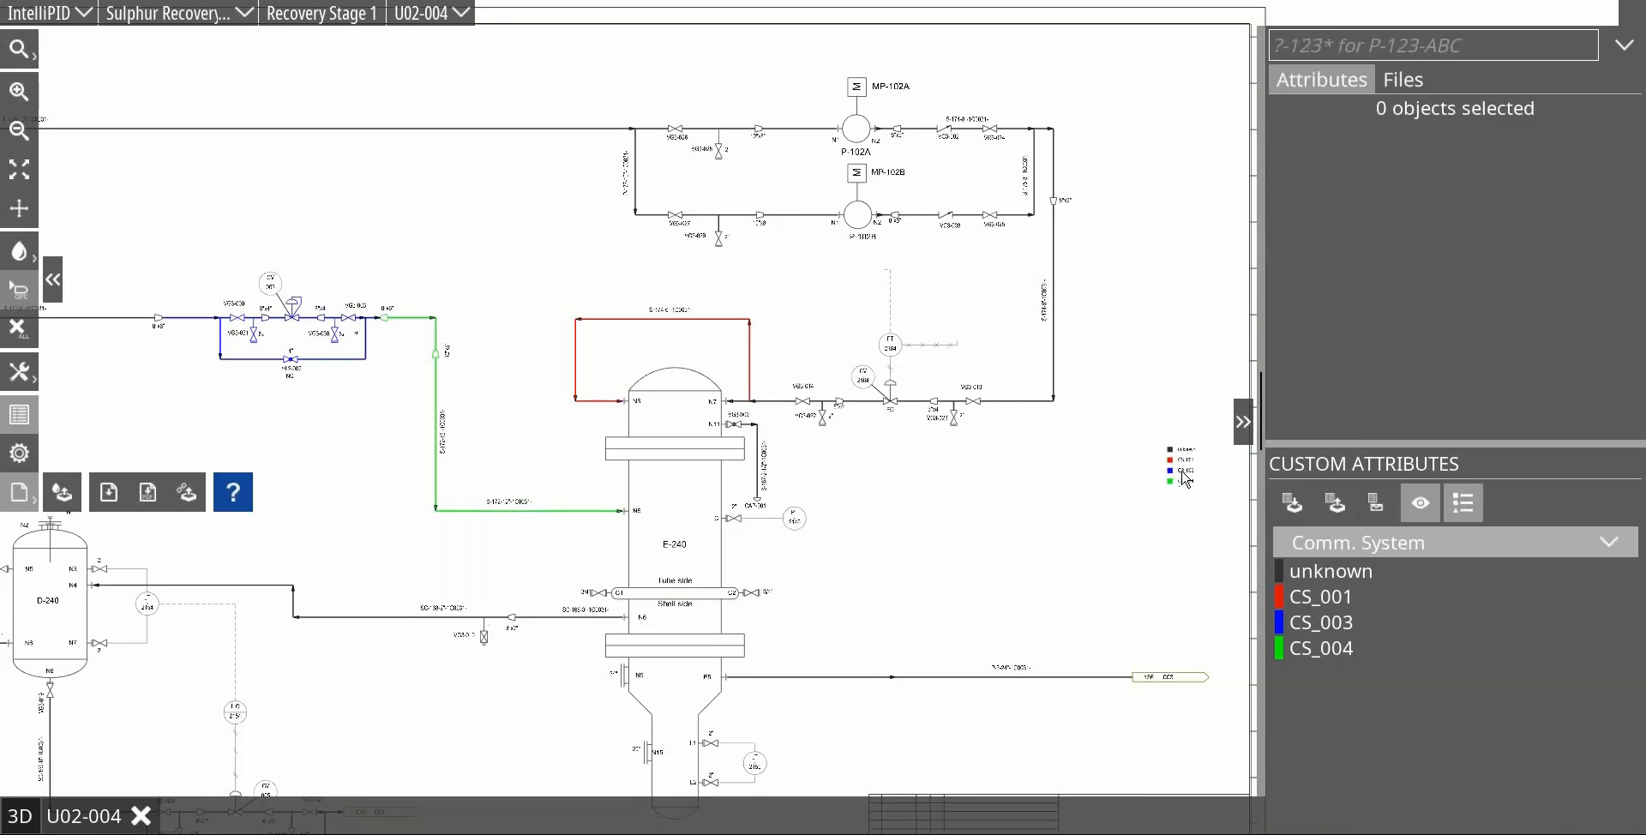
pyautogui.click(794, 518)
pyautogui.click(1194, 541)
pyautogui.scroll(5, 1205, 536)
pyautogui.scroll(1, 1221, 531)
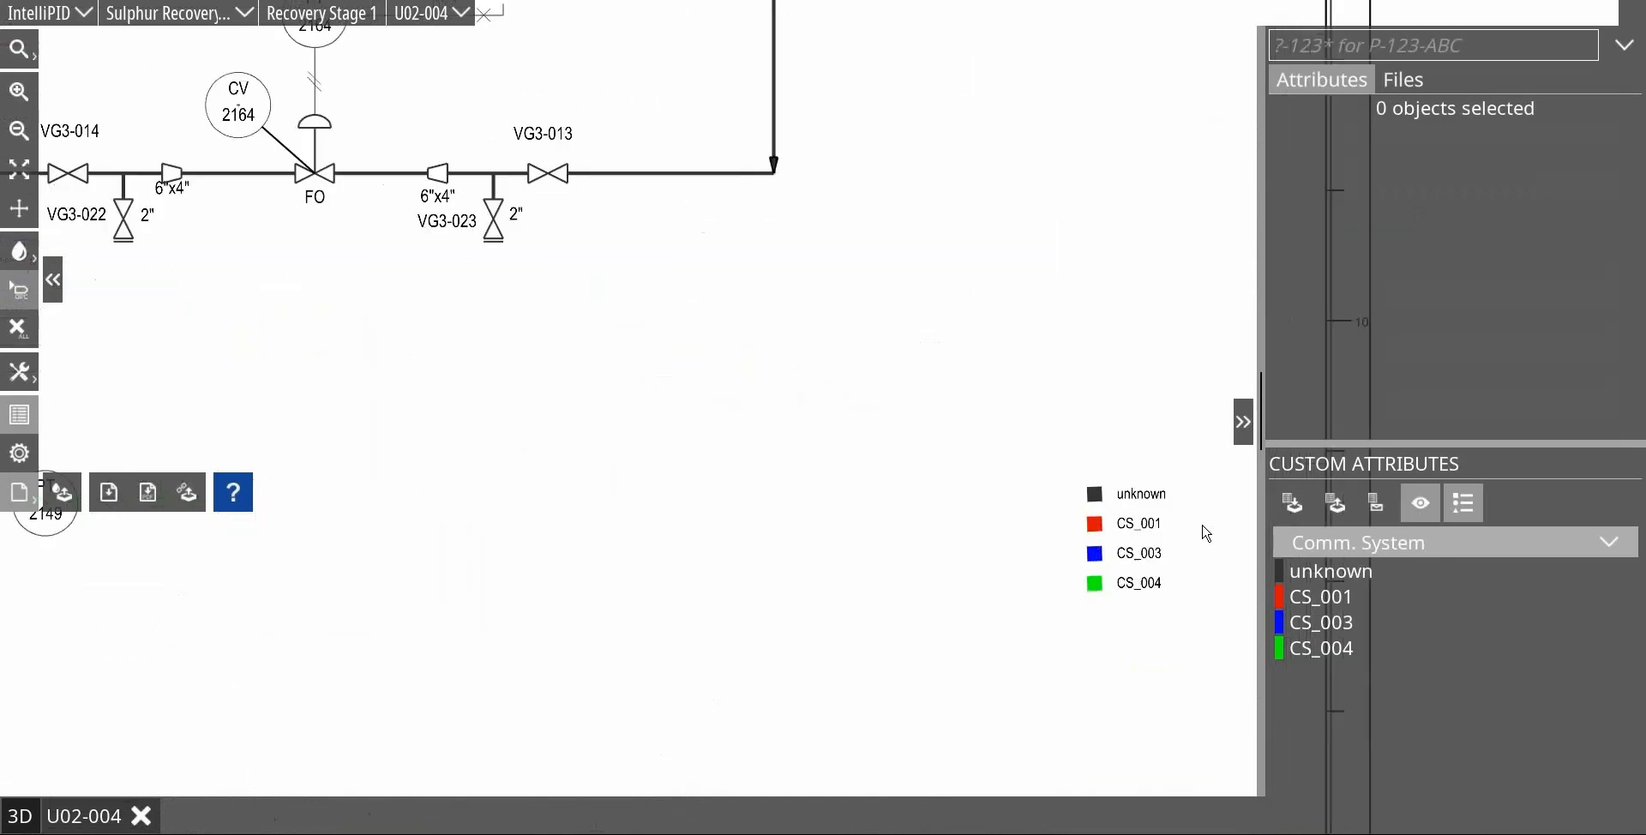
pyautogui.scroll(1, 1171, 537)
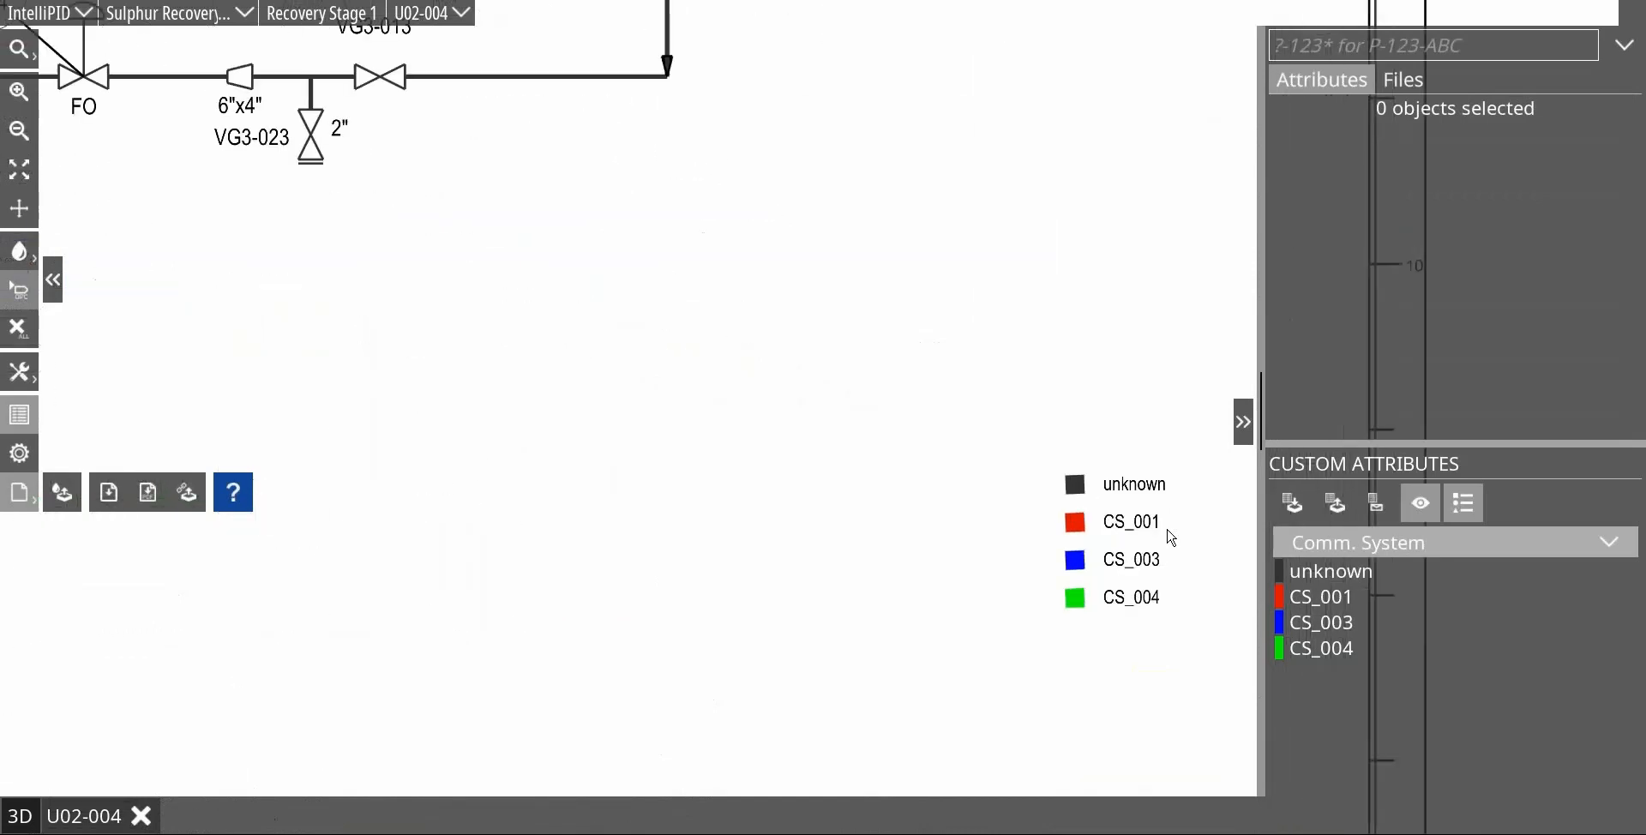
pyautogui.scroll(-5, 1186, 563)
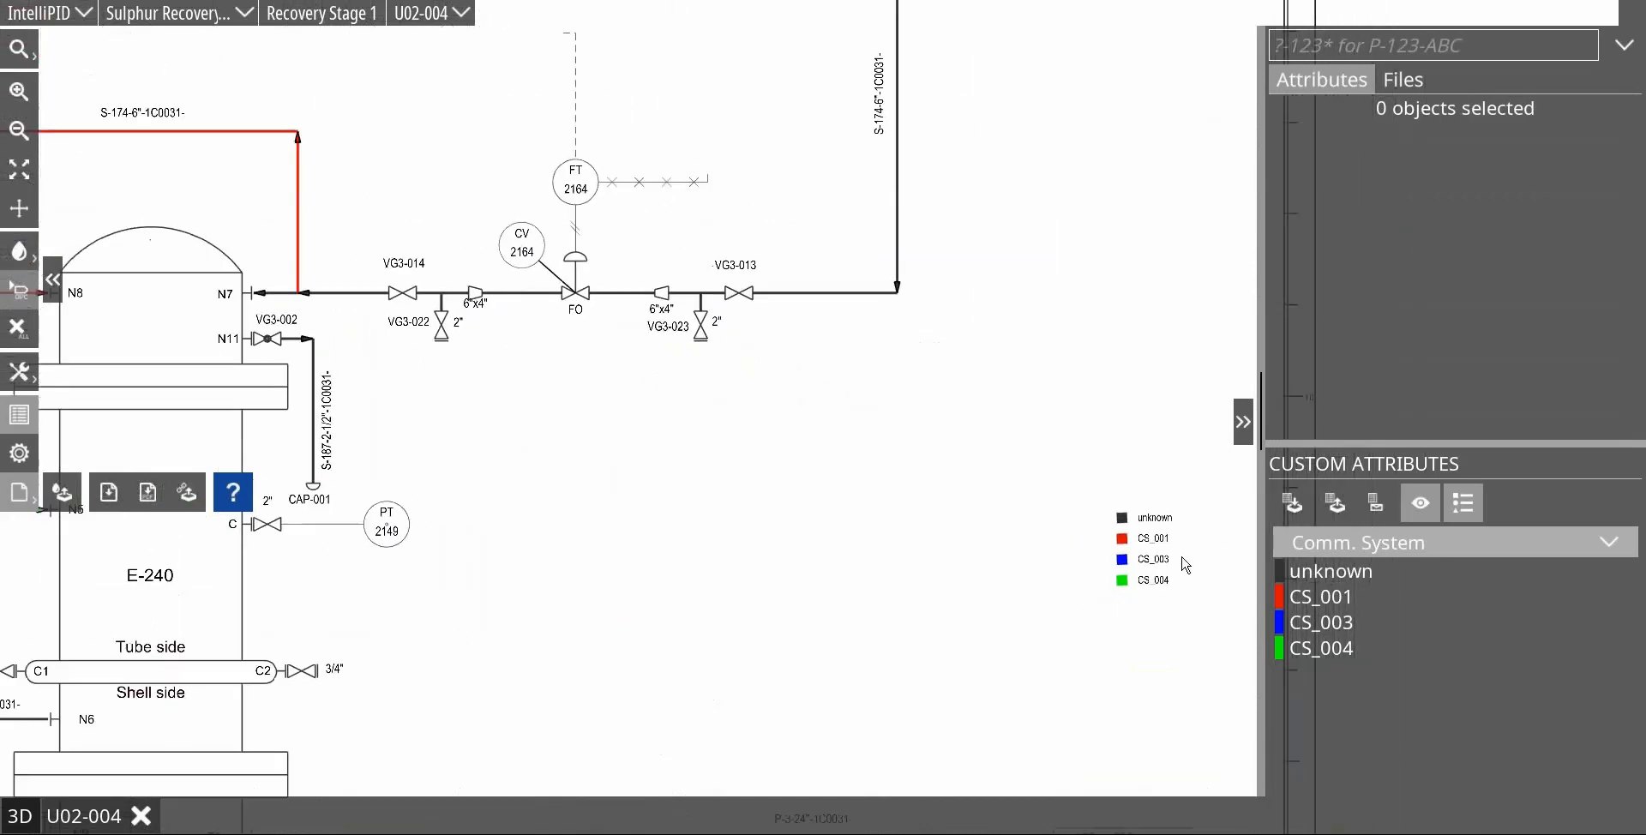
pyautogui.scroll(2, 1186, 563)
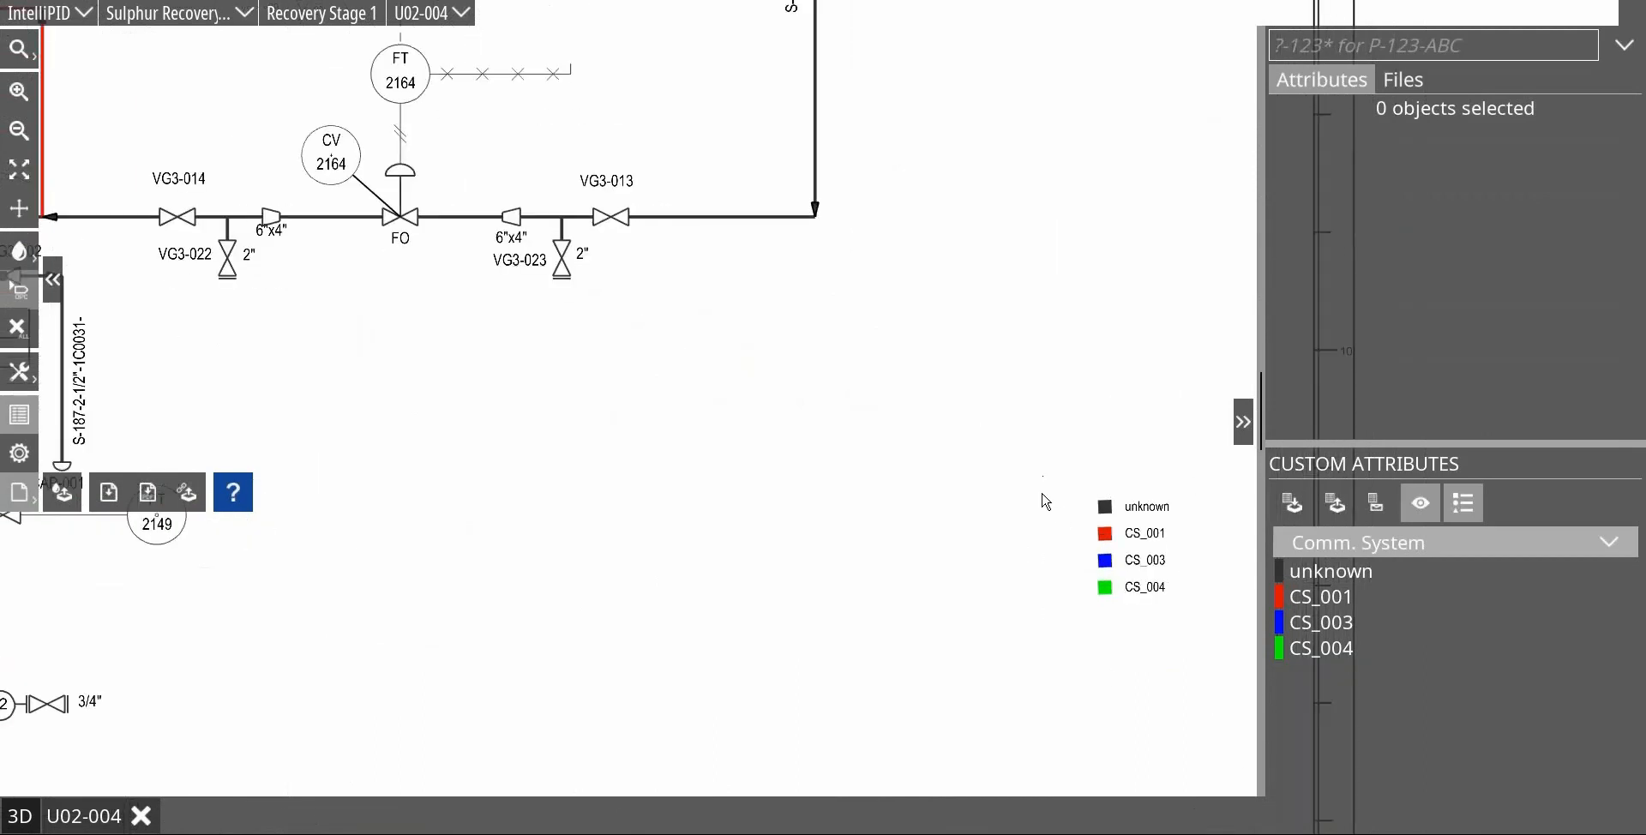
# Step: Make the Comm. System list and placed legend include all codelist values, from CS_001 to CS_005
pyautogui.click(1421, 506)
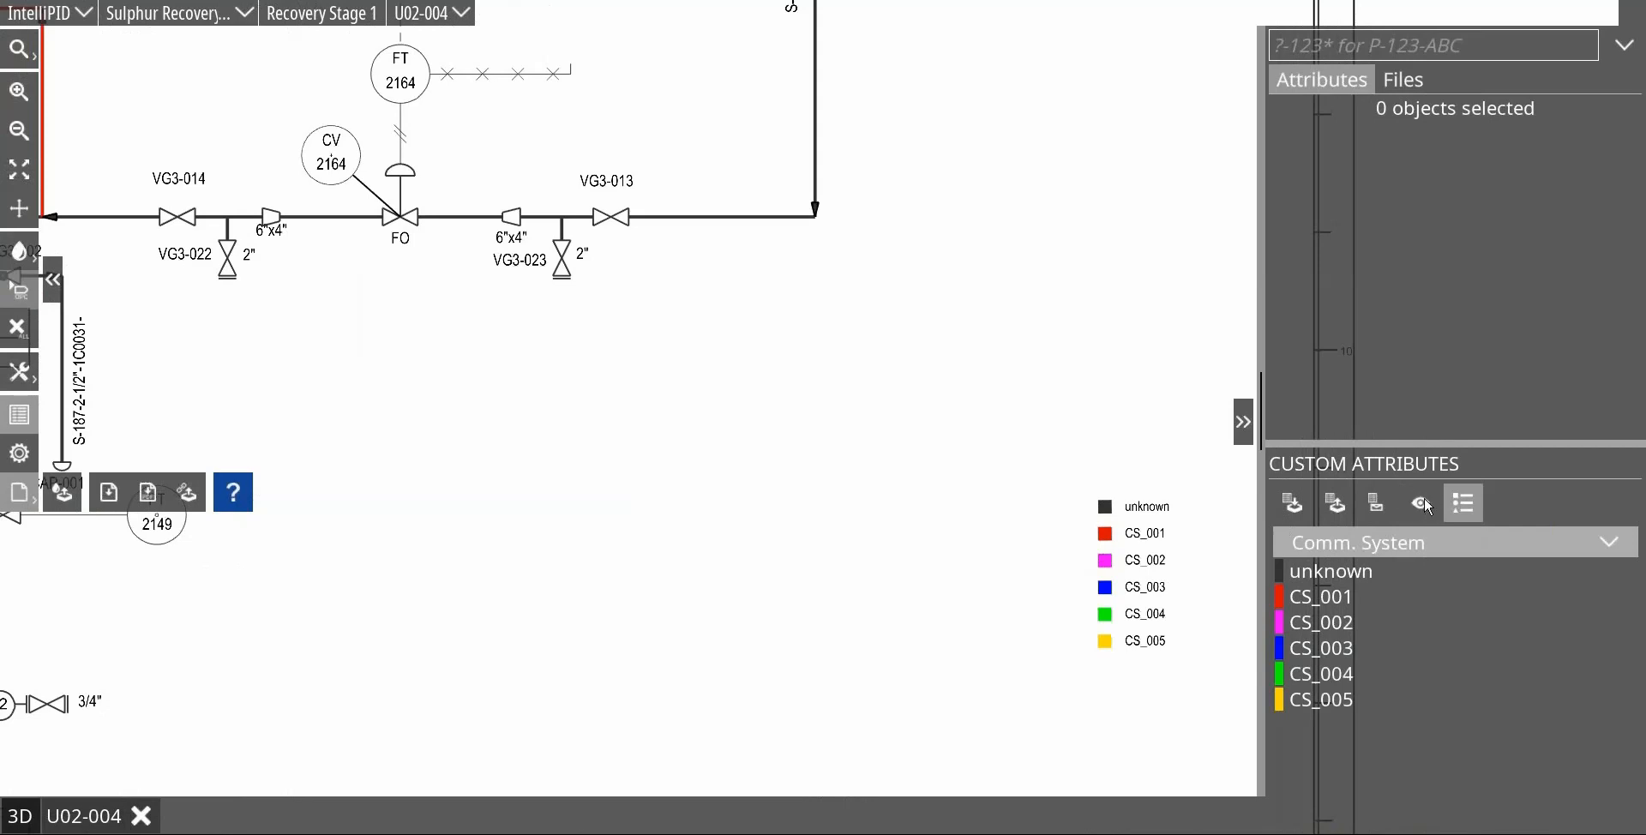
pyautogui.click(1423, 508)
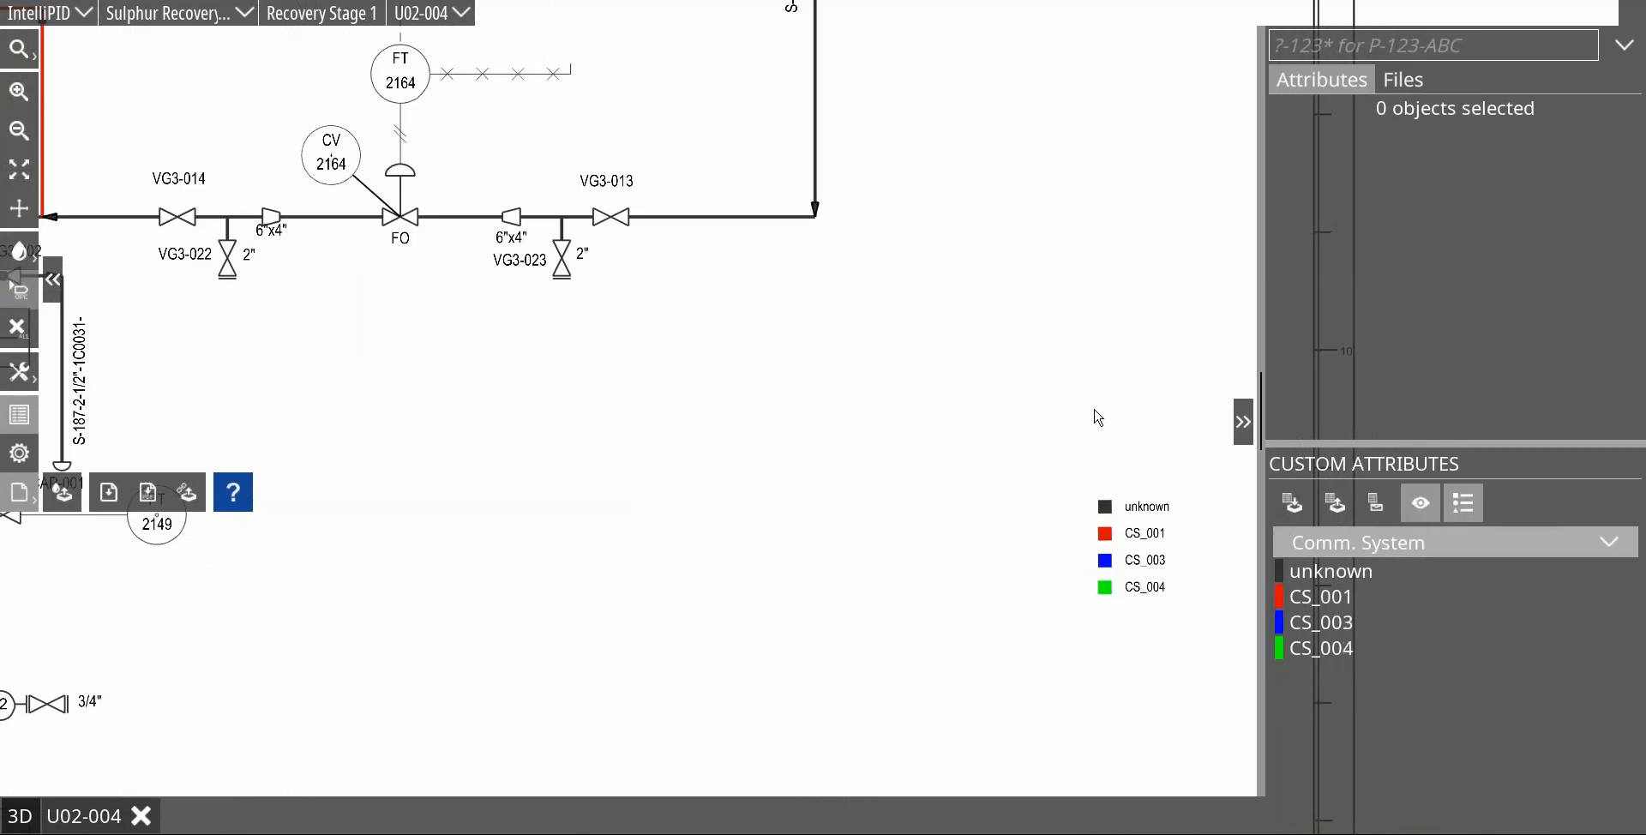
pyautogui.click(1421, 504)
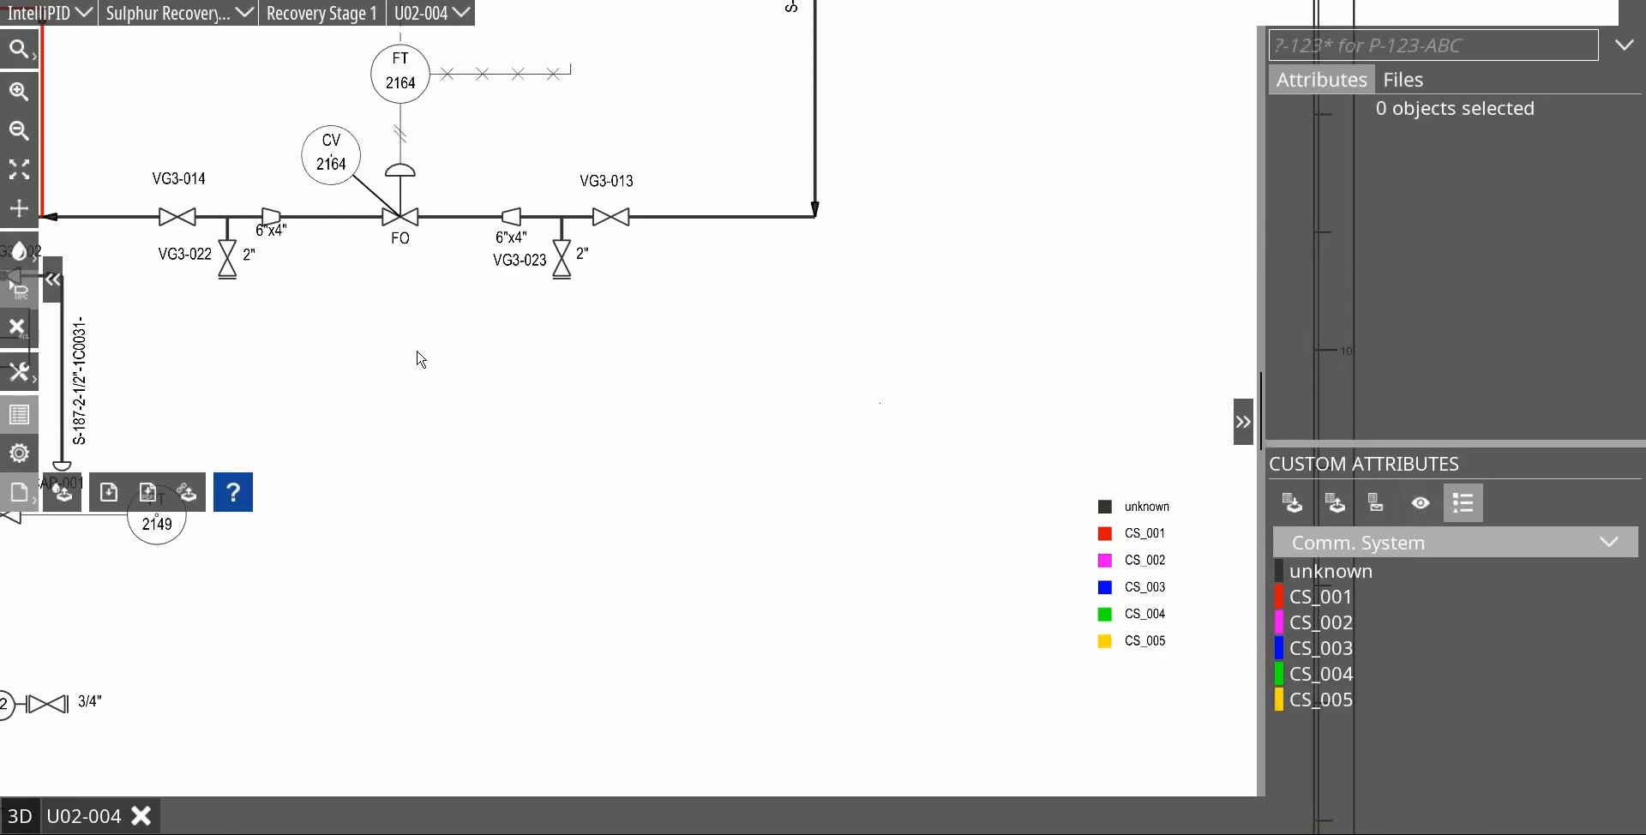
# Step: Export U02-004 with its legend to PDF in the As shown colour mode as U02-004_x.pdf and inspect the result
pyautogui.click(150, 493)
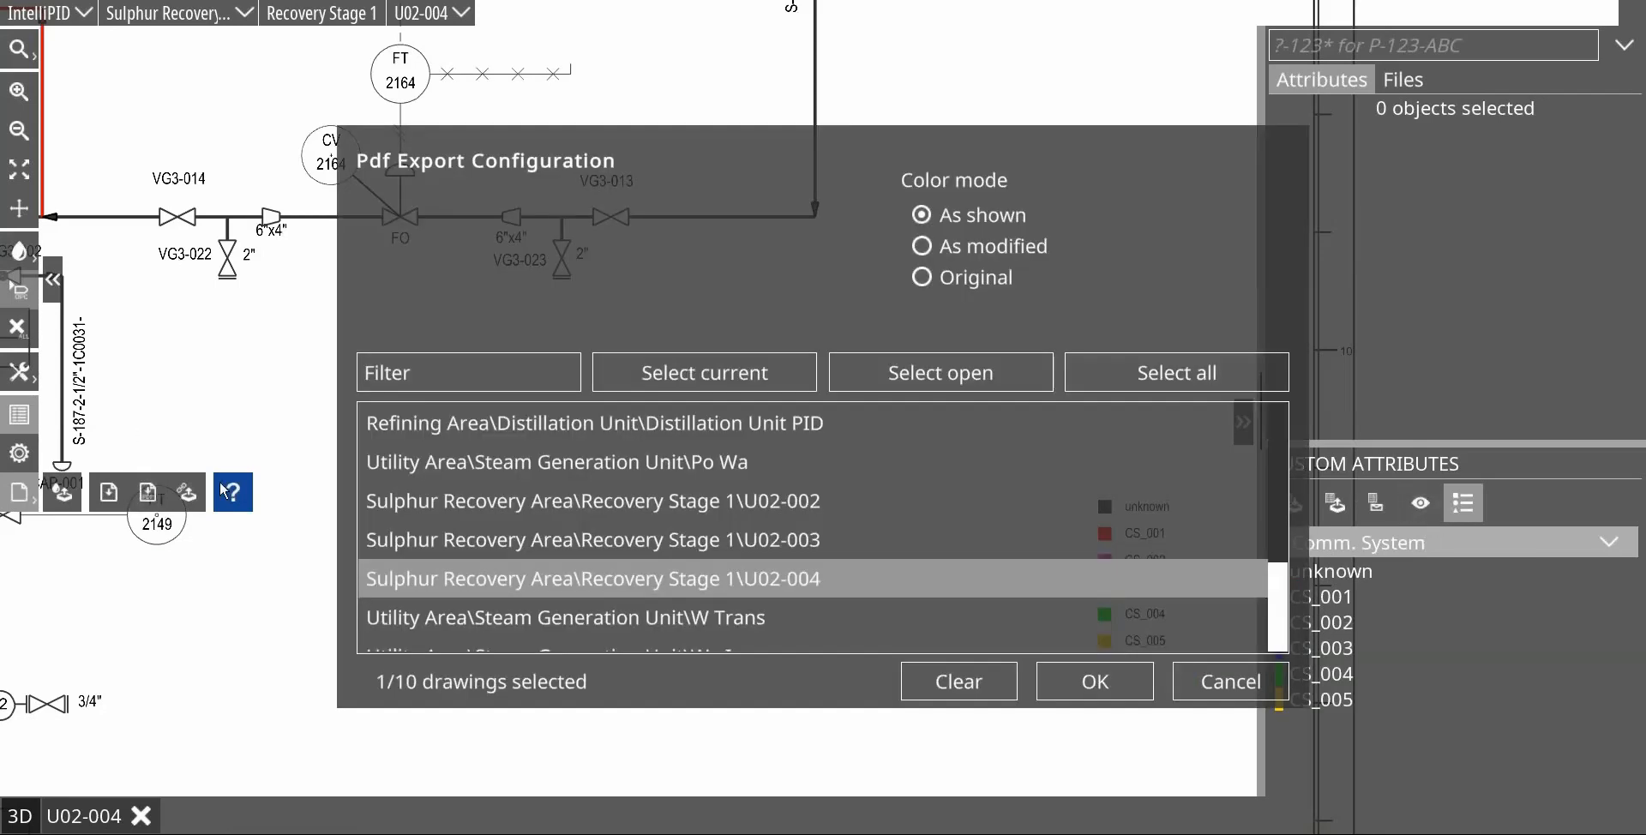
pyautogui.click(1095, 682)
pyautogui.doubleClick(101, 799)
pyautogui.click(108, 801)
pyautogui.write('_3')
pyautogui.press('Return')
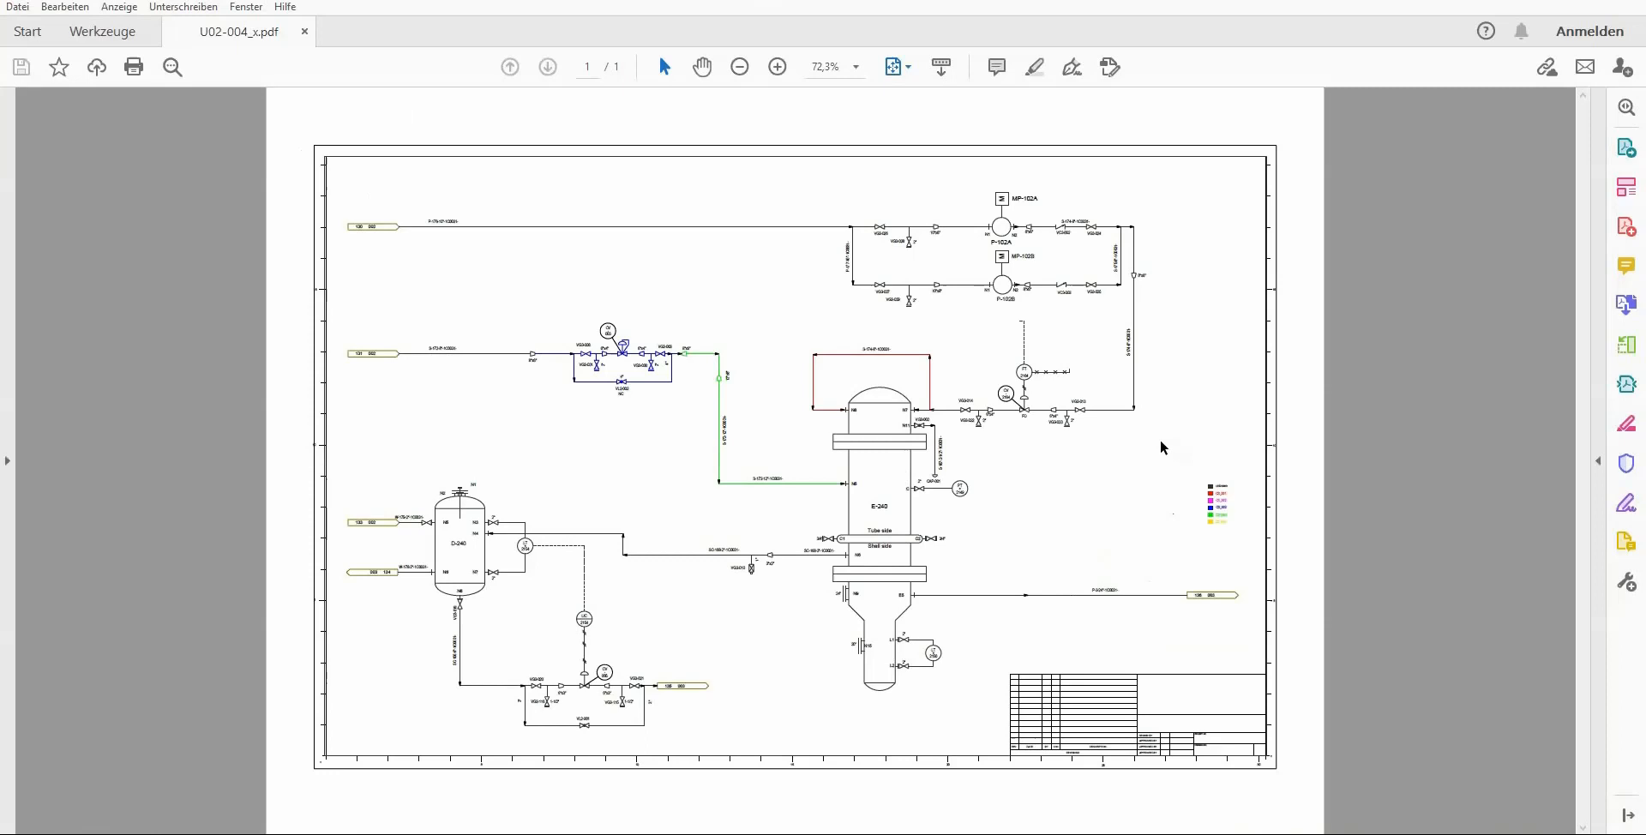
pyautogui.hotkey('ctrl', '1')
pyautogui.scroll(1, 1149, 466)
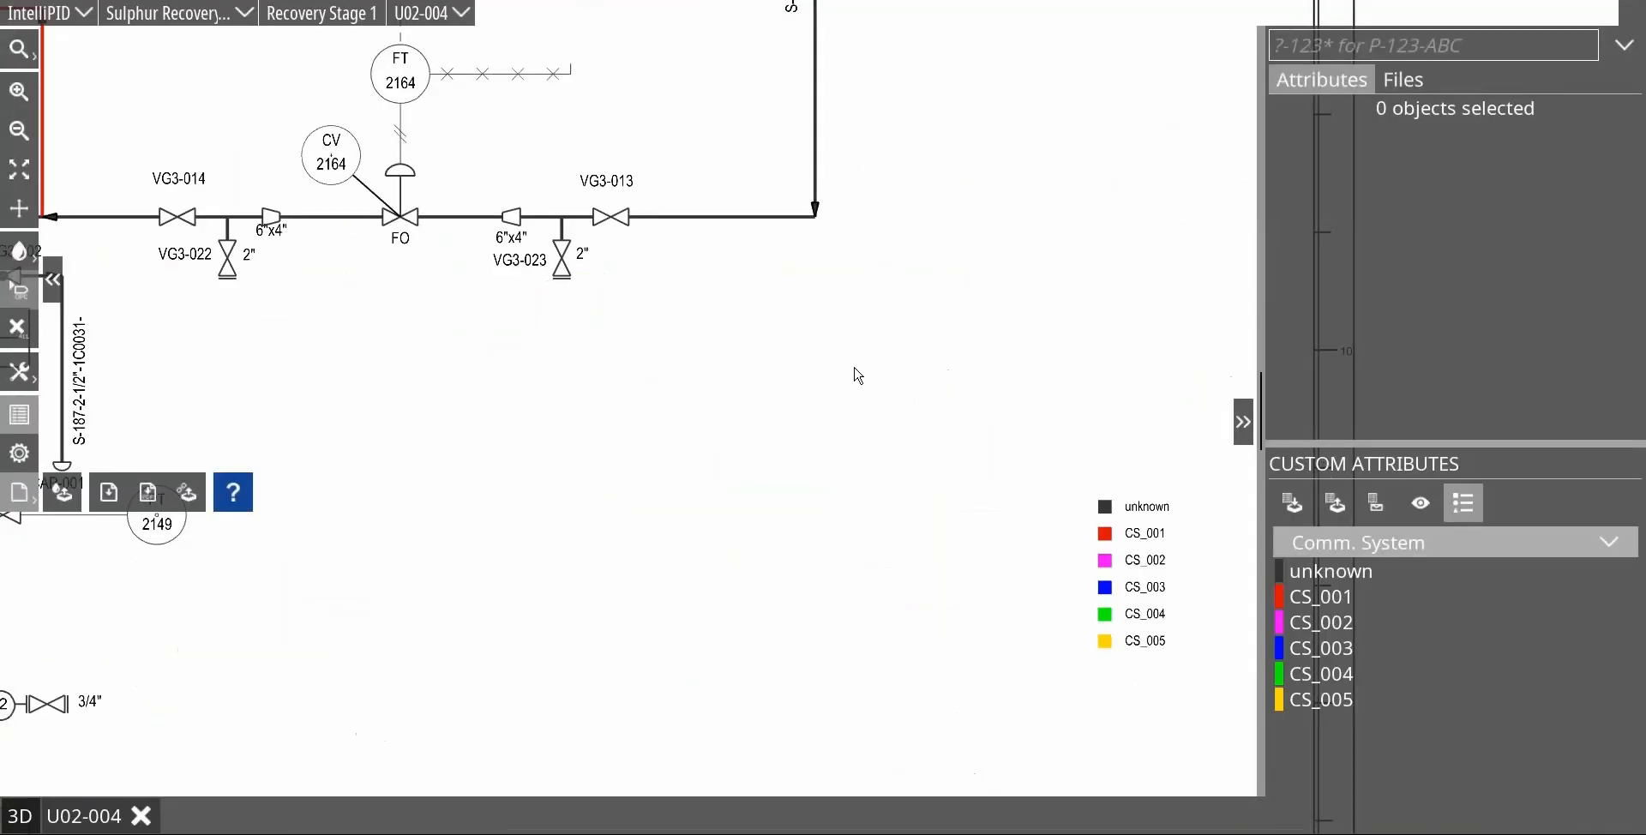
# Step: Turn off the custom attribute colouring of the drawing by setting the colourise attribute to None
pyautogui.scroll(-3, 858, 374)
pyautogui.scroll(1, 769, 388)
pyautogui.moveTo(769, 388)
pyautogui.mouseDown()
pyautogui.moveTo(846, 385)
pyautogui.moveTo(909, 461)
pyautogui.mouseUp()
pyautogui.scroll(-1, 843, 382)
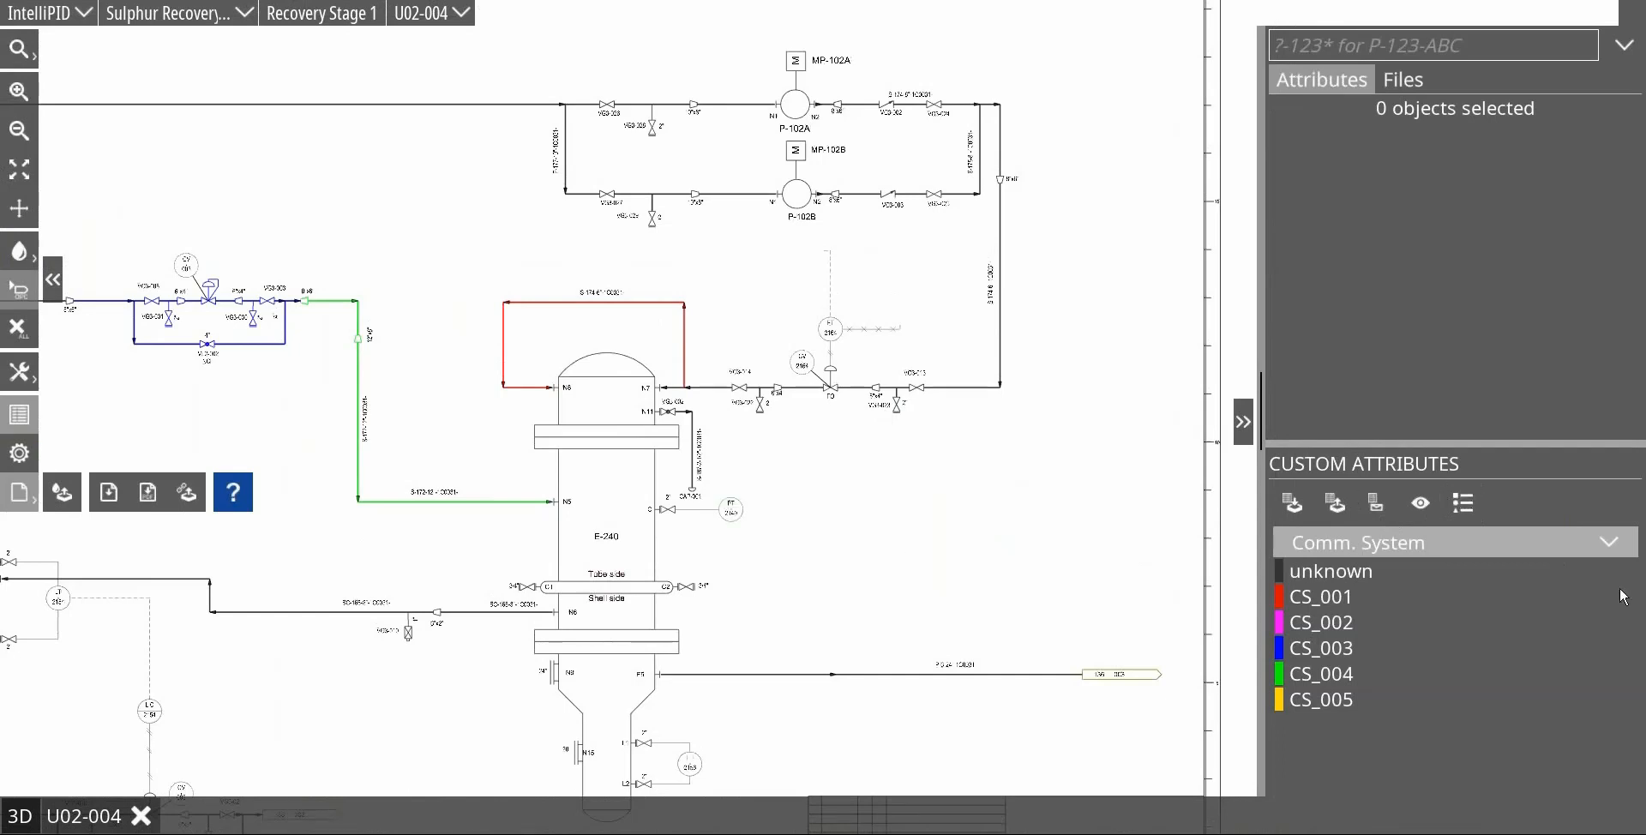
pyautogui.click(1607, 545)
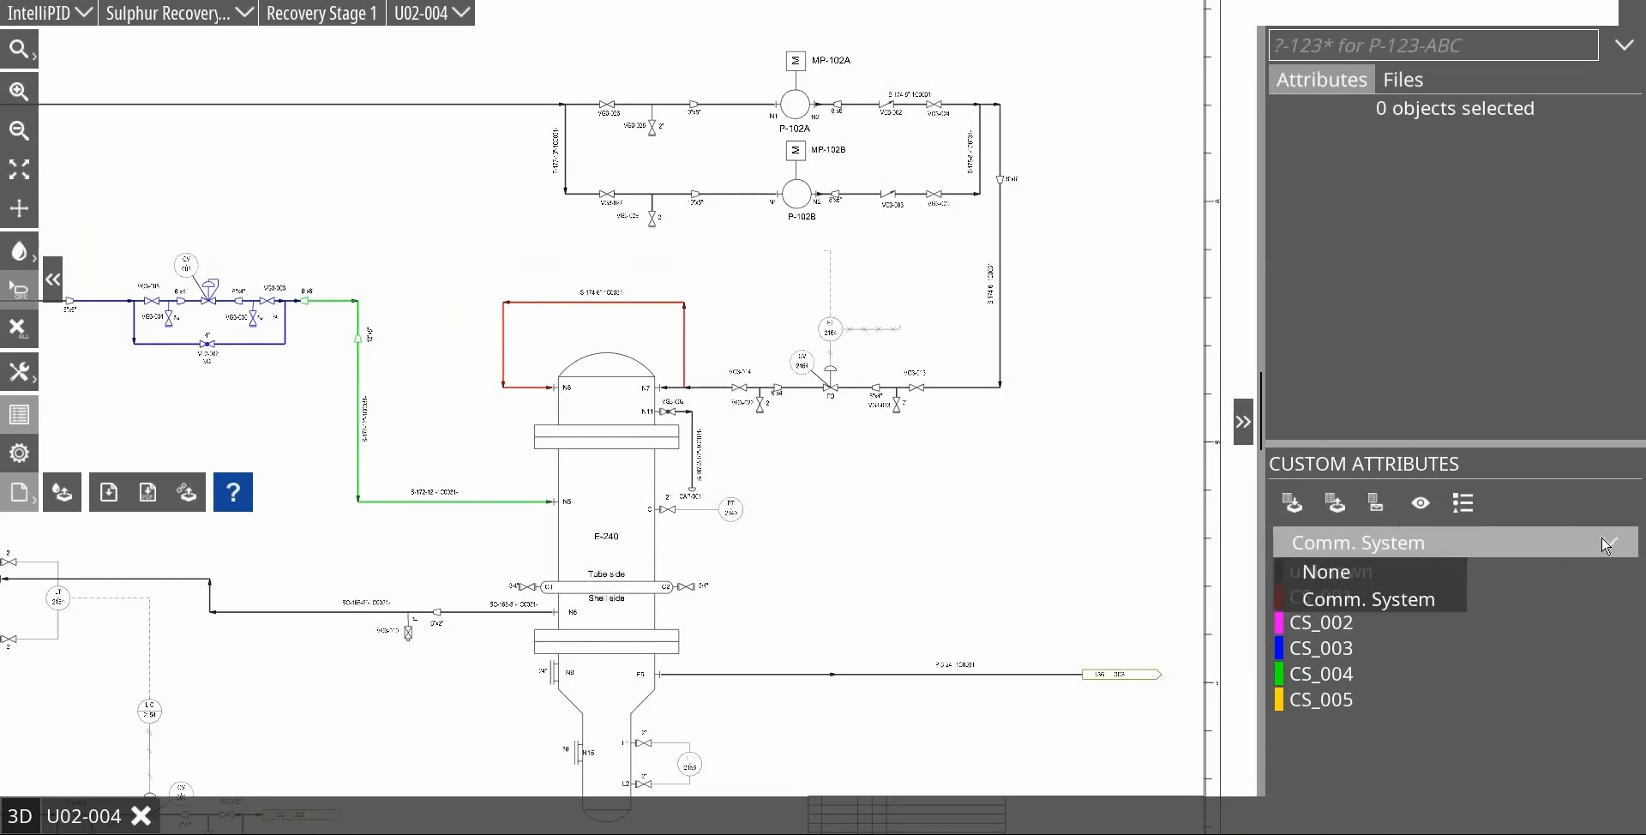
pyautogui.click(1340, 577)
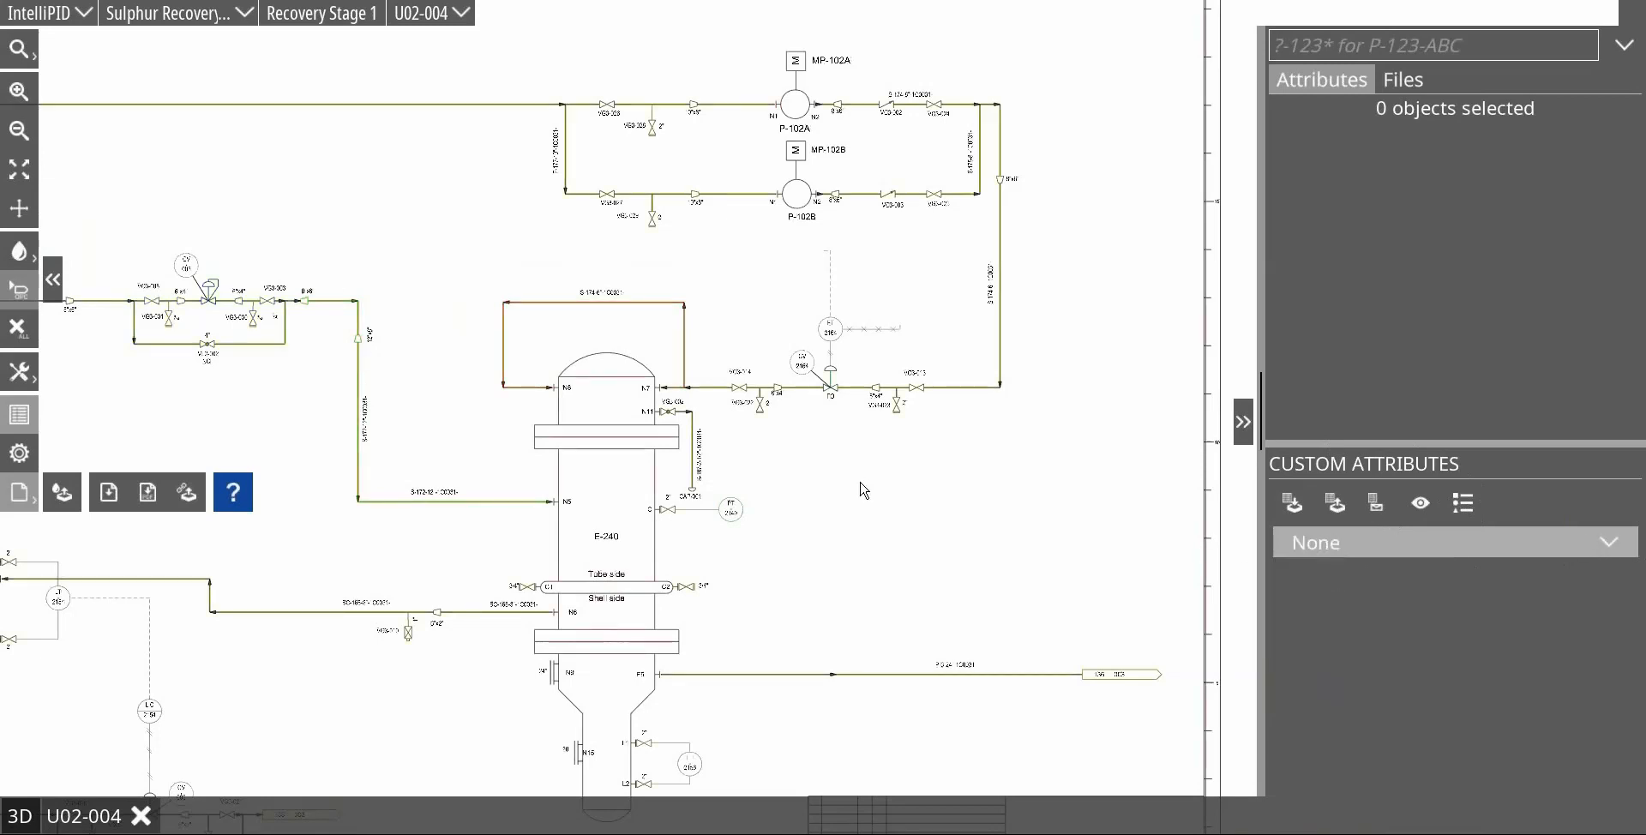
pyautogui.scroll(-2, 834, 487)
pyautogui.scroll(-3, 439, 464)
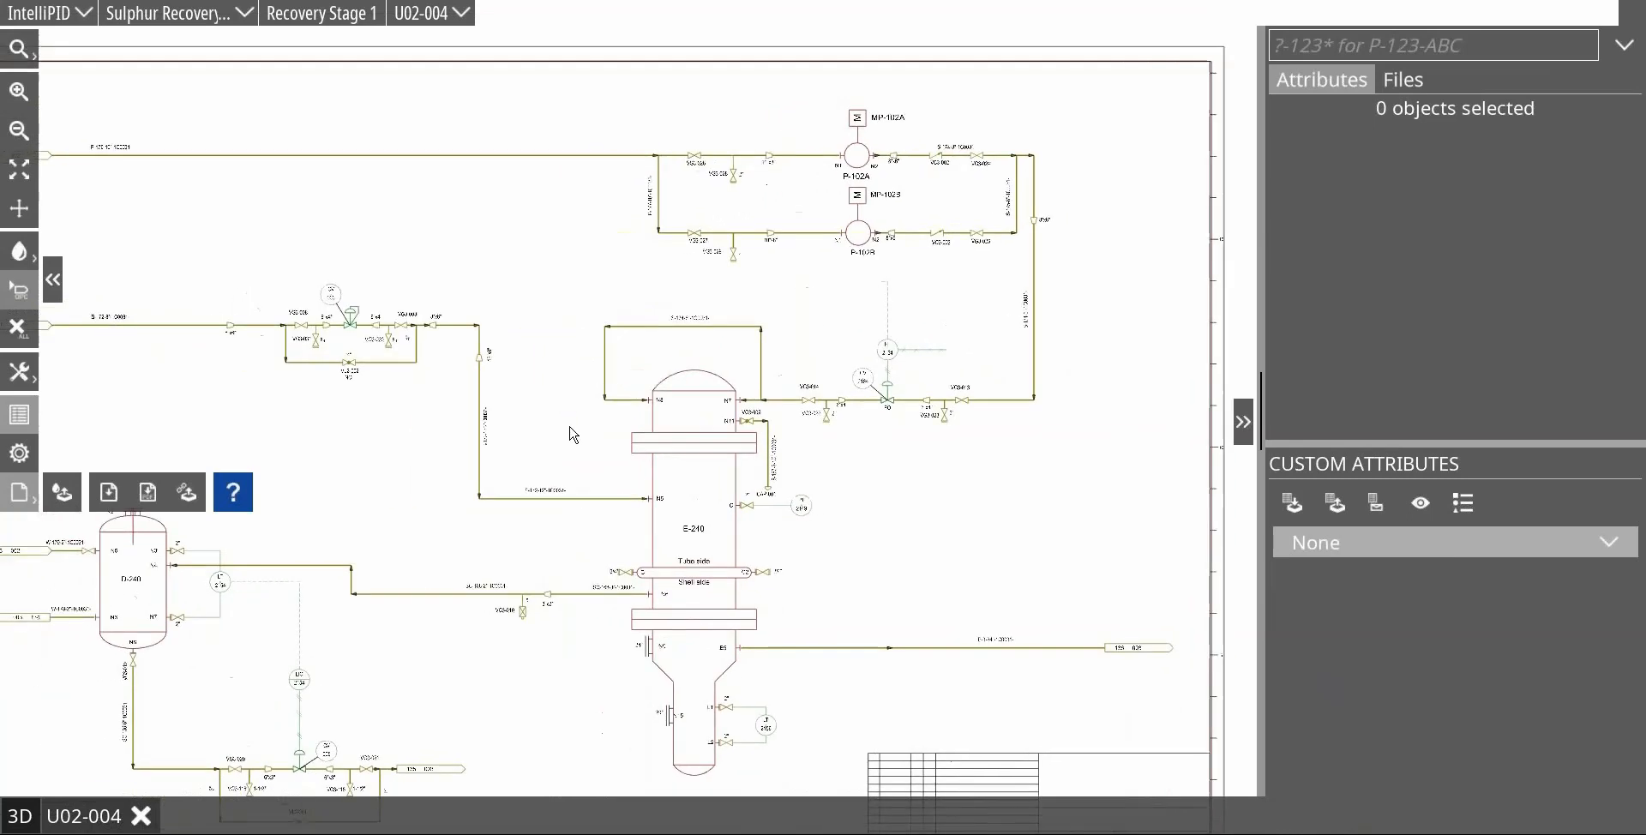
pyautogui.scroll(1, 759, 508)
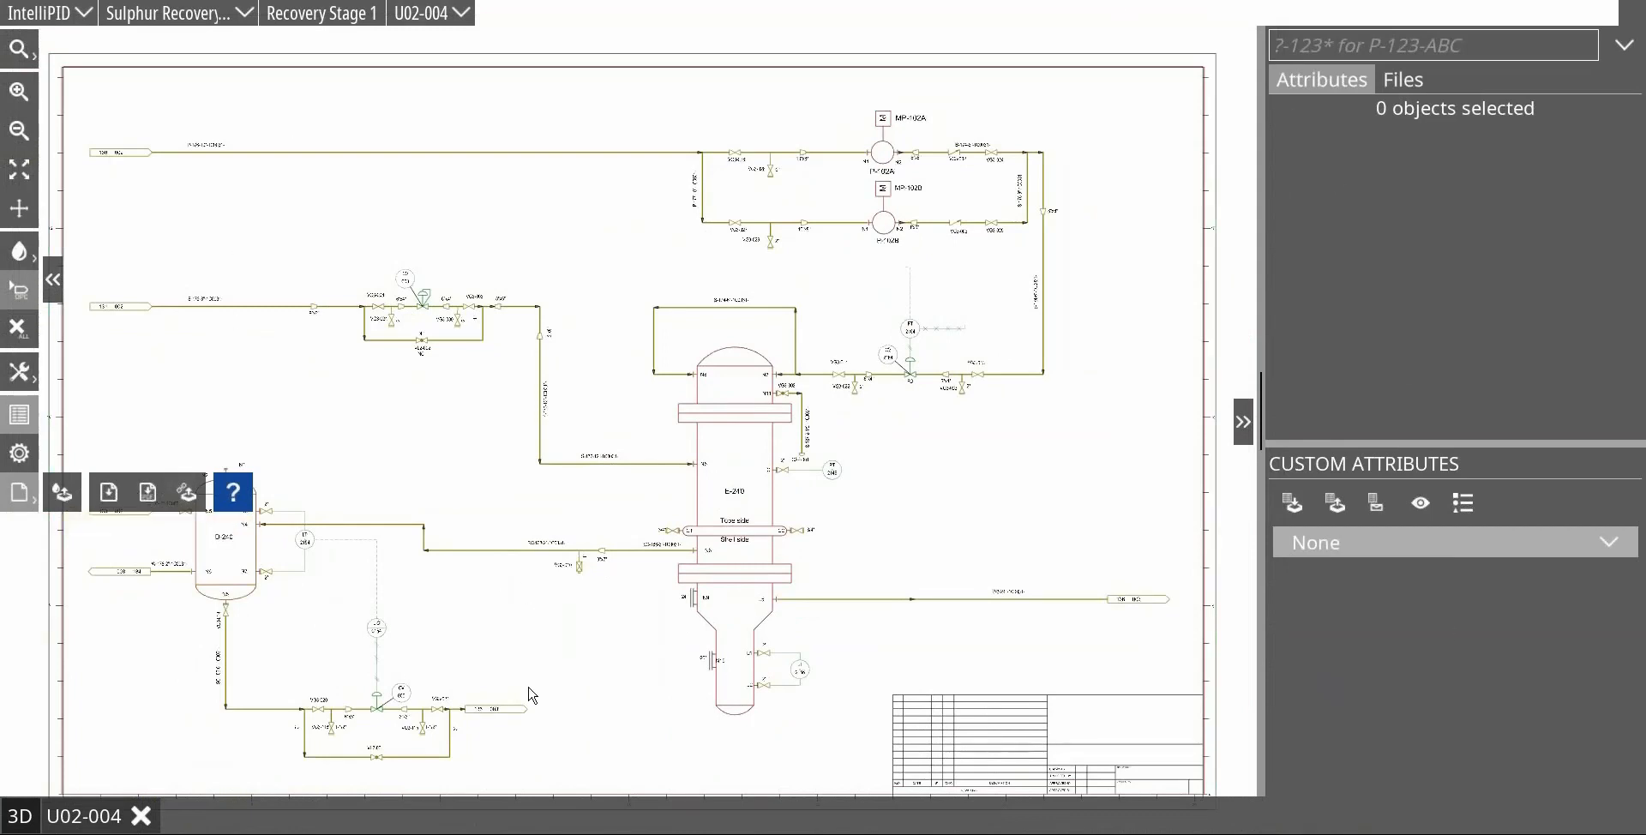
pyautogui.click(57, 493)
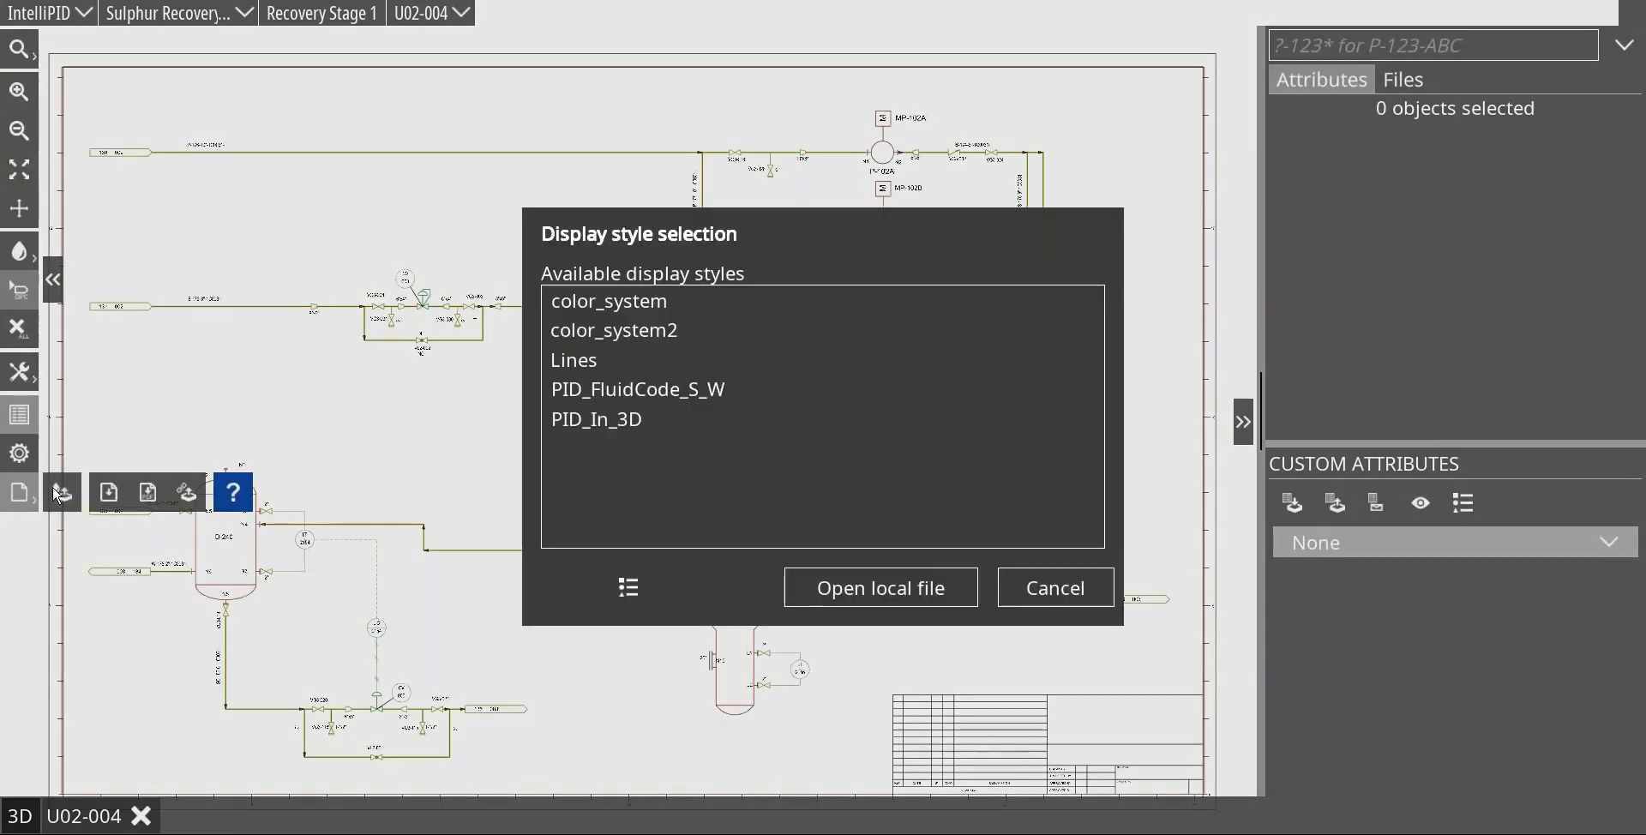
pyautogui.click(1054, 589)
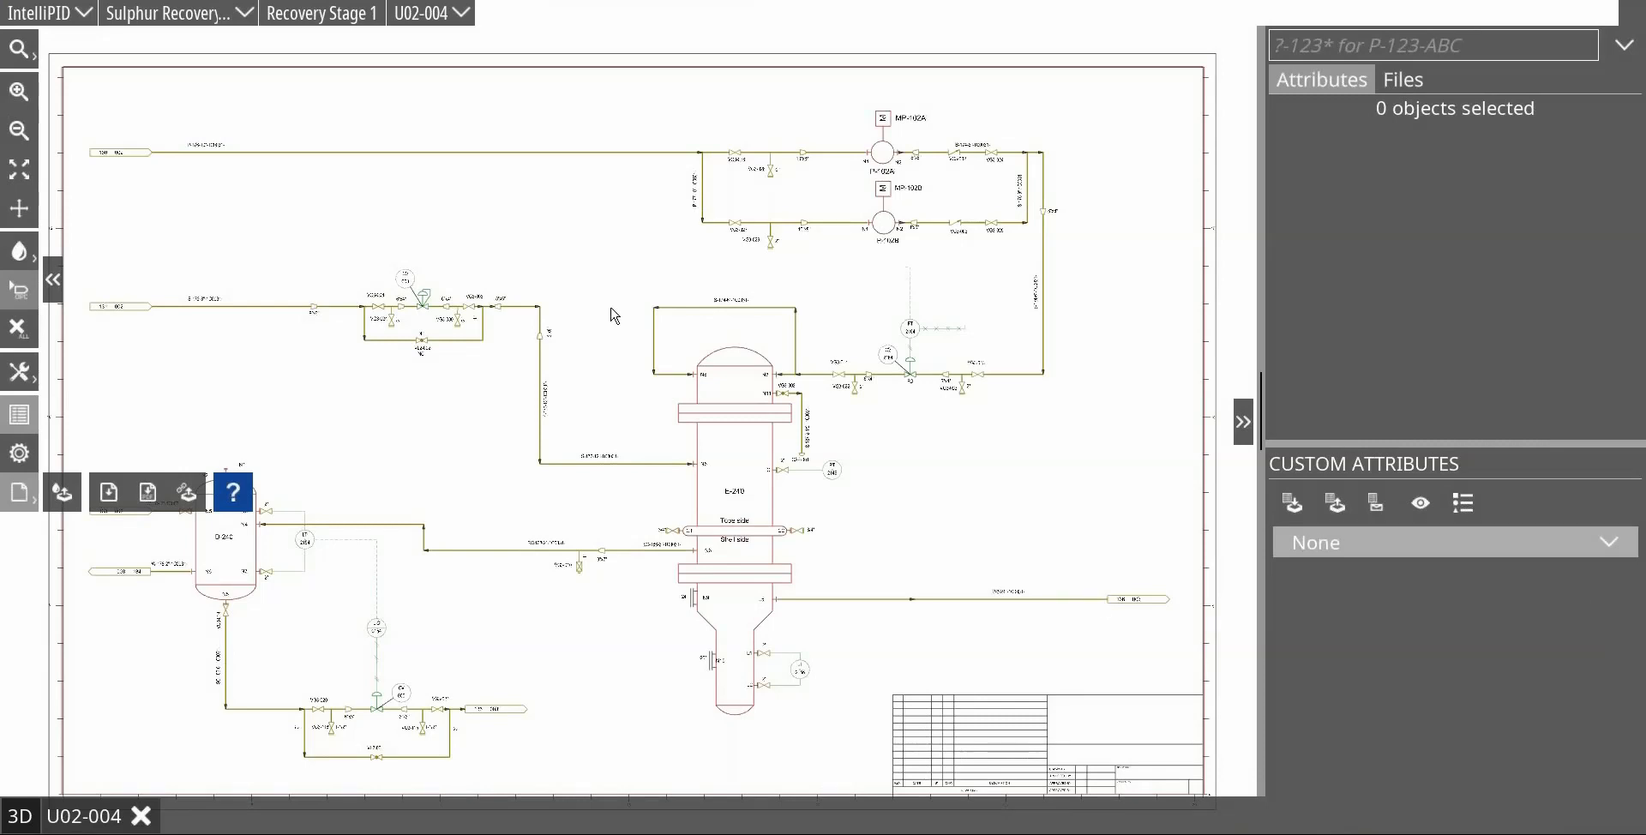
pyautogui.click(69, 497)
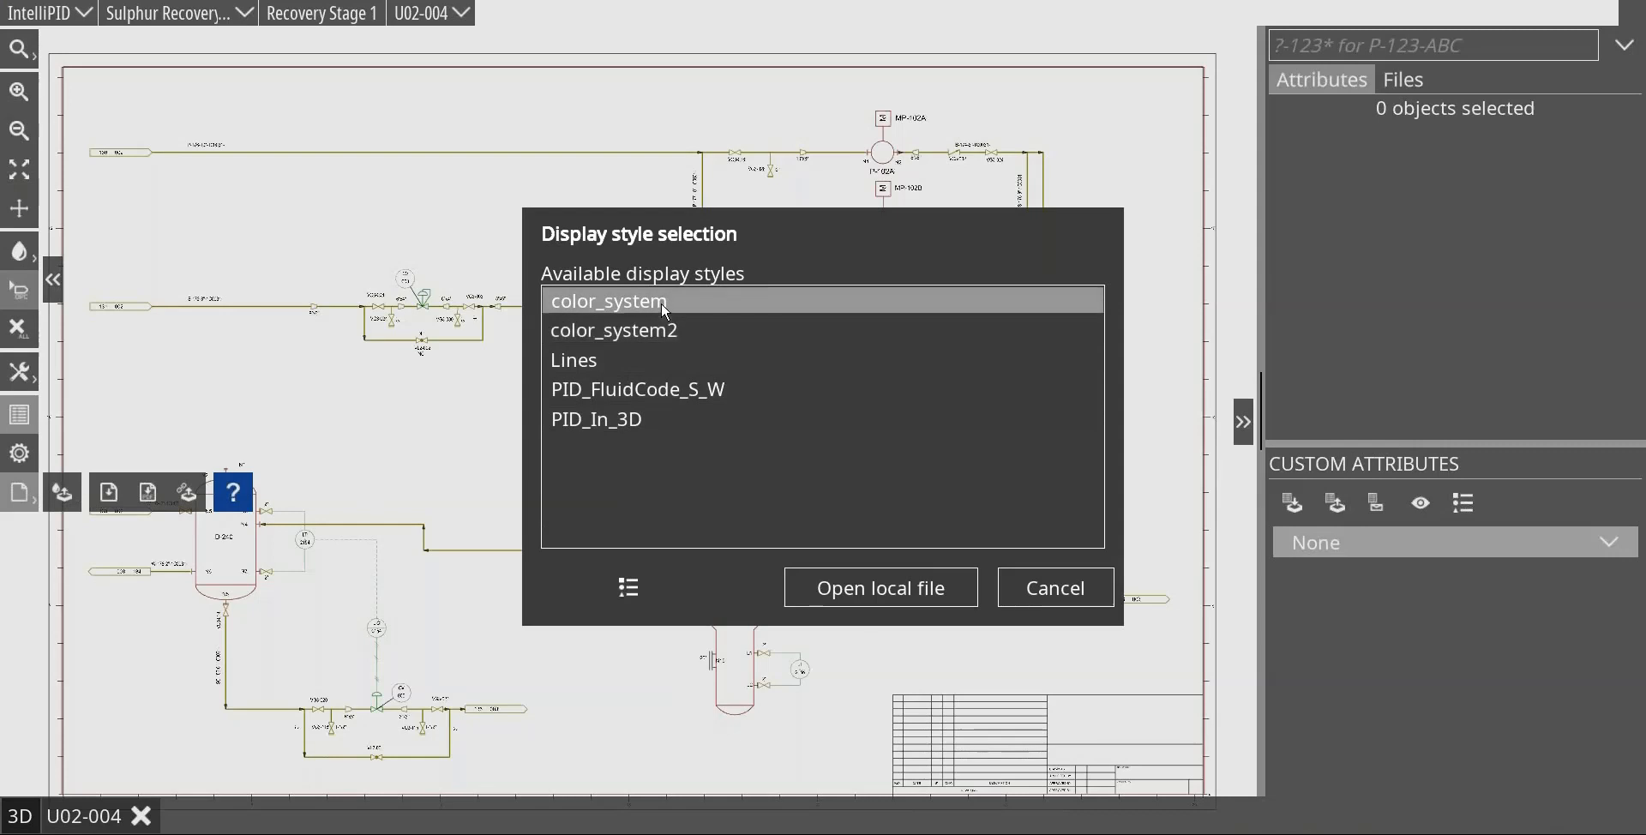
pyautogui.click(1095, 590)
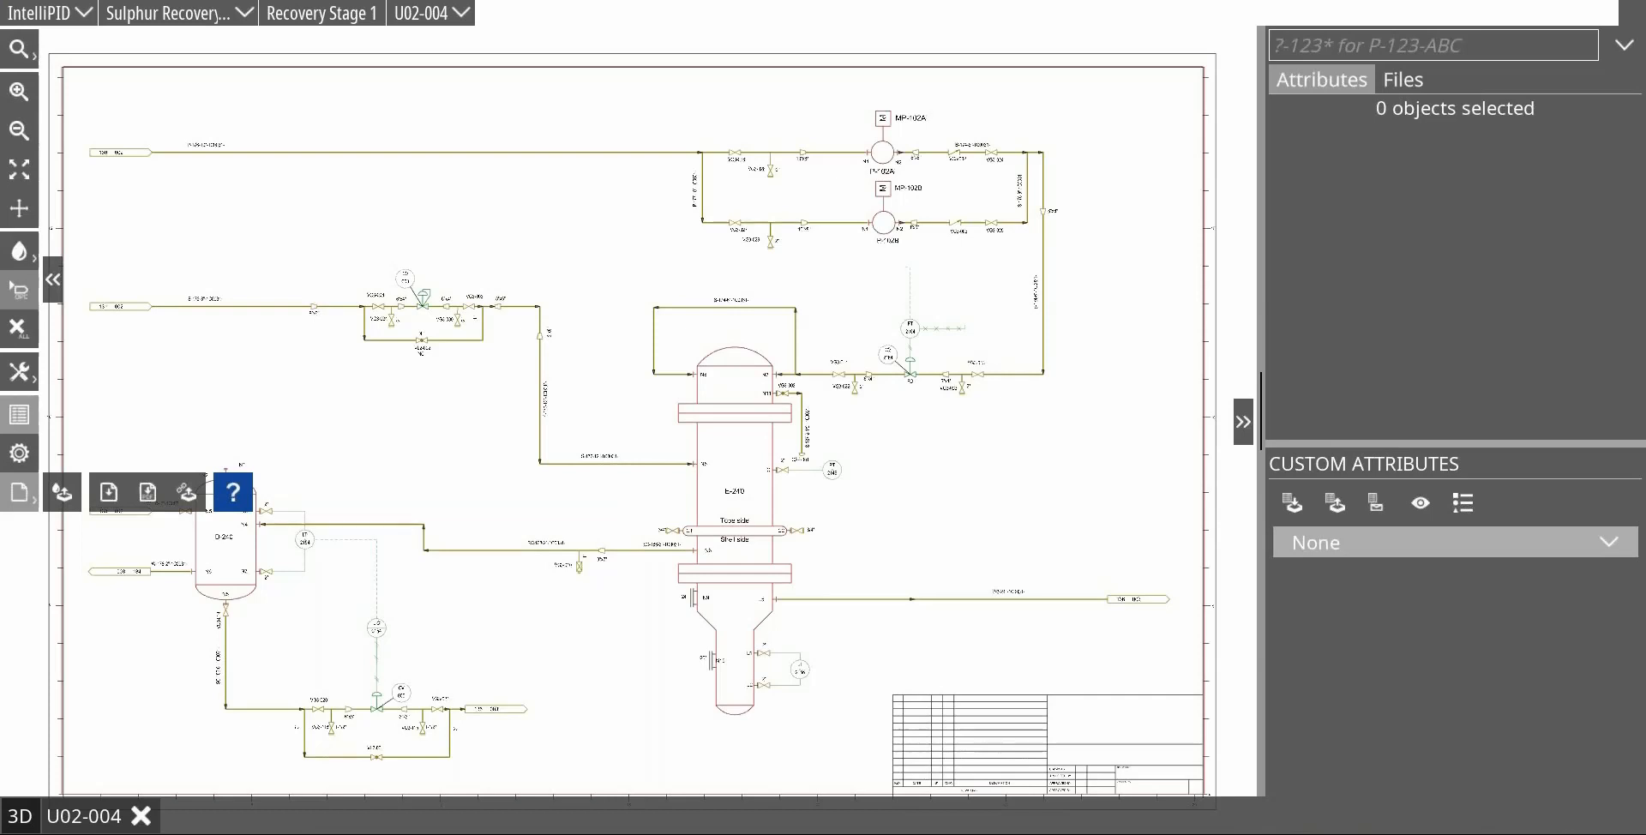
# Step: Apply the Comm. Systems display style with only the Comm. System 003 group, open the related drawing and inspect the coloured piping
pyautogui.click(67, 491)
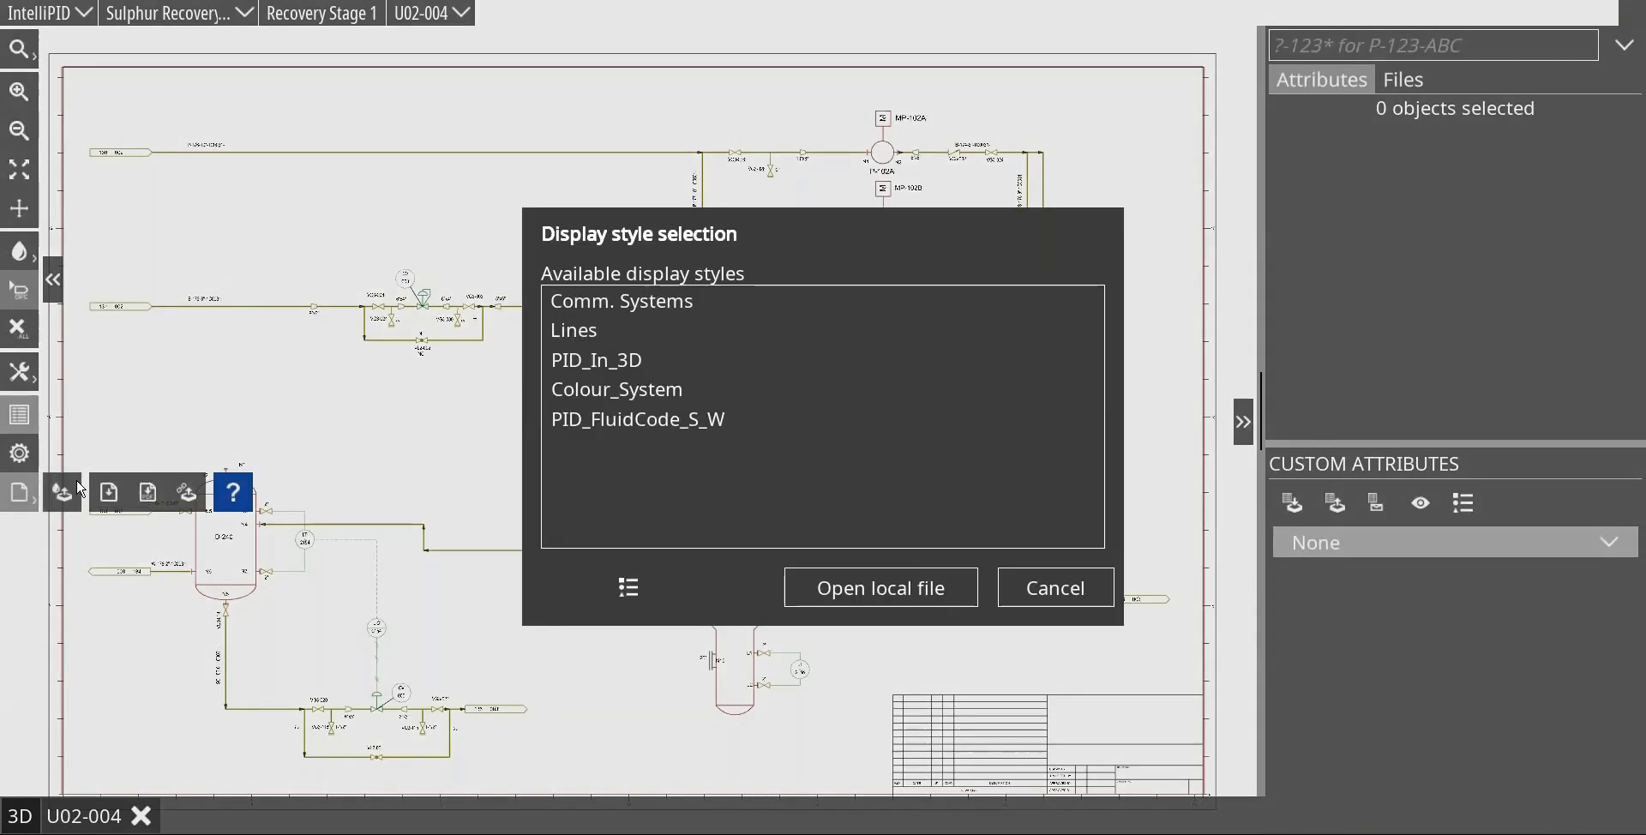
pyautogui.click(689, 307)
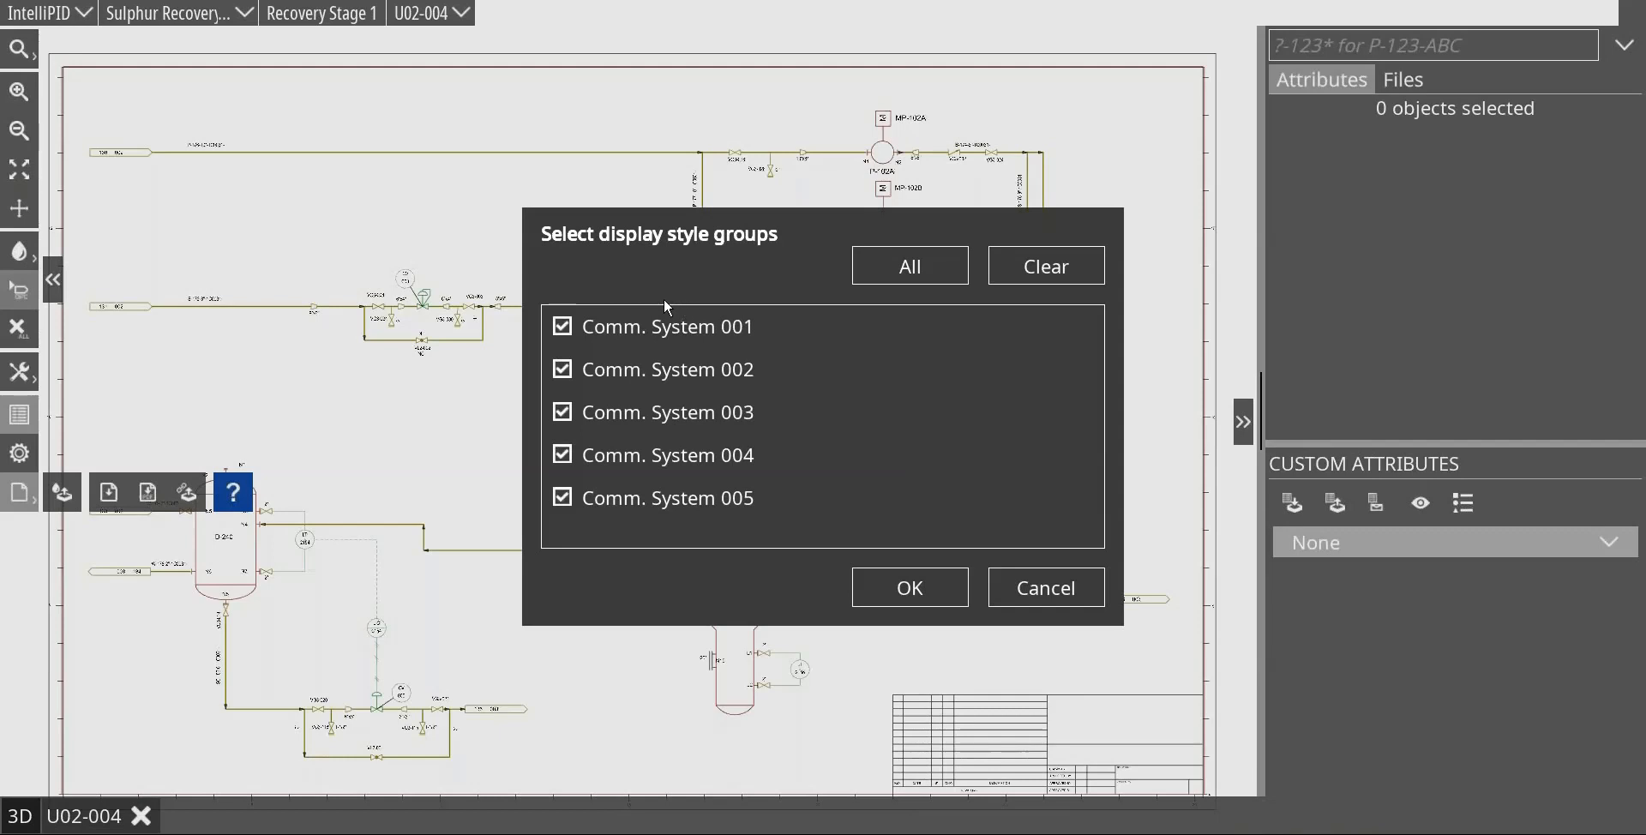
pyautogui.click(668, 326)
pyautogui.click(648, 418)
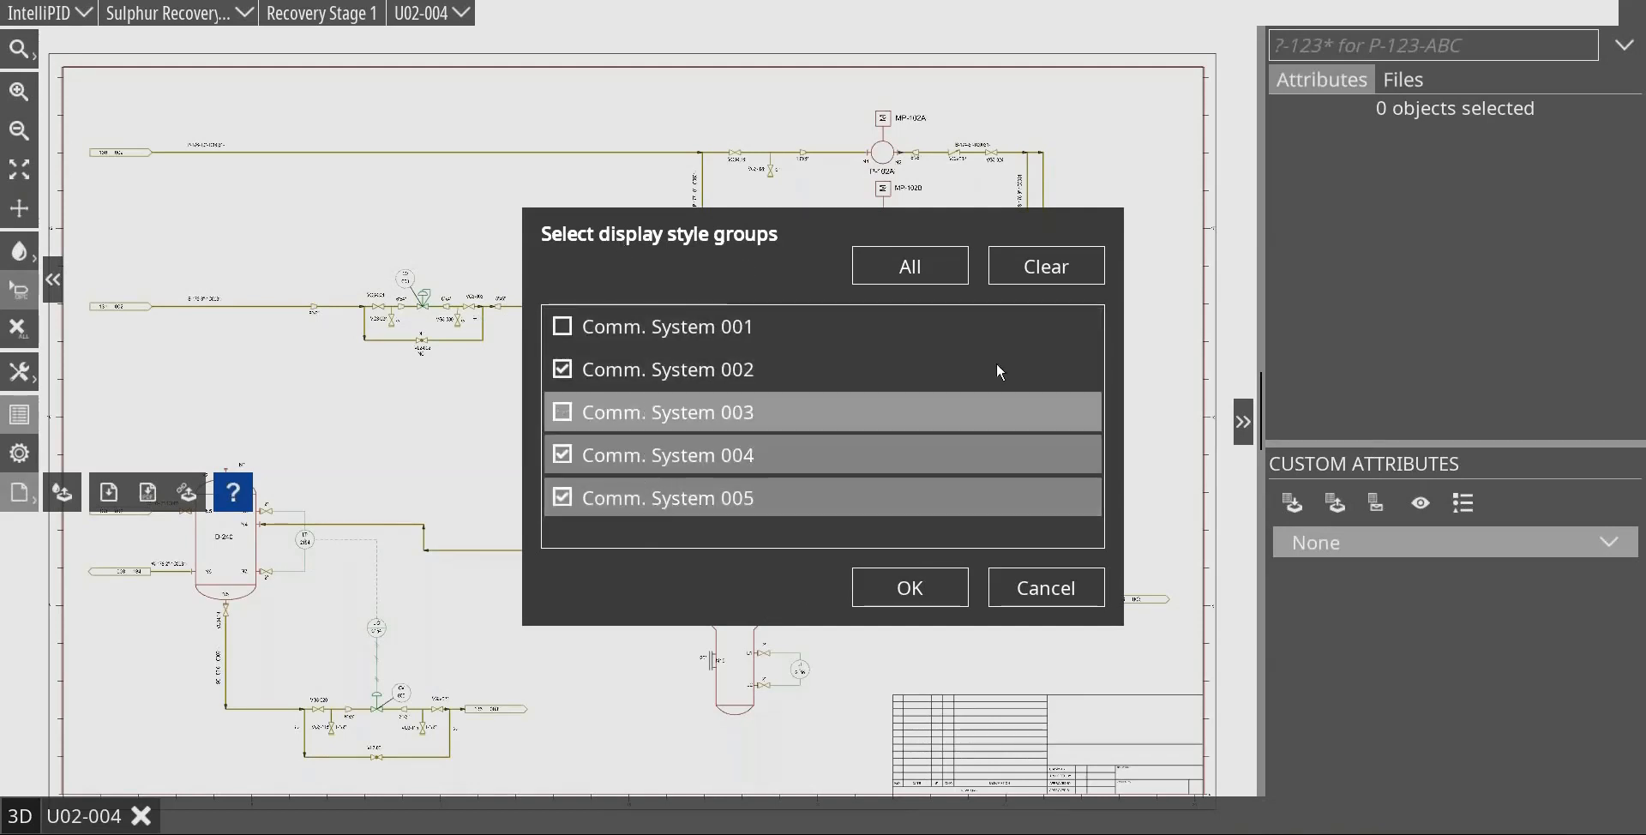
pyautogui.click(1068, 272)
pyautogui.click(647, 418)
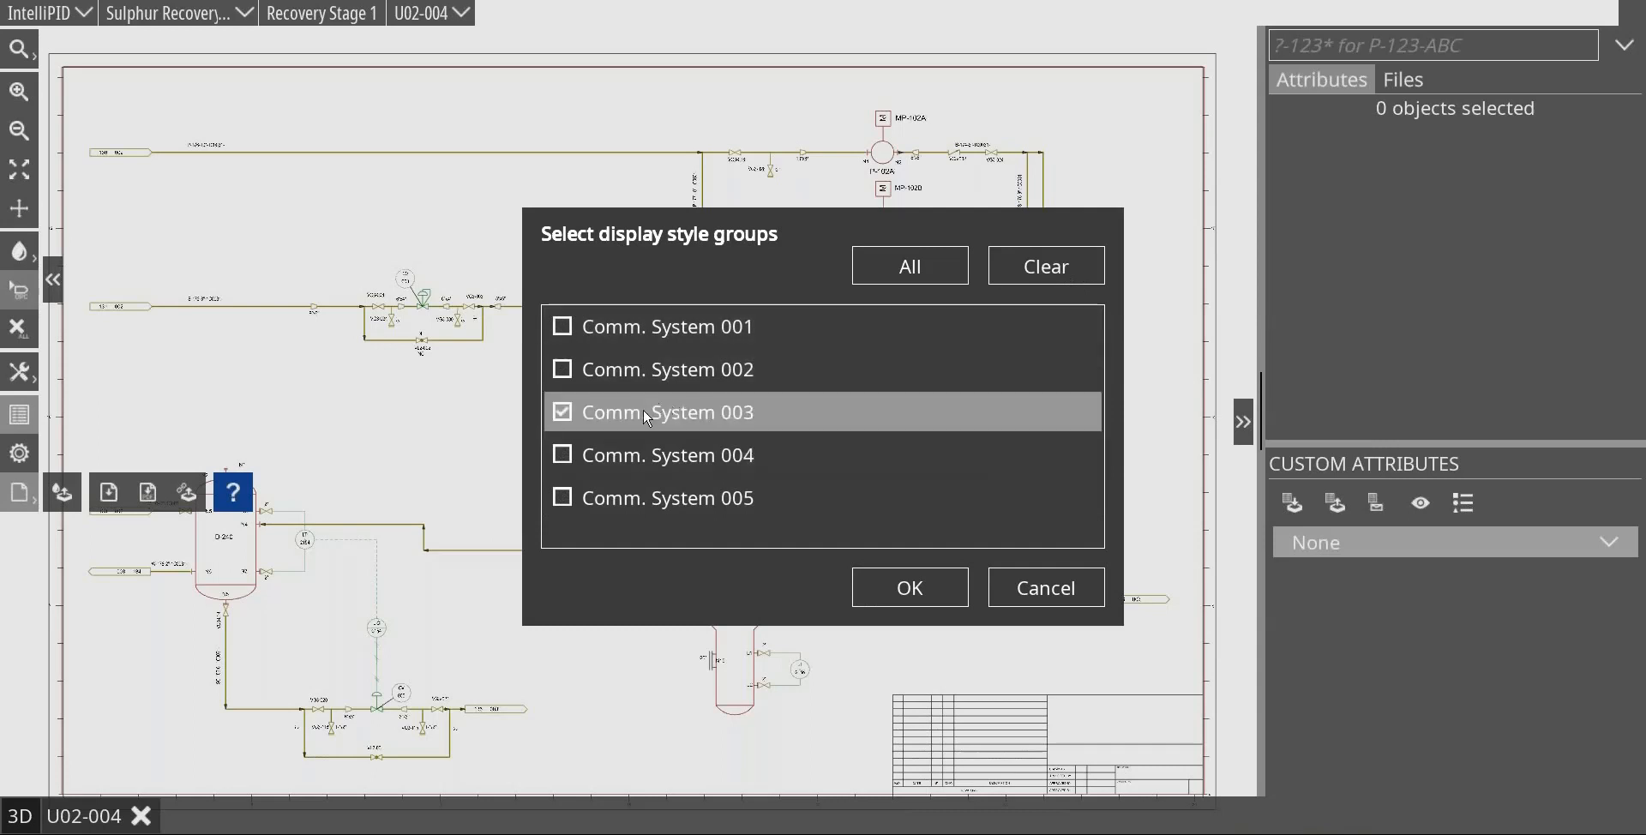
pyautogui.click(907, 589)
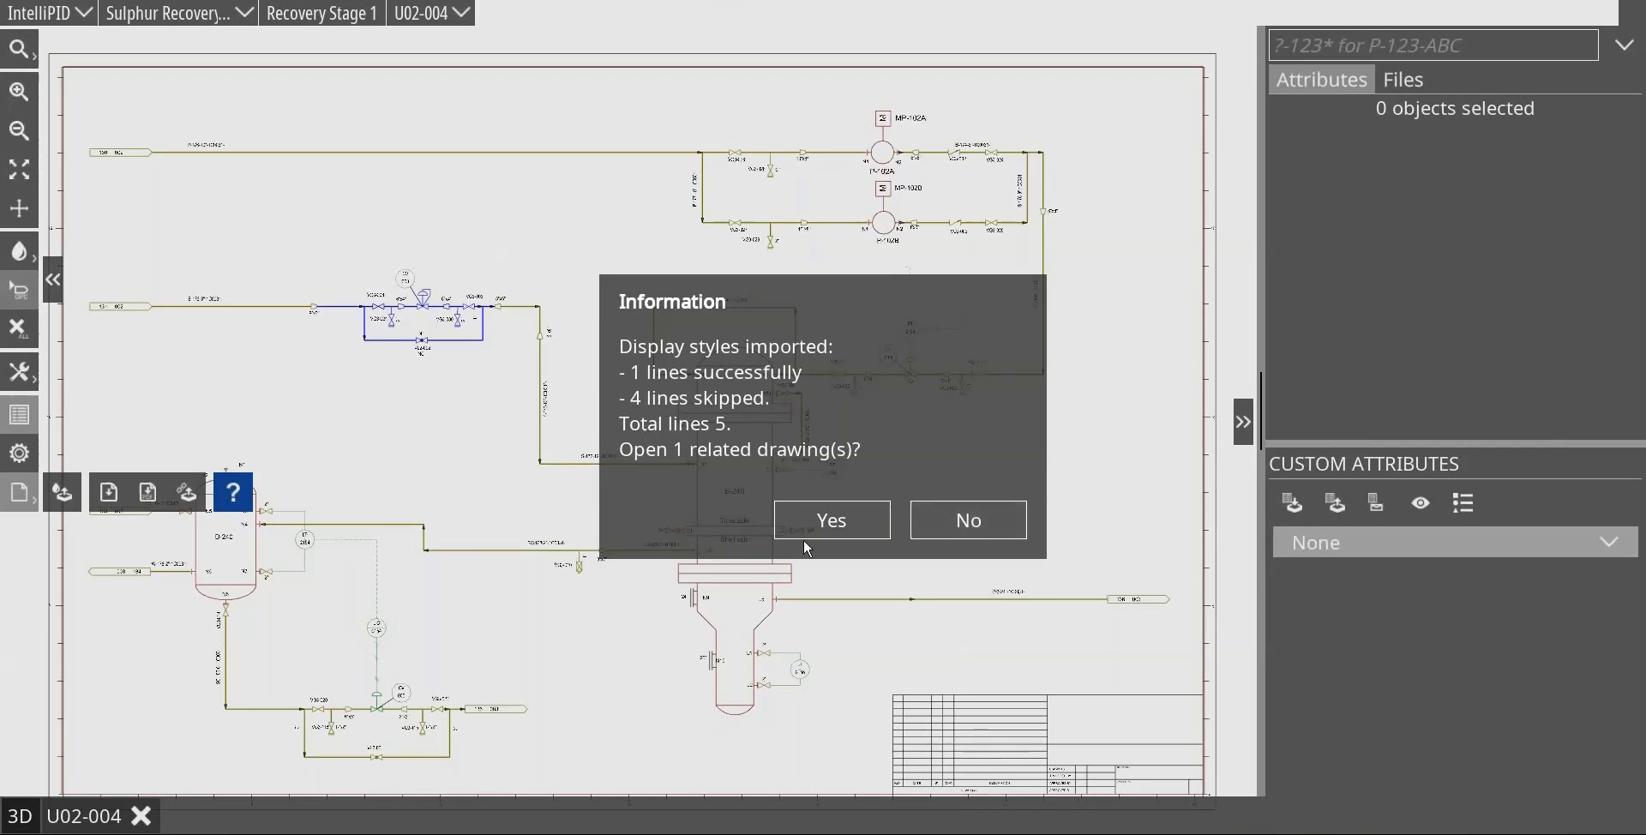
pyautogui.click(825, 530)
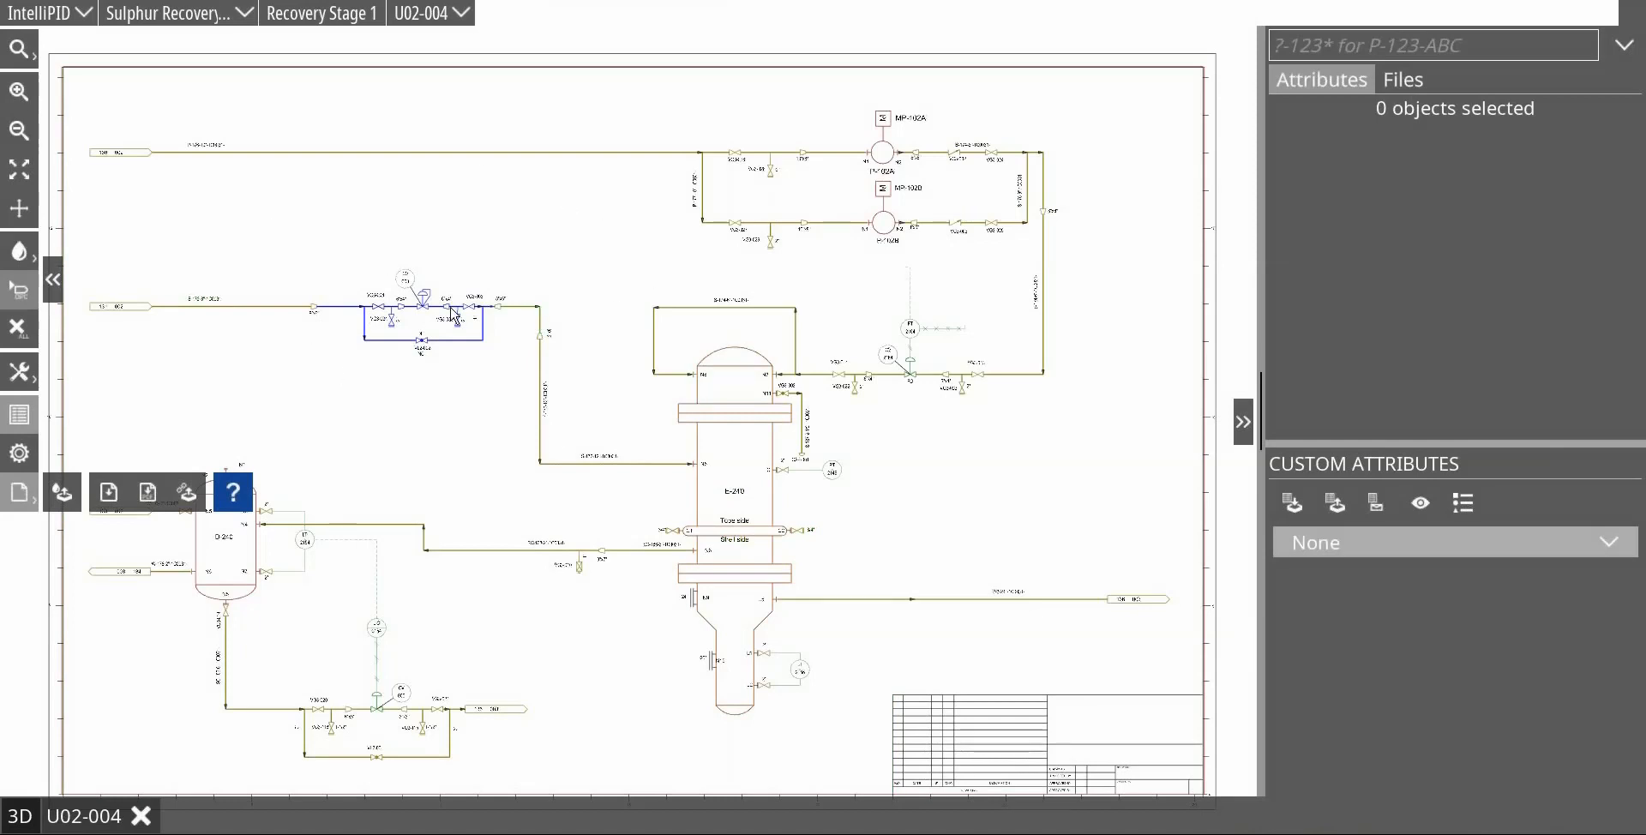
pyautogui.scroll(1, 427, 335)
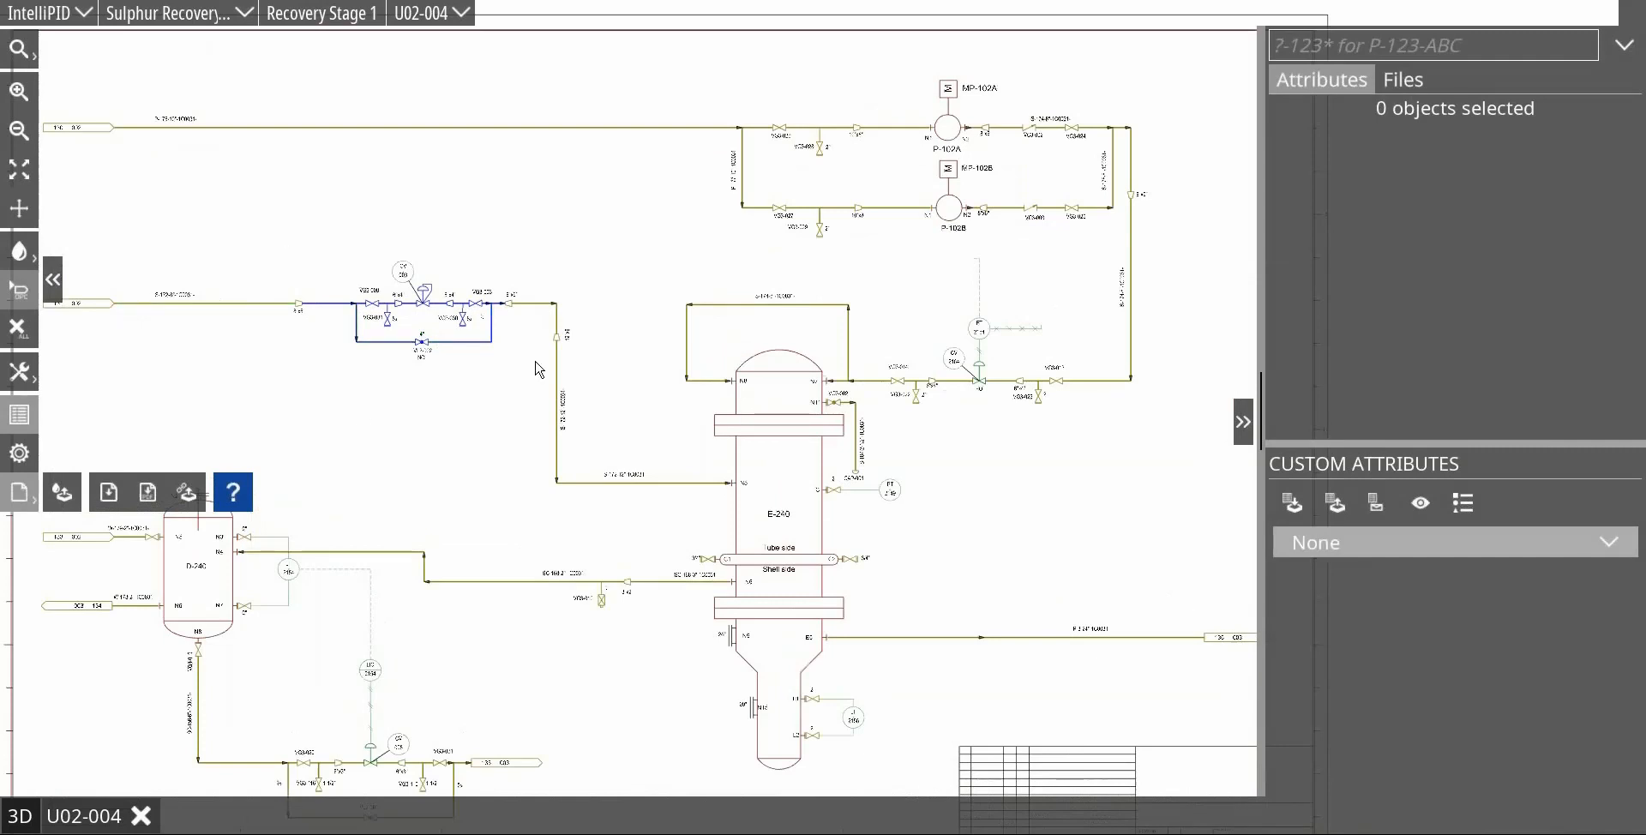
pyautogui.scroll(-1, 508, 476)
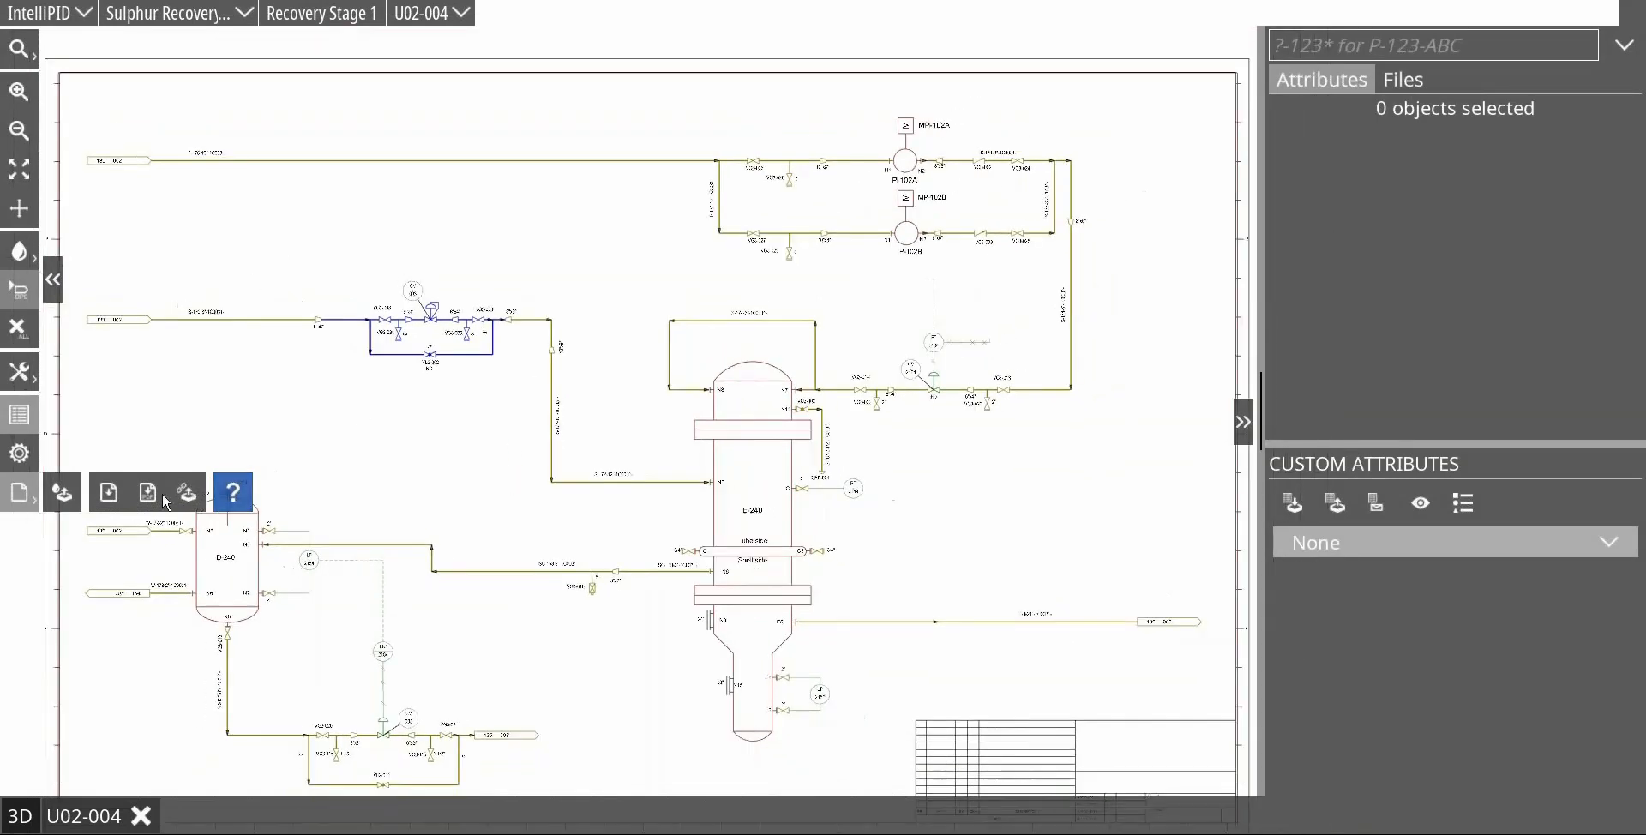
# Step: Apply the Comm. Systems display style with only the Comm. System 001 and 003 groups, without opening the related drawing
pyautogui.click(54, 493)
pyautogui.click(678, 308)
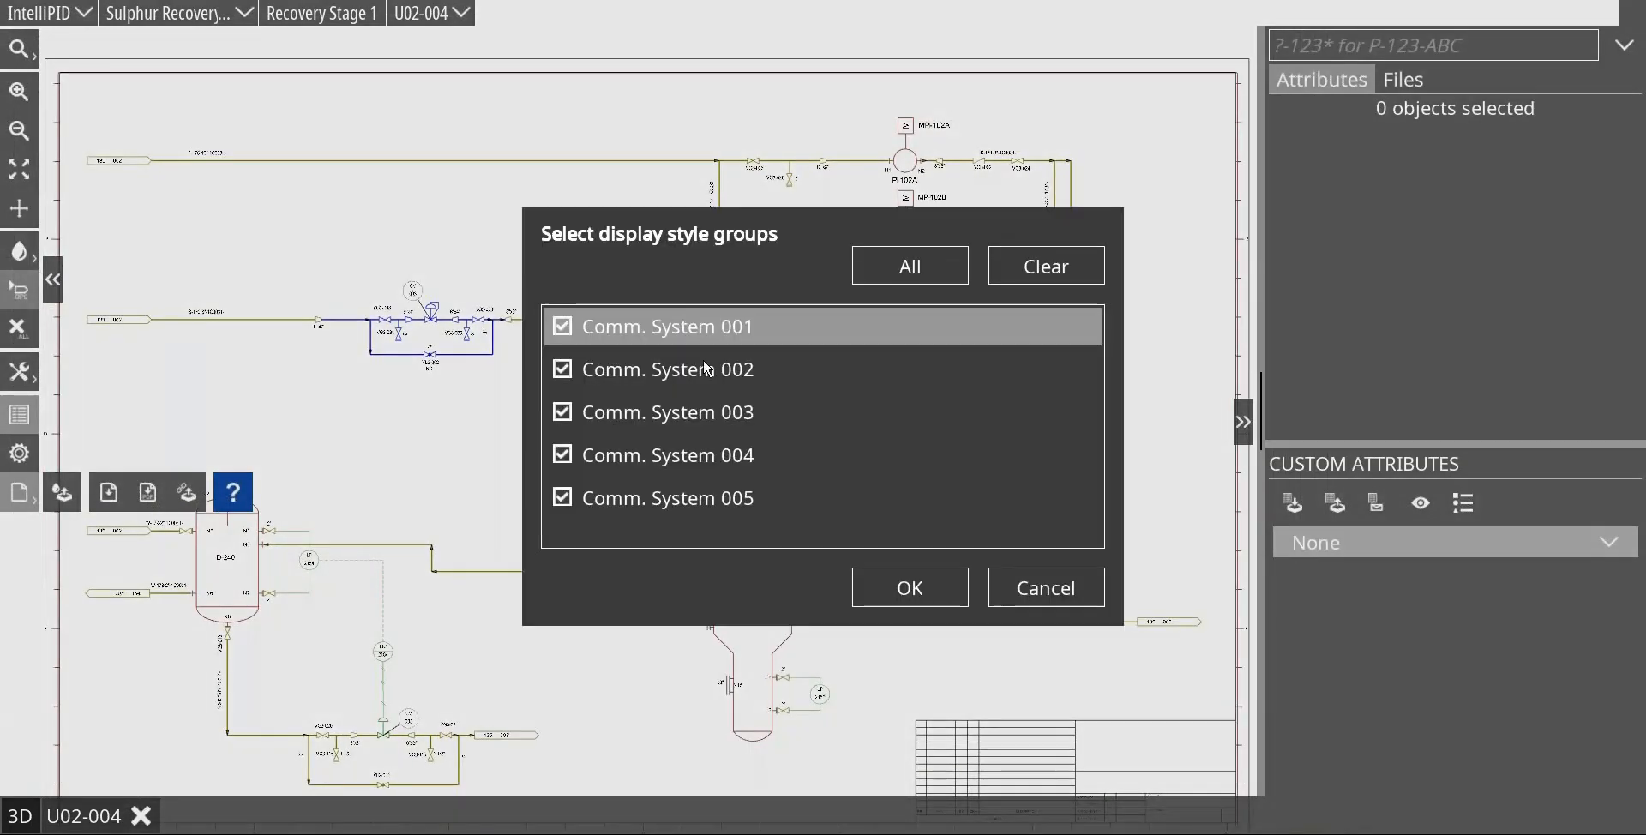
pyautogui.click(1047, 265)
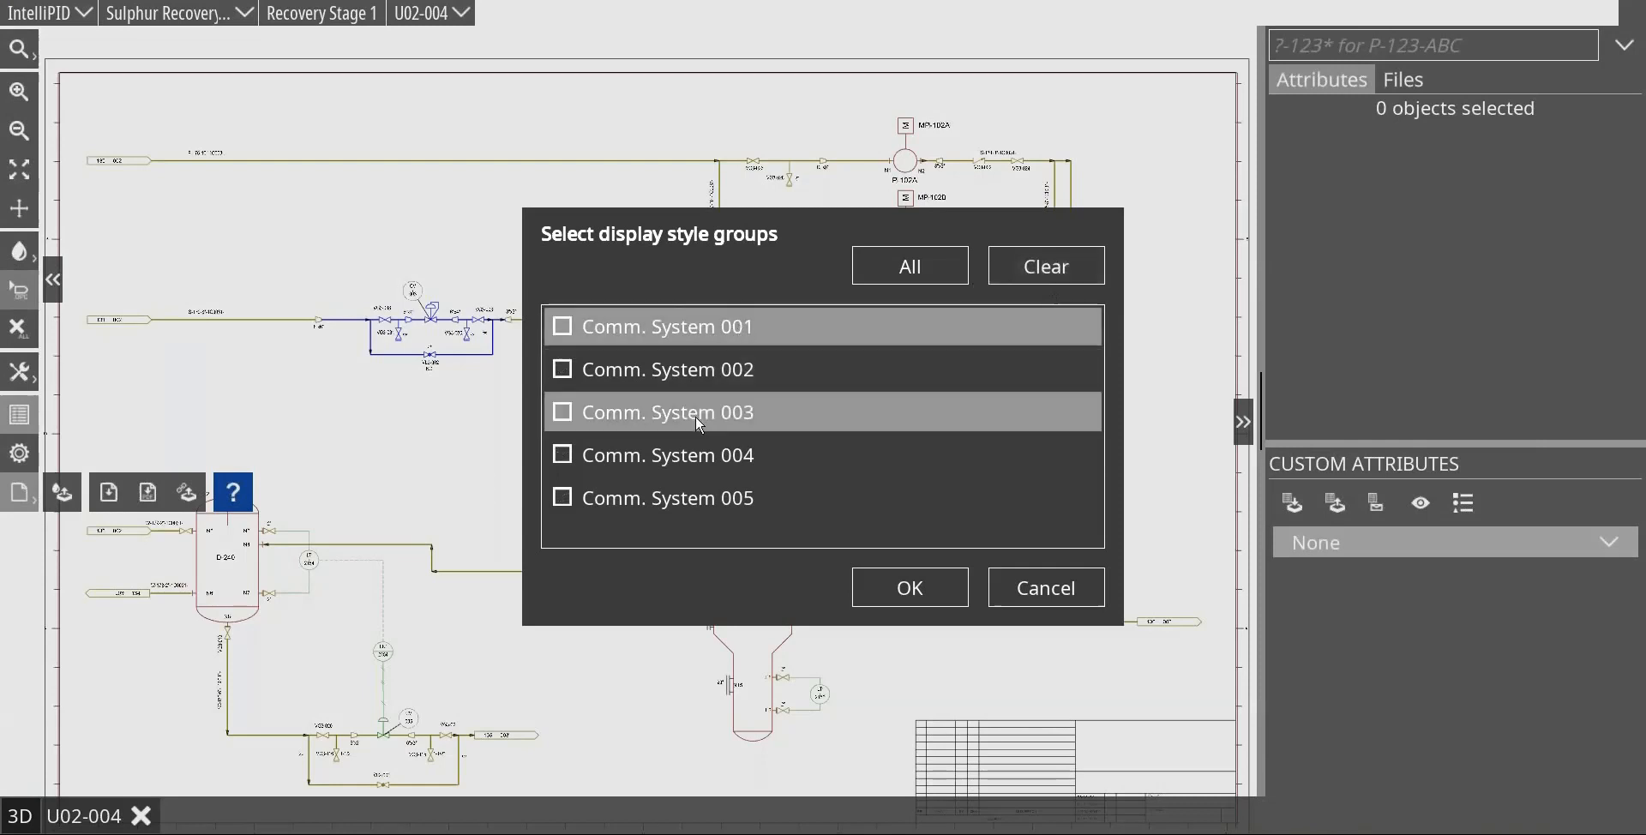
pyautogui.click(581, 332)
pyautogui.click(562, 412)
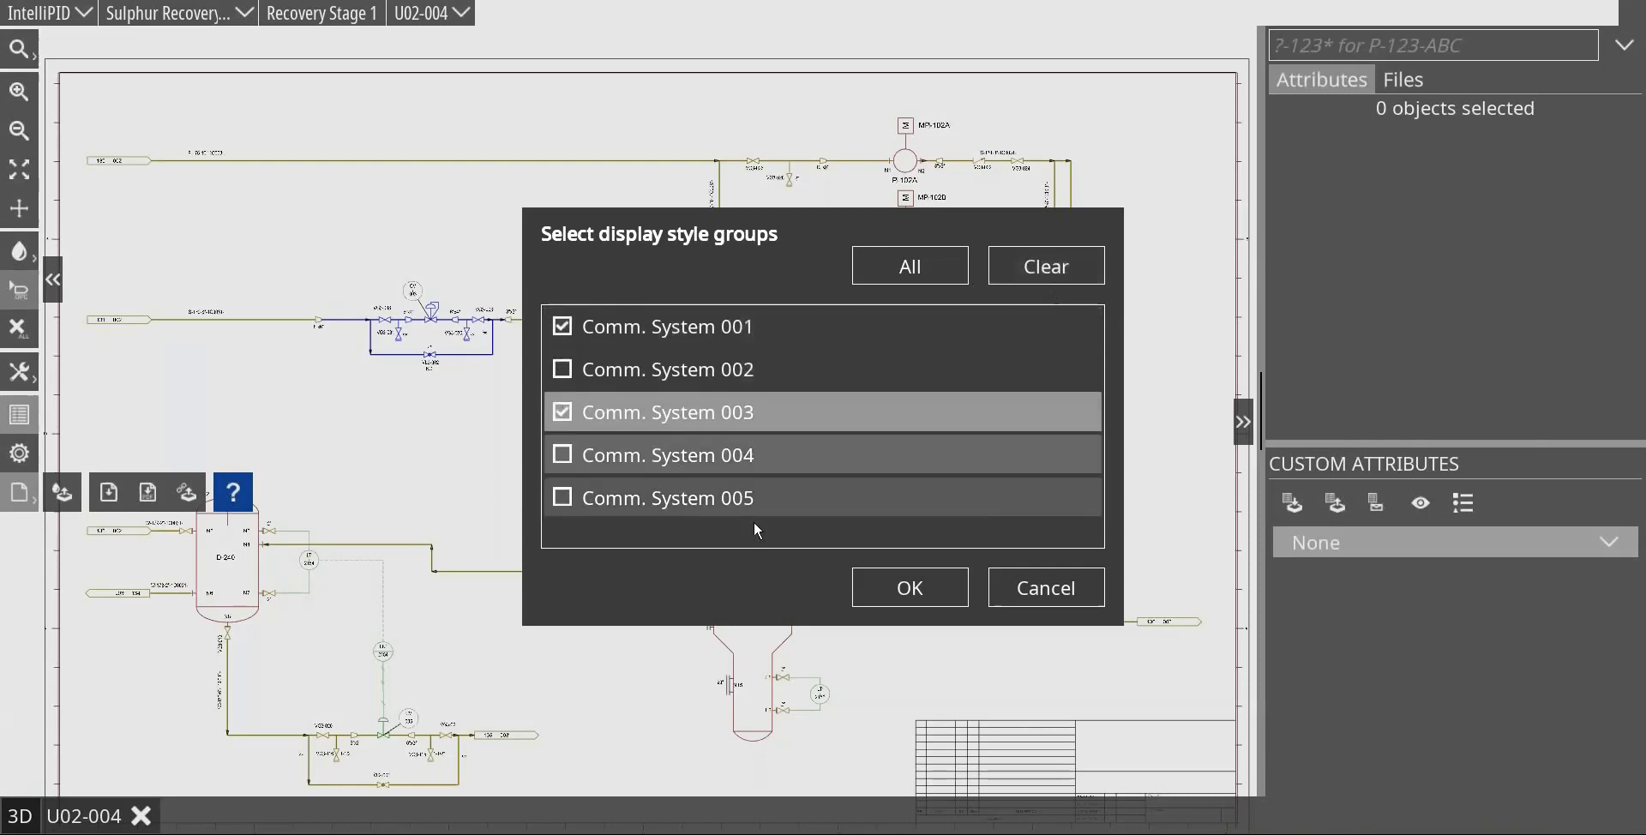
pyautogui.click(883, 583)
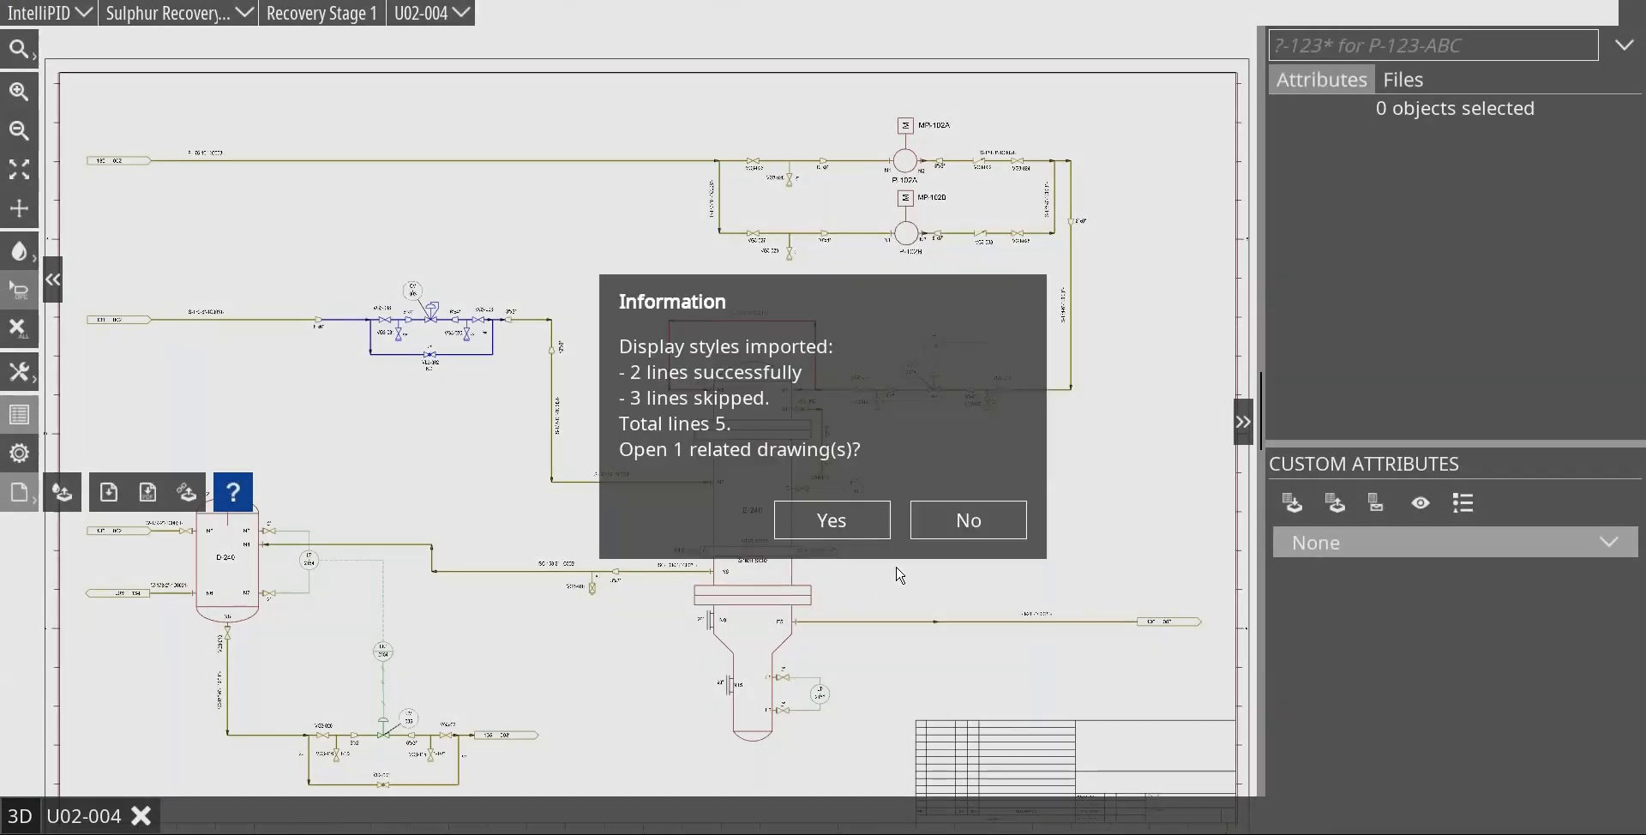
pyautogui.click(967, 520)
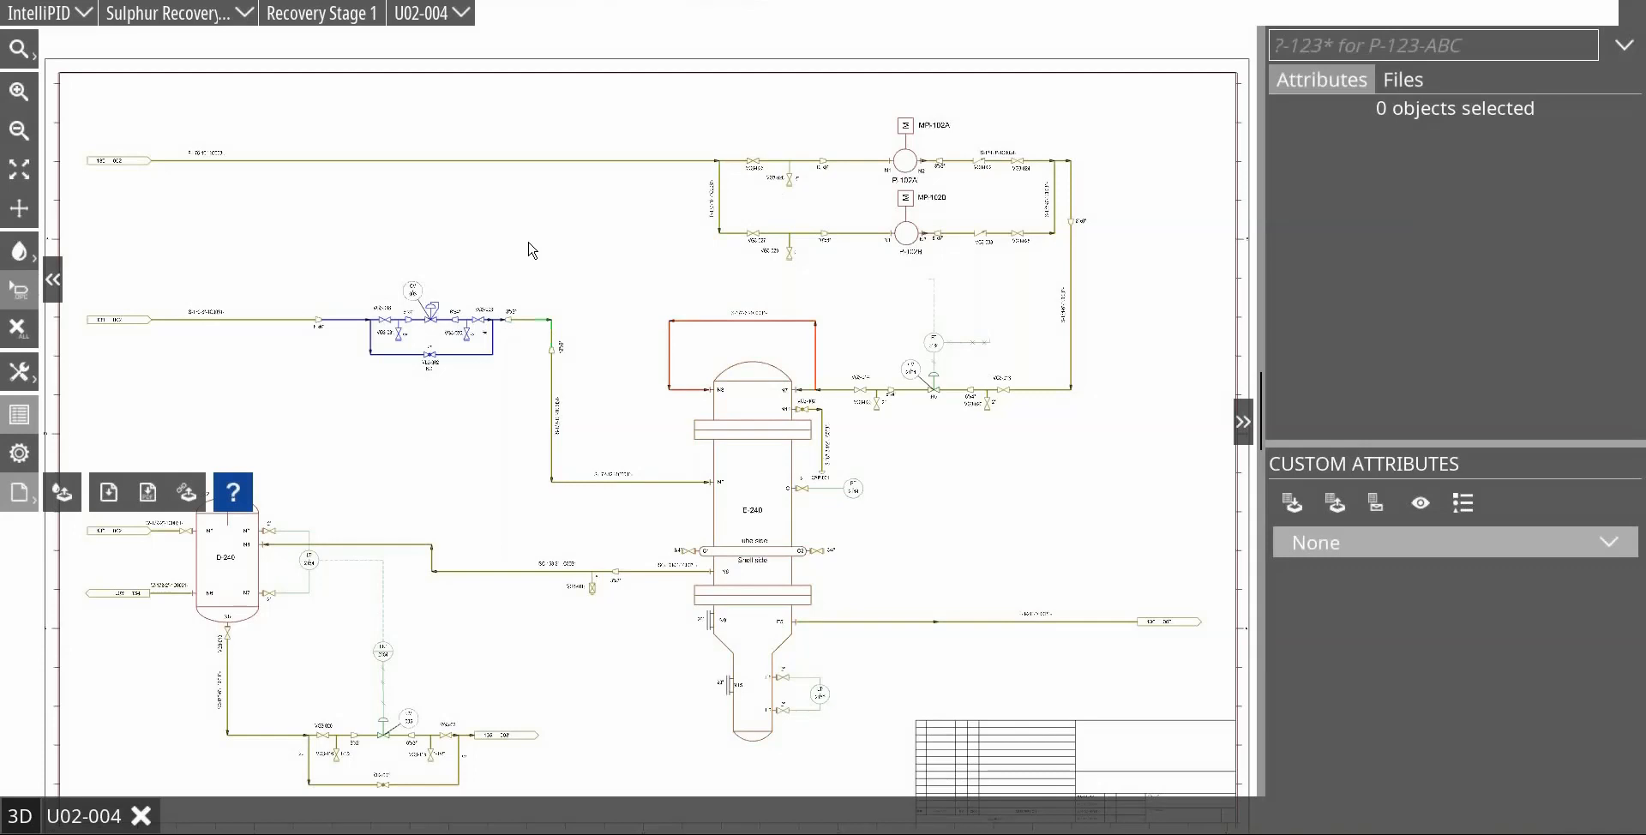
# Step: Apply the Comm. Systems display style with all five groups and a placed legend, without opening related drawings, and inspect the legend
pyautogui.click(60, 497)
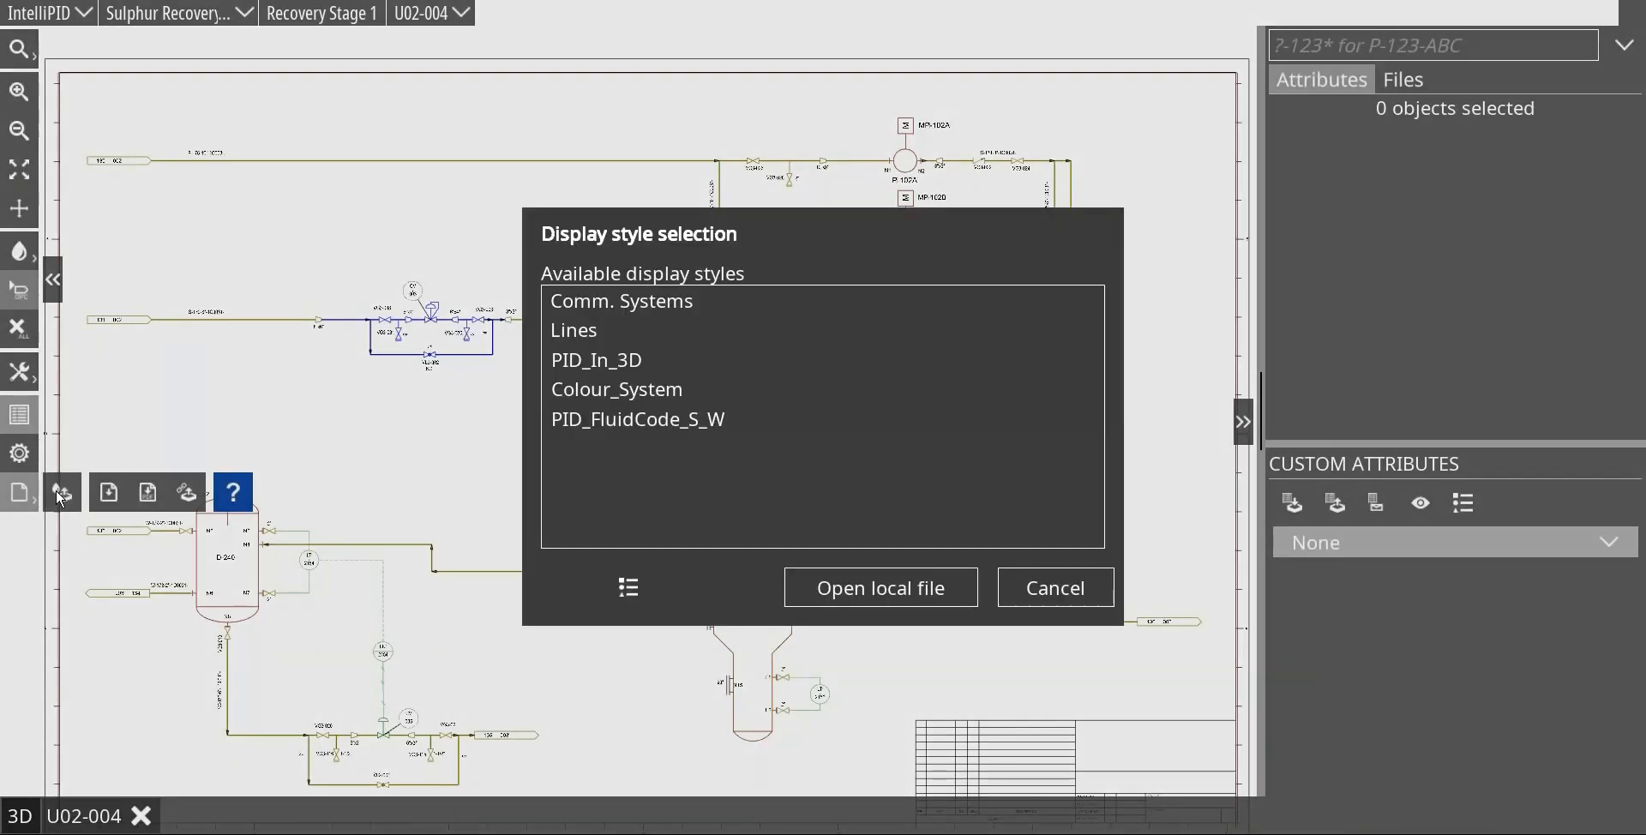
pyautogui.click(631, 590)
pyautogui.click(682, 310)
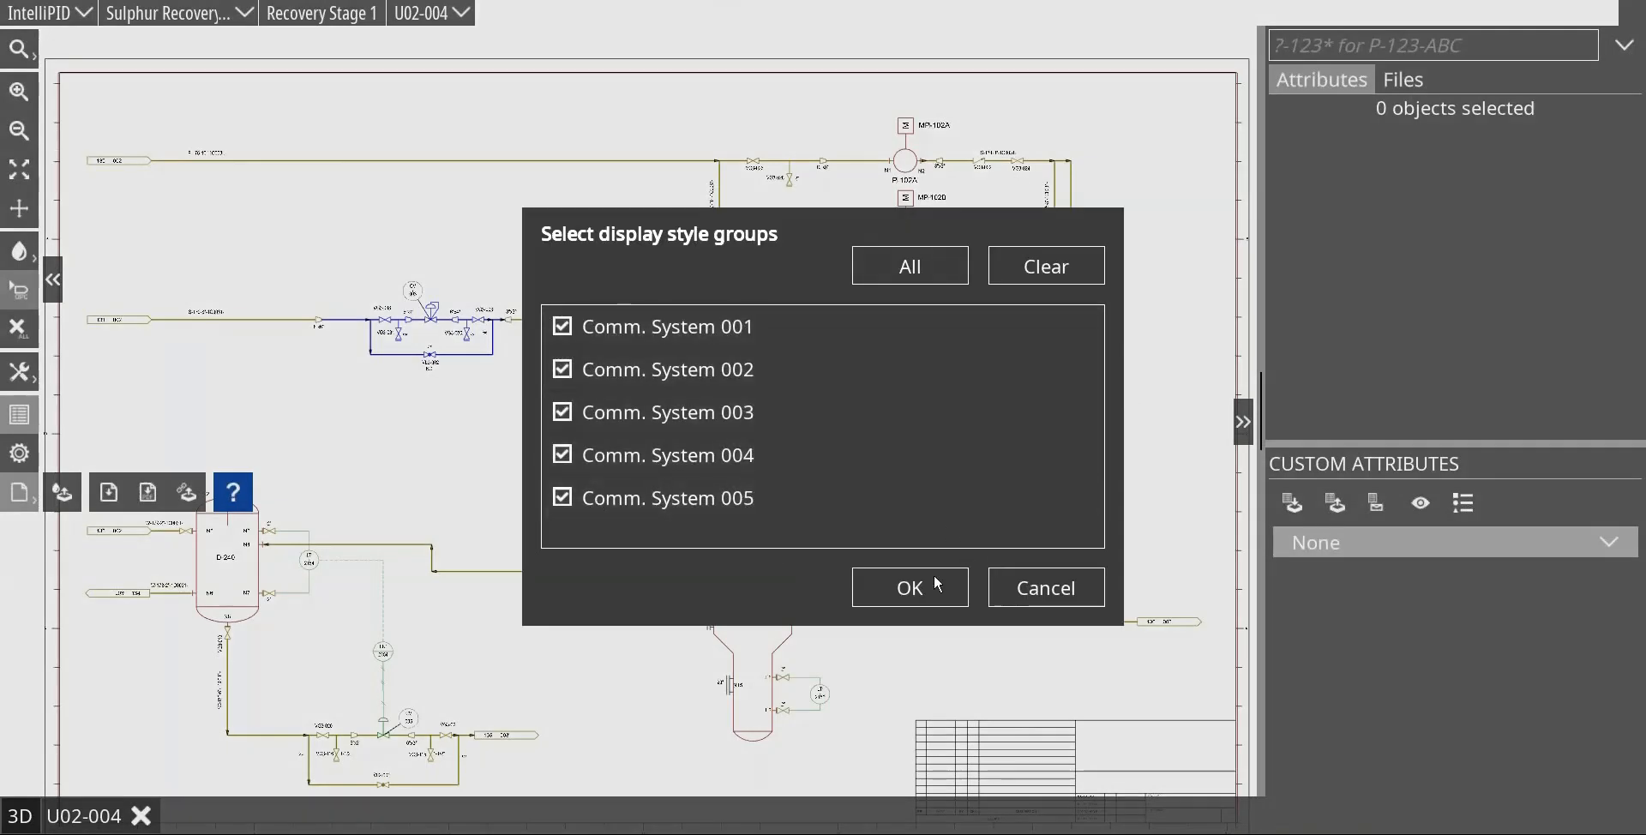
pyautogui.click(894, 590)
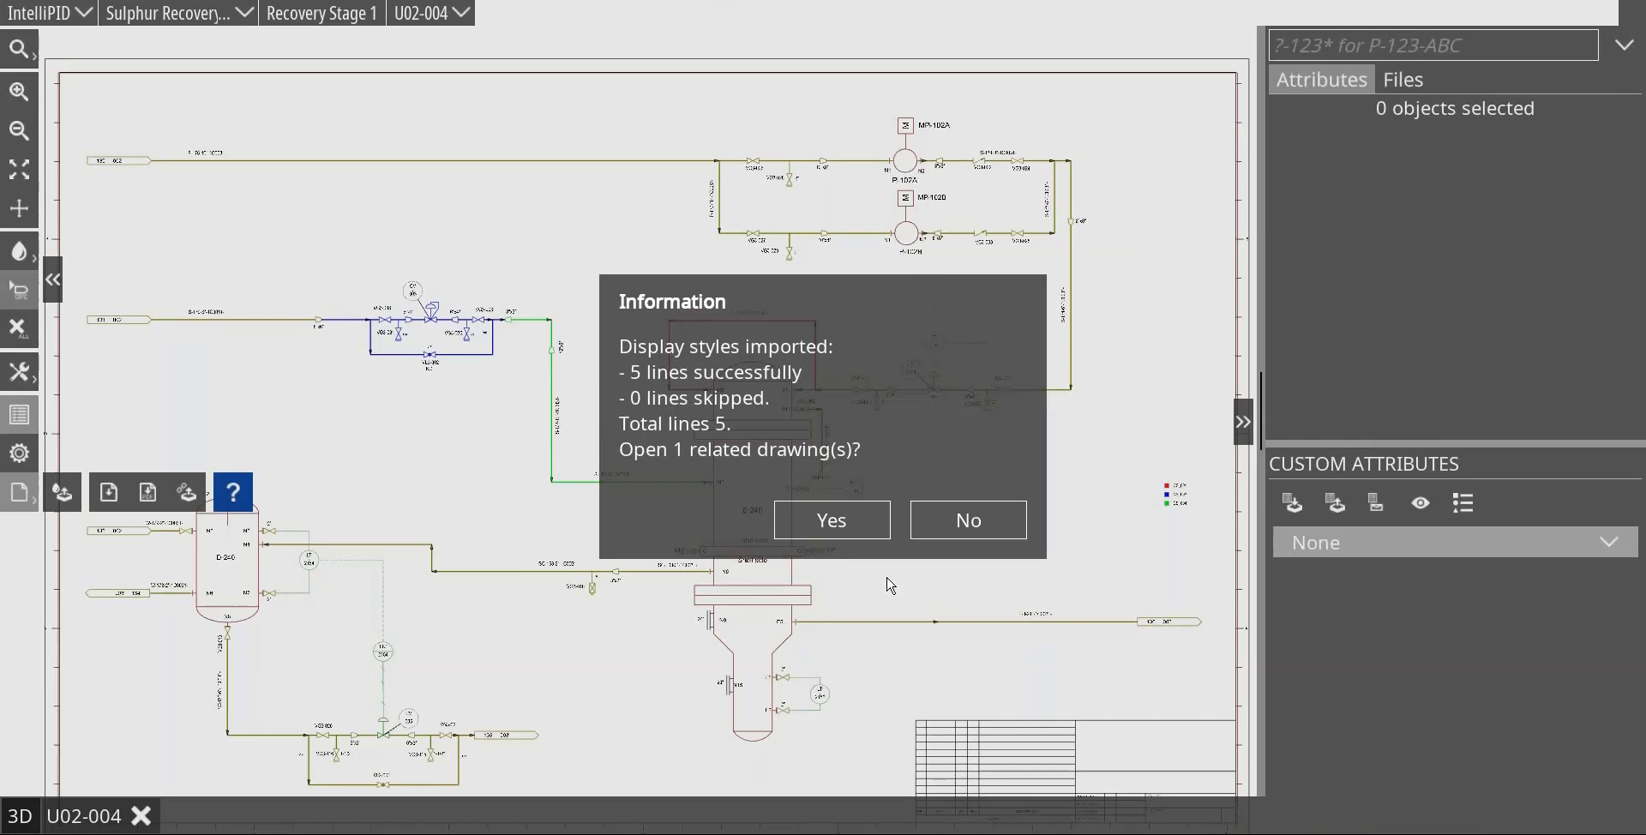
pyautogui.click(967, 520)
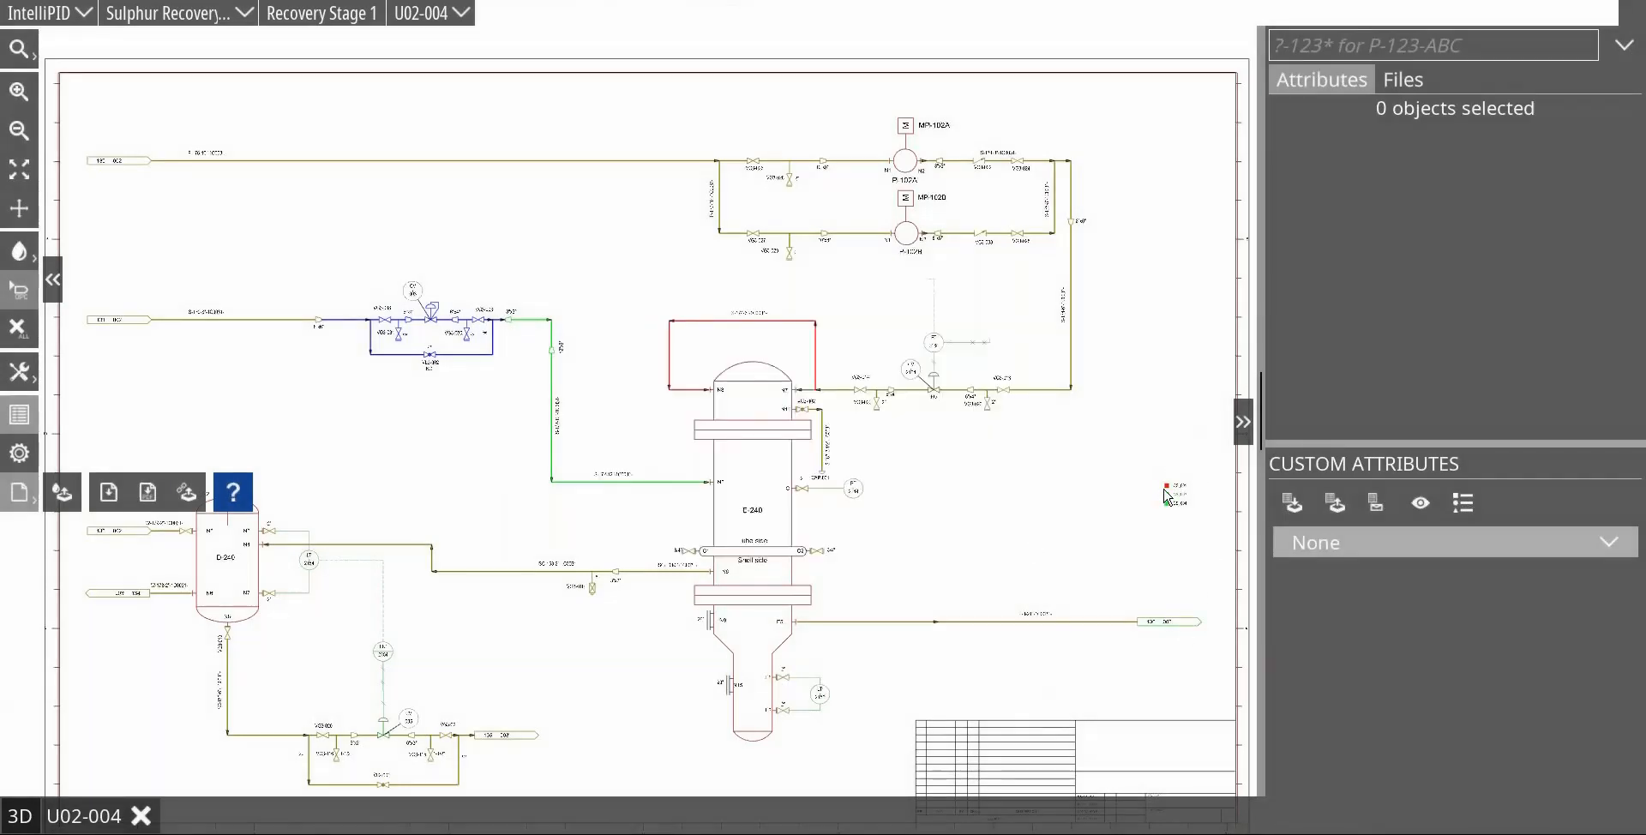
pyautogui.scroll(1, 1187, 510)
pyautogui.scroll(2, 1191, 519)
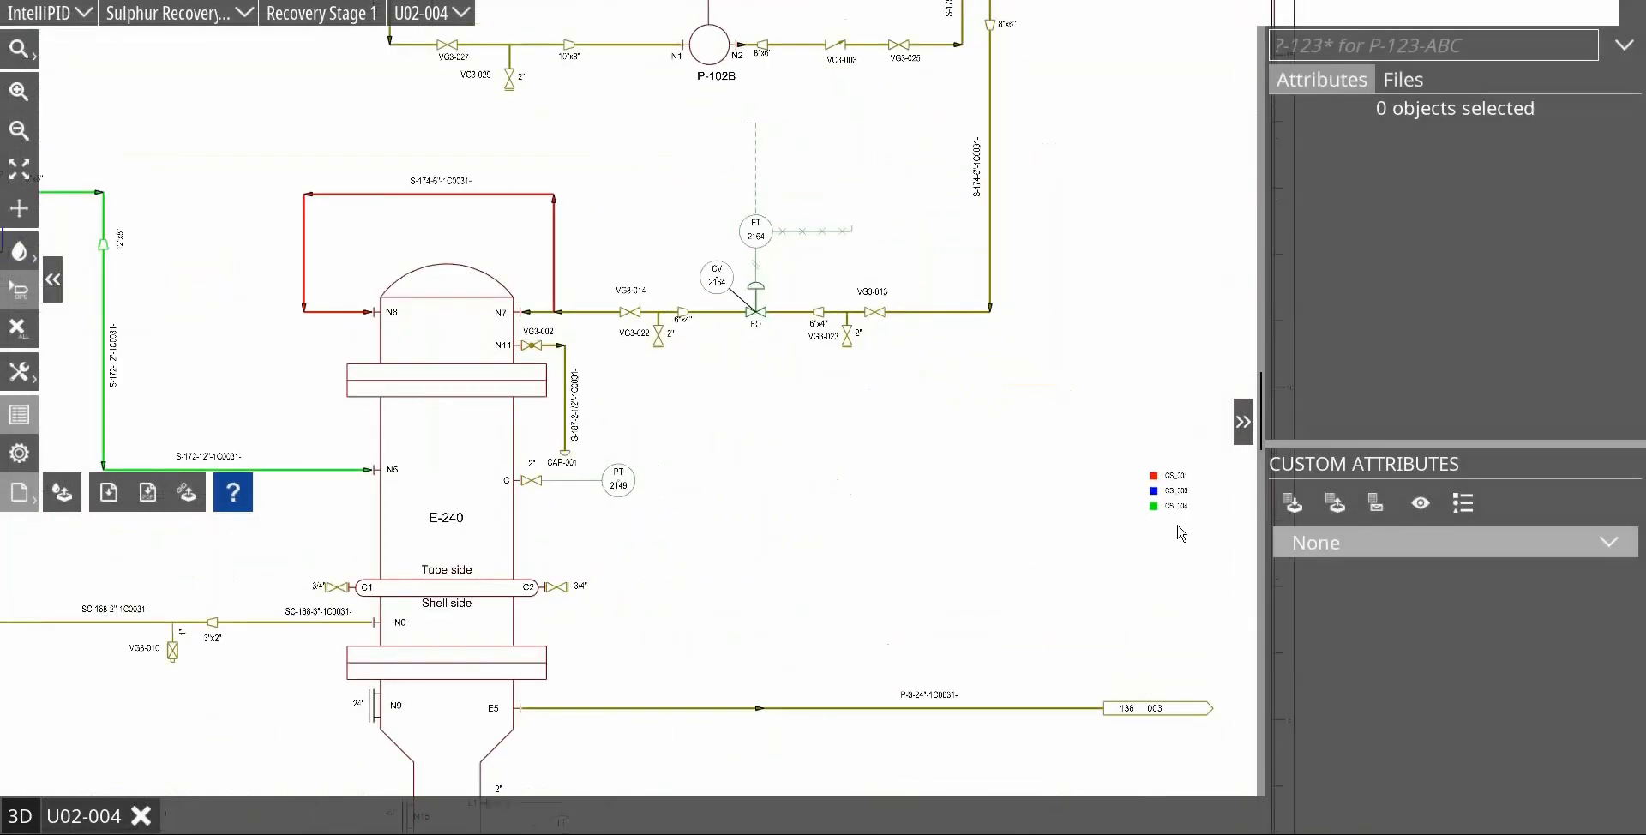
pyautogui.scroll(1, 1200, 503)
pyautogui.scroll(-5, 1196, 501)
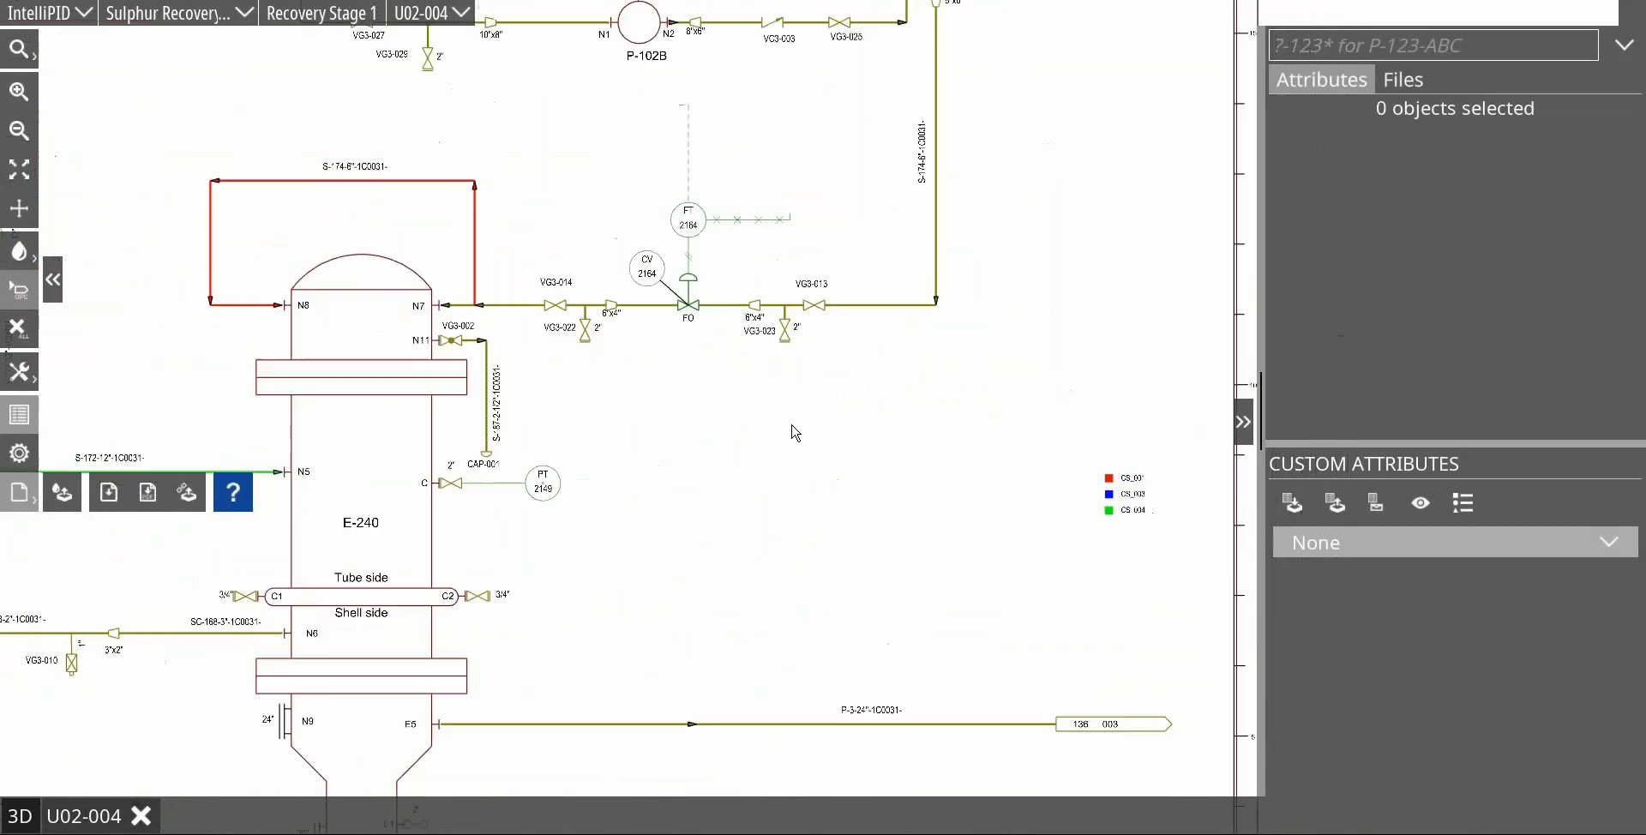
# Step: Select all objects sharing the PipeRun ITEMTAG 07168-SC of the SC-168 line running between D-240 and E-240 nozzle N6
pyautogui.moveTo(309, 197)
pyautogui.mouseDown()
pyautogui.moveTo(439, 190)
pyautogui.moveTo(416, 174)
pyautogui.mouseUp()
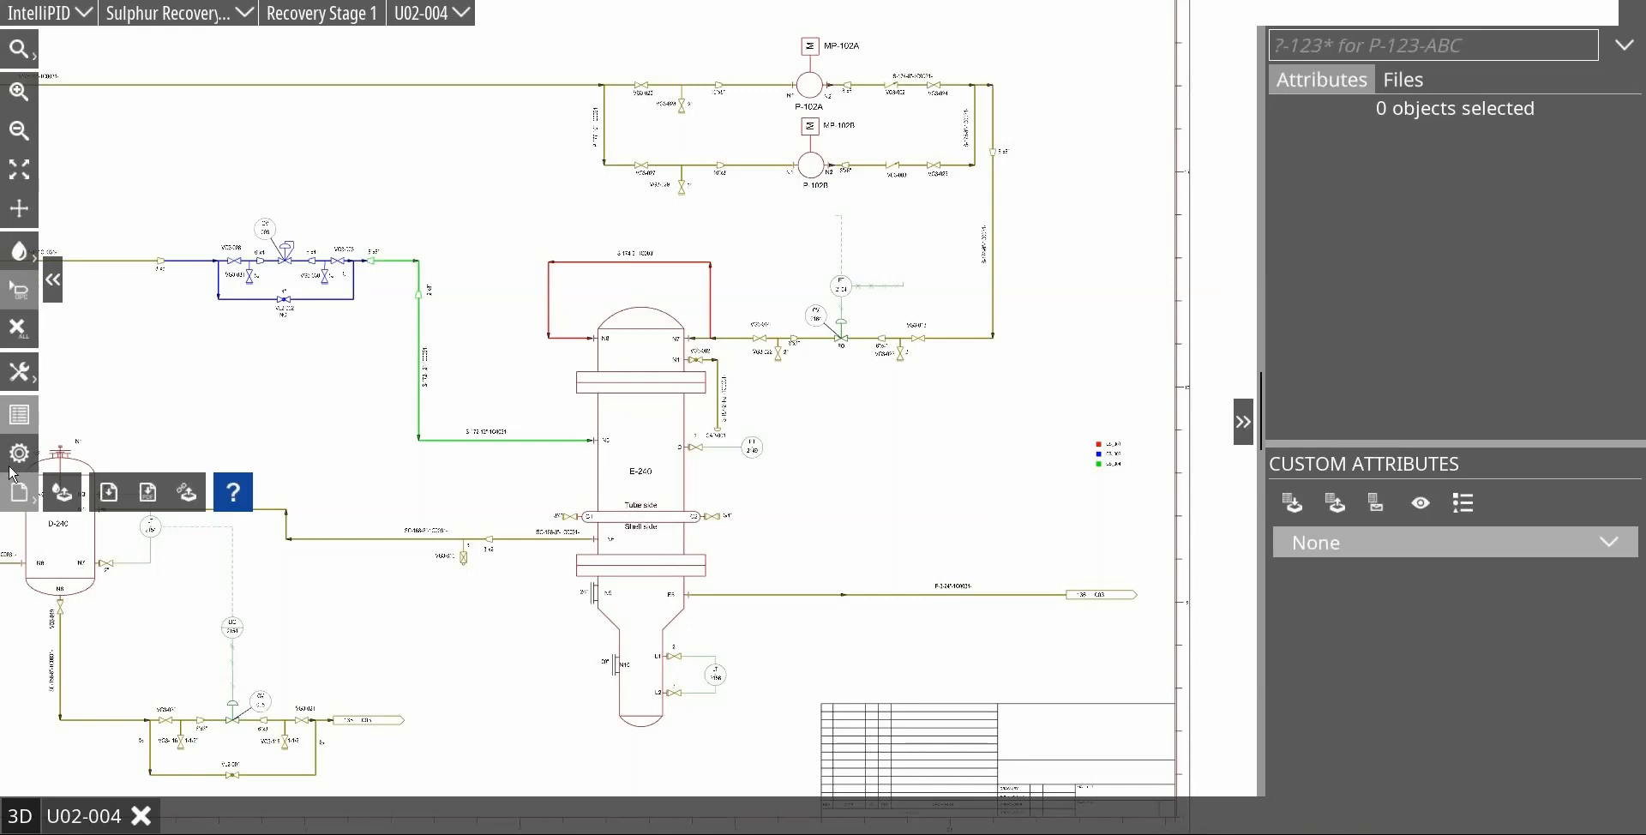
pyautogui.moveTo(345, 456)
pyautogui.mouseDown()
pyautogui.moveTo(500, 382)
pyautogui.moveTo(621, 393)
pyautogui.mouseUp()
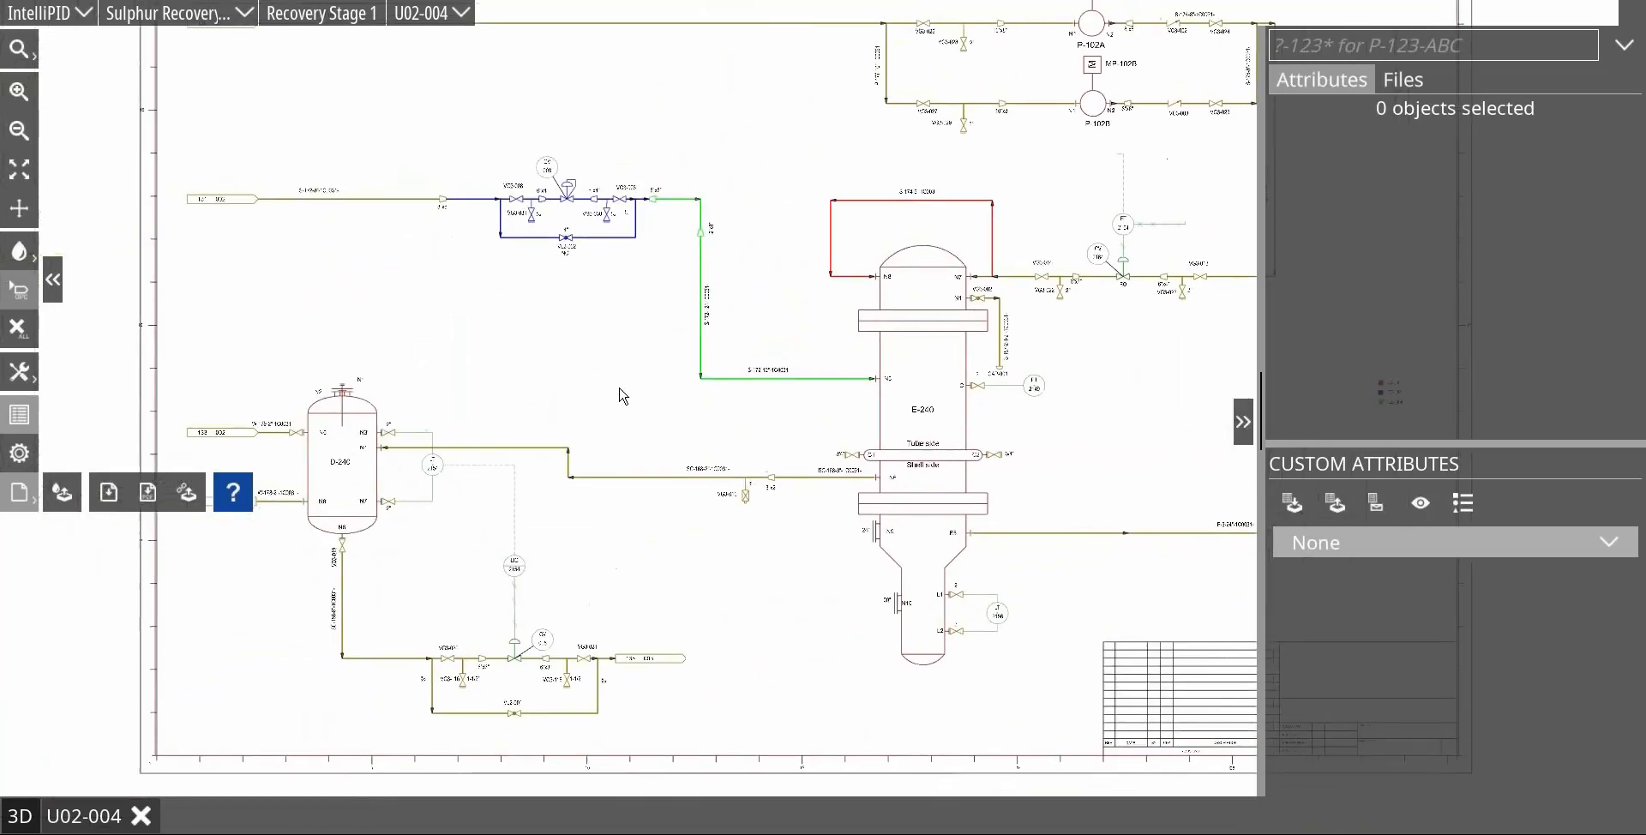
pyautogui.scroll(3, 623, 403)
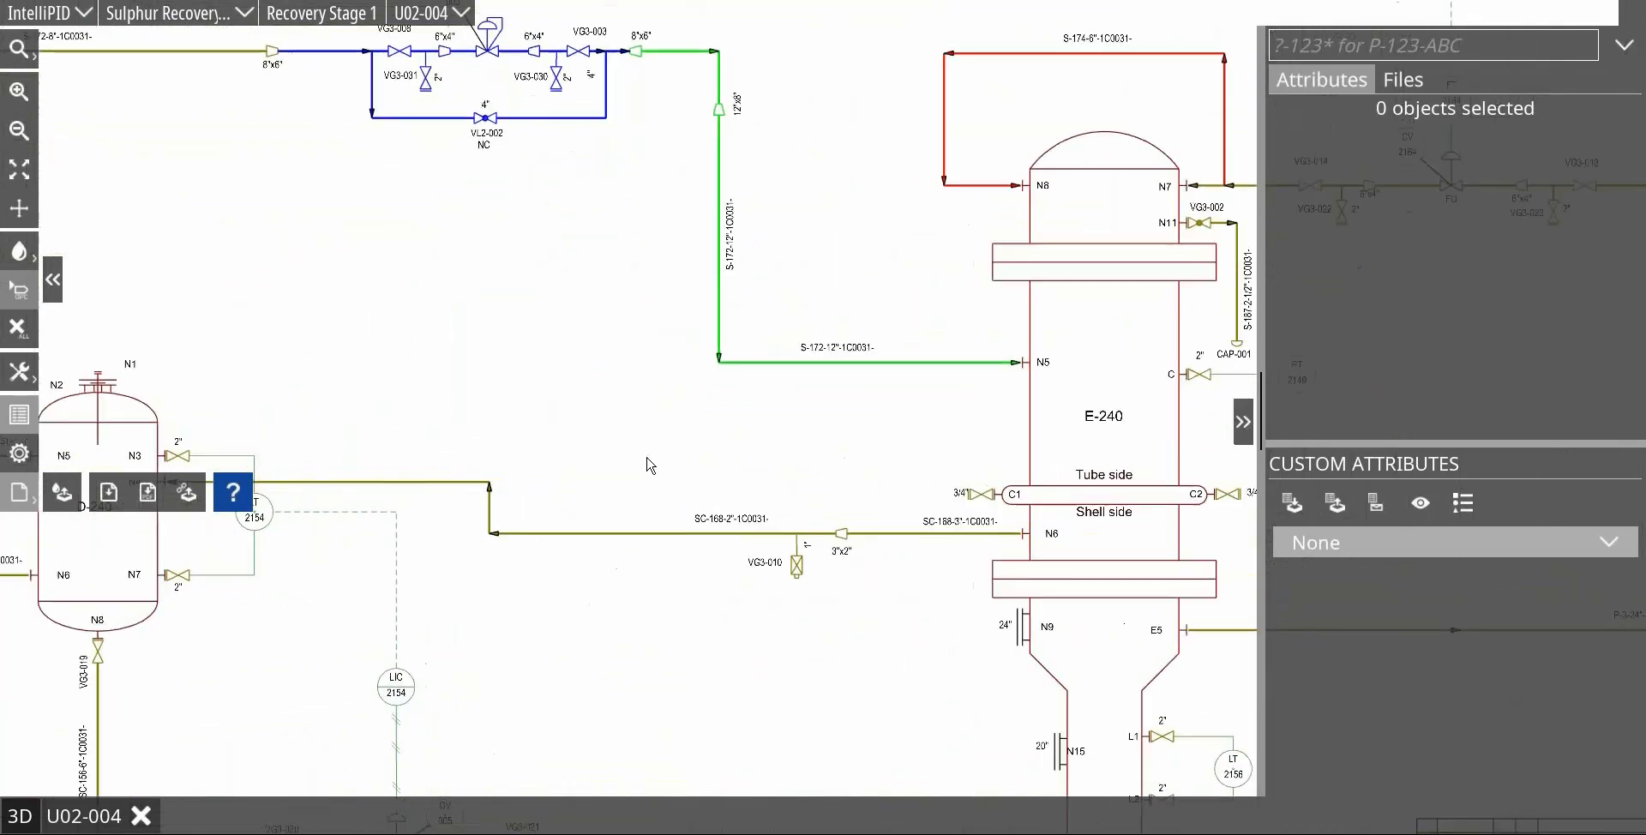
pyautogui.click(600, 534)
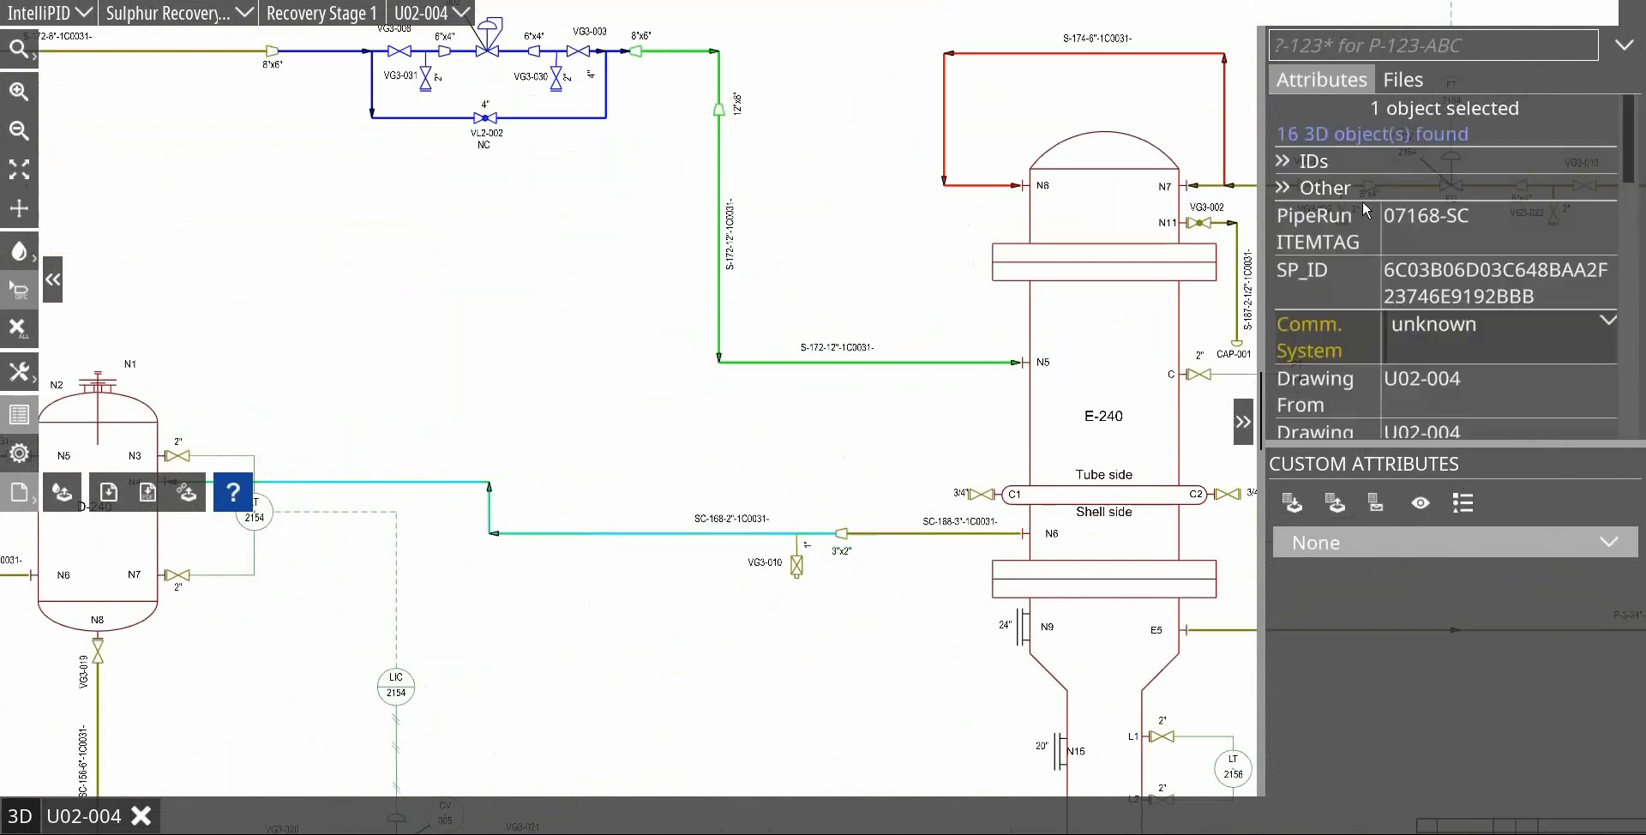
pyautogui.scroll(-2, 793, 520)
pyautogui.scroll(1, 793, 520)
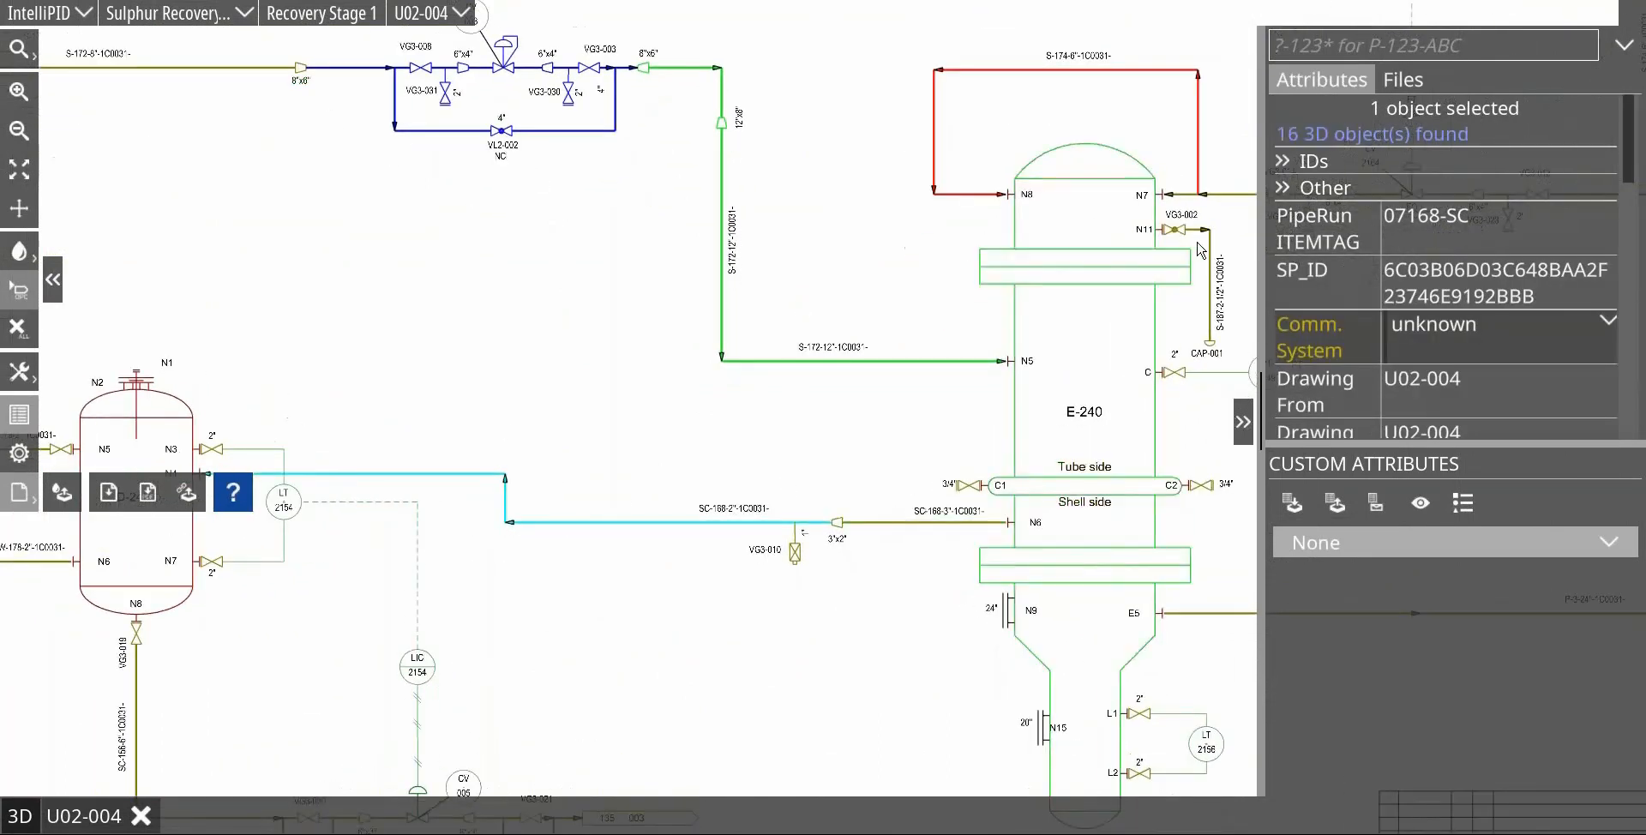
pyautogui.rightClick(1418, 215)
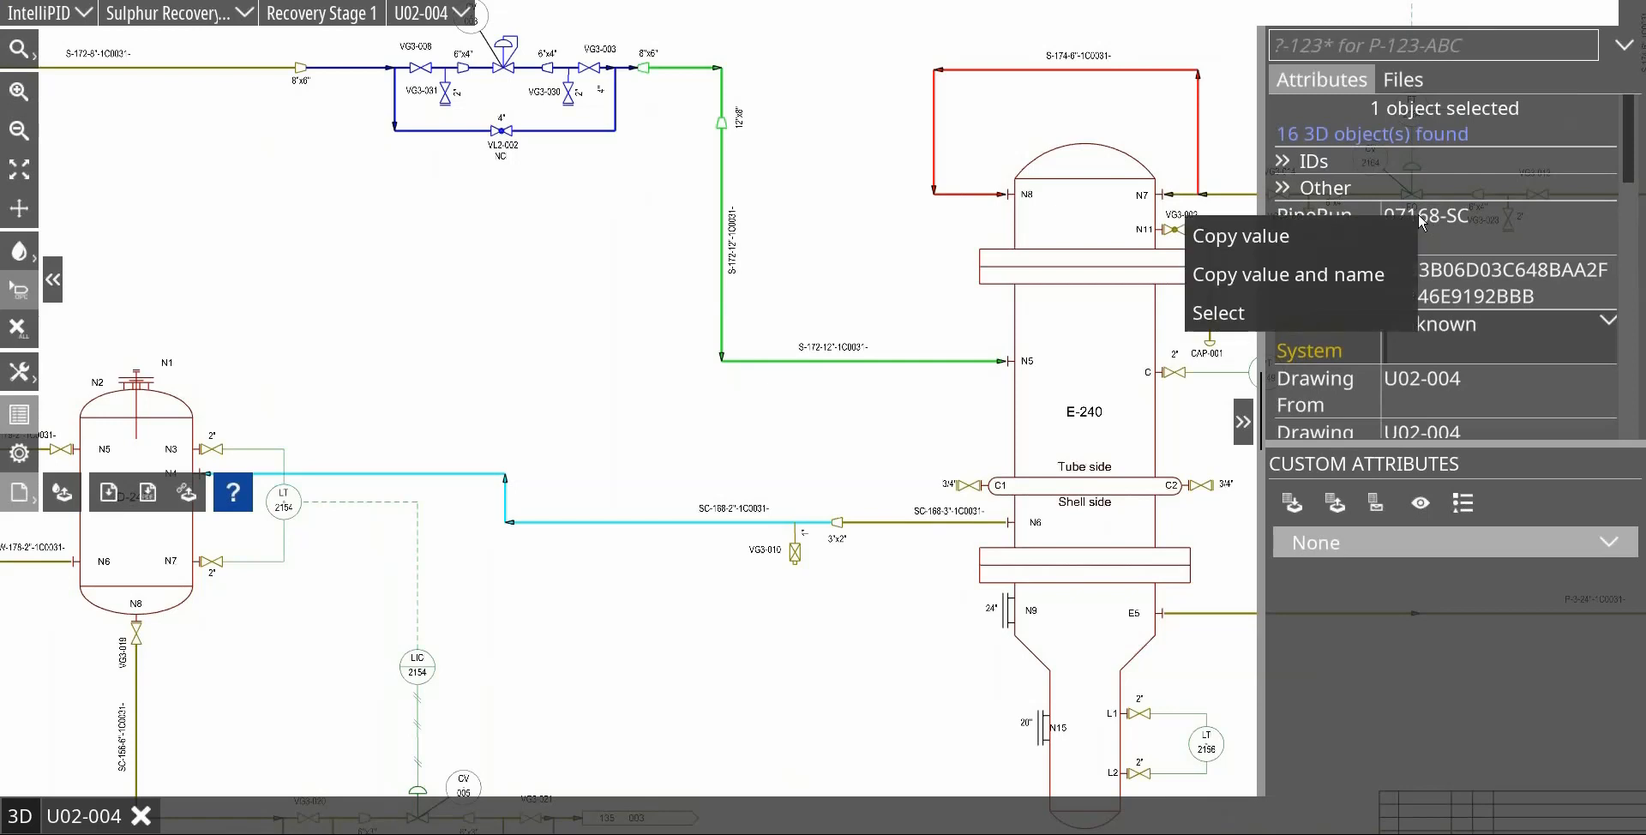
pyautogui.click(1315, 304)
pyautogui.scroll(-2, 645, 526)
pyautogui.scroll(-3, 646, 526)
pyautogui.scroll(1, 622, 309)
pyautogui.moveTo(617, 305); pyautogui.dragTo(555, 344)
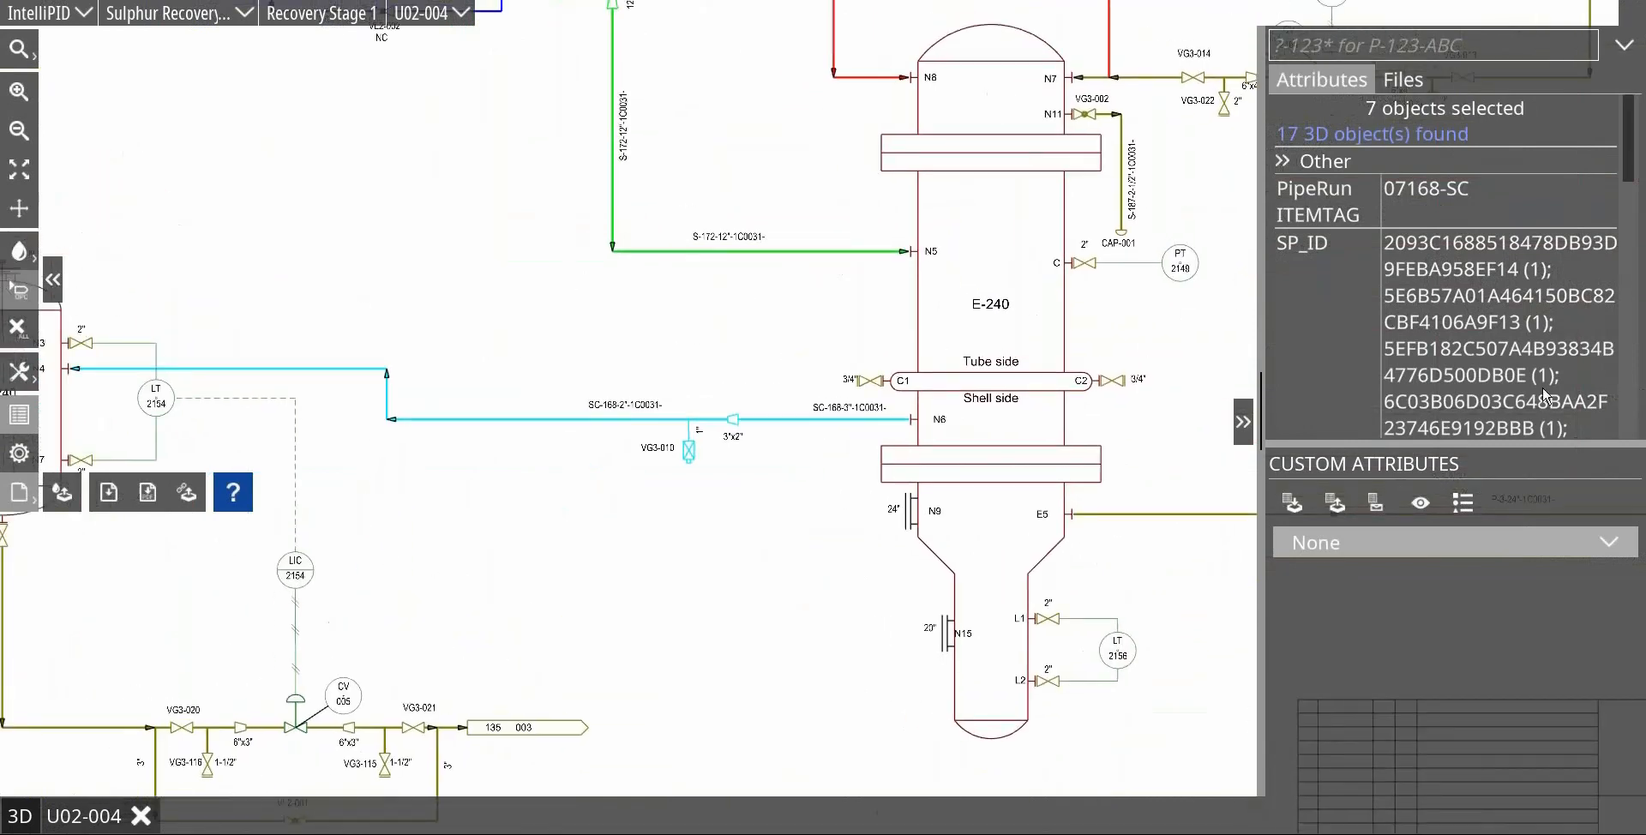
# Step: Set the Comm. System of the selected 07168-SC pipe run to CS_005 and check the value on its SC-168-2" line
pyautogui.scroll(-5, 1543, 395)
pyautogui.scroll(2, 1598, 390)
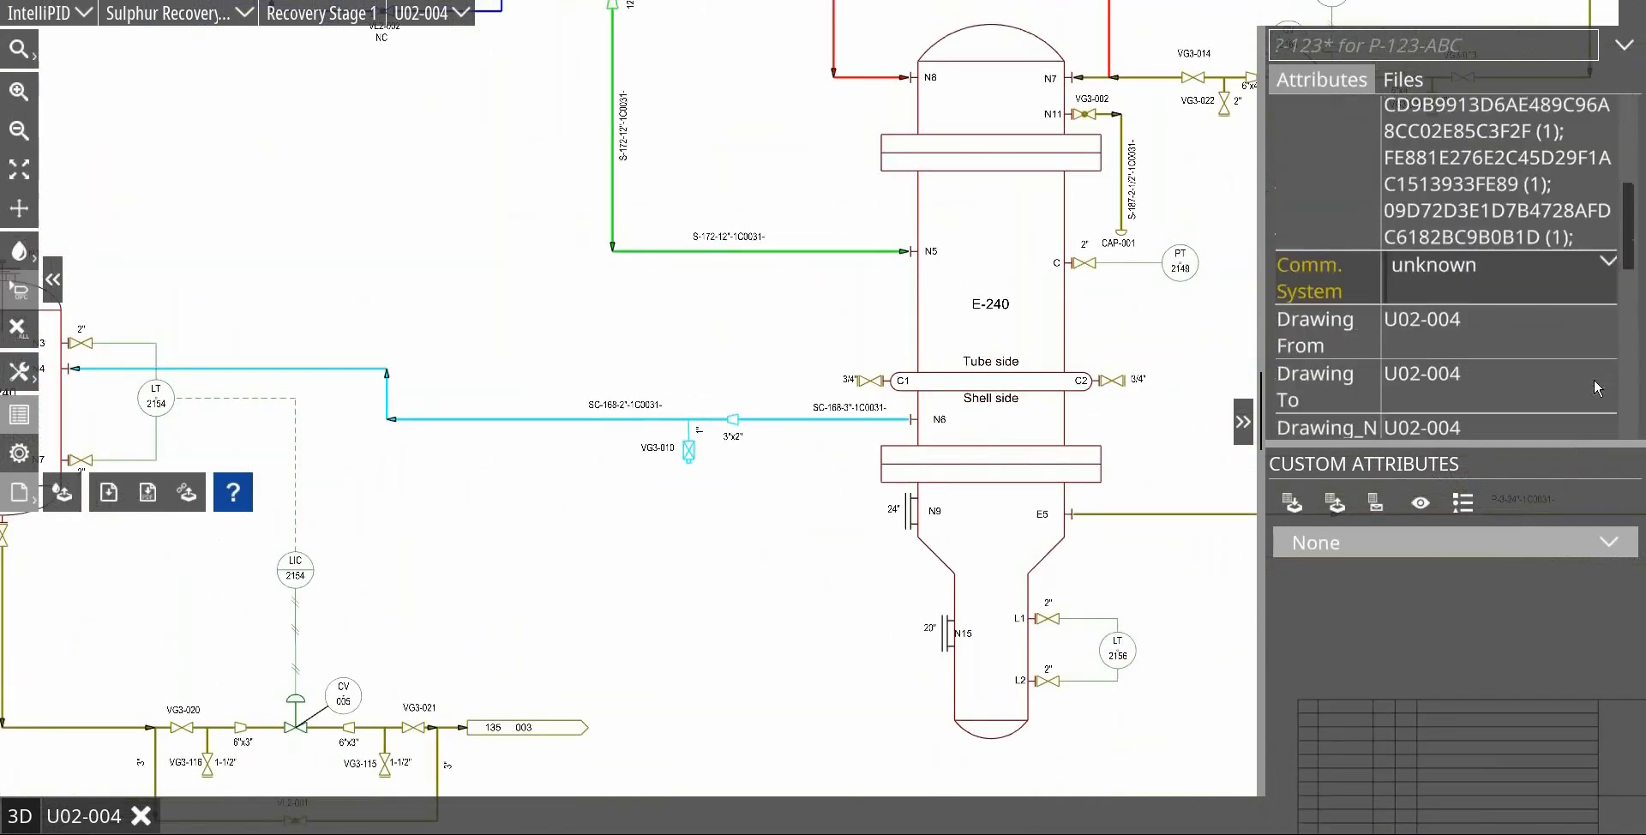
pyautogui.click(1609, 264)
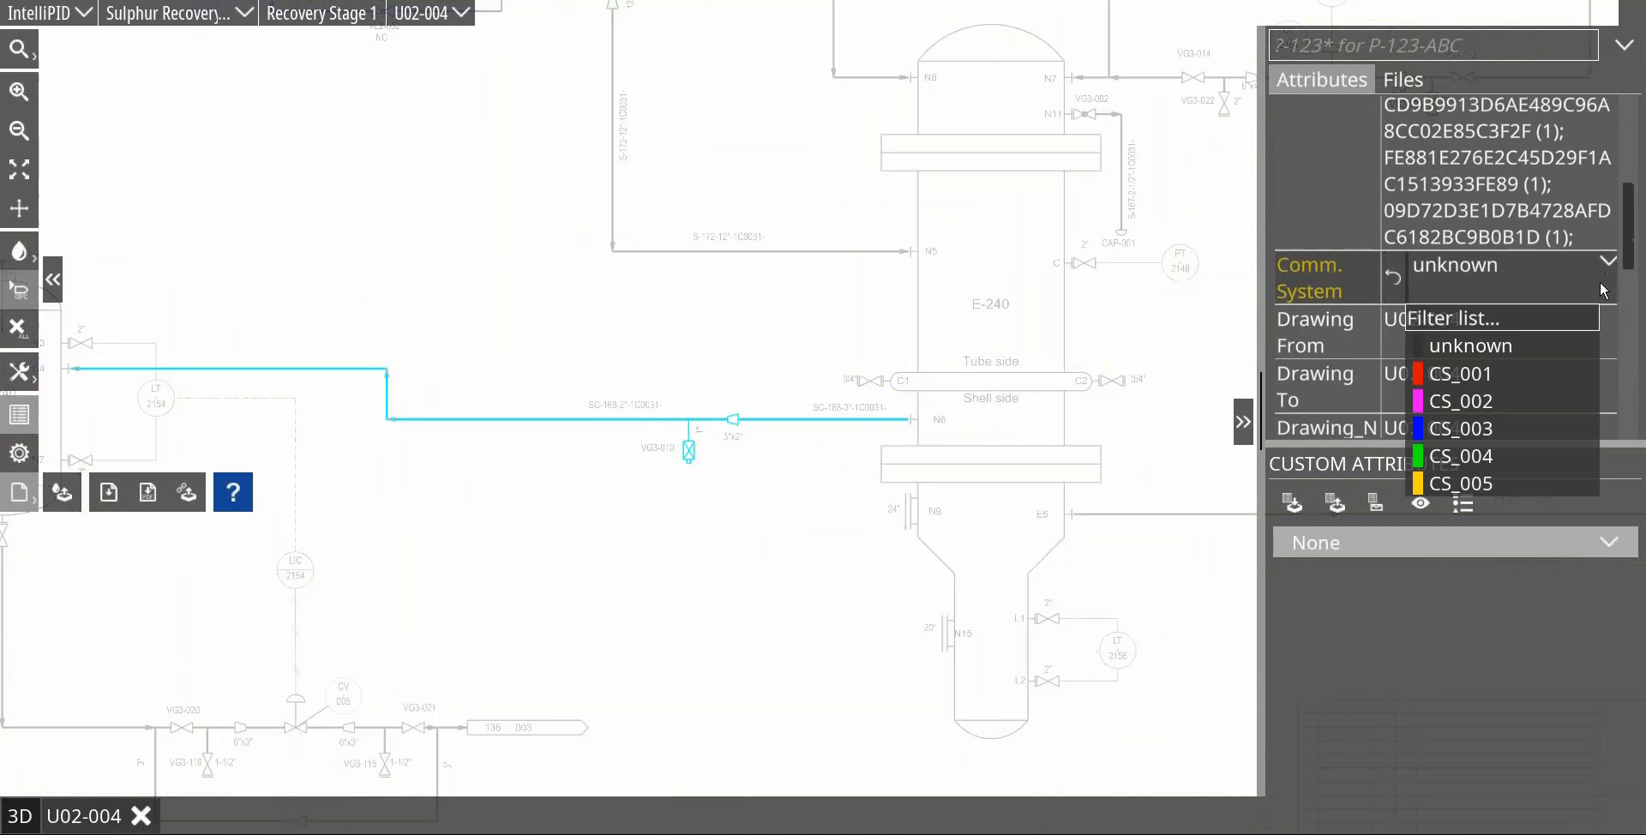
pyautogui.click(1475, 485)
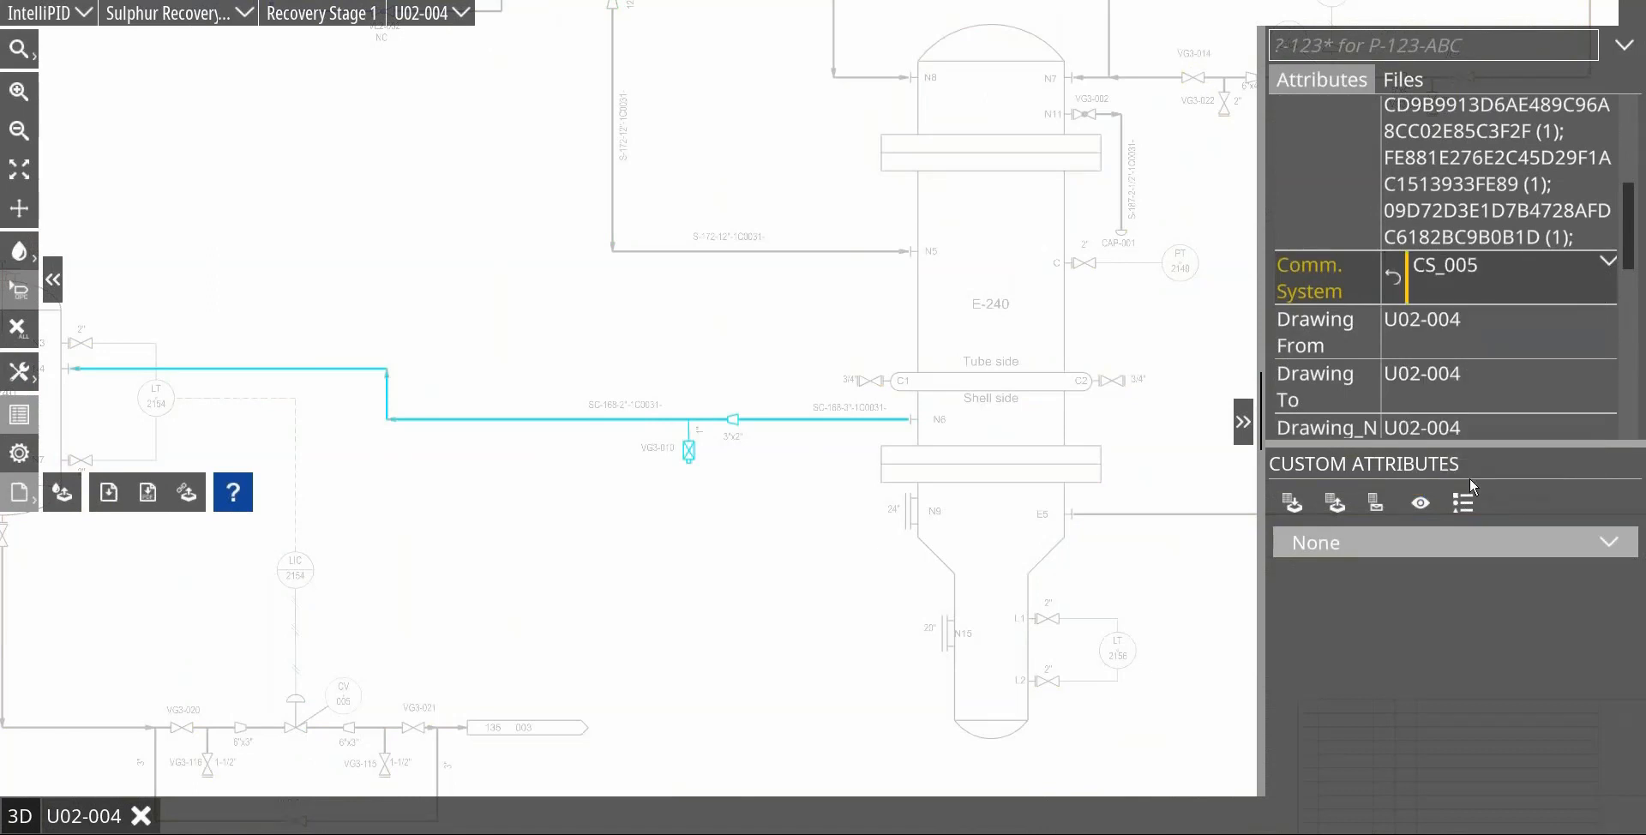
pyautogui.click(470, 354)
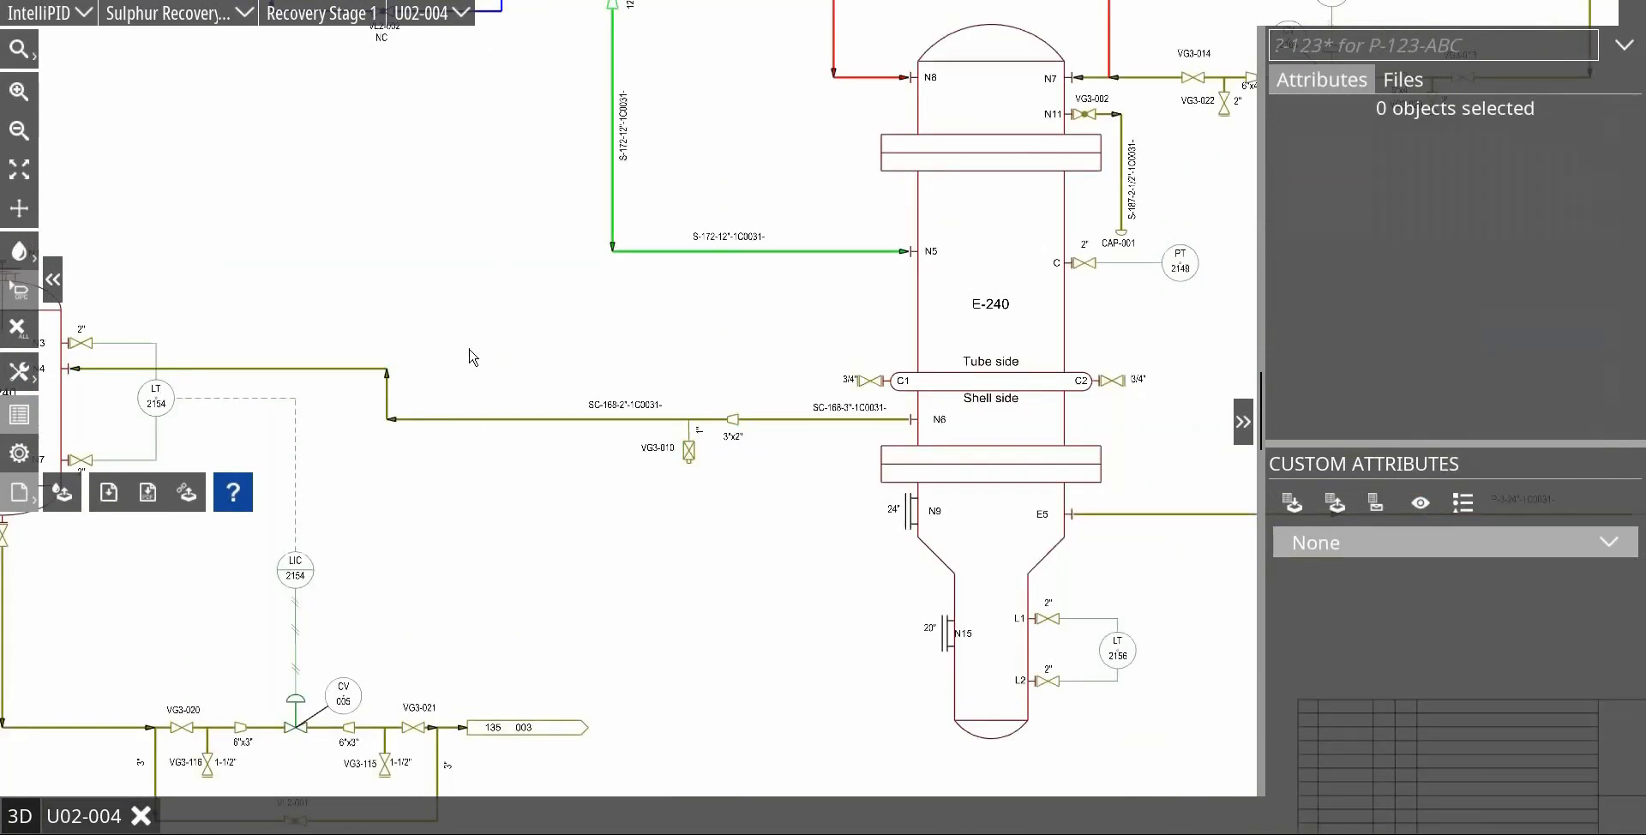
pyautogui.click(518, 420)
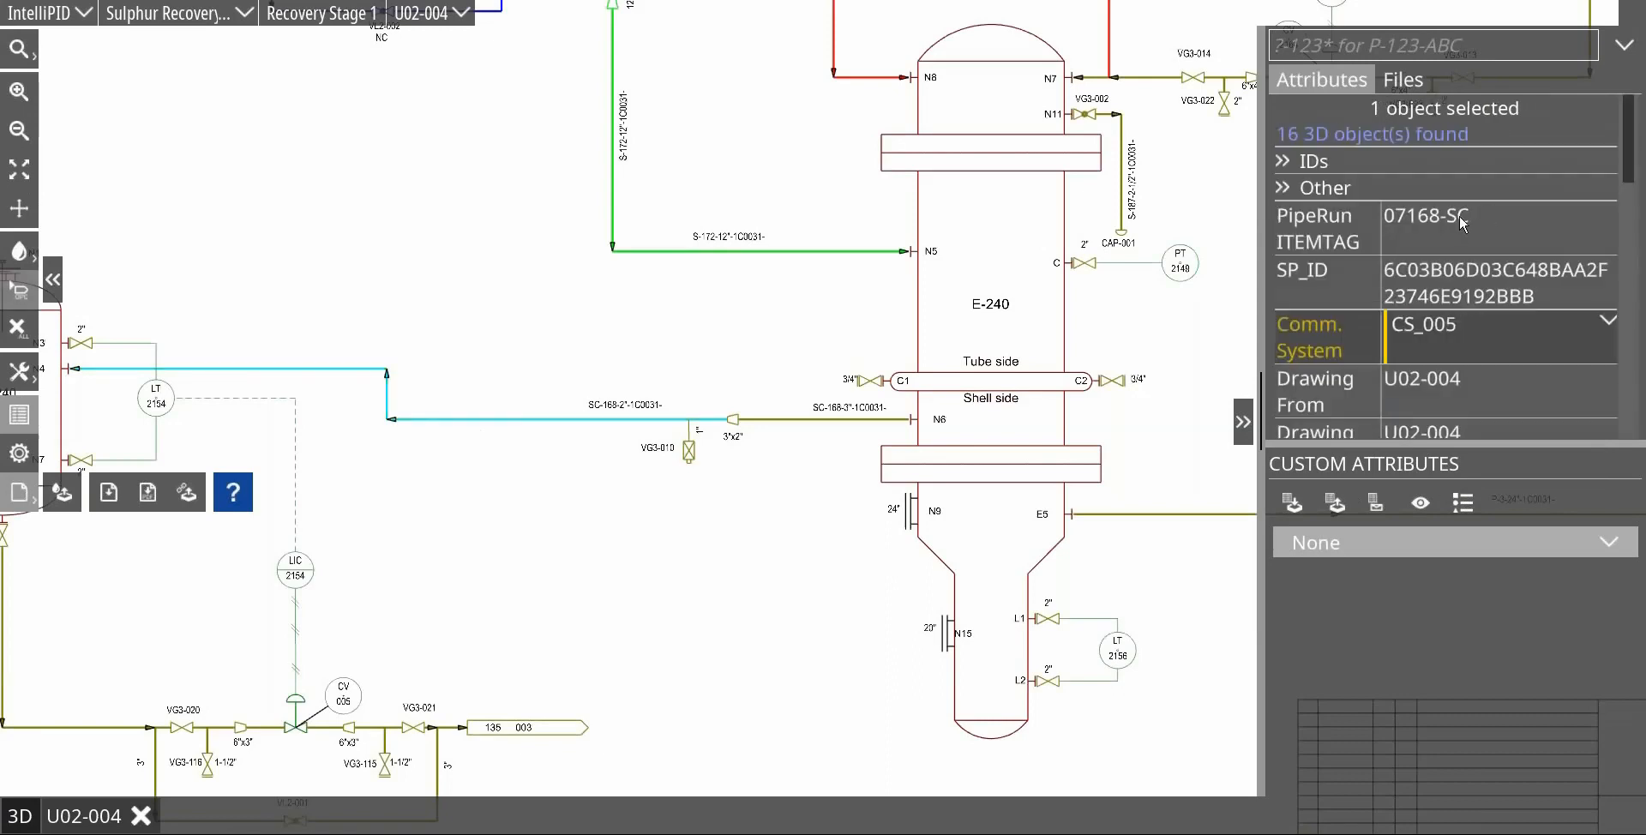
pyautogui.click(748, 352)
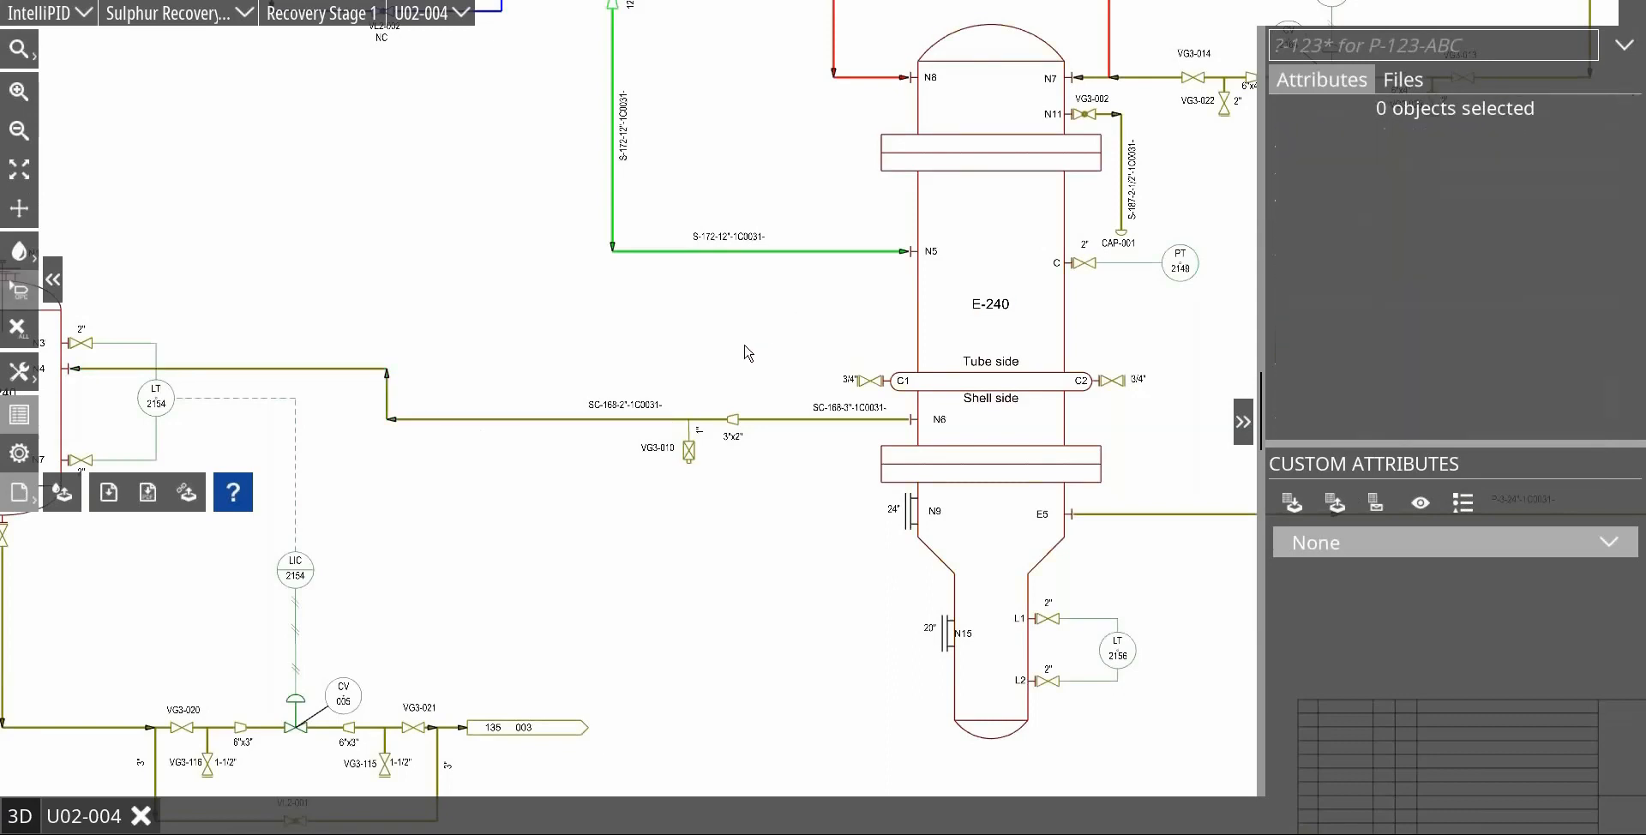
# Step: Reset the display colours of all objects on drawing U02-004
pyautogui.scroll(-5, 747, 353)
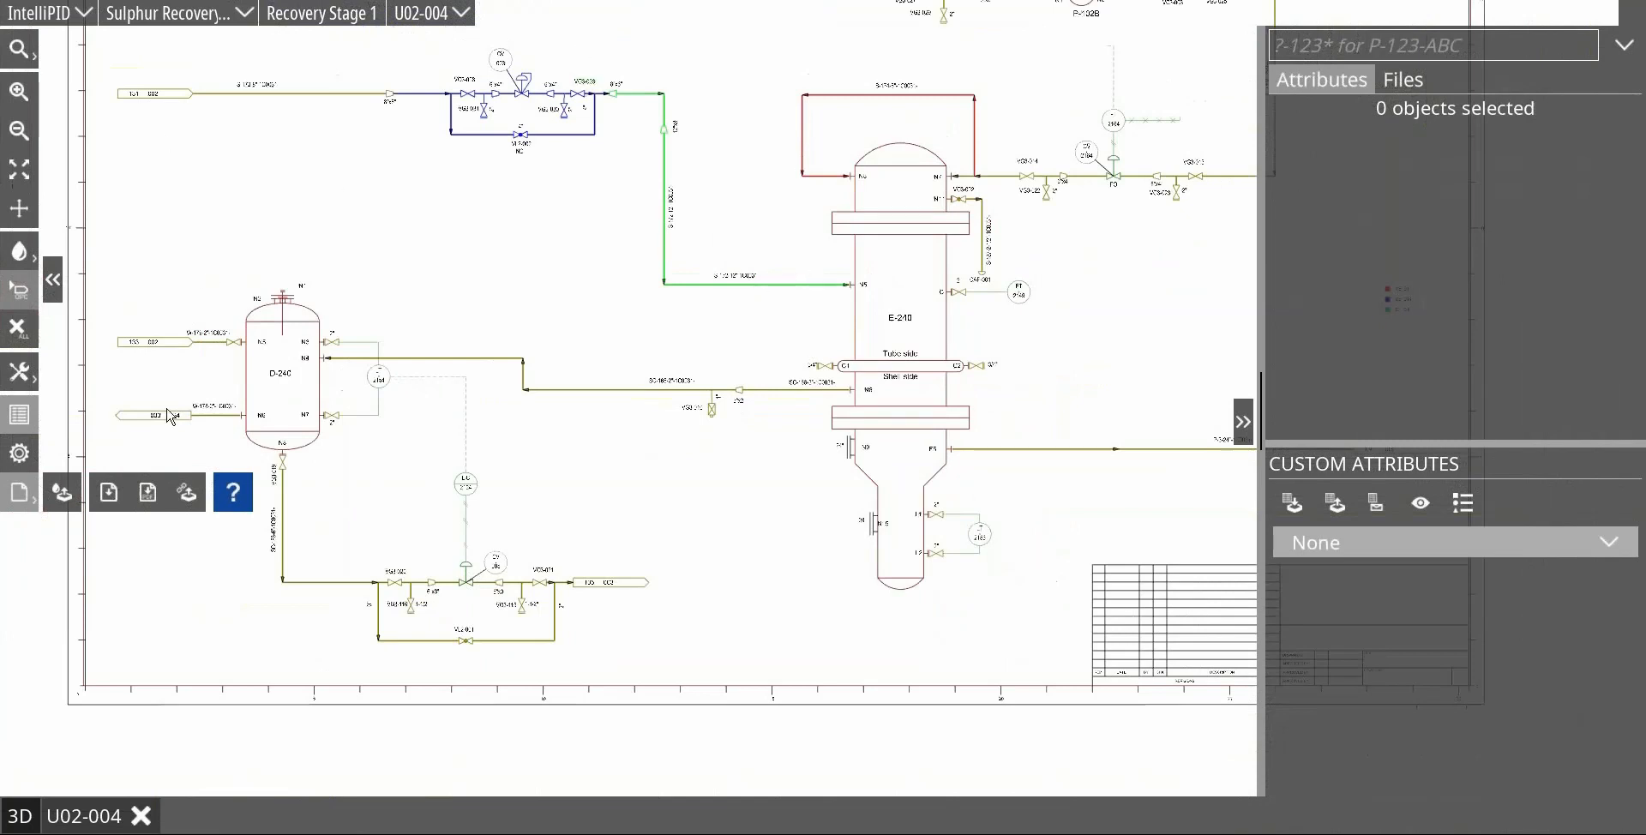
pyautogui.click(19, 252)
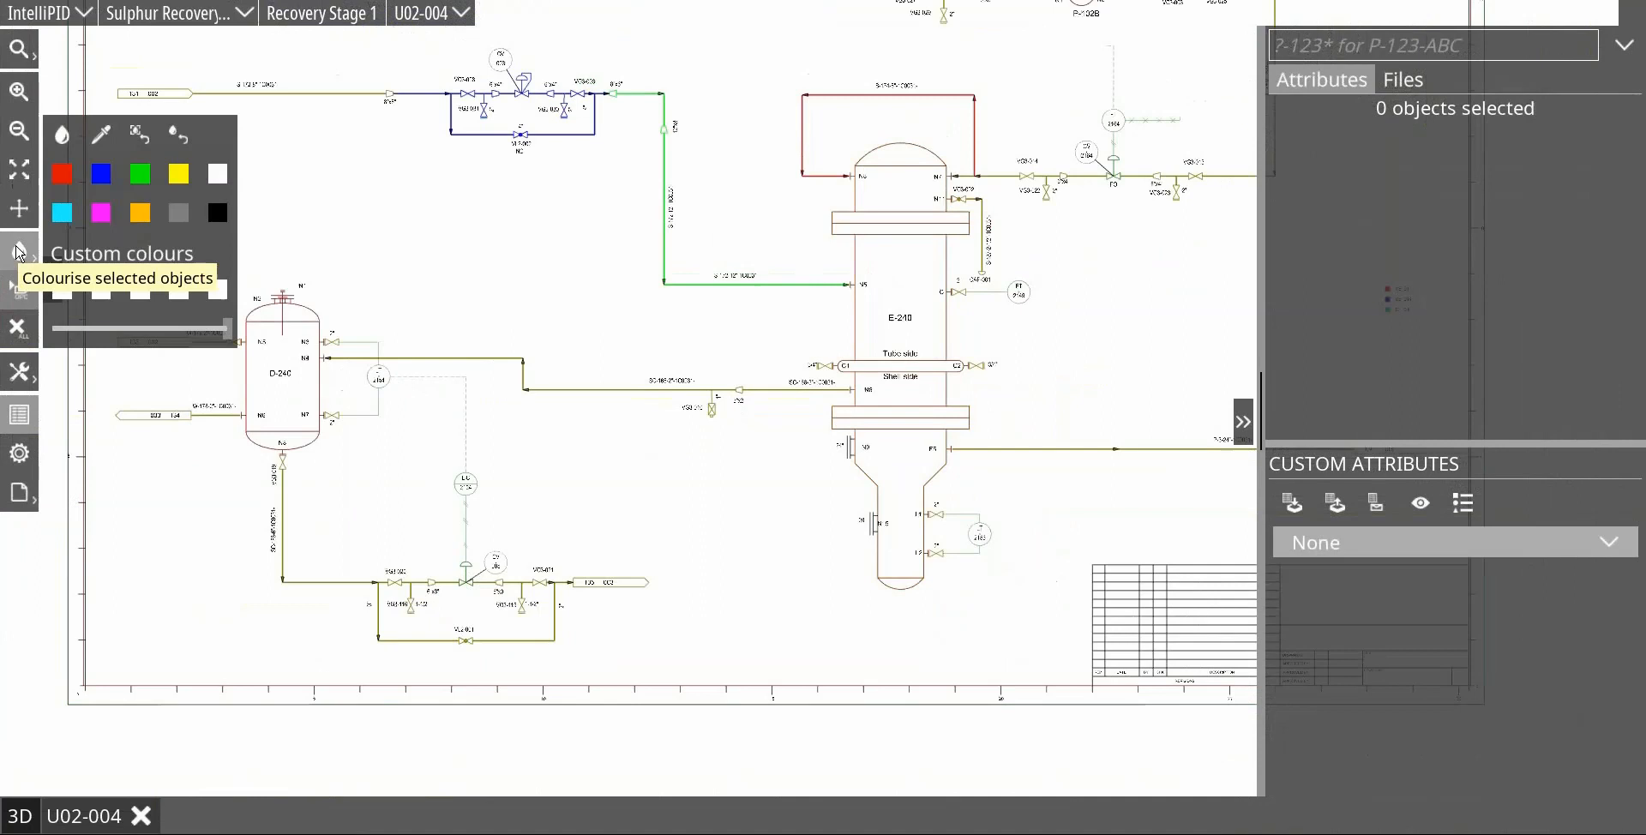
pyautogui.click(181, 137)
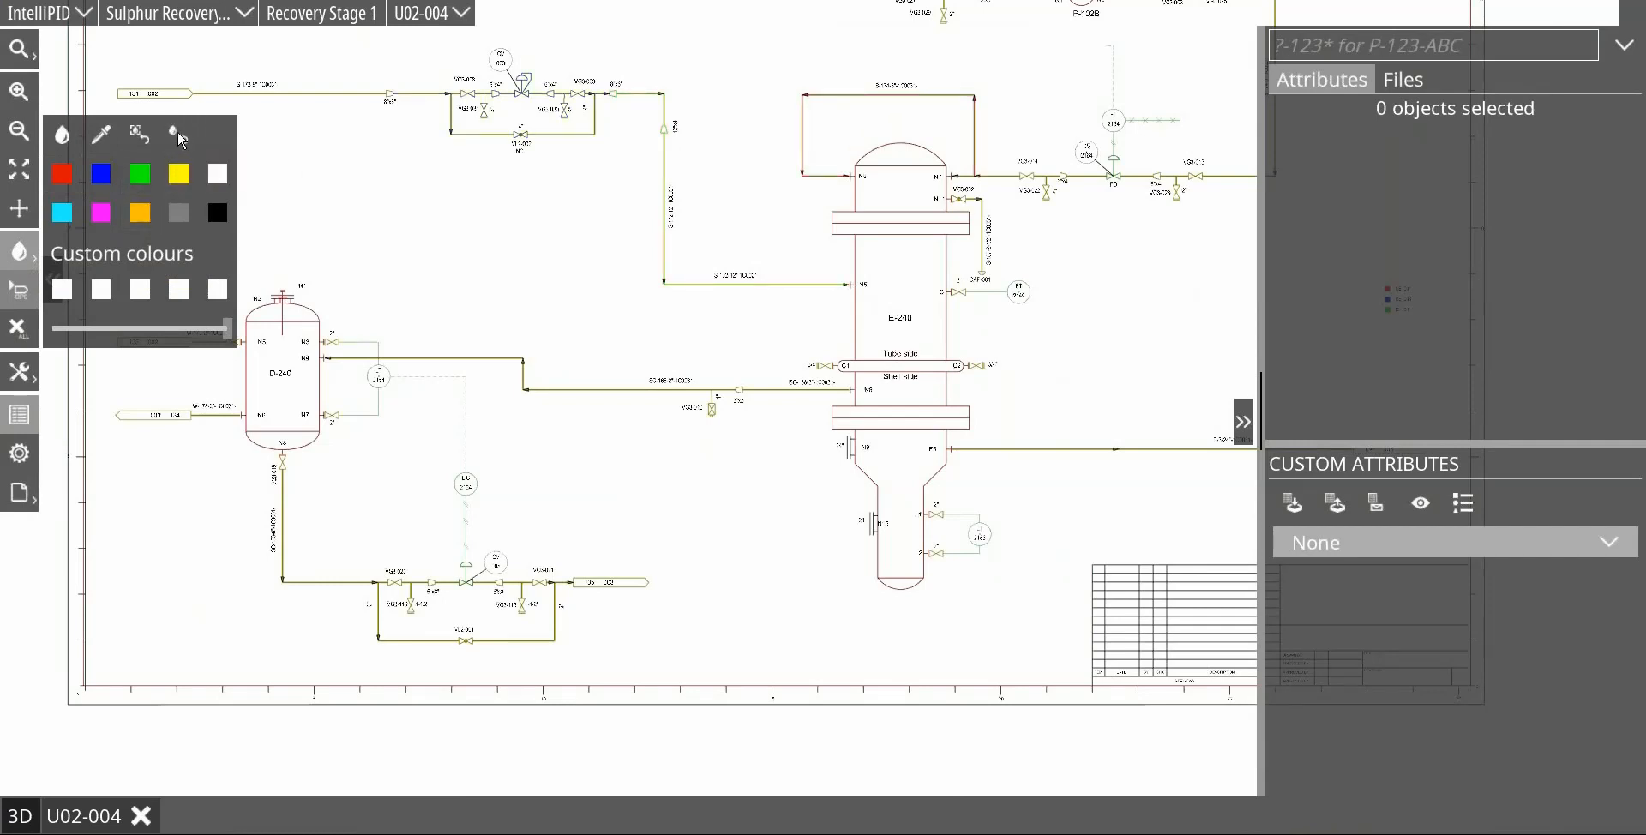
# Step: Colour the drawing by the Comm. System custom attribute and check the SC-168 line between E-240 and D-240
pyautogui.scroll(-2, 680, 242)
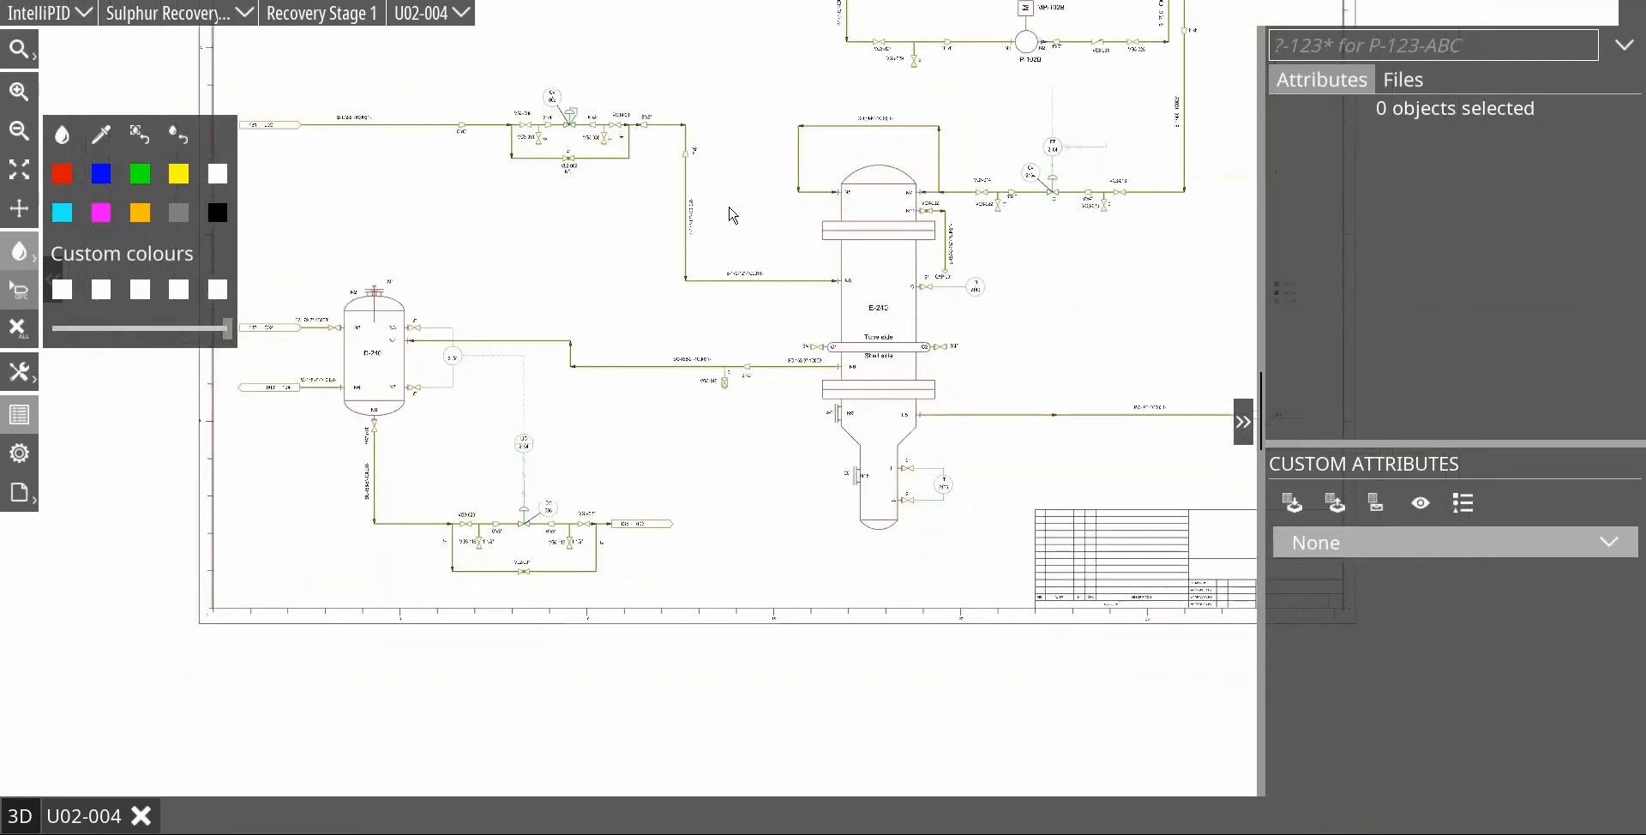
pyautogui.scroll(-1, 720, 228)
pyautogui.scroll(2, 677, 367)
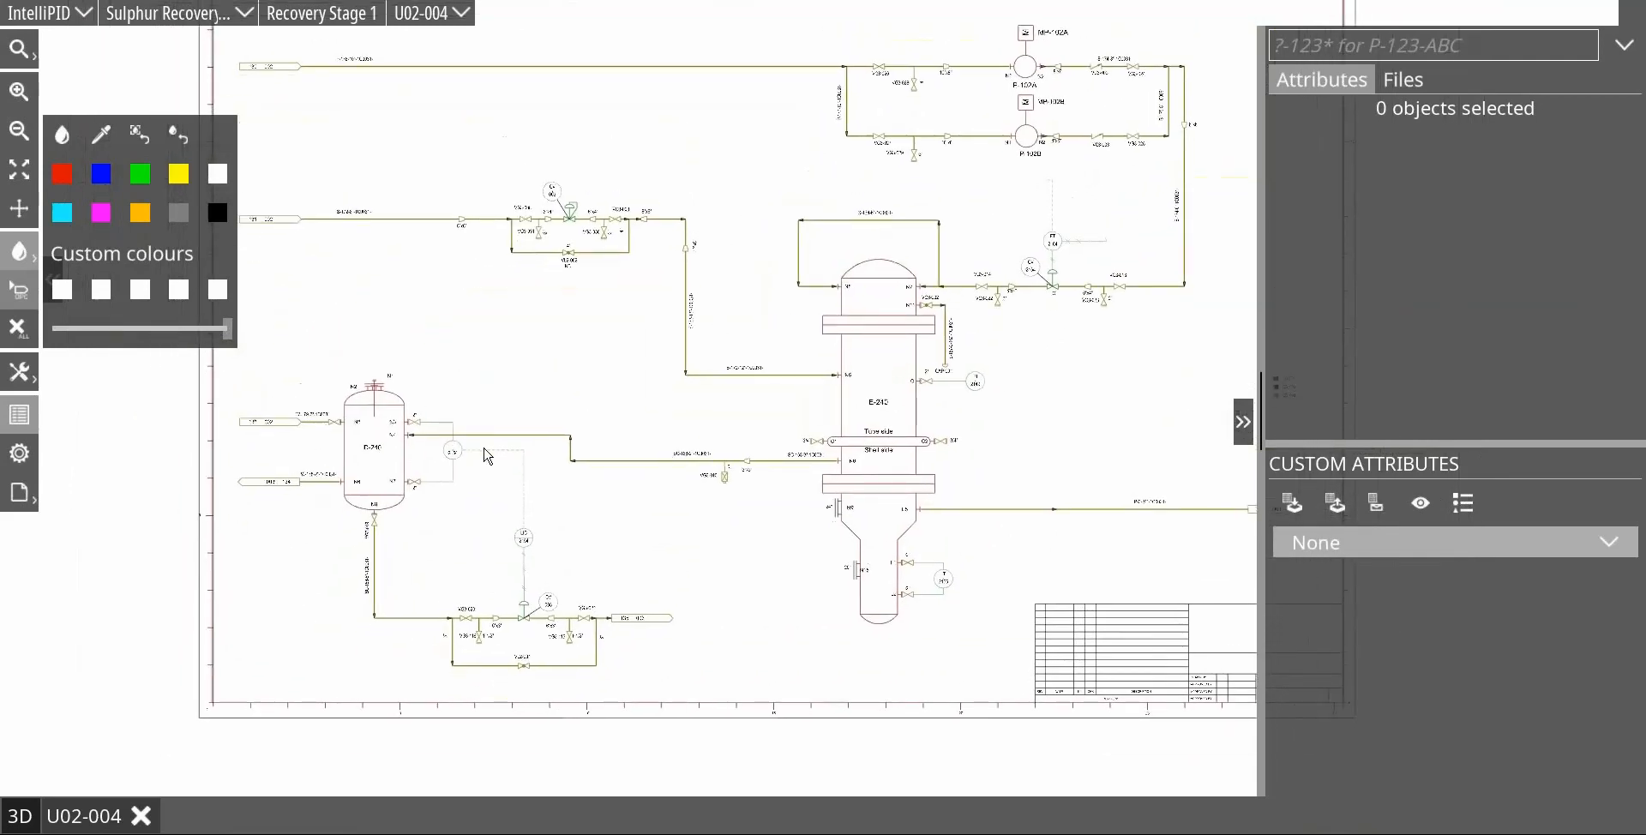
pyautogui.scroll(1, 673, 484)
pyautogui.scroll(2, 660, 497)
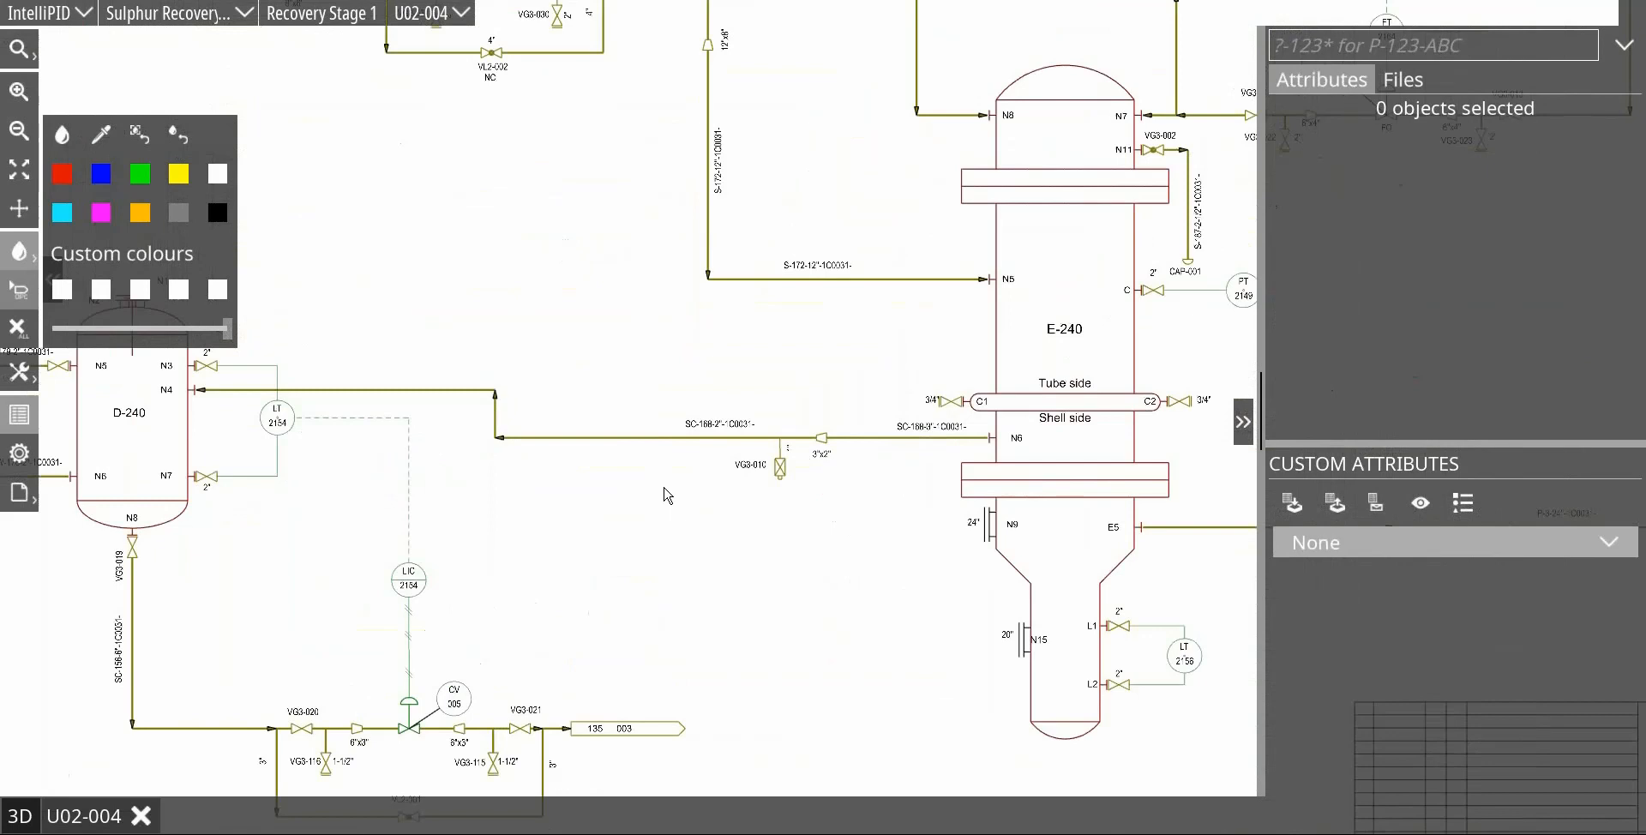
pyautogui.click(1381, 553)
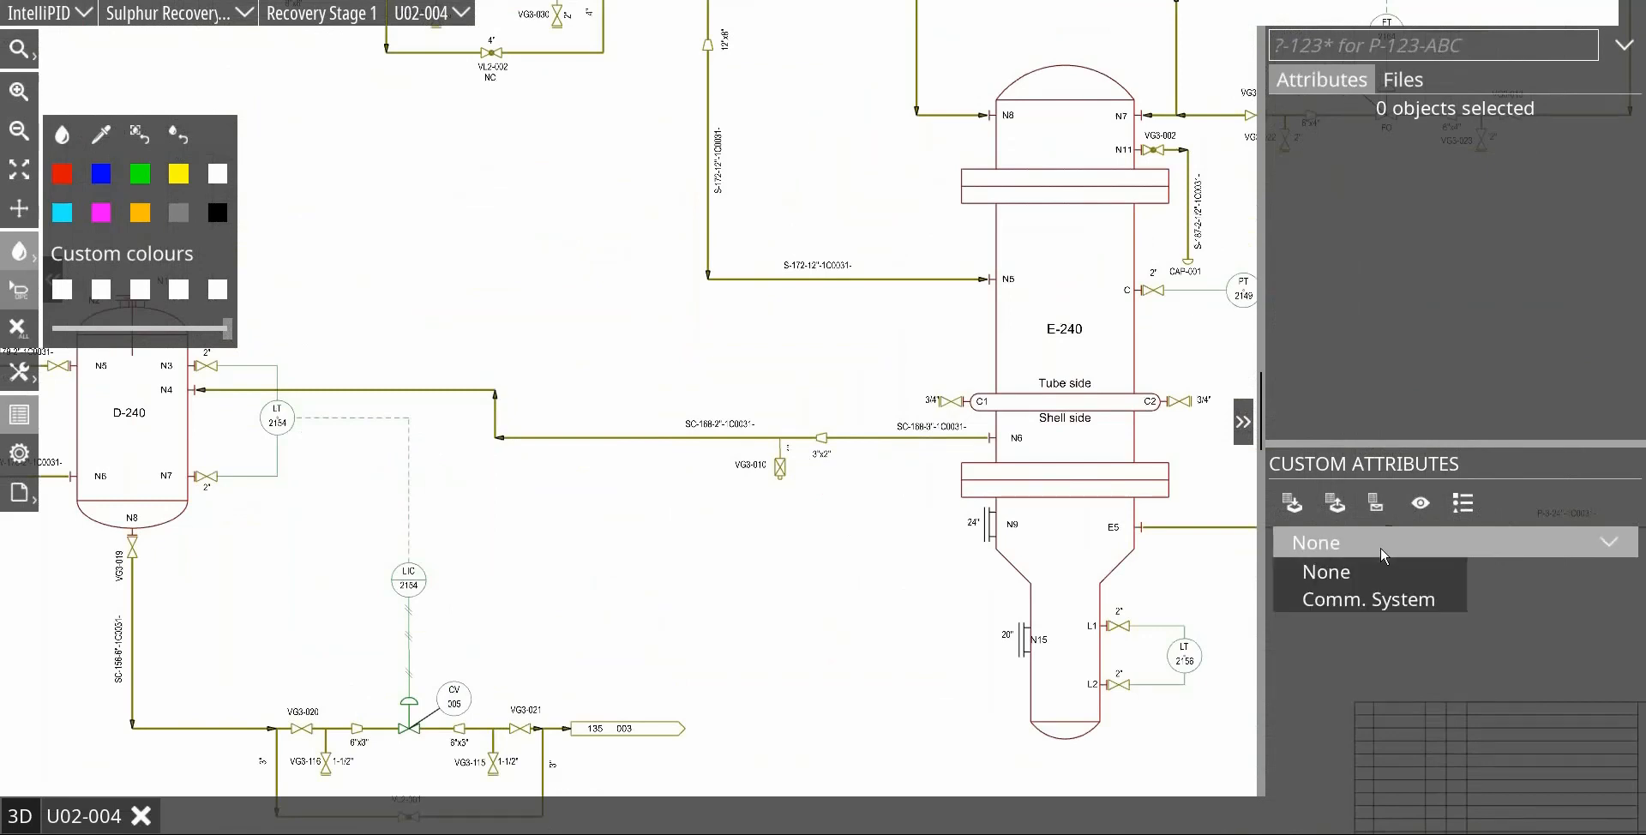
pyautogui.click(1398, 597)
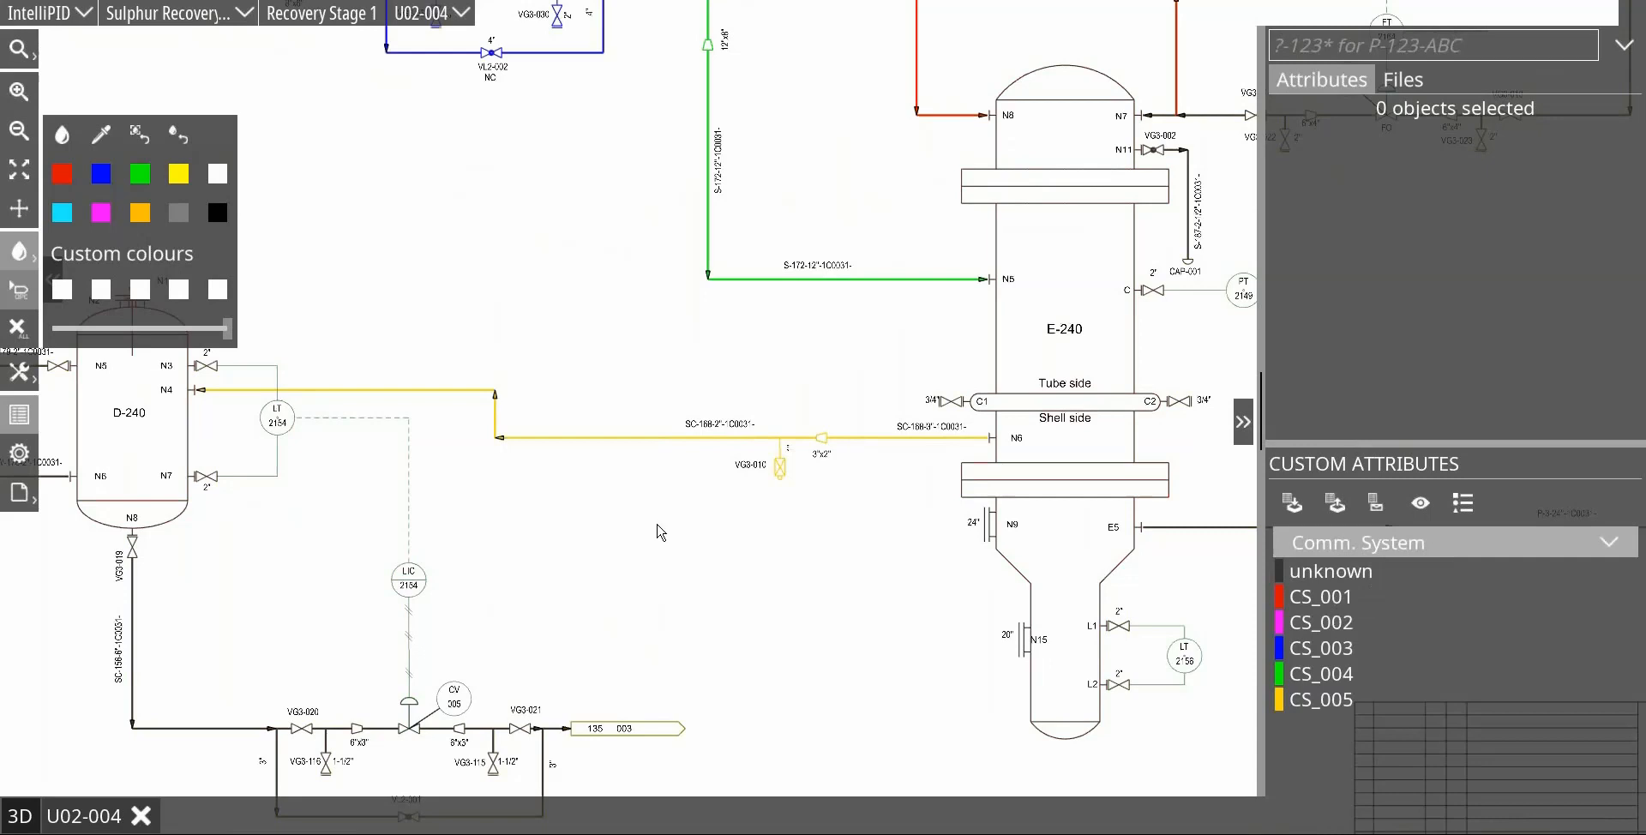
pyautogui.scroll(-2, 683, 439)
pyautogui.scroll(3, 609, 415)
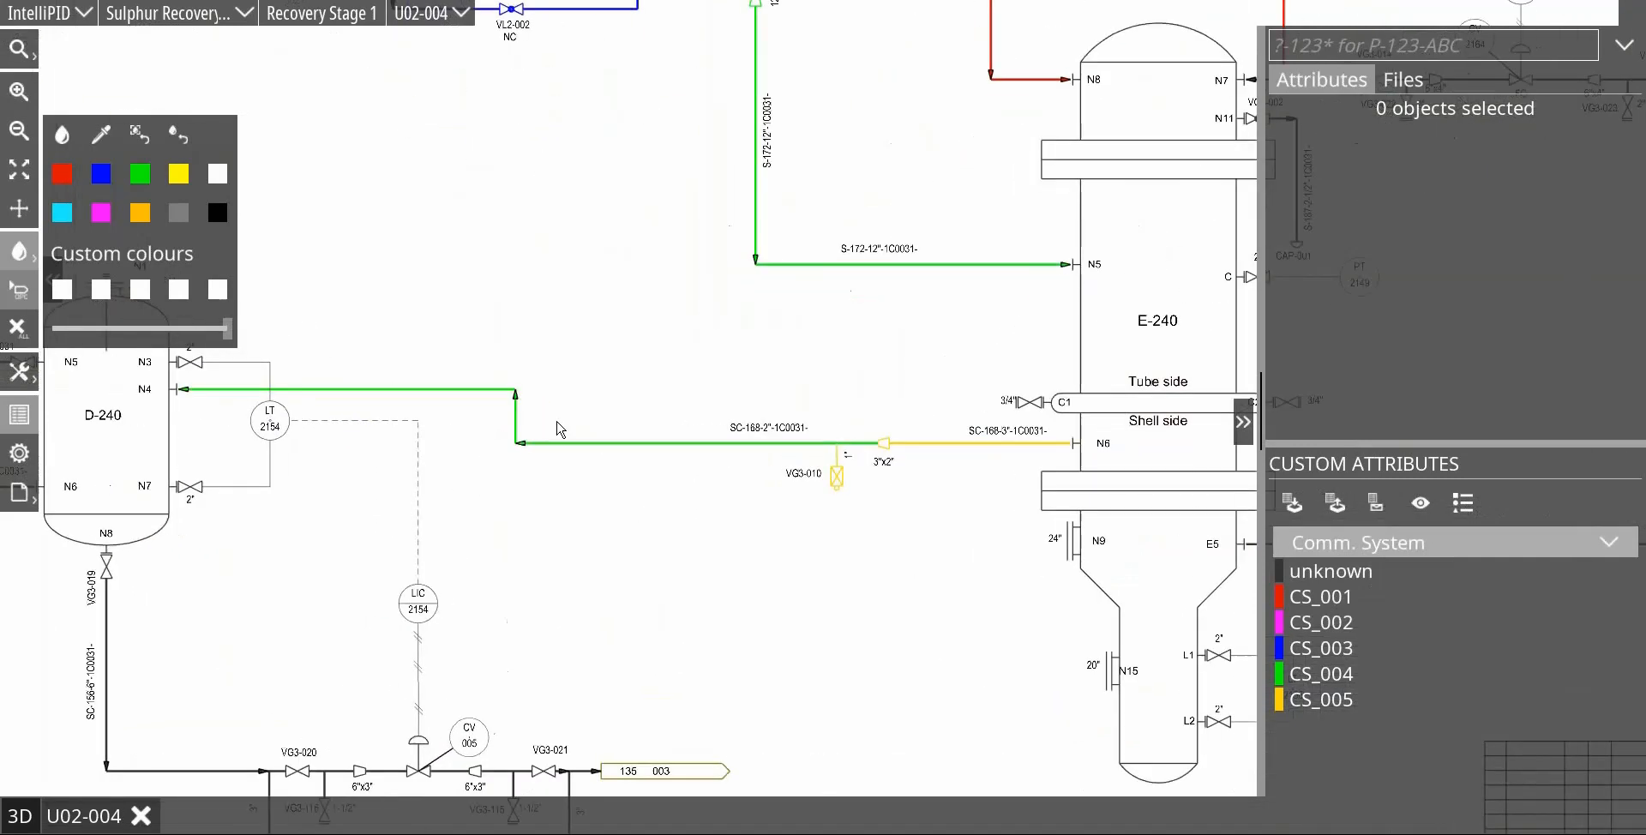
# Step: Select vessel D-240 together with its W-179 and W-178 connections and set their Comm. System to CS_004
pyautogui.moveTo(628, 483); pyautogui.dragTo(729, 476)
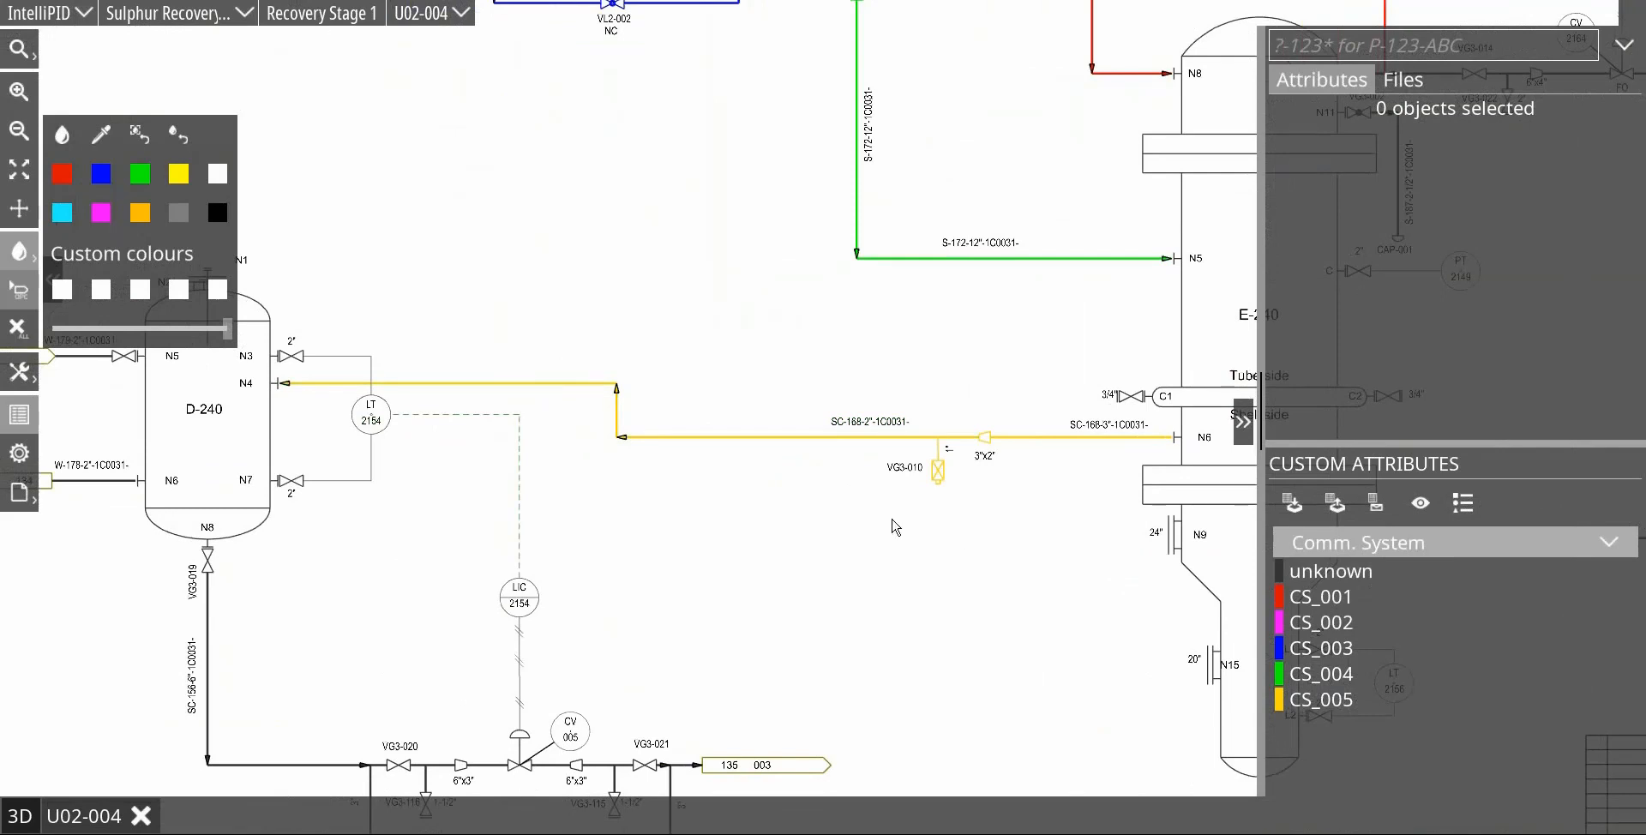
pyautogui.click(663, 437)
pyautogui.moveTo(584, 269); pyautogui.dragTo(858, 280)
pyautogui.moveTo(374, 223); pyautogui.dragTo(551, 571)
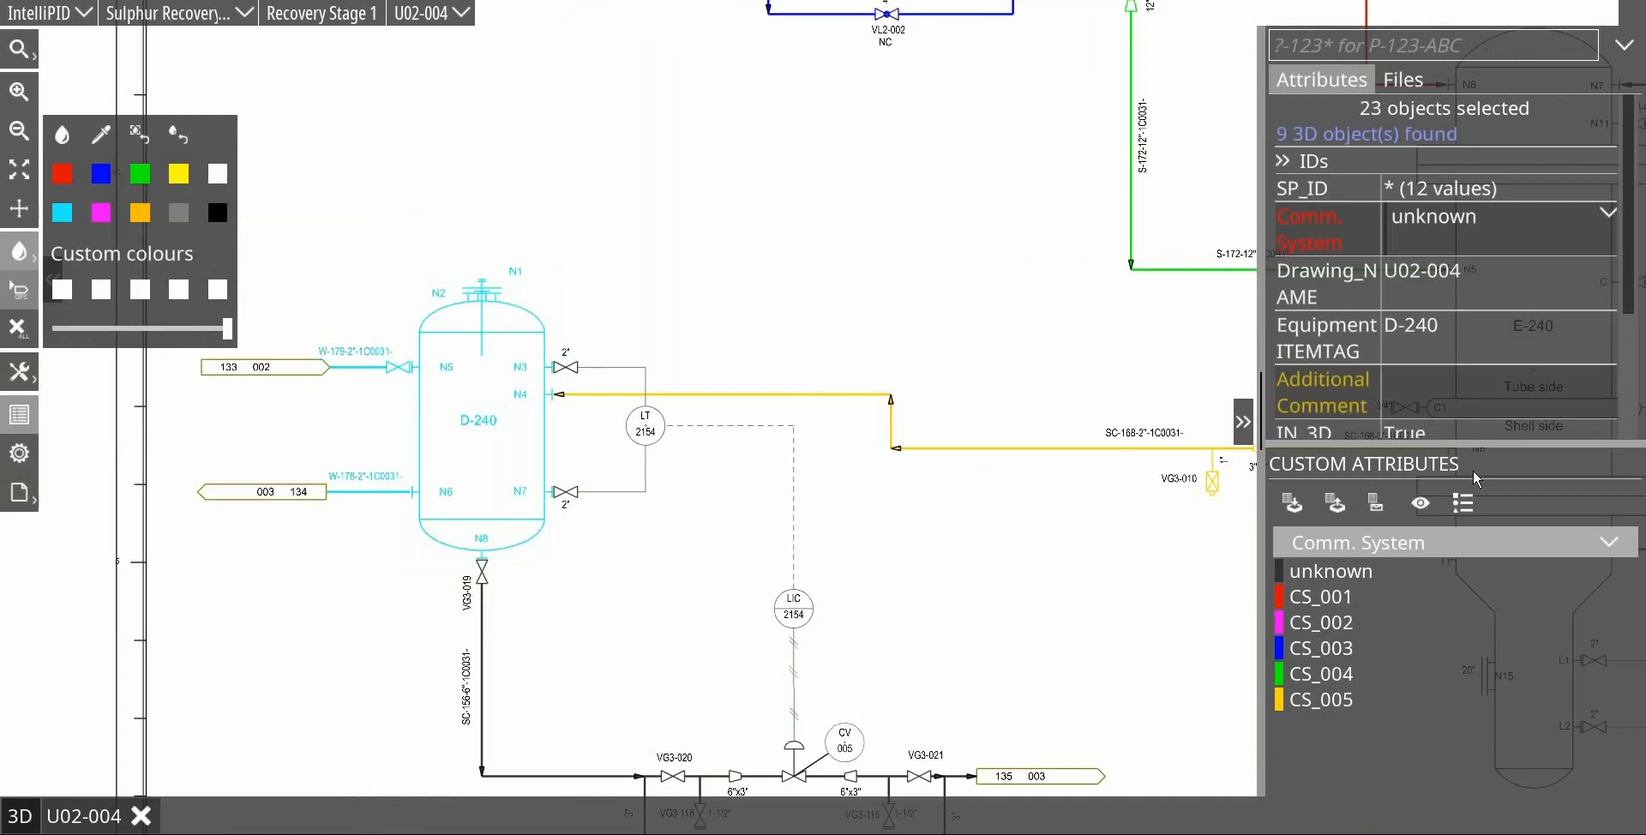
pyautogui.click(1606, 216)
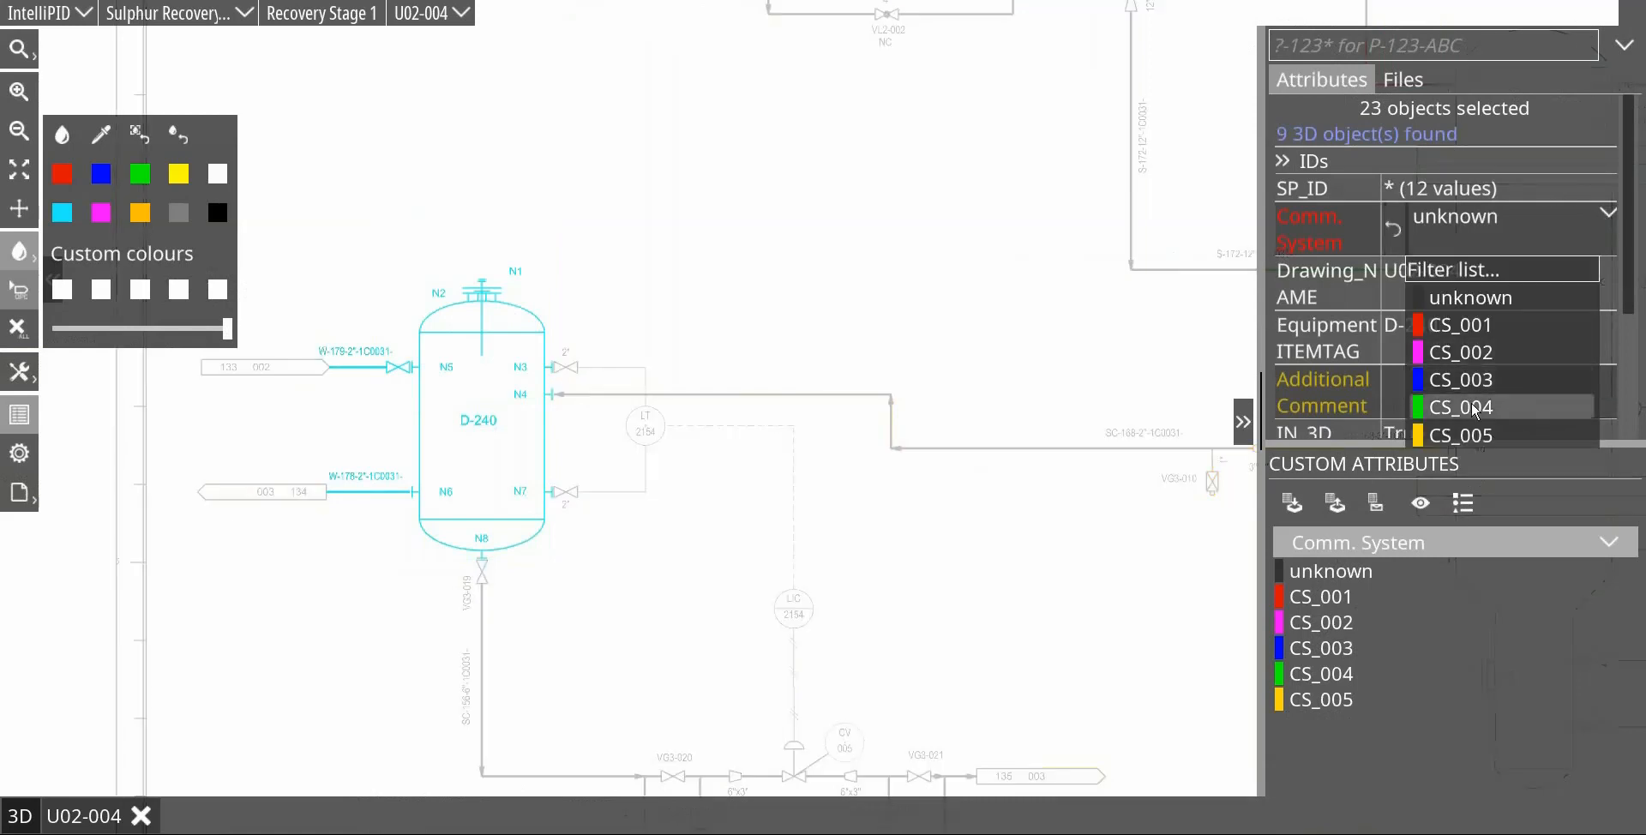
pyautogui.click(977, 598)
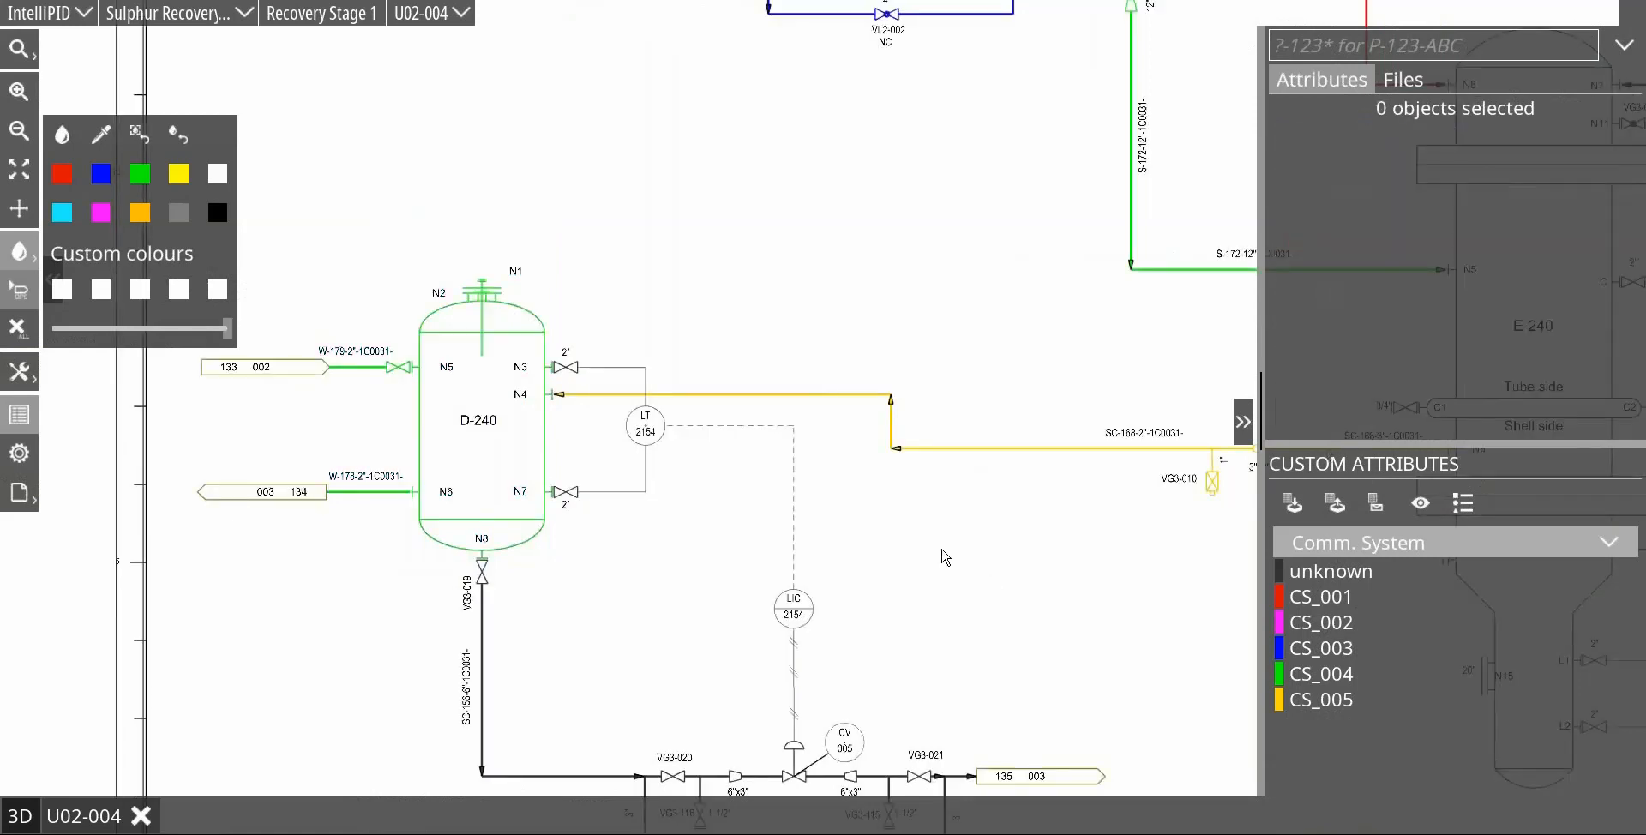
# Step: Set the Comm. System of the LT 2154 valves and connecting lines at D-240 nozzles N3 and N7 to CS_004
pyautogui.click(574, 367)
pyautogui.keyDown('ctrl'); pyautogui.click(604, 368); pyautogui.keyUp('ctrl')
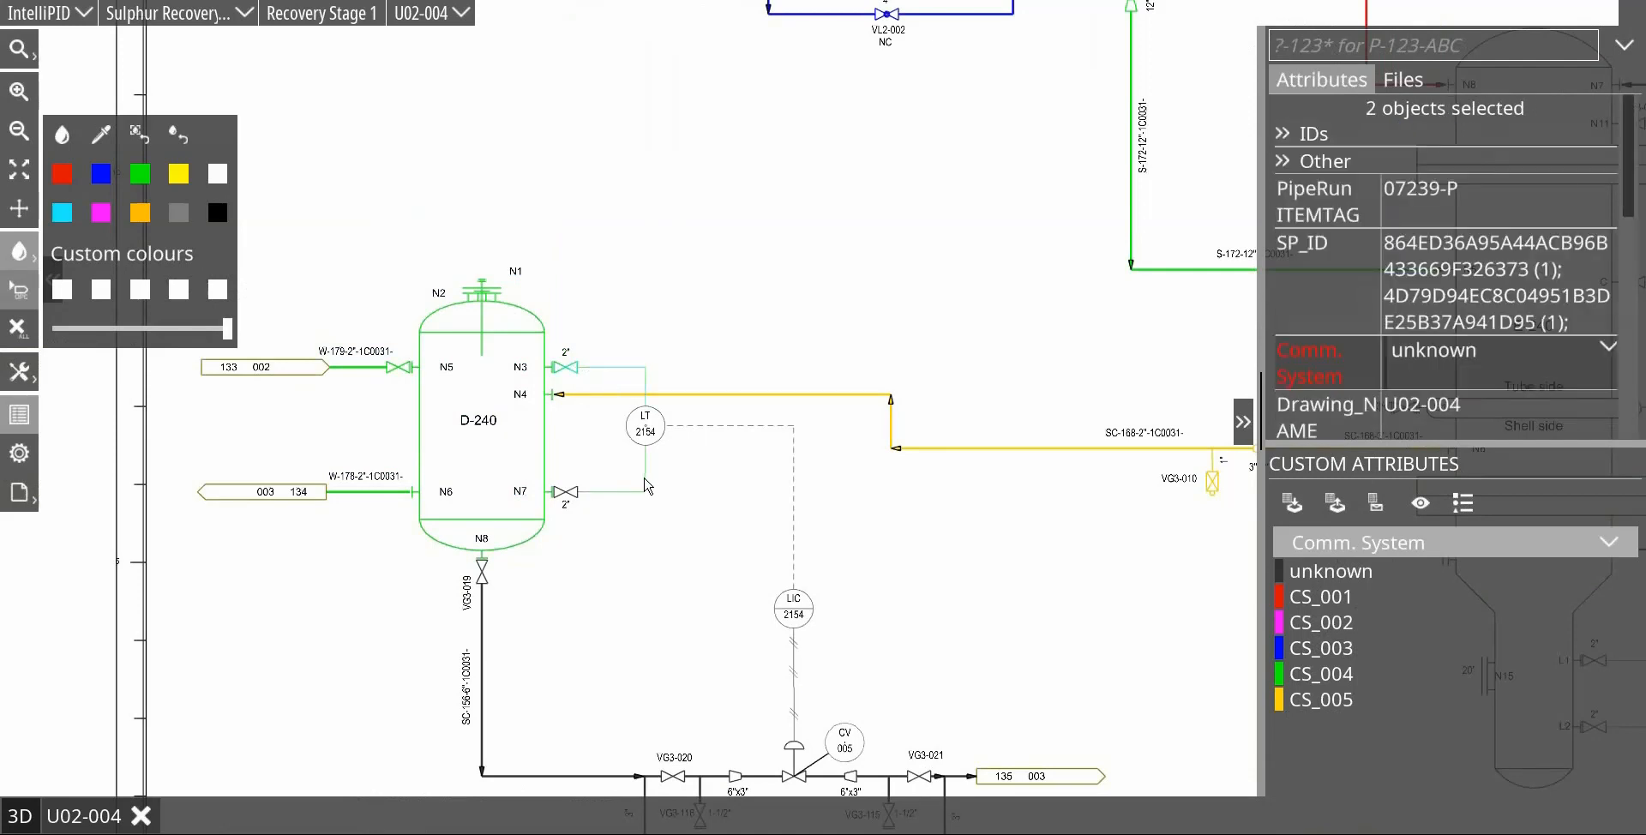
pyautogui.keyDown('ctrl'); pyautogui.click(646, 479); pyautogui.keyUp('ctrl')
pyautogui.keyDown('ctrl'); pyautogui.click(572, 501); pyautogui.keyUp('ctrl')
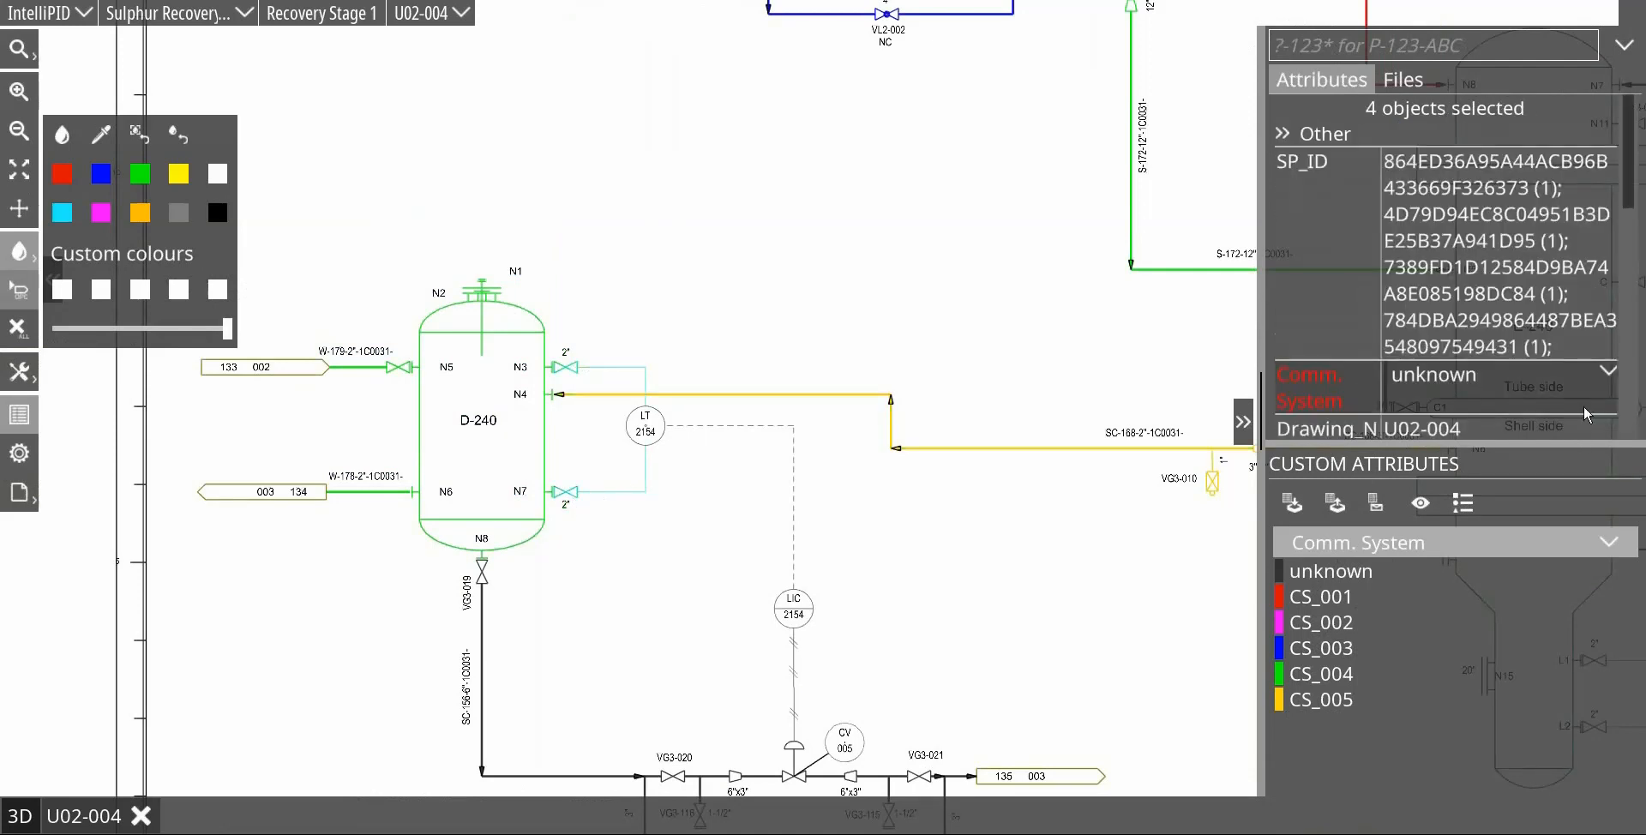
pyautogui.click(1606, 385)
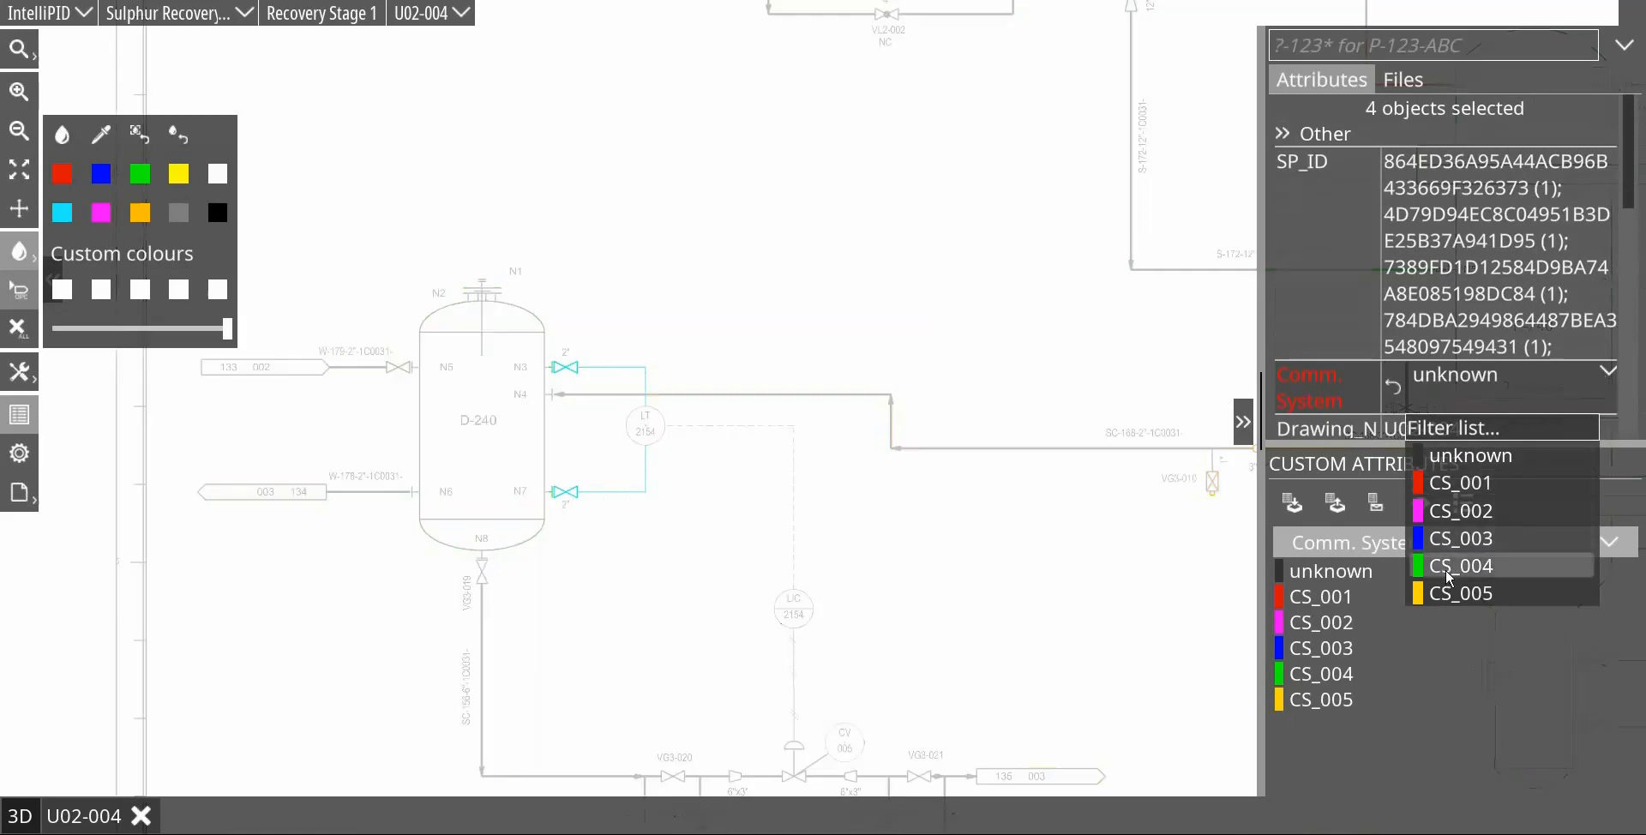
pyautogui.click(1248, 459)
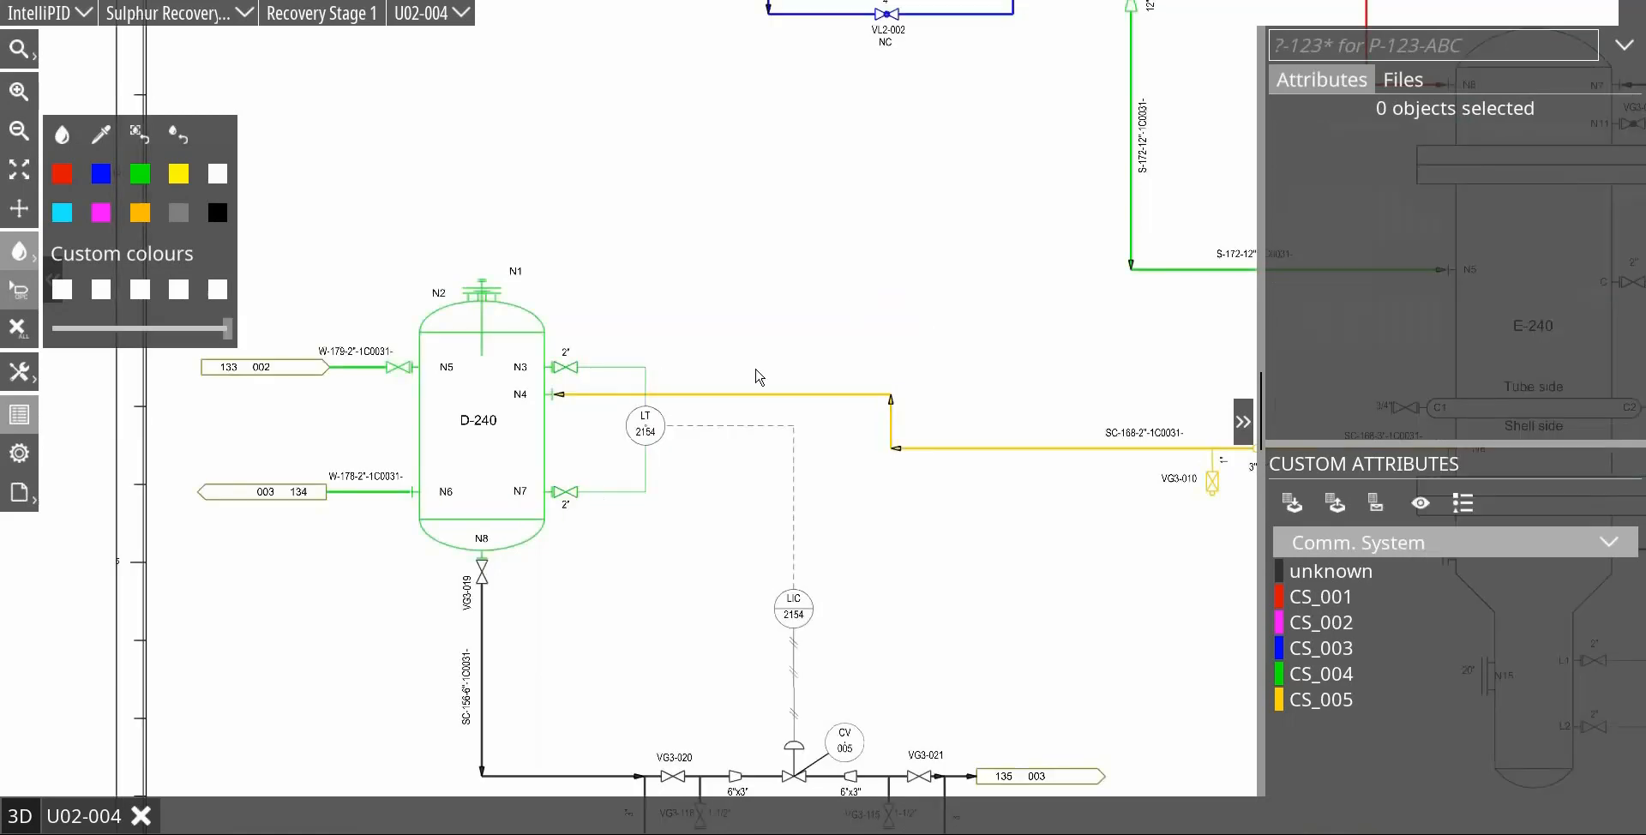
# Step: Create a PIDSketch file with its default name in the Webinar Files folder
pyautogui.scroll(-1, 1115, 527)
pyautogui.scroll(-2, 1114, 527)
pyautogui.moveTo(1115, 528); pyautogui.dragTo(714, 467)
pyautogui.moveTo(648, 288); pyautogui.dragTo(807, 382)
pyautogui.scroll(2, 785, 451)
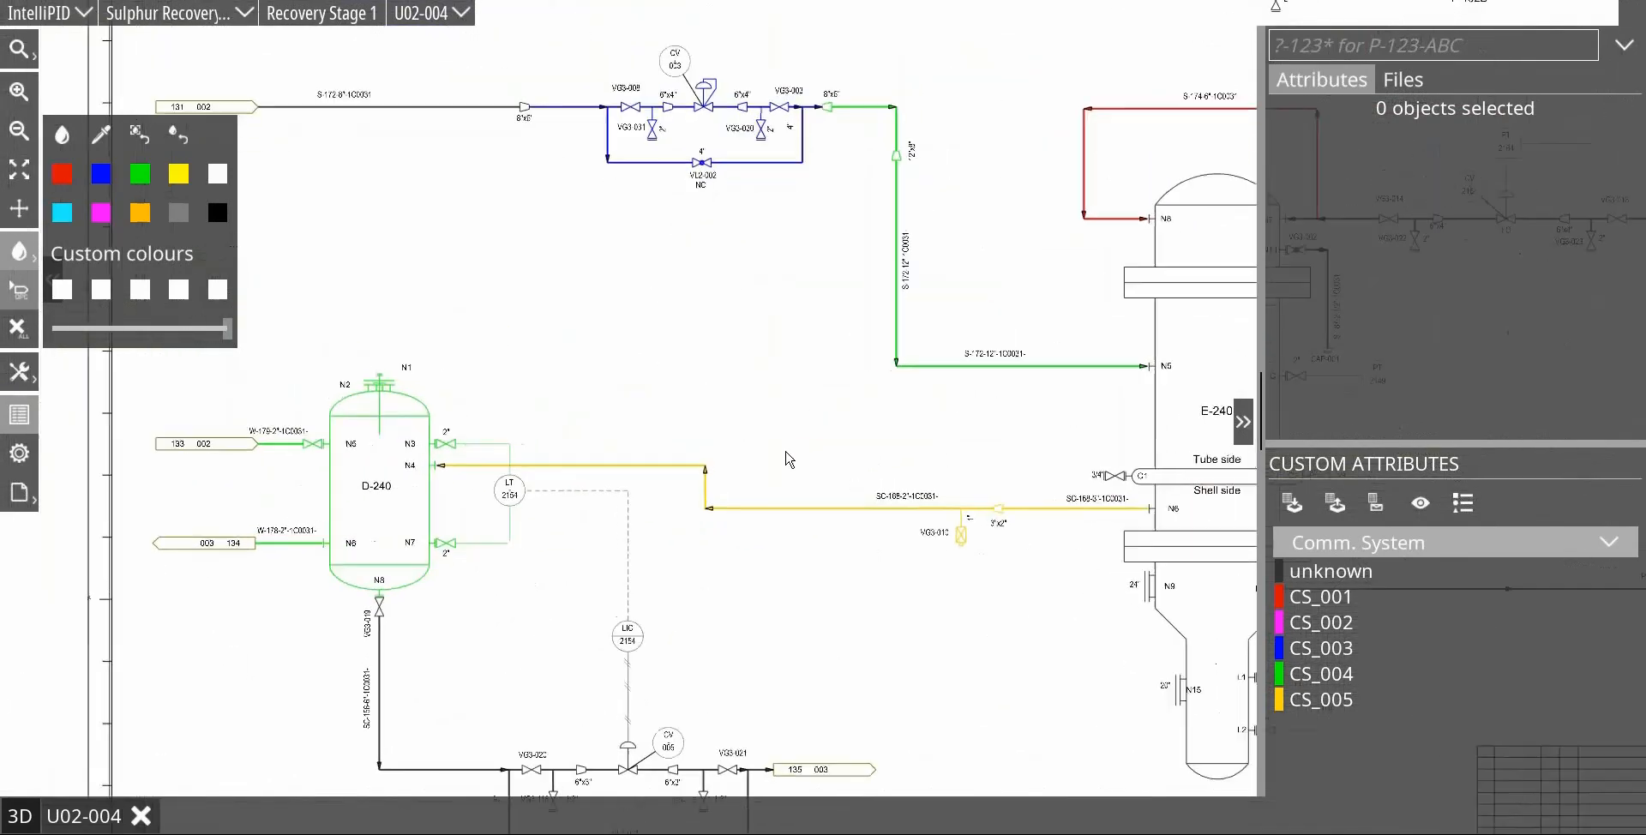
pyautogui.click(1405, 79)
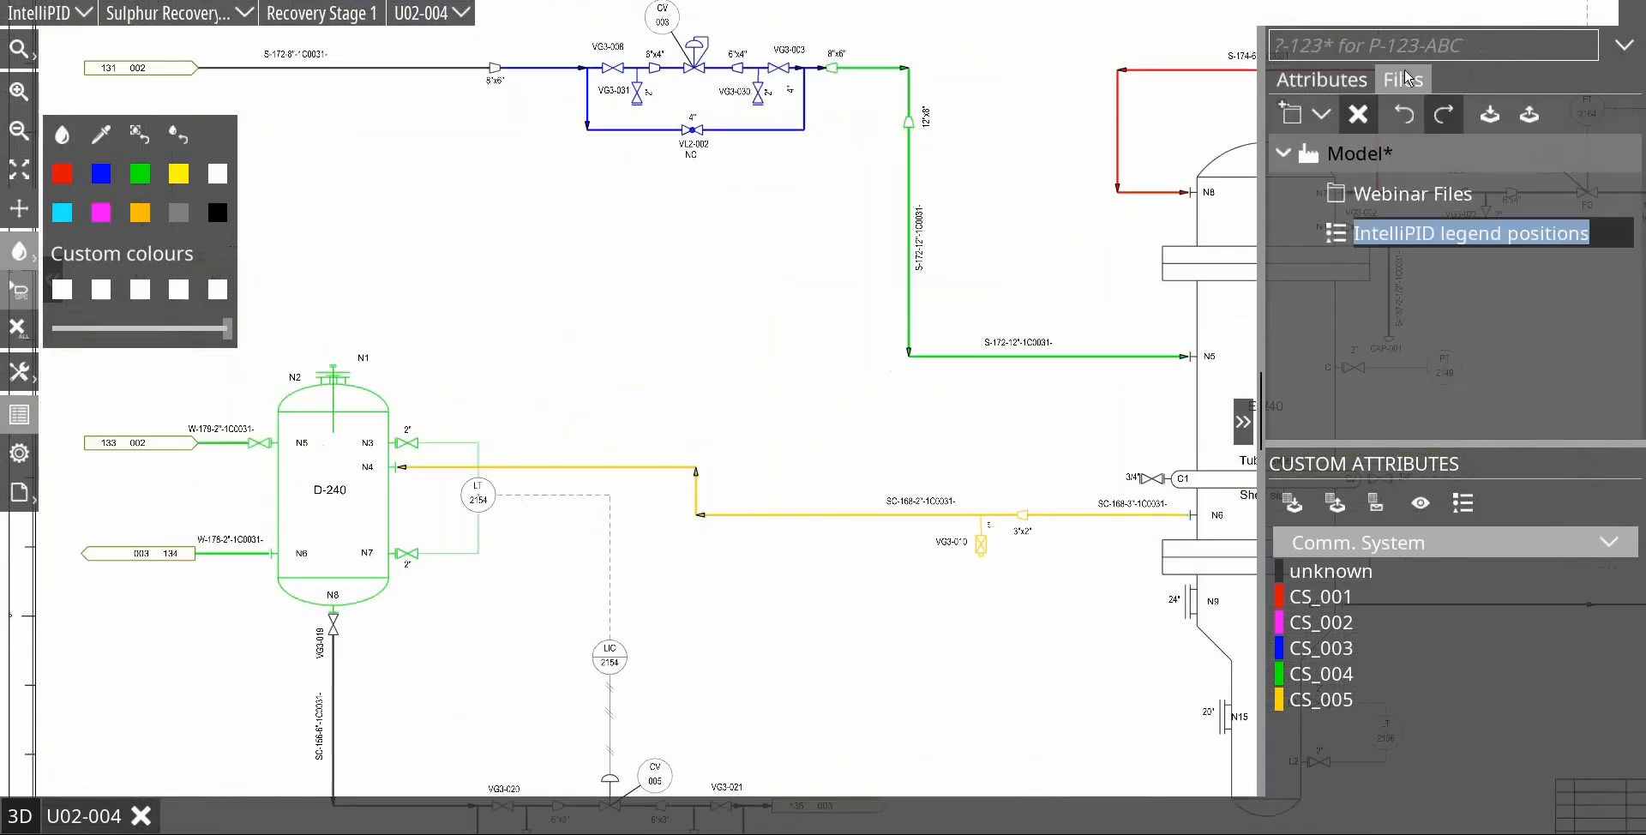
pyautogui.click(1407, 195)
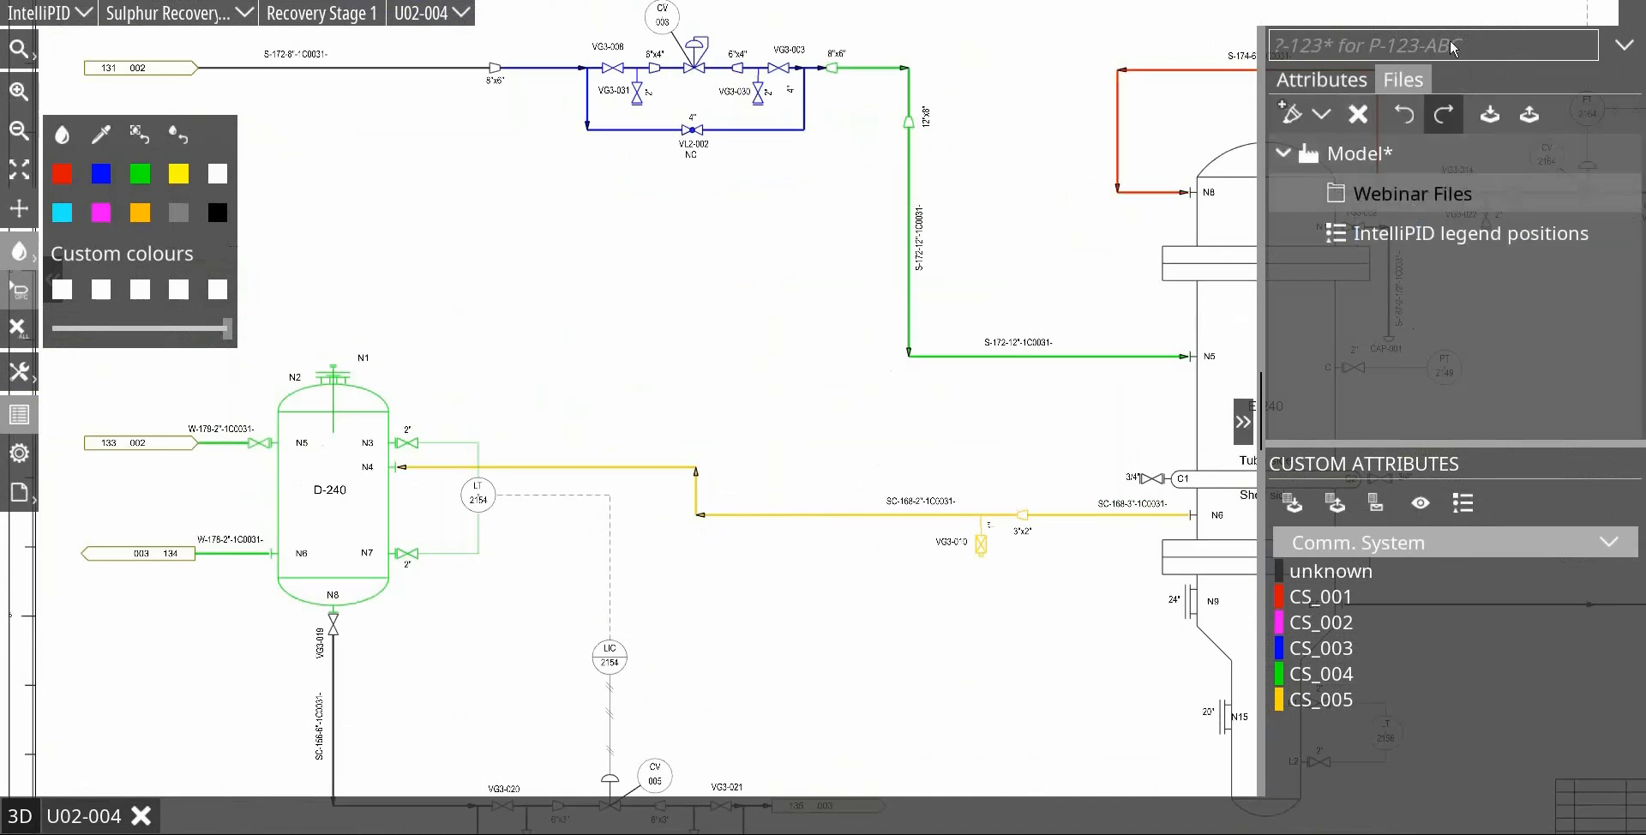
pyautogui.click(1321, 116)
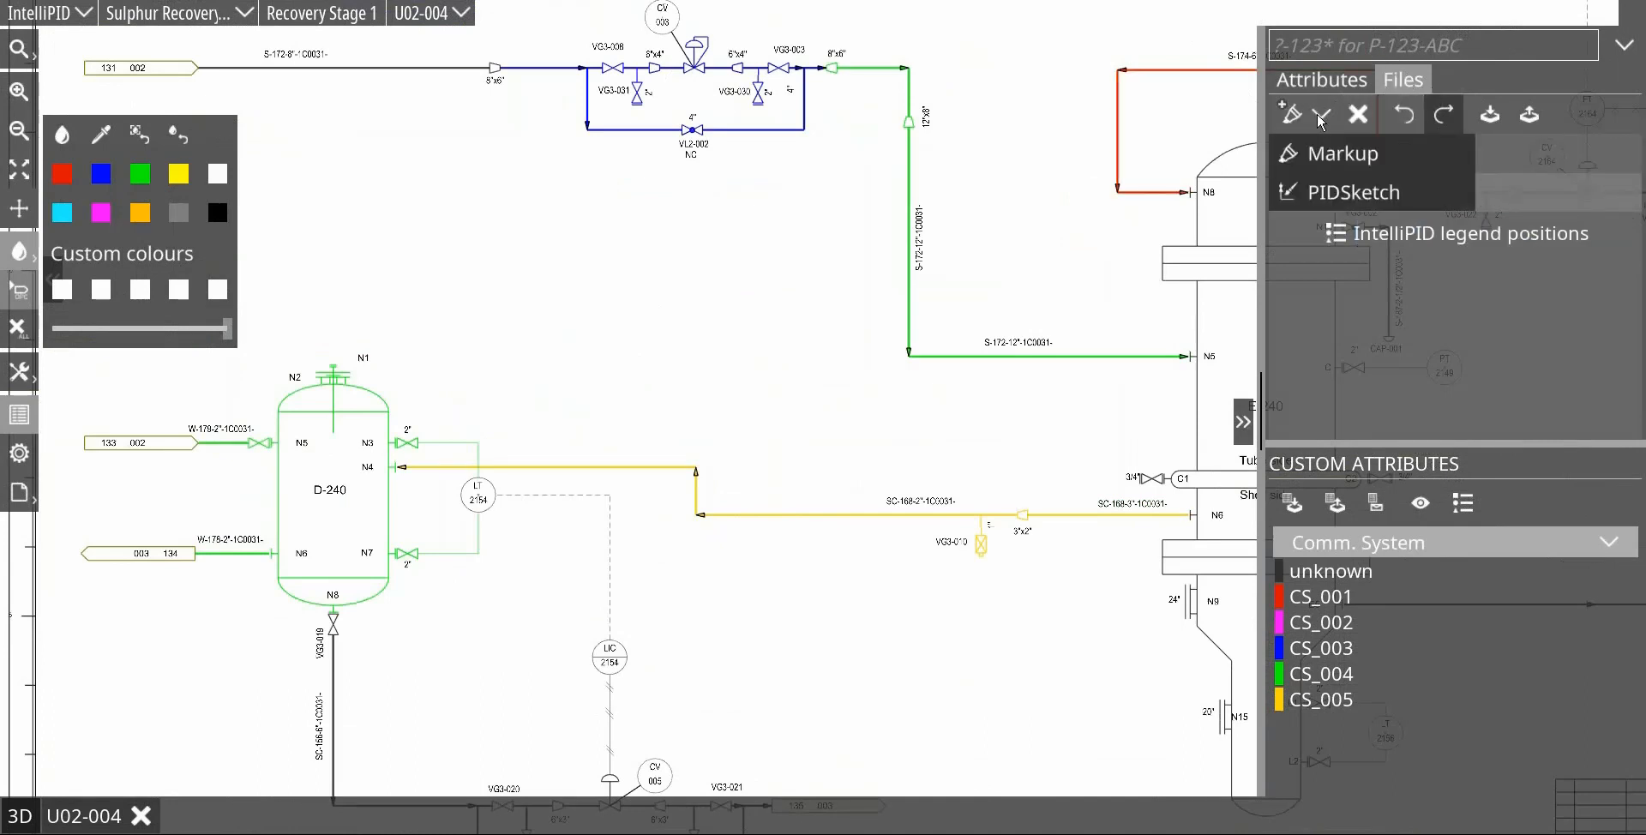
pyautogui.click(1321, 193)
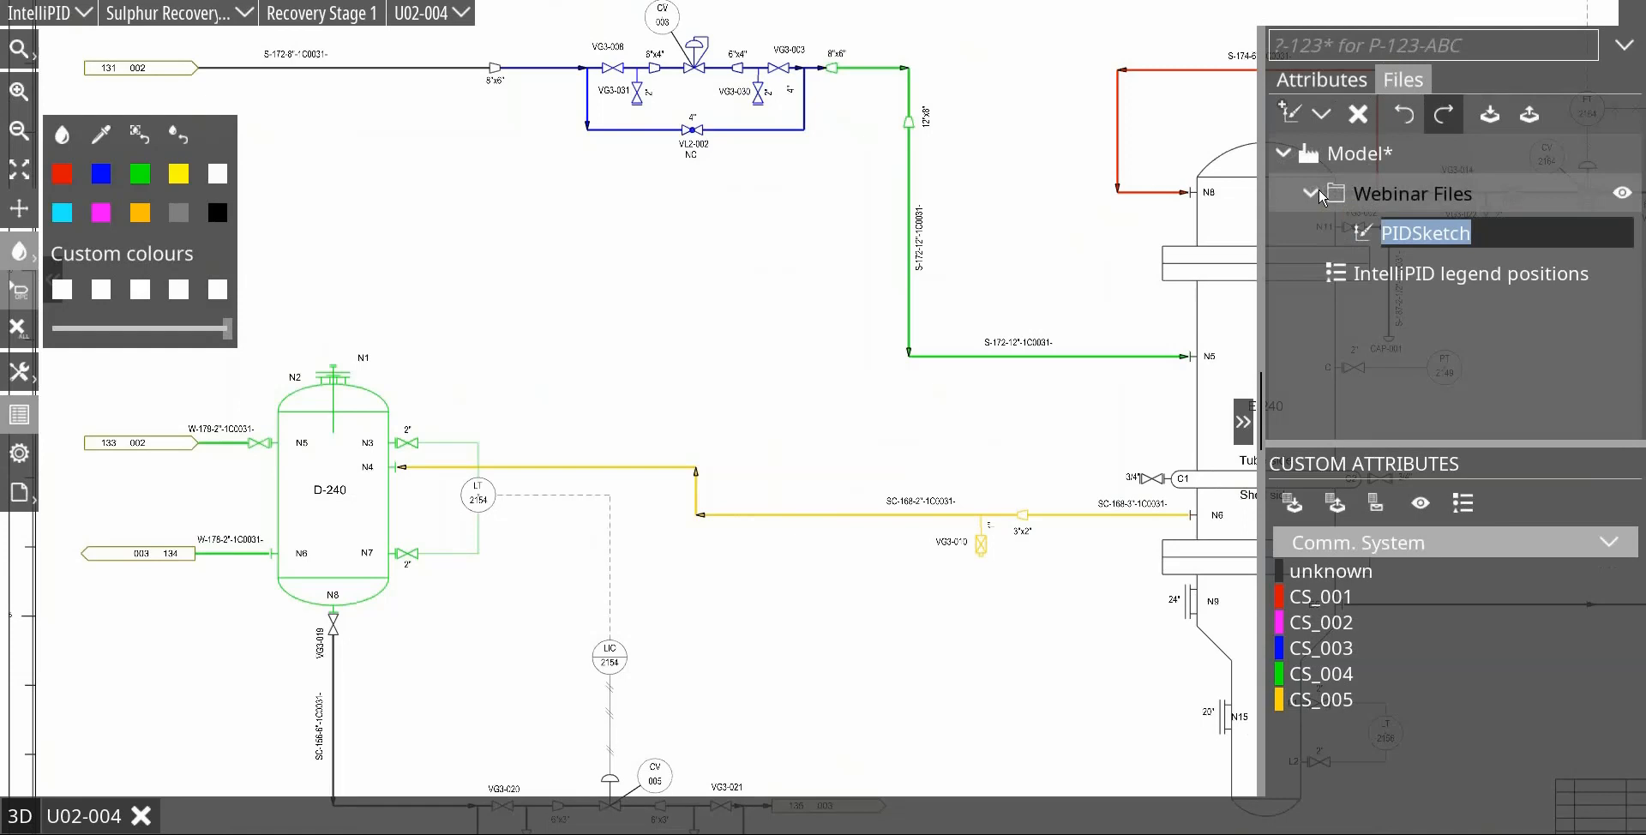
pyautogui.press('Return')
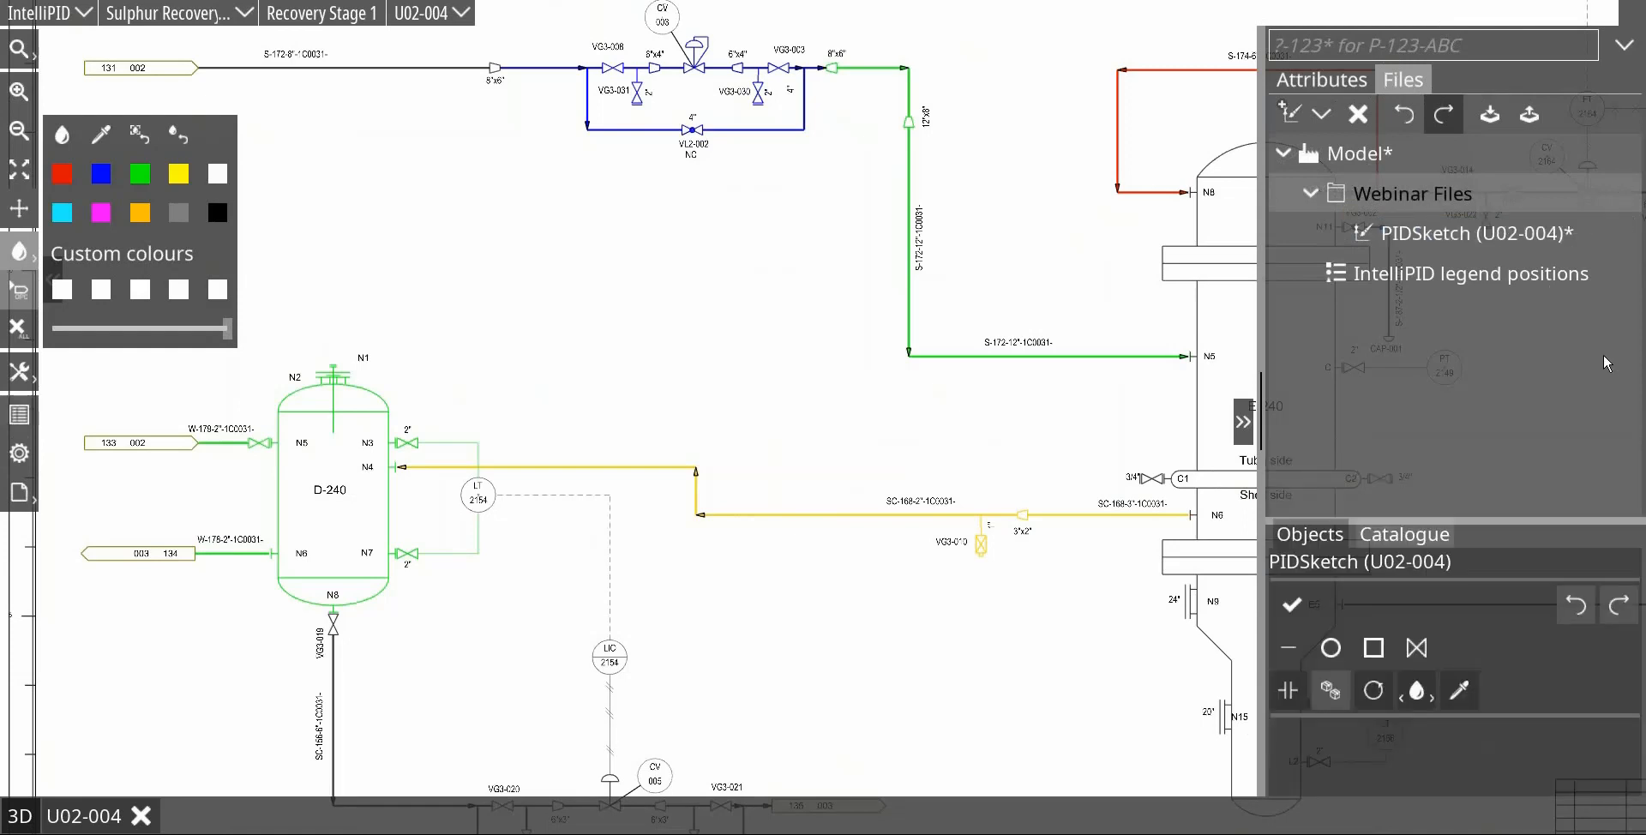
# Step: Place a LineBreak catalogue symbol on the SC-168-2" line between D-240 nozzle N4 and the line's bend
pyautogui.click(1432, 539)
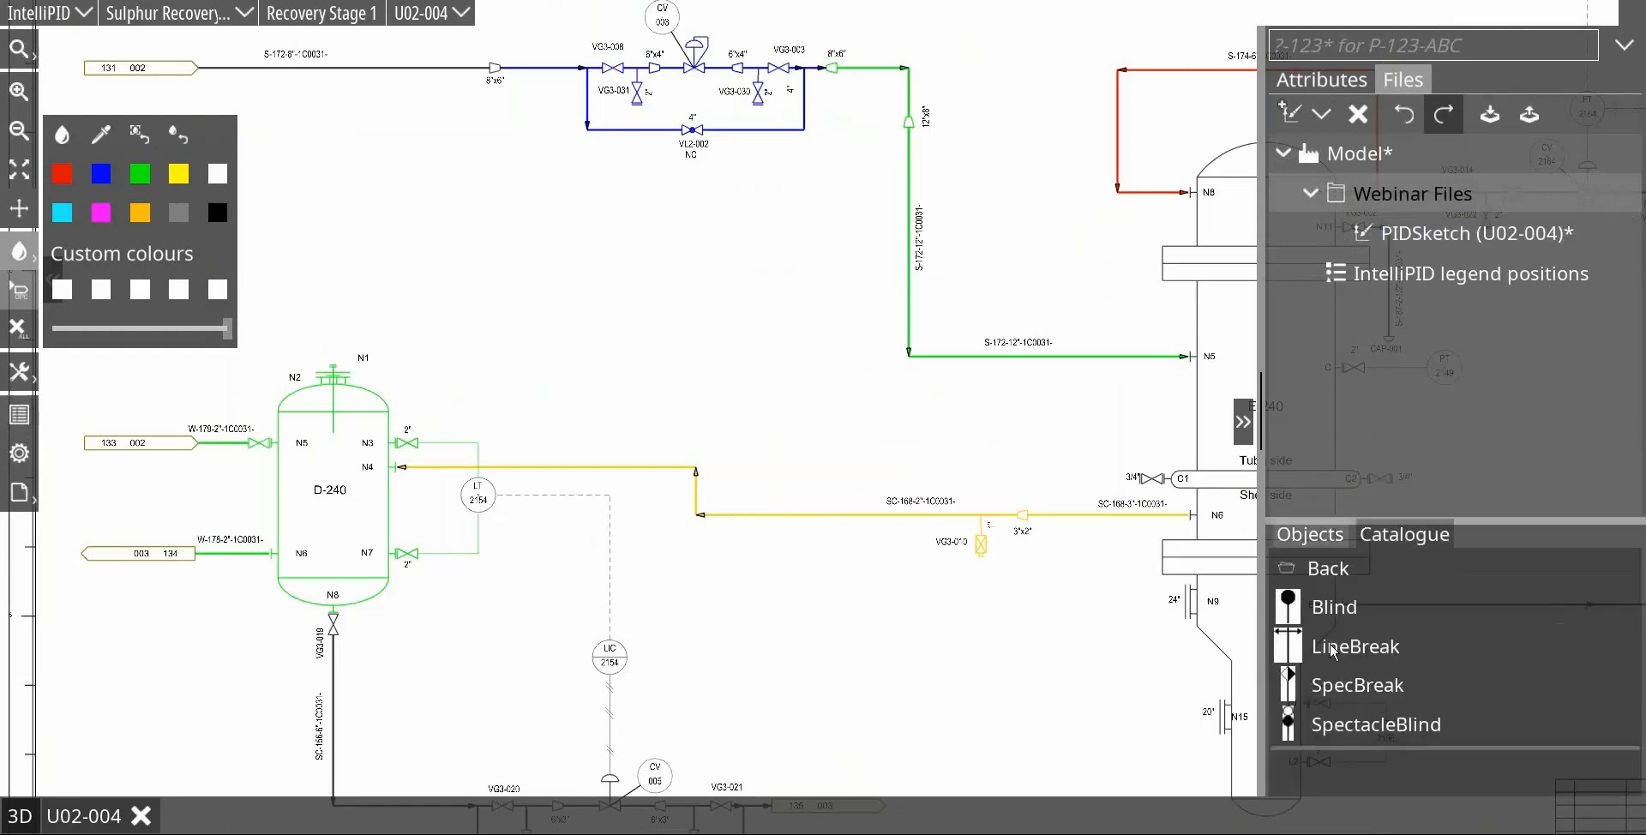
pyautogui.moveTo(1292, 643)
pyautogui.mouseDown()
pyautogui.moveTo(819, 347)
pyautogui.moveTo(681, 425)
pyautogui.moveTo(664, 459)
pyautogui.mouseUp()
pyautogui.scroll(5, 659, 464)
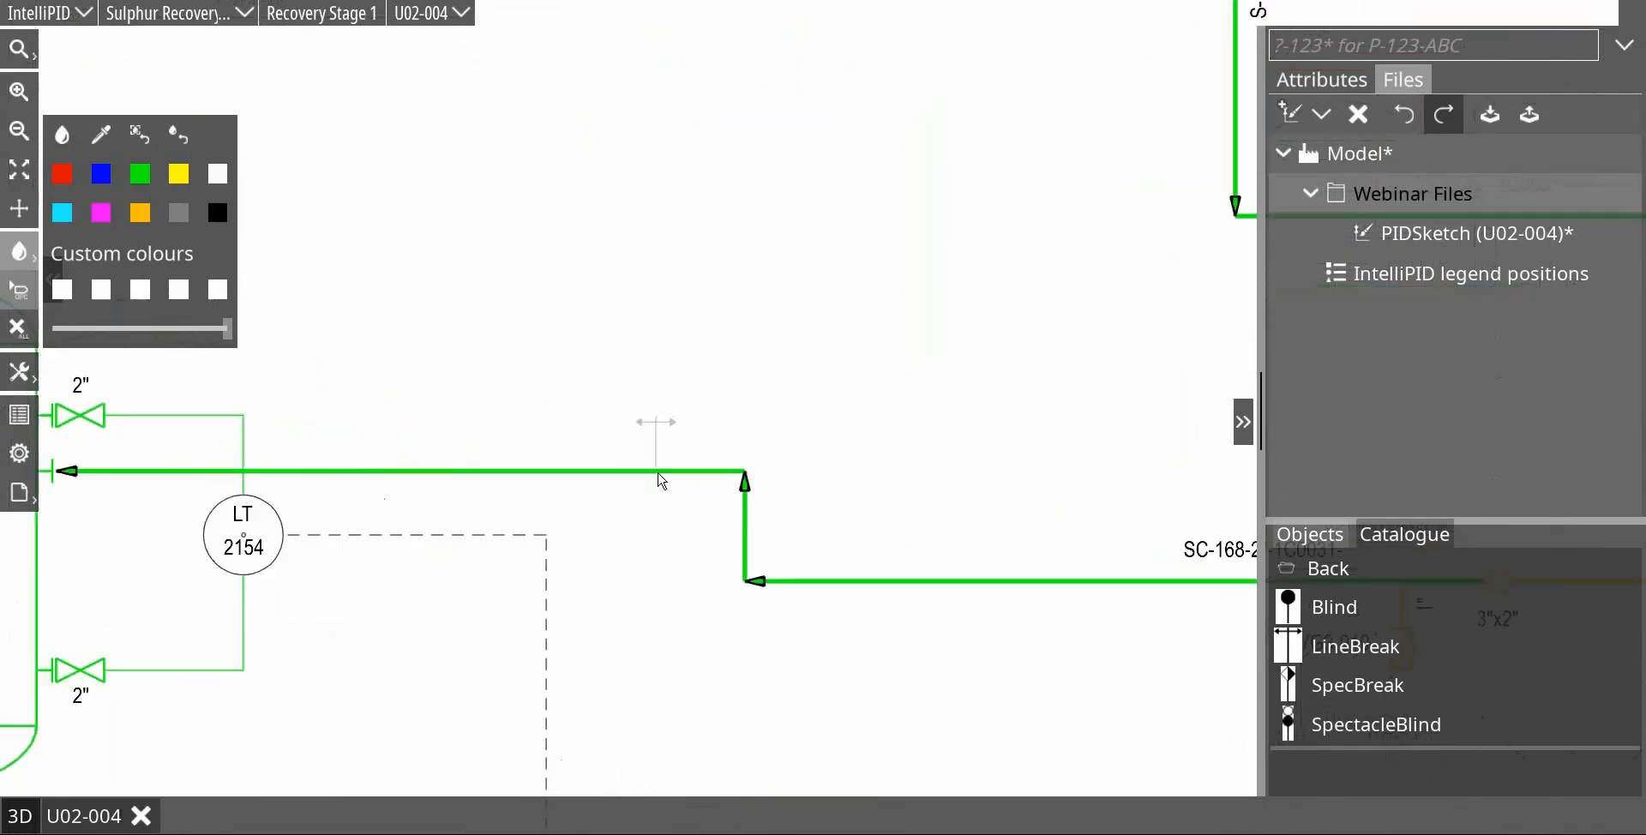
pyautogui.moveTo(656, 481); pyautogui.dragTo(653, 477)
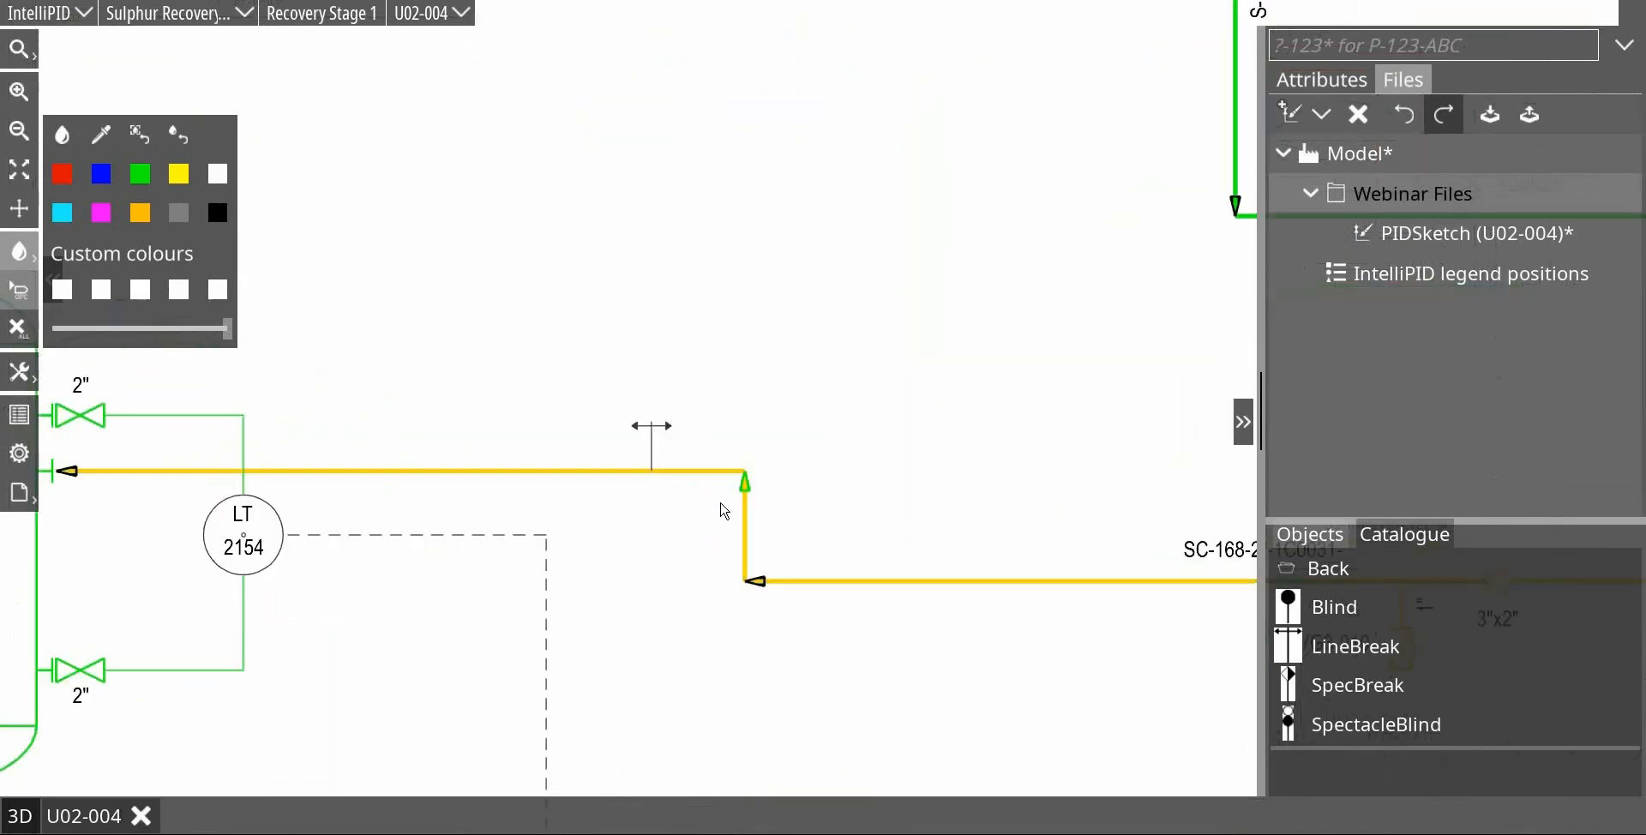
pyautogui.scroll(-4, 798, 395)
pyautogui.scroll(-1, 802, 387)
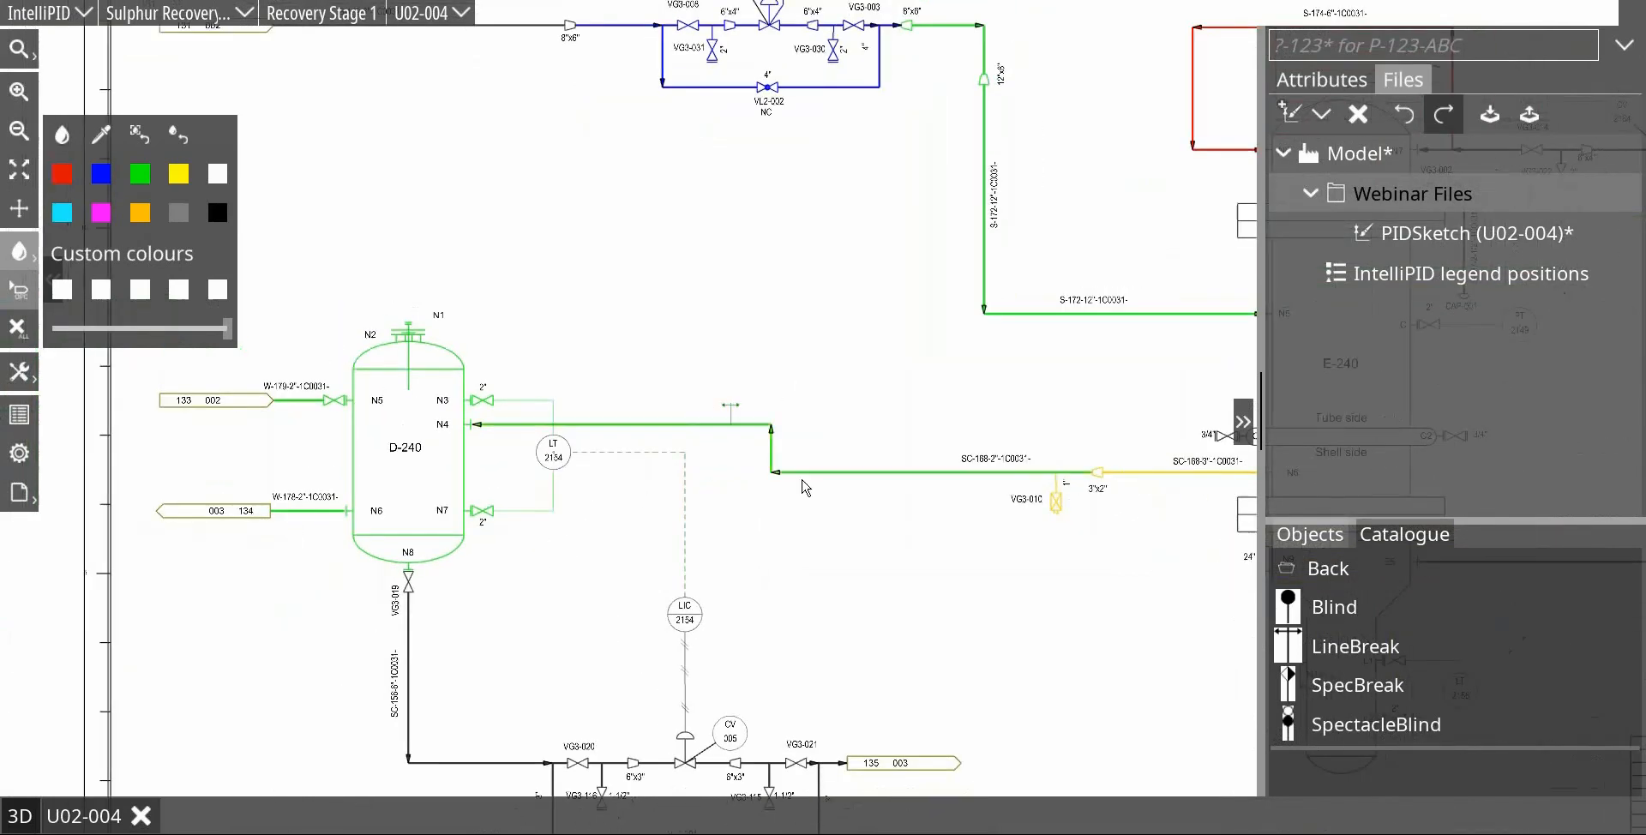
pyautogui.scroll(2, 895, 424)
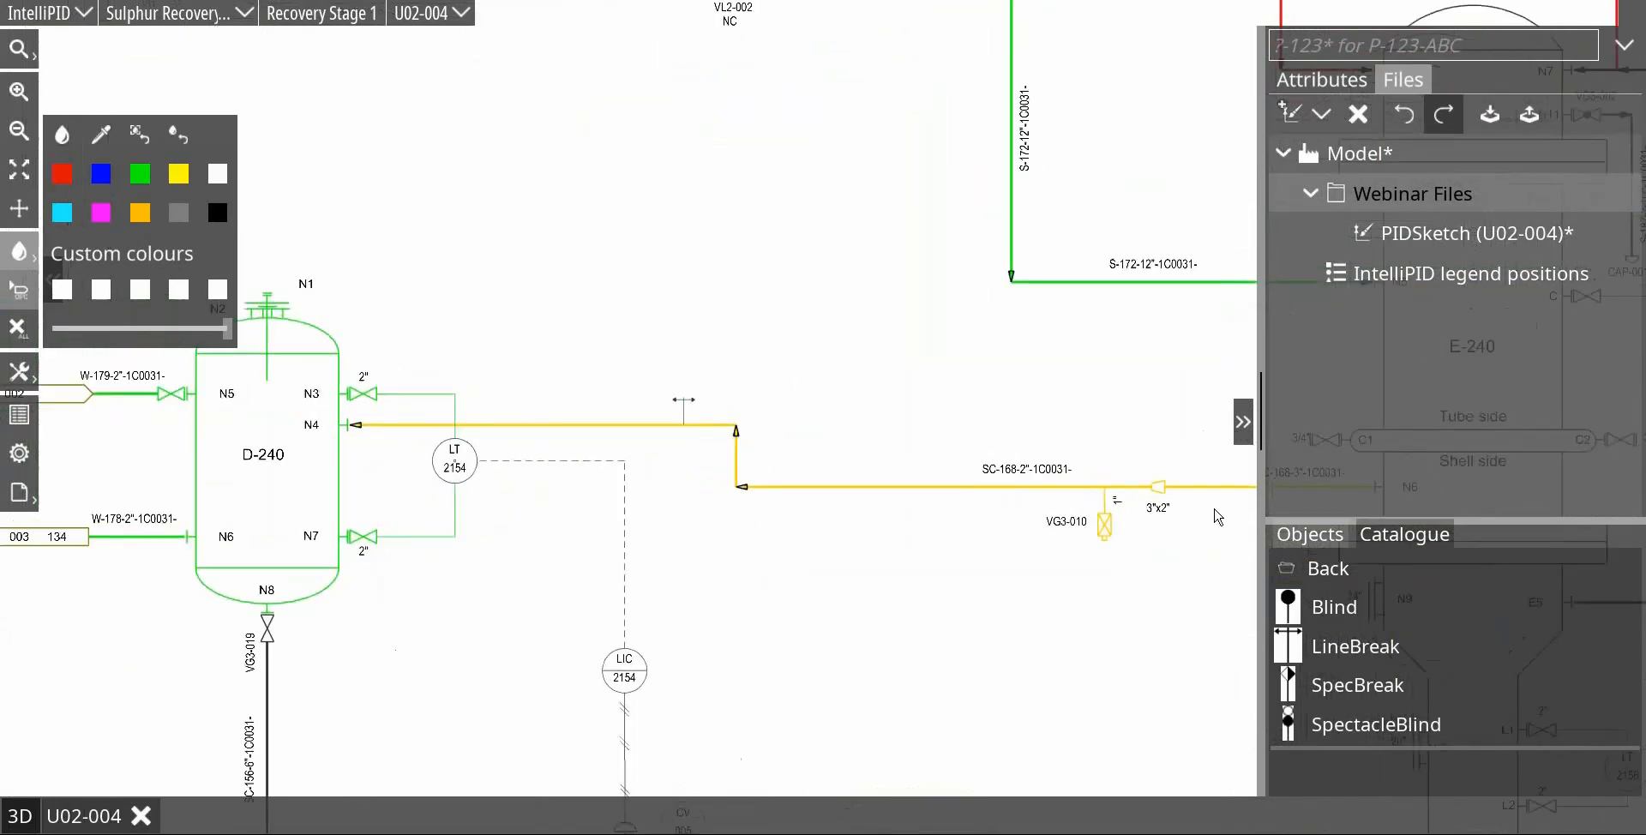
# Step: Break the SC-168-2" line at the LineBreak symbol and make the segment towards D-240 nozzle N4 a new object
pyautogui.click(1331, 537)
pyautogui.scroll(6, 662, 415)
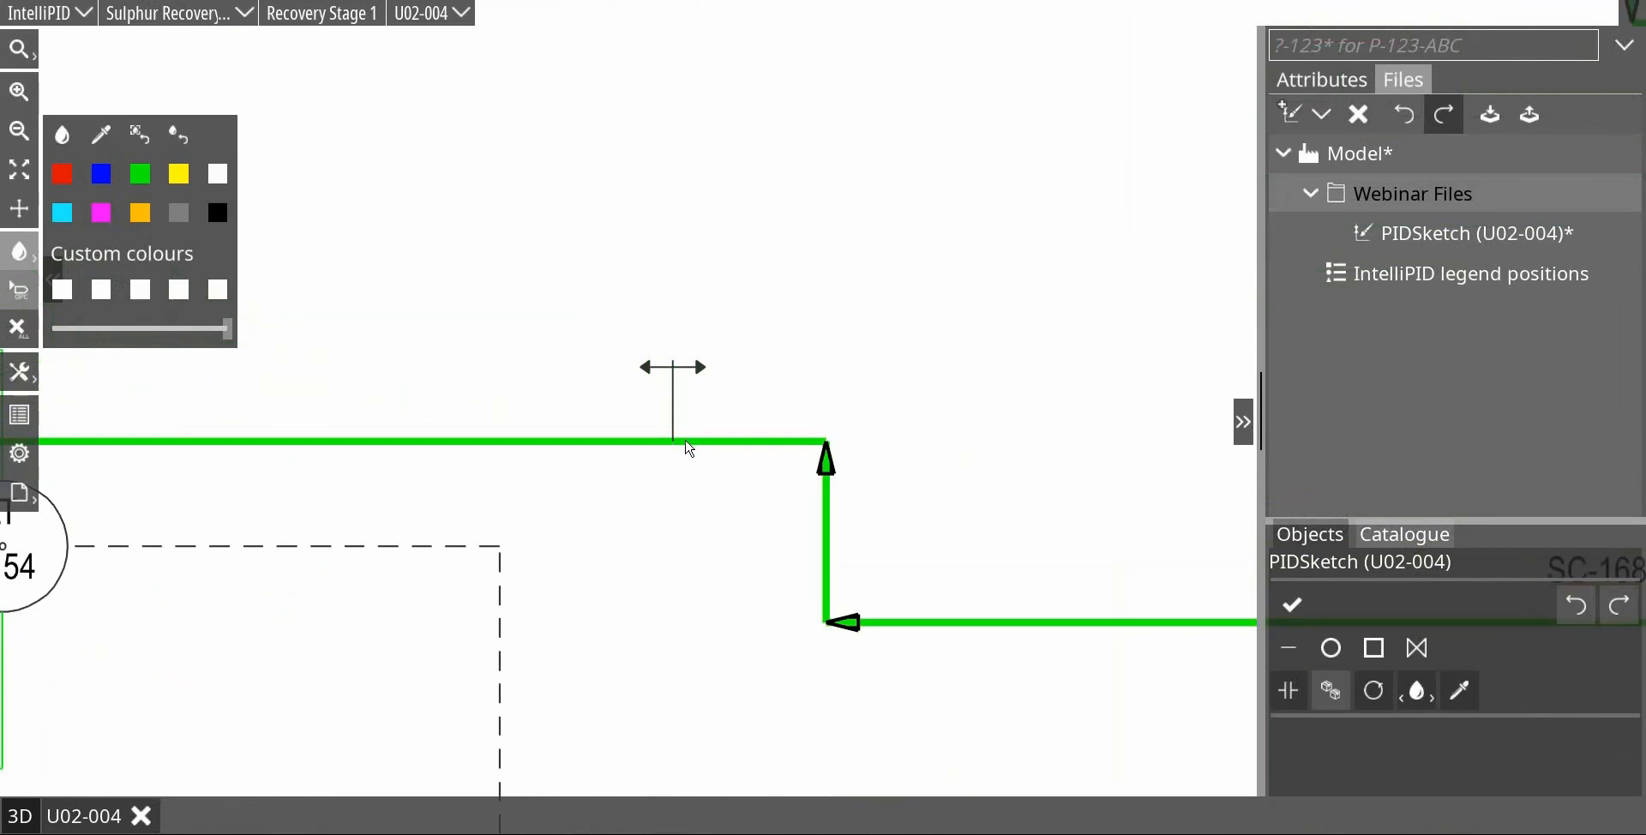
pyautogui.click(686, 443)
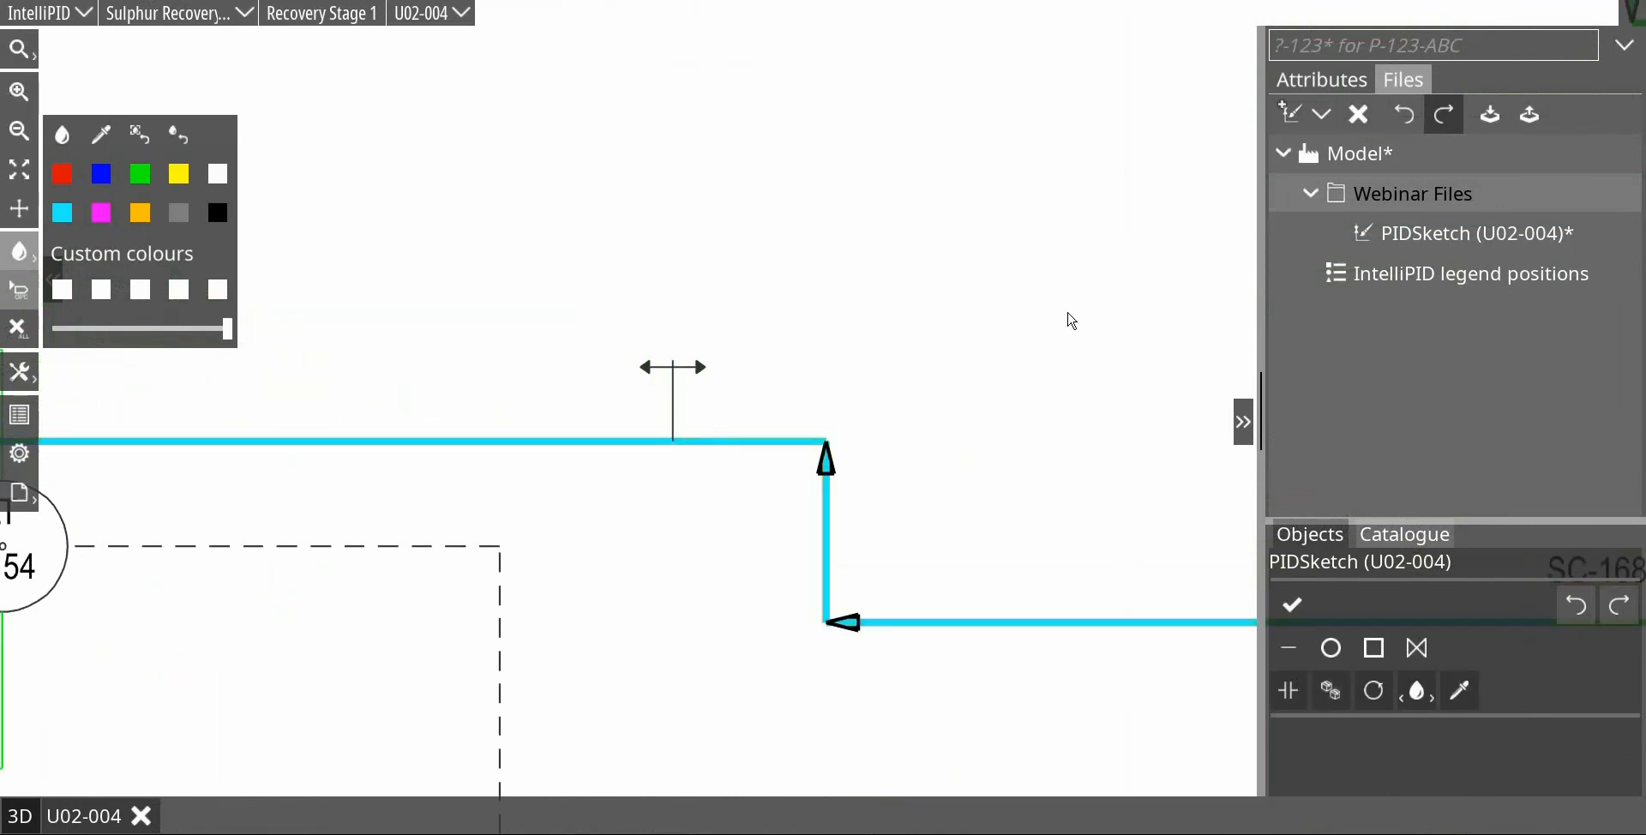
pyautogui.scroll(-3, 1033, 331)
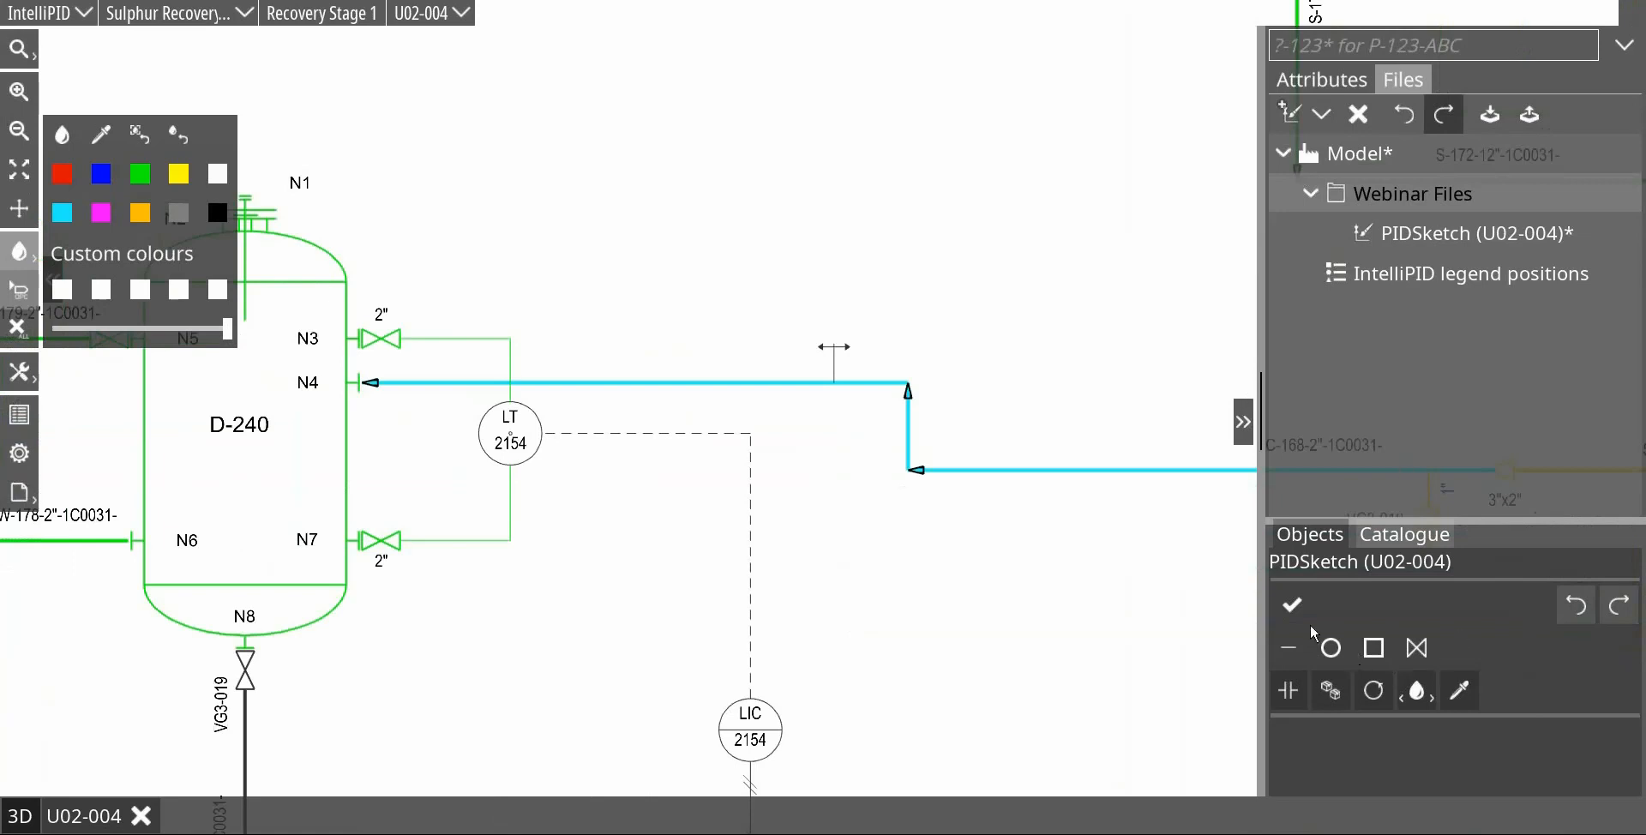
pyautogui.click(1288, 693)
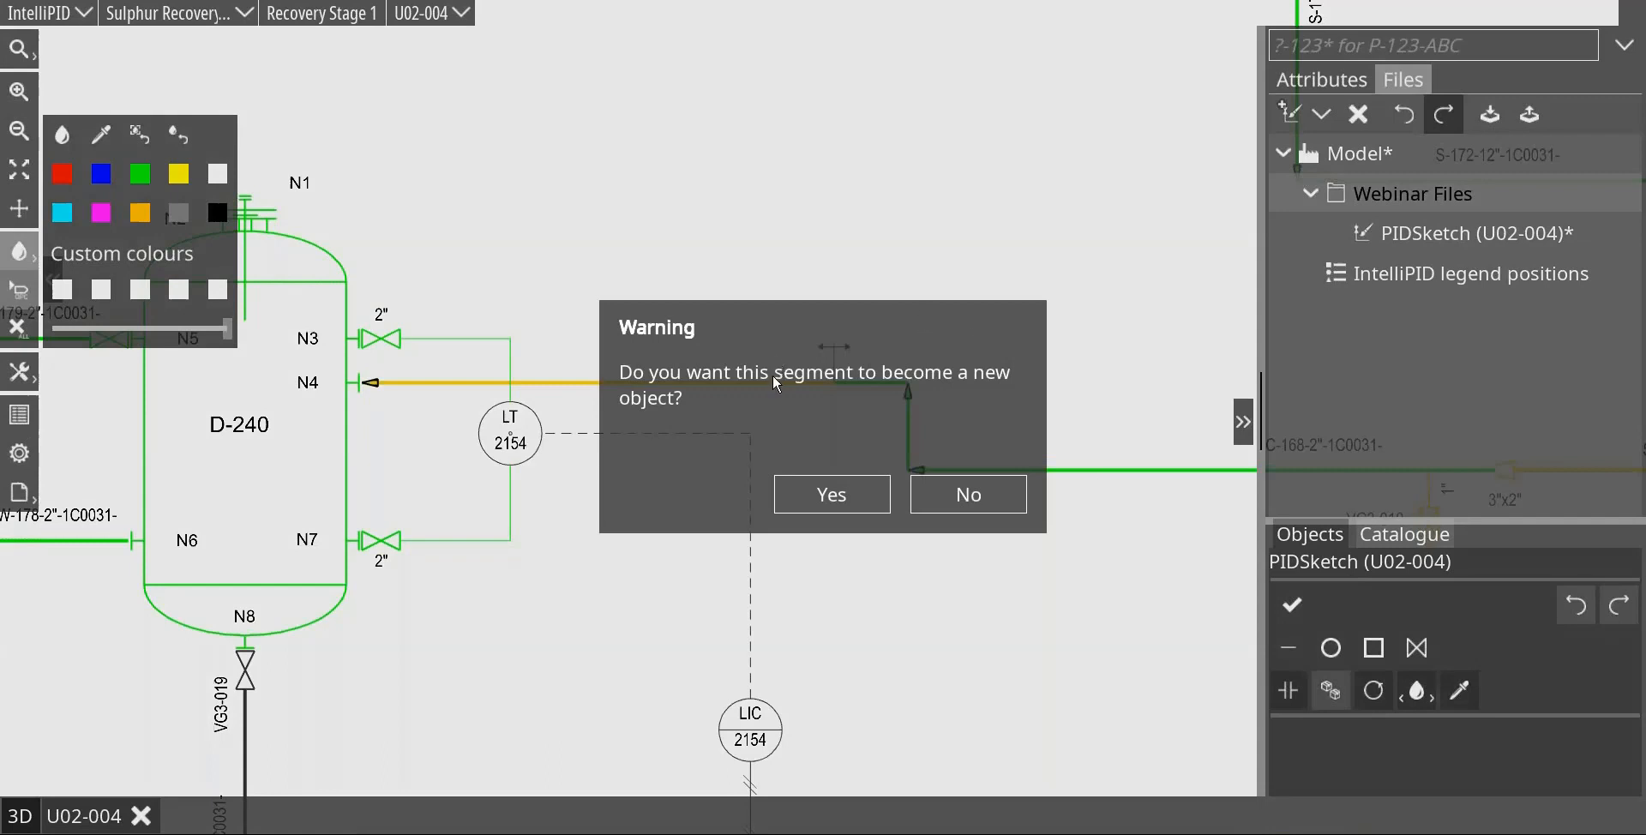
pyautogui.click(823, 505)
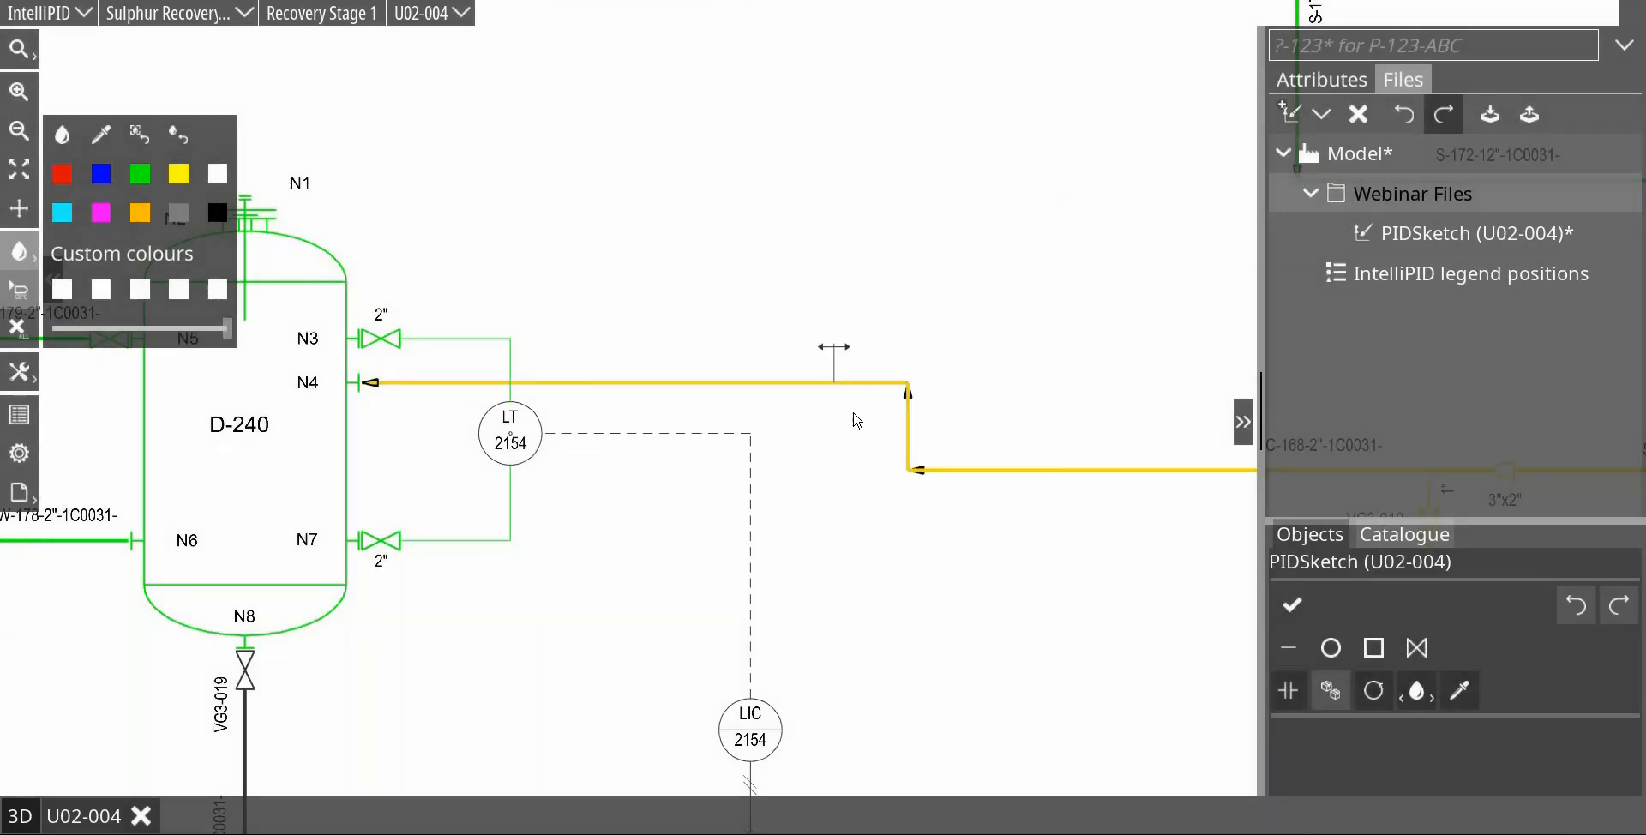
# Step: Set the Comm. System of the SC-168-2" segment between the line break and D-240 nozzle N4 to CS_004
pyautogui.click(709, 382)
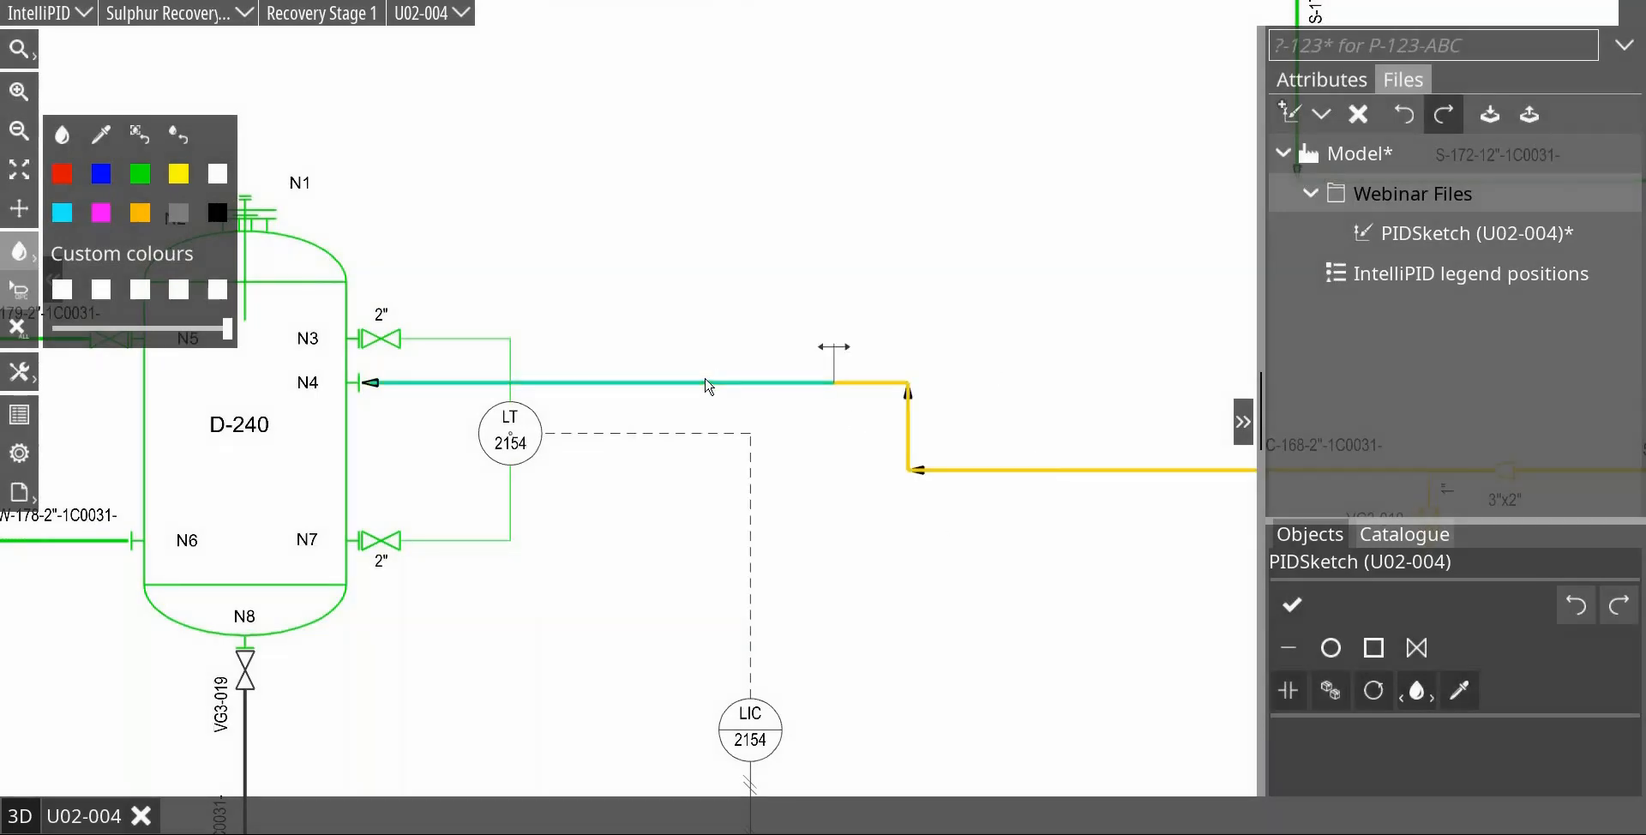
pyautogui.click(1305, 79)
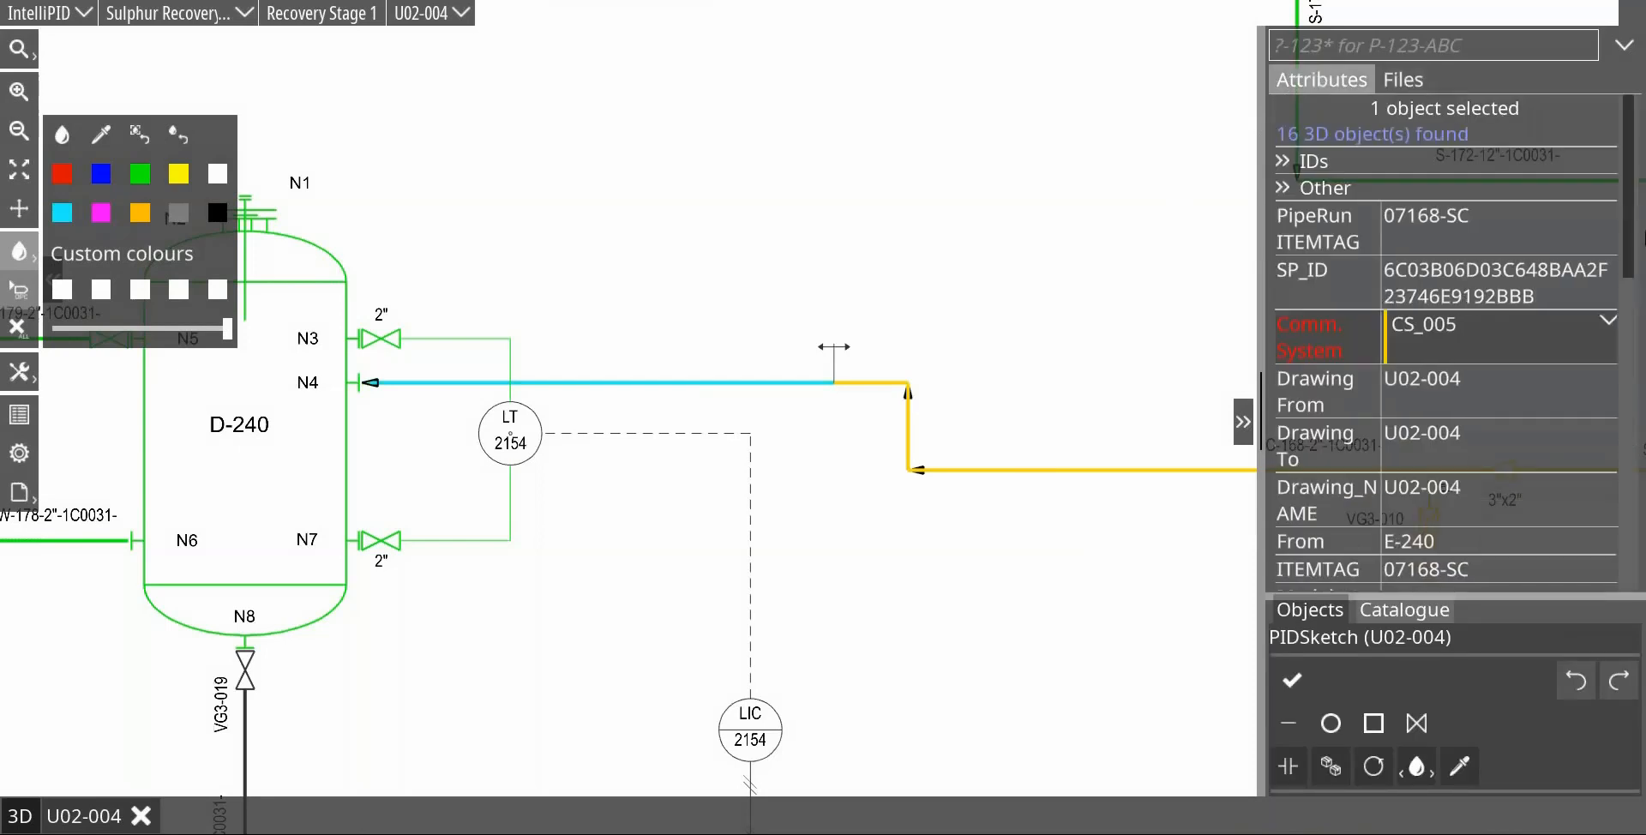
pyautogui.click(1612, 324)
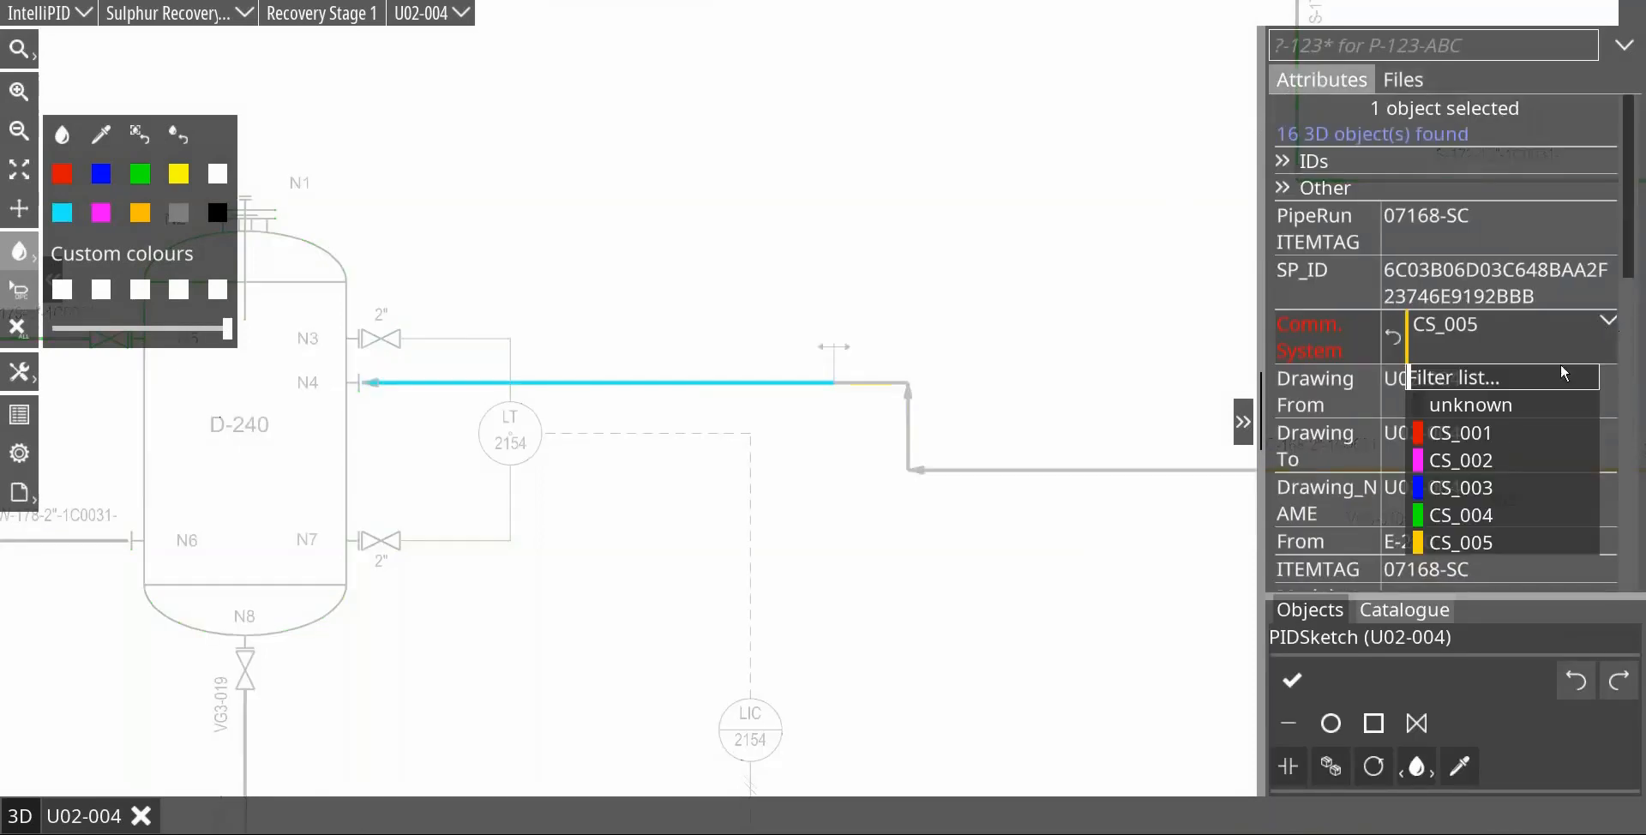
pyautogui.click(1468, 515)
pyautogui.scroll(-5, 926, 300)
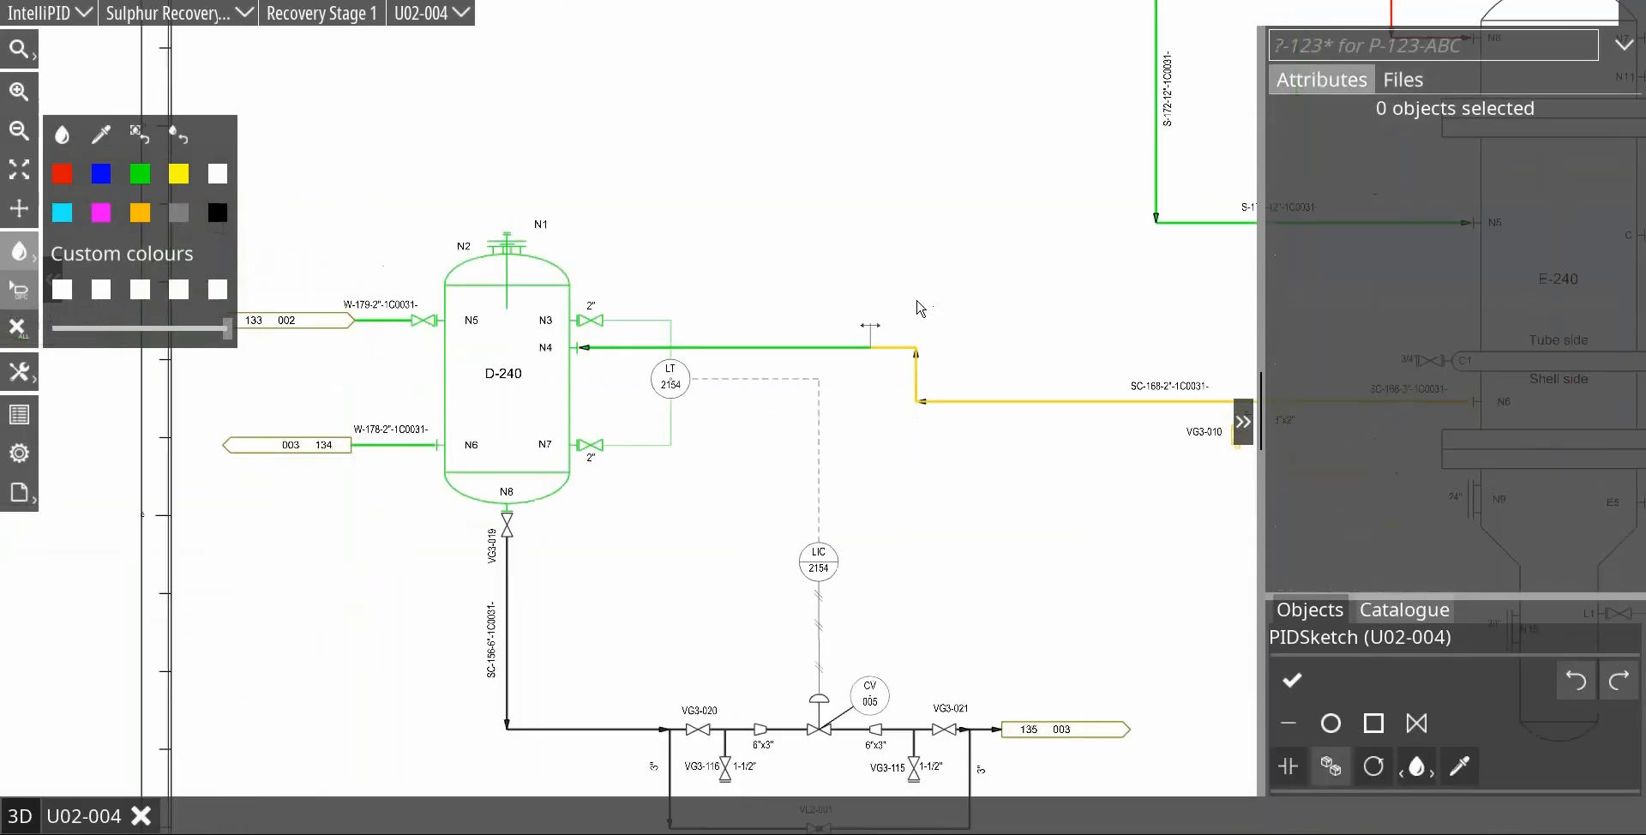
pyautogui.scroll(2, 1063, 384)
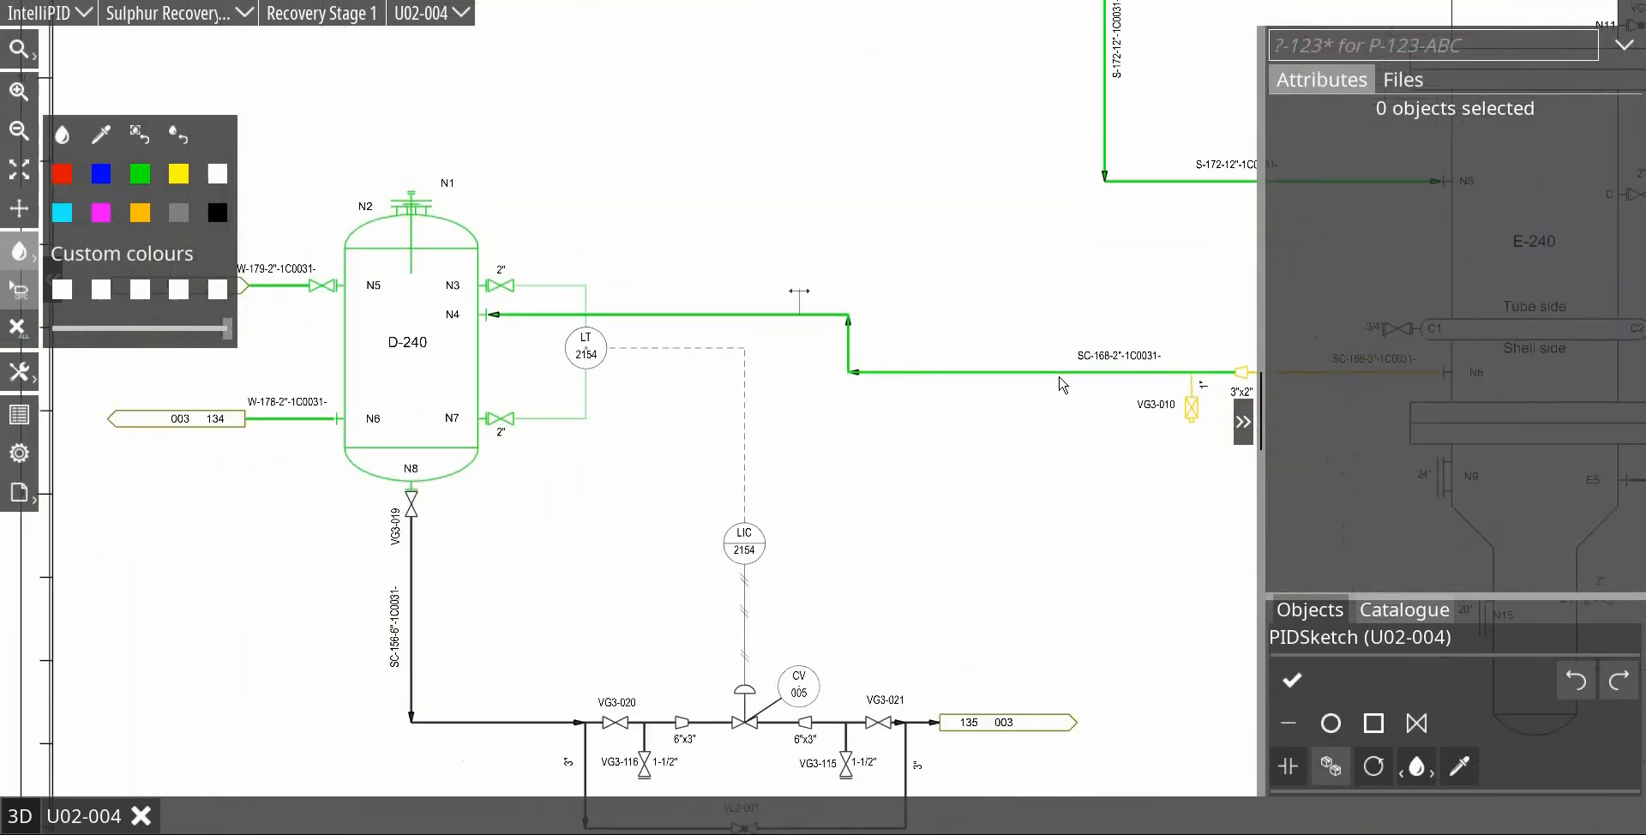
pyautogui.click(1072, 373)
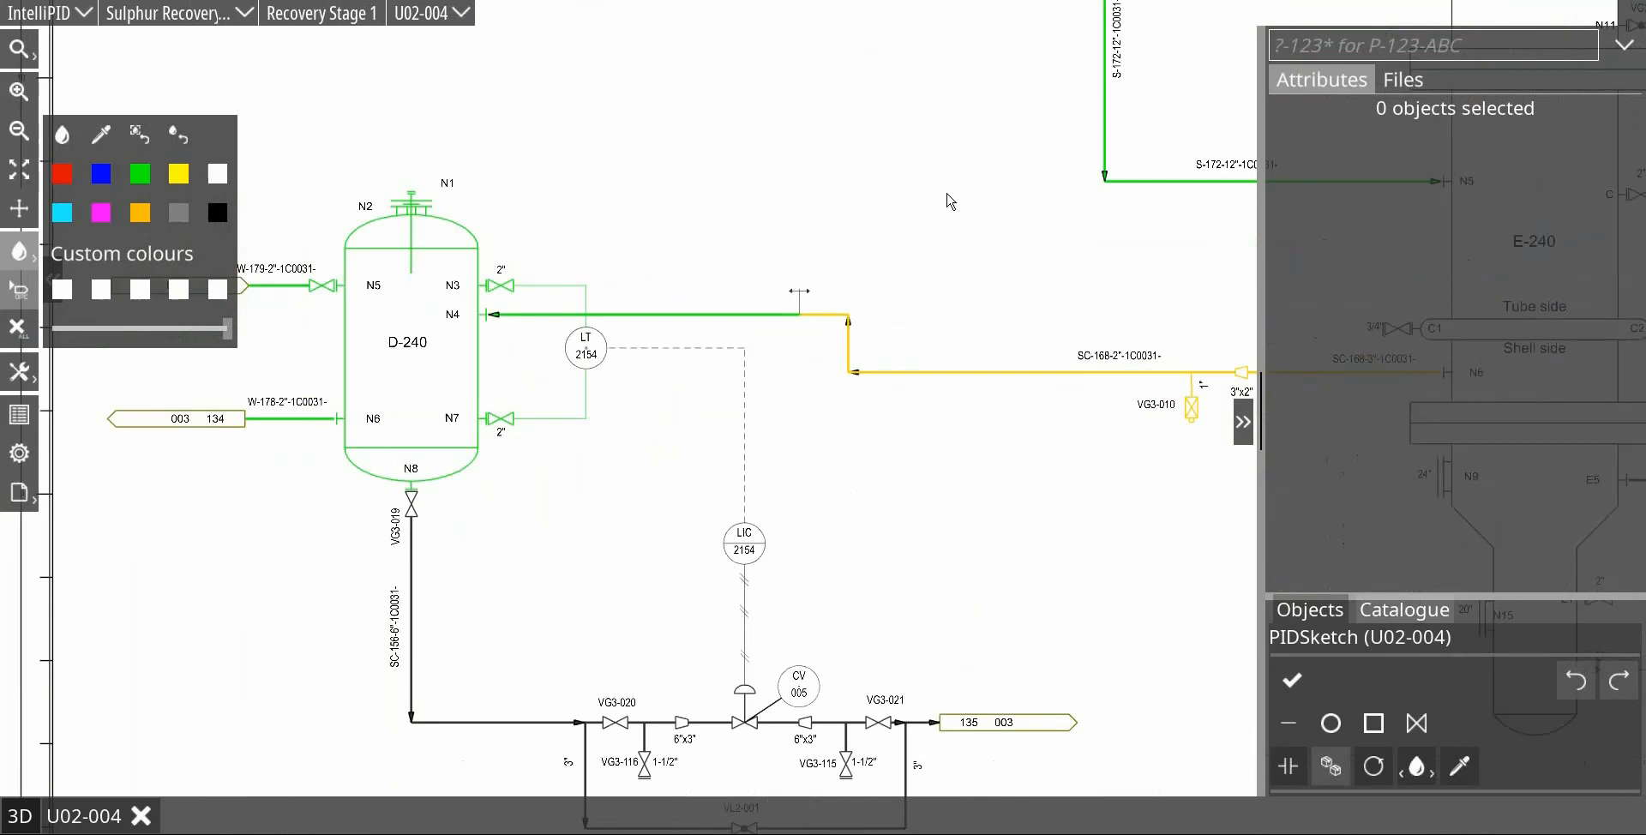
# Step: Place the Comm. System values CS_005 and CS_004 as labels on the SC-168-2" segments either side of the line break
pyautogui.scroll(2, 950, 201)
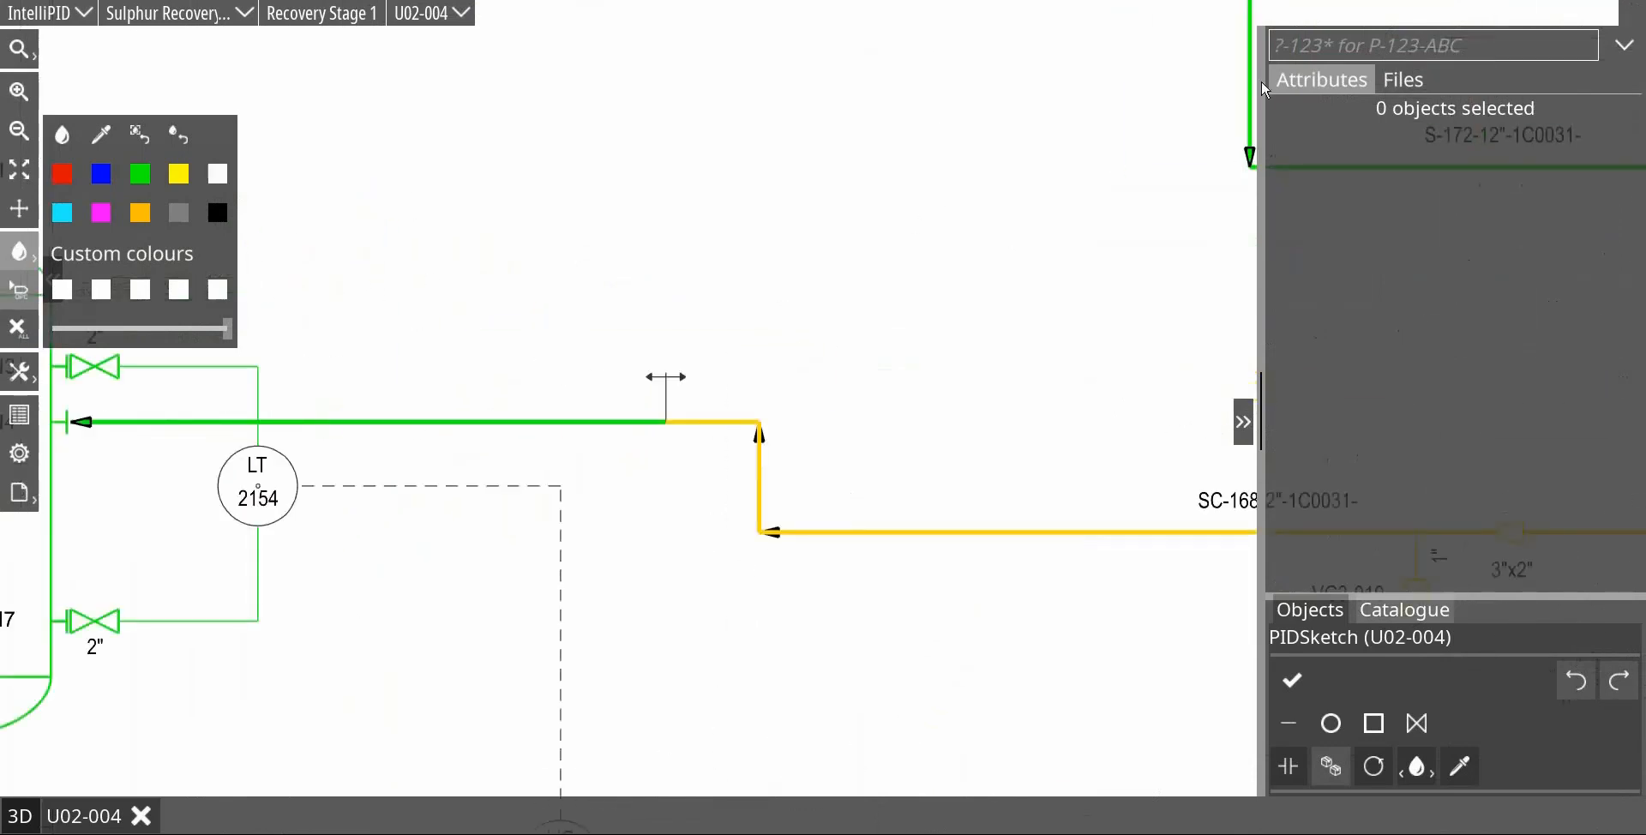
pyautogui.click(709, 426)
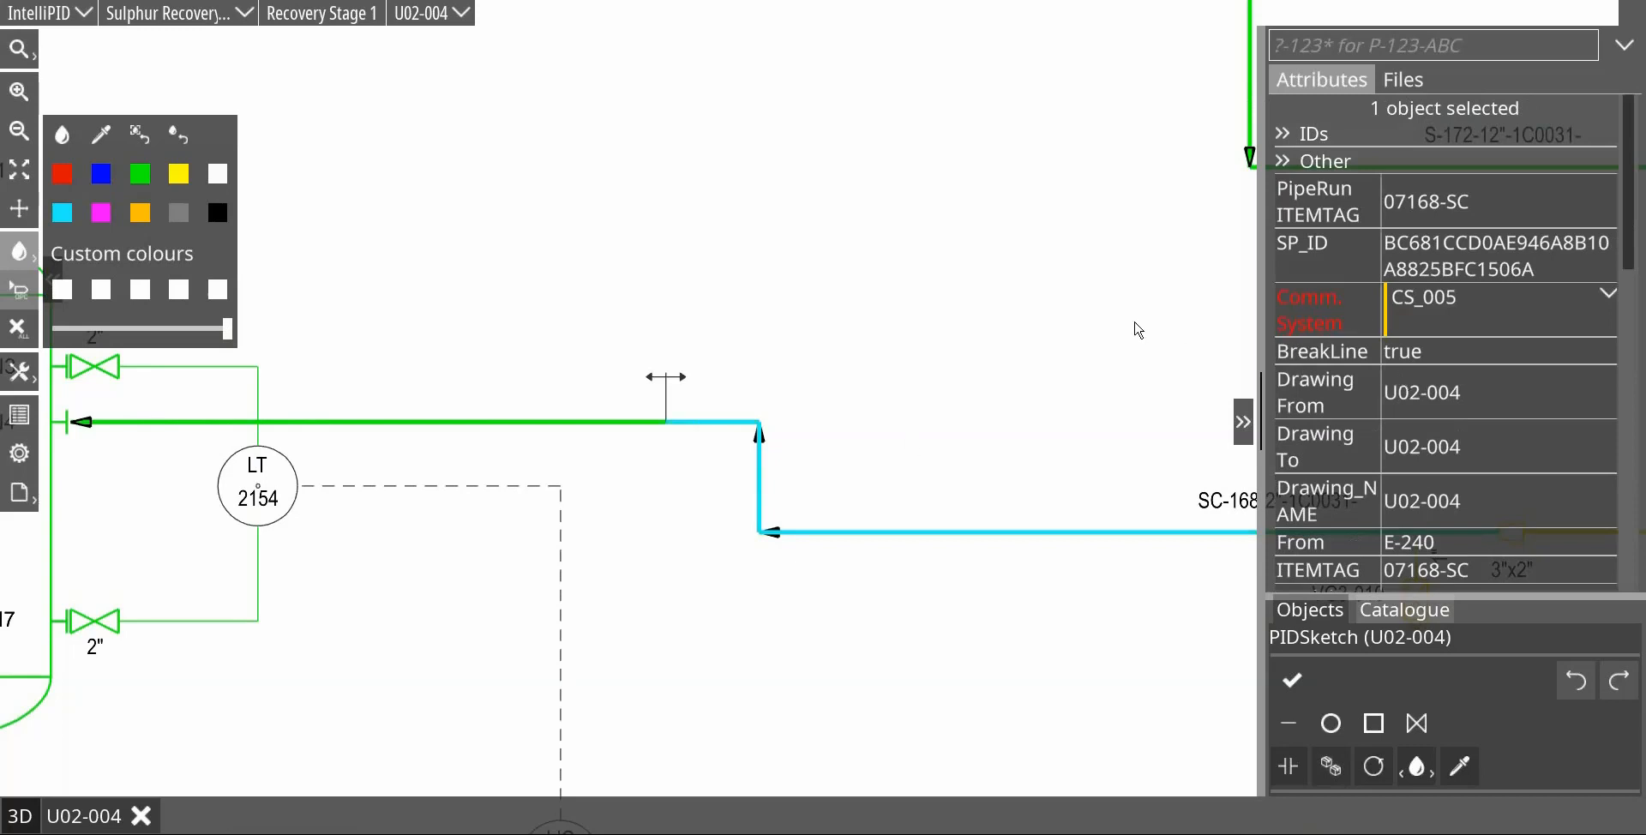
pyautogui.click(746, 384)
pyautogui.click(620, 423)
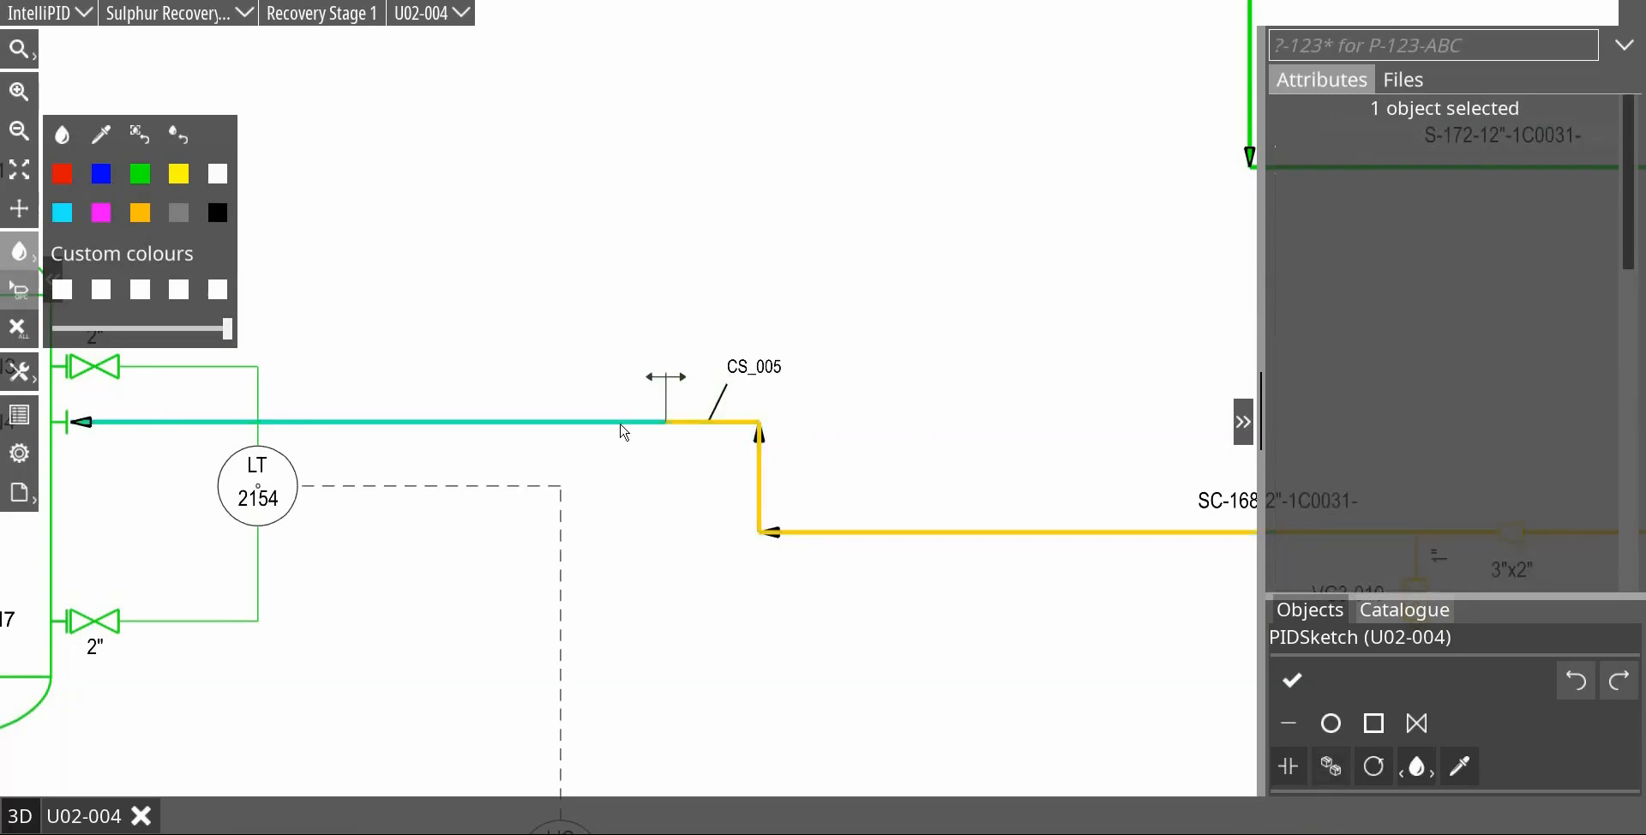
pyautogui.moveTo(1324, 329)
pyautogui.mouseDown()
pyautogui.moveTo(561, 342)
pyautogui.moveTo(603, 372)
pyautogui.mouseUp()
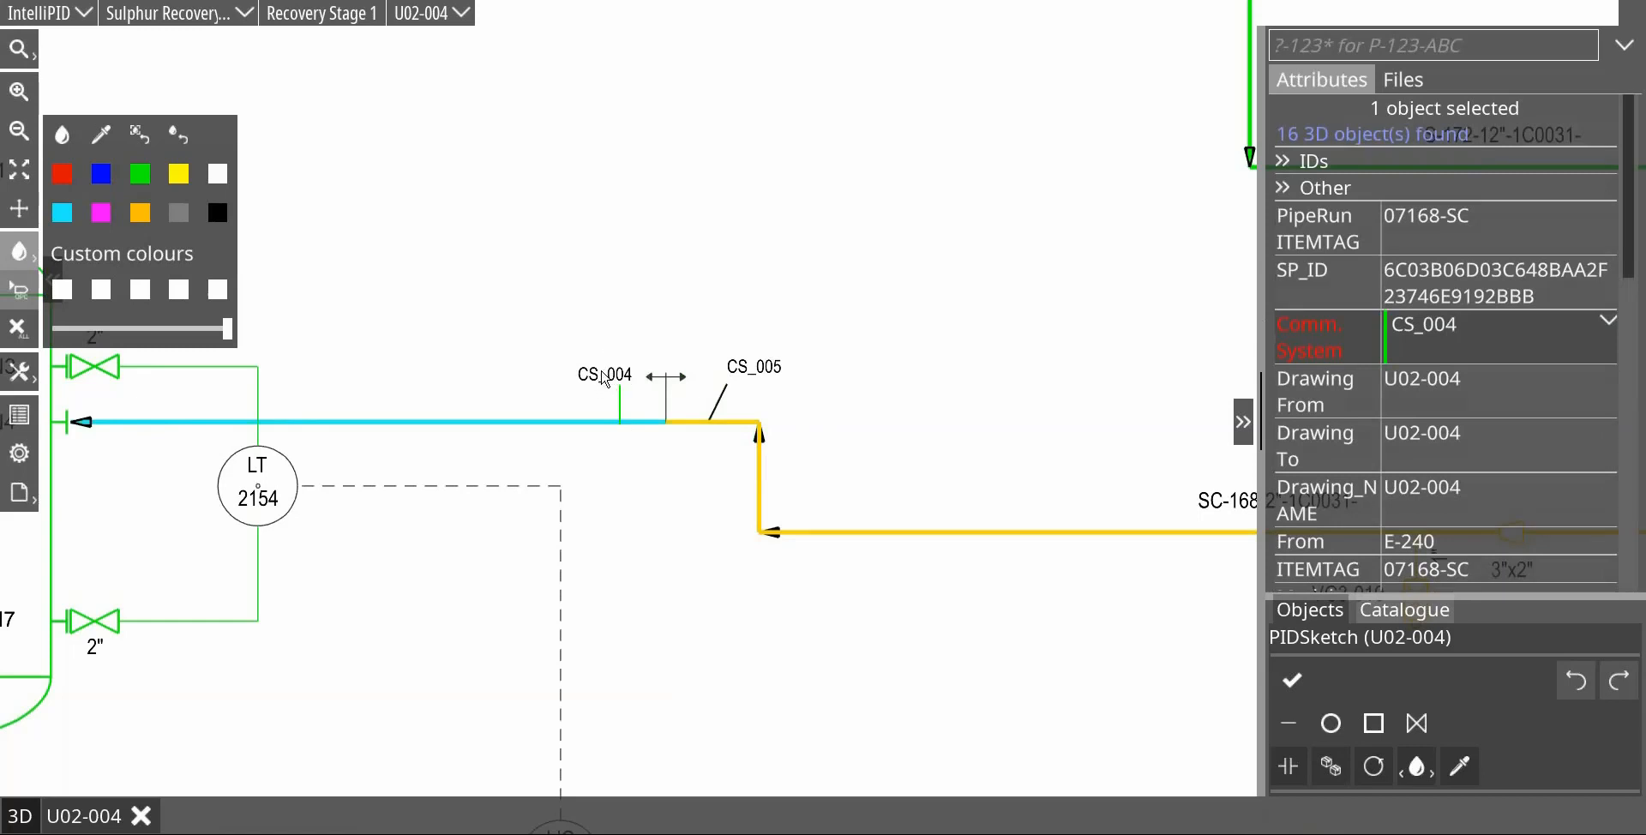
# Step: Move the CS_005 label directly above its line segment, close beside the line break symbol
pyautogui.moveTo(769, 371); pyautogui.dragTo(740, 383)
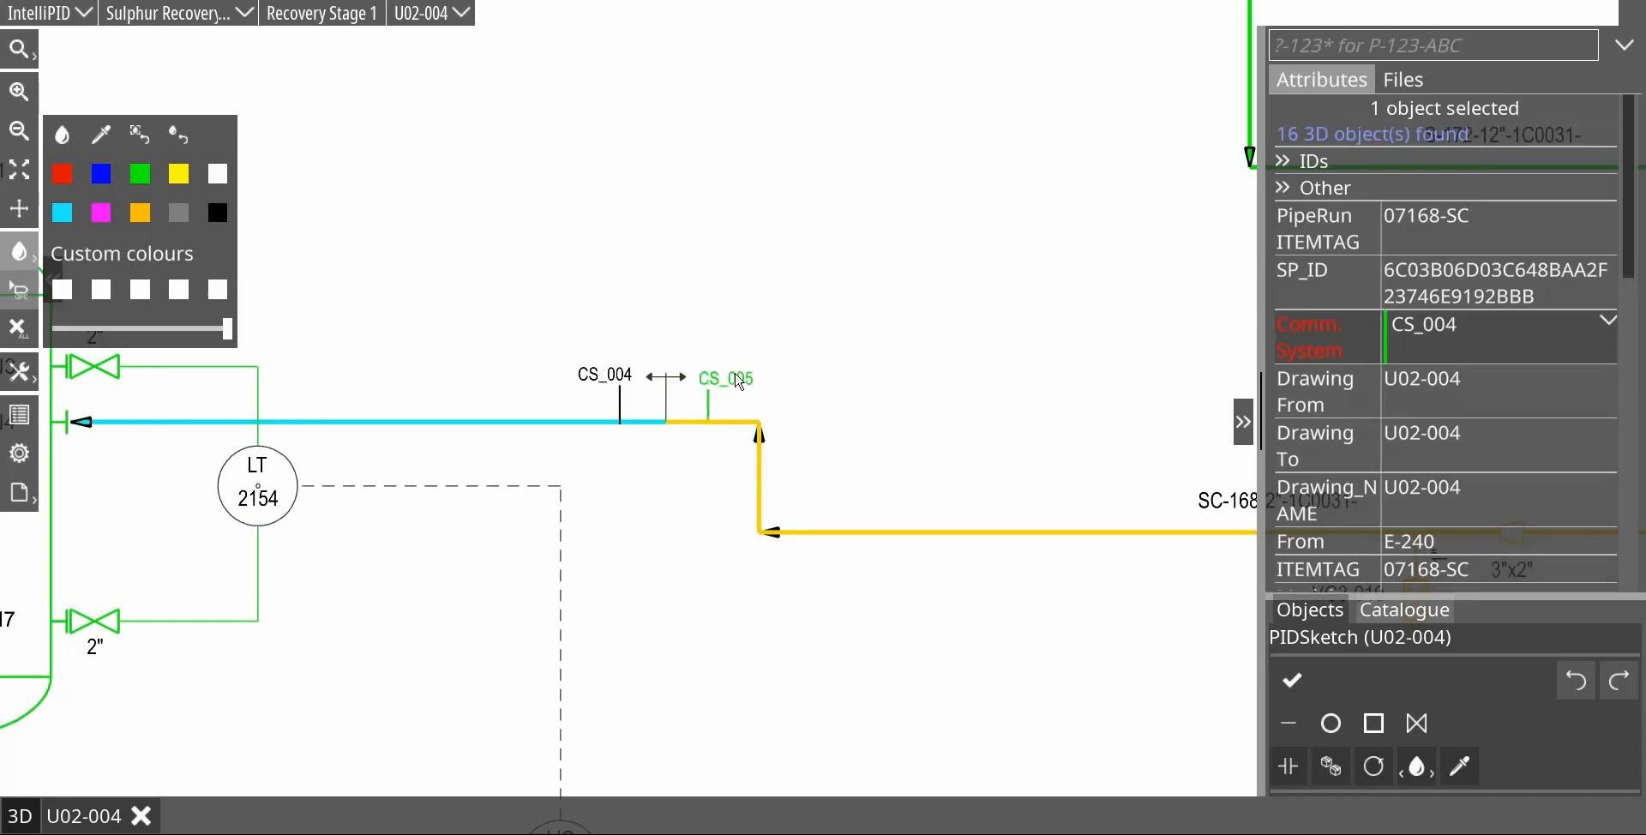
pyautogui.click(908, 437)
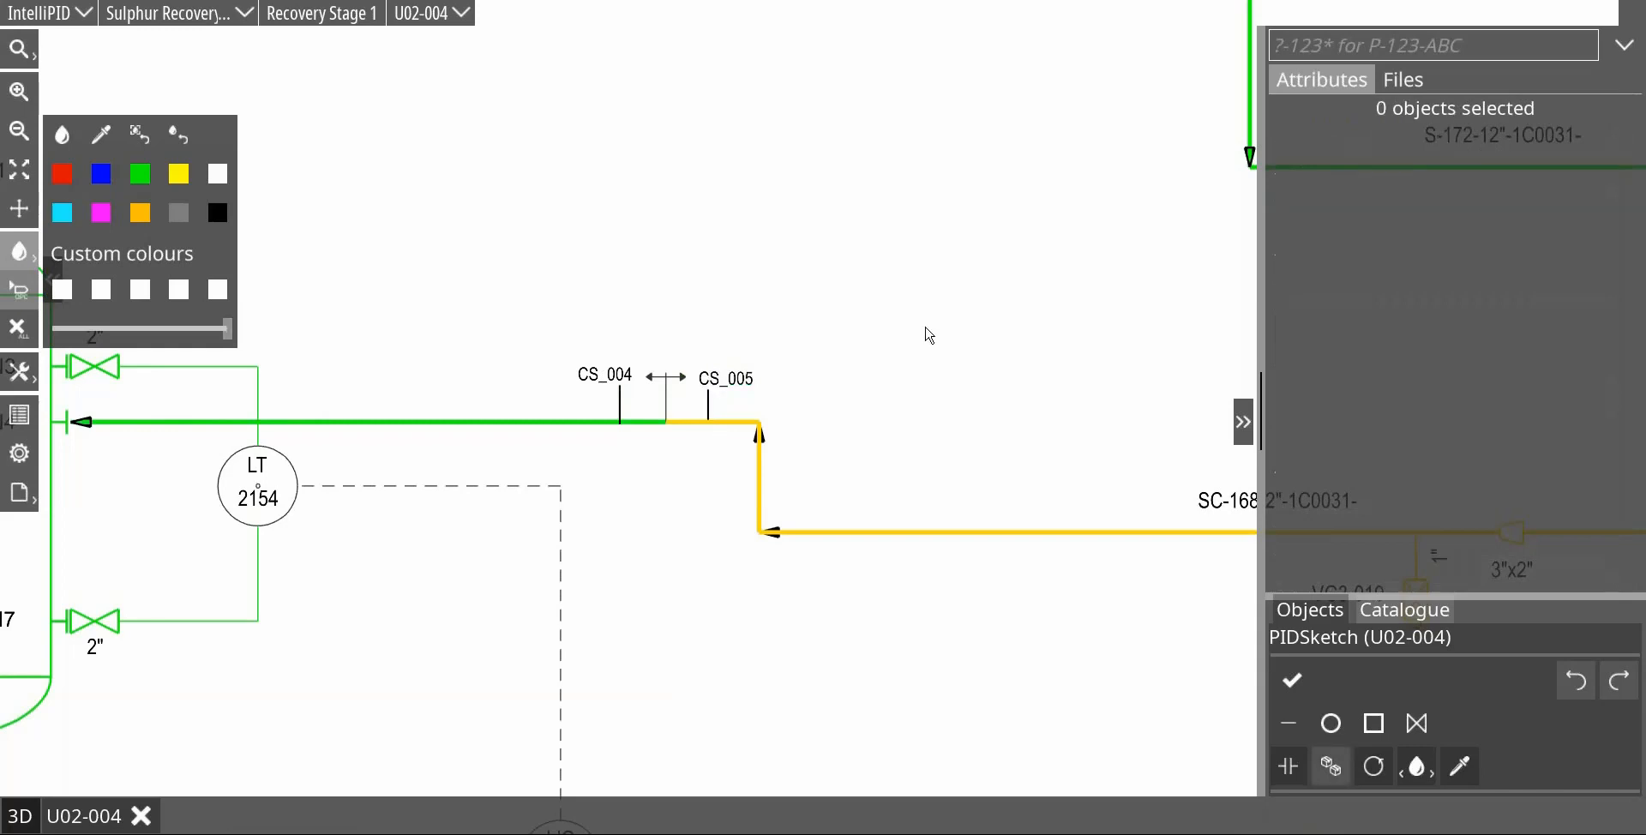
pyautogui.moveTo(727, 387); pyautogui.dragTo(725, 386)
pyautogui.click(725, 384)
pyautogui.click(835, 384)
pyautogui.scroll(-2, 860, 394)
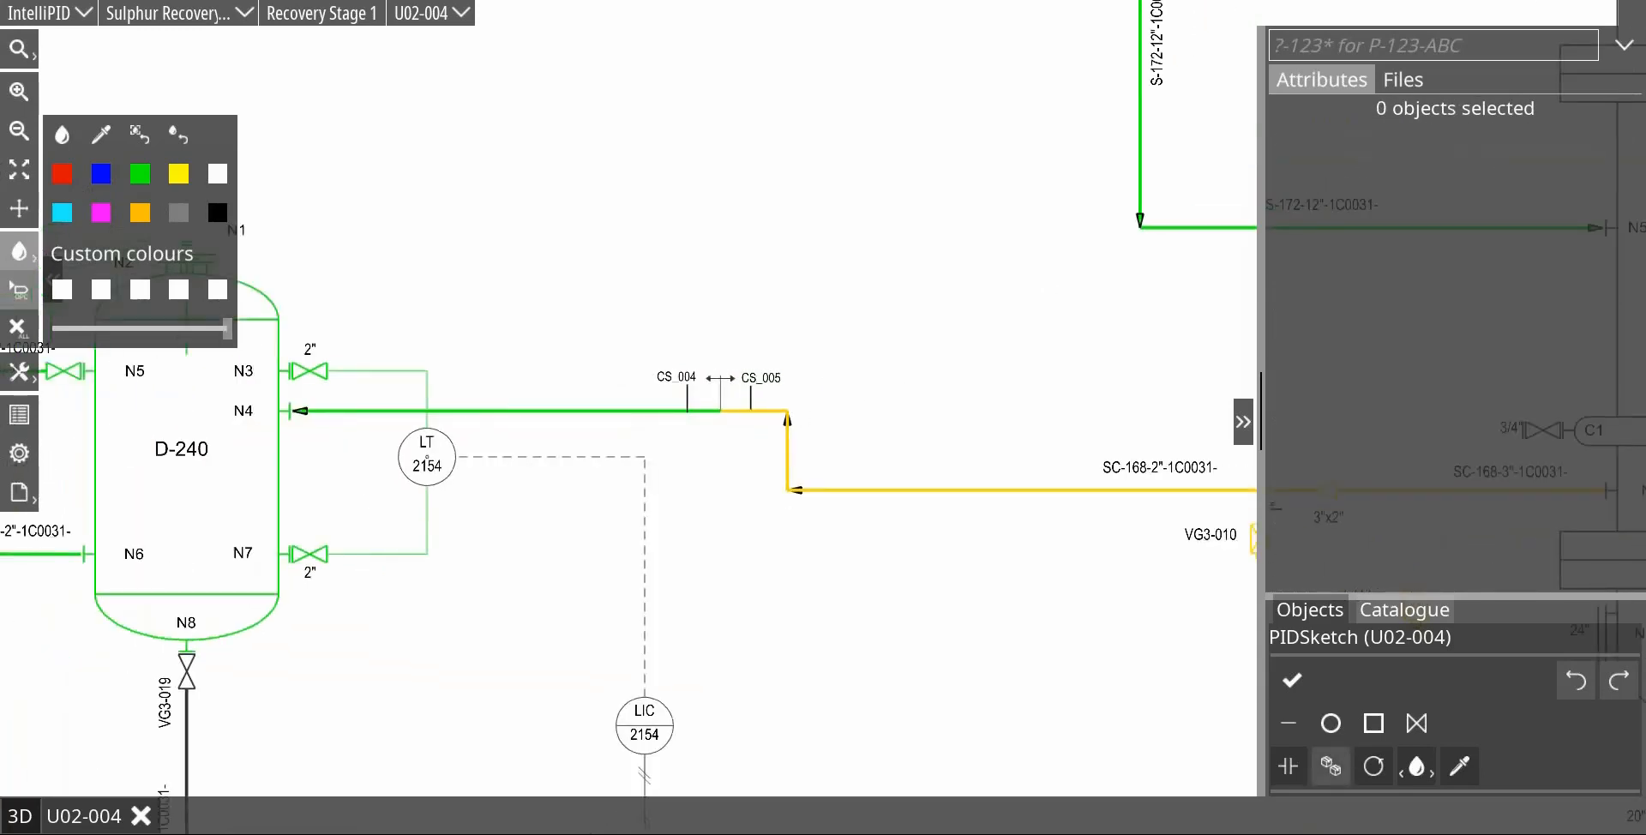
# Step: Hide the leader lines of the CS_005 and CS_004 labels in the PIDSketch file
pyautogui.click(1401, 79)
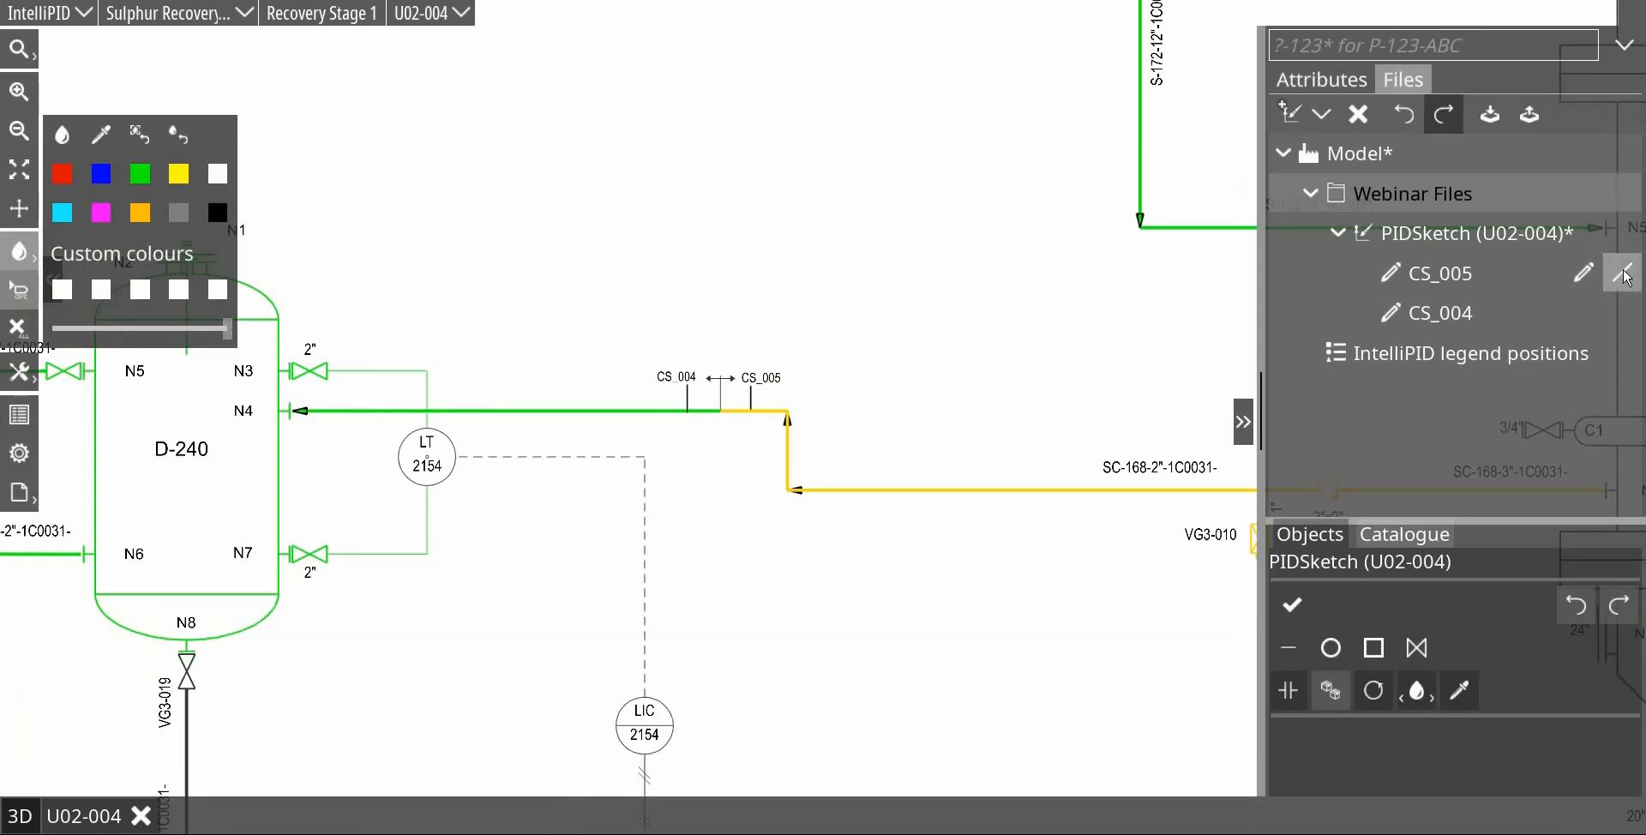
pyautogui.click(1623, 274)
pyautogui.click(1633, 324)
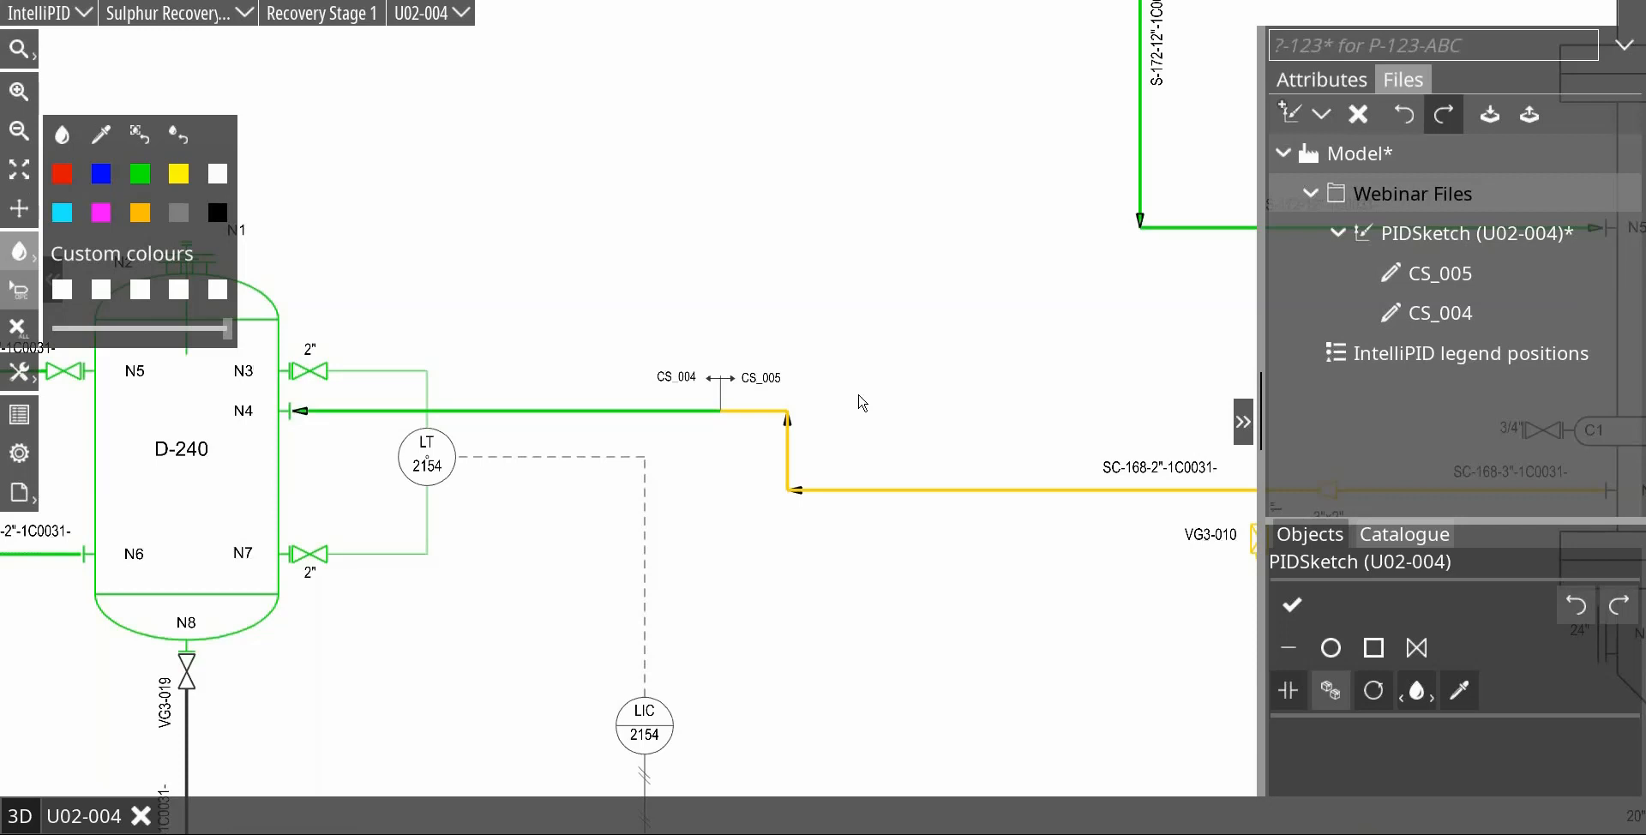
# Step: Break the S-174-6" line at valve VG3-014 and make the segment towards E-240 nozzle N7 a new object
pyautogui.scroll(-3, 970, 455)
pyautogui.moveTo(980, 397); pyautogui.dragTo(680, 371)
pyautogui.scroll(-3, 717, 371)
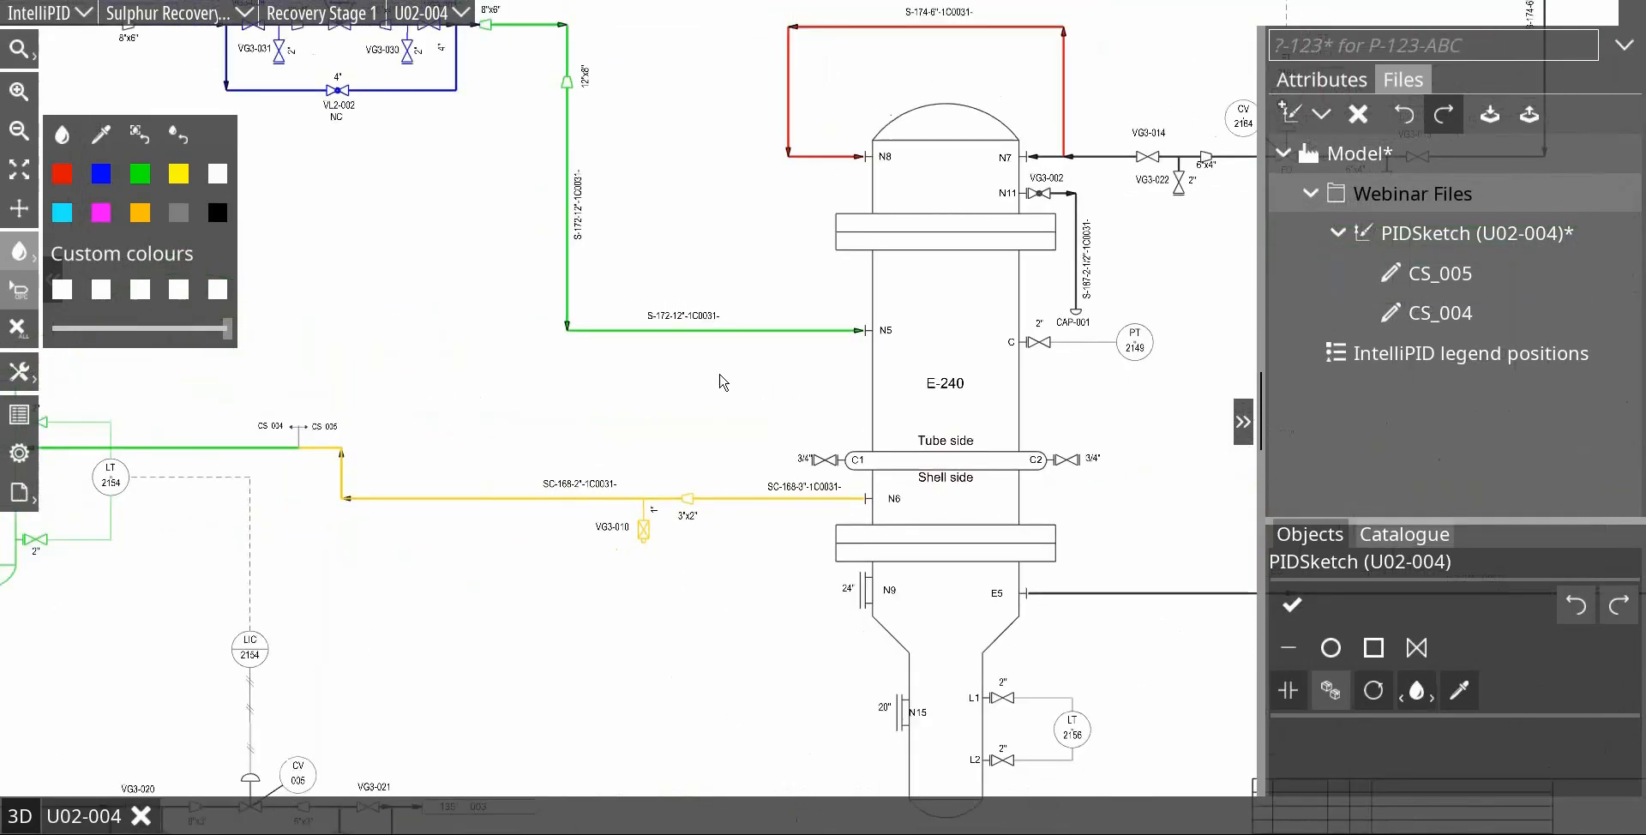
pyautogui.moveTo(1094, 343); pyautogui.dragTo(795, 533)
pyautogui.scroll(5, 795, 537)
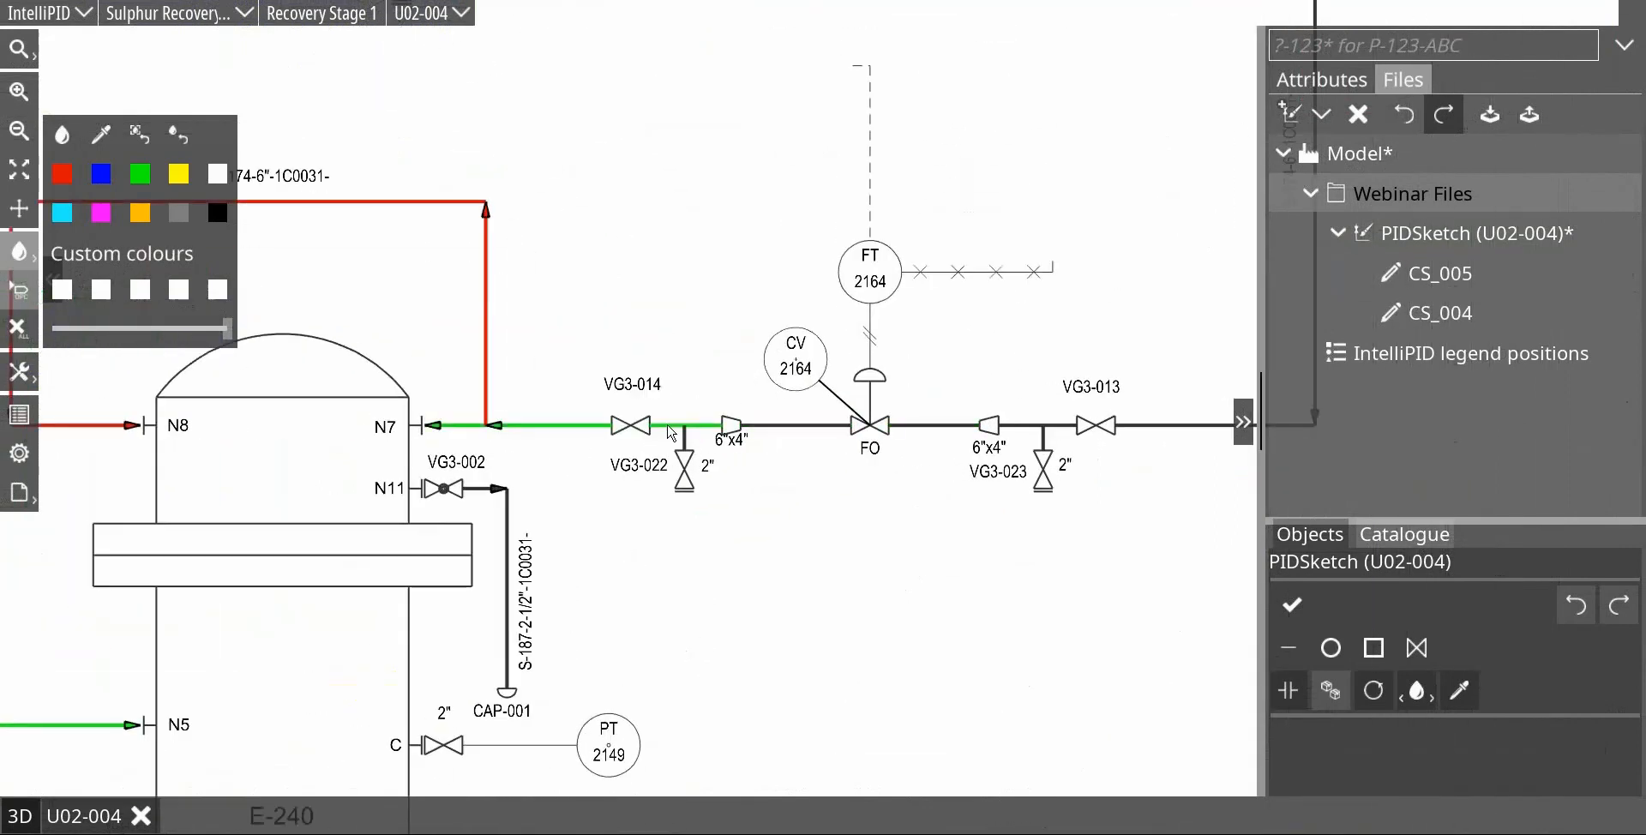
pyautogui.click(586, 428)
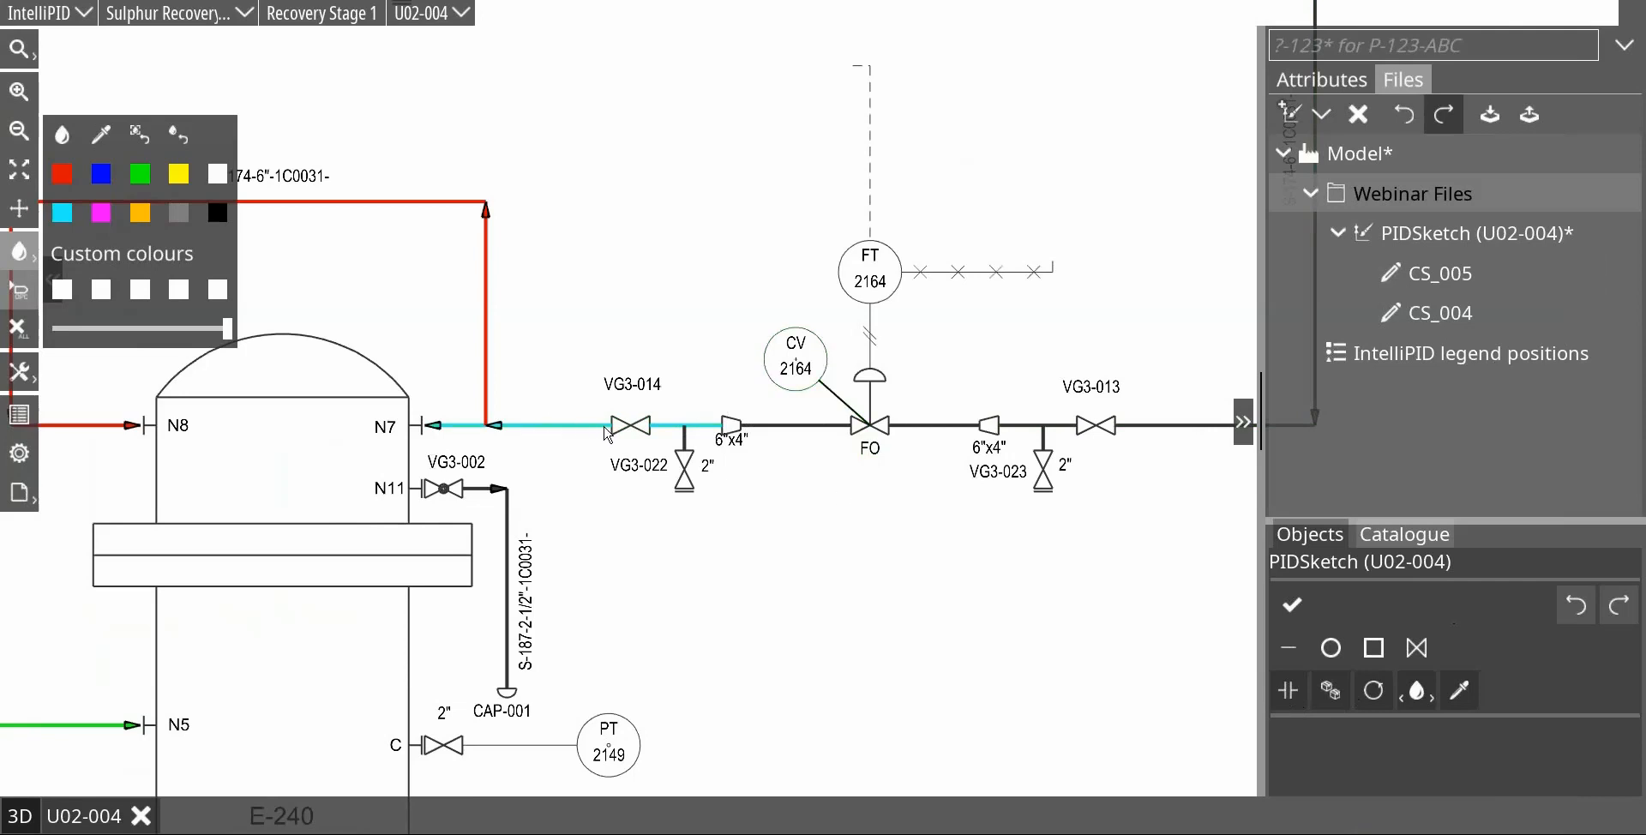
pyautogui.click(1289, 691)
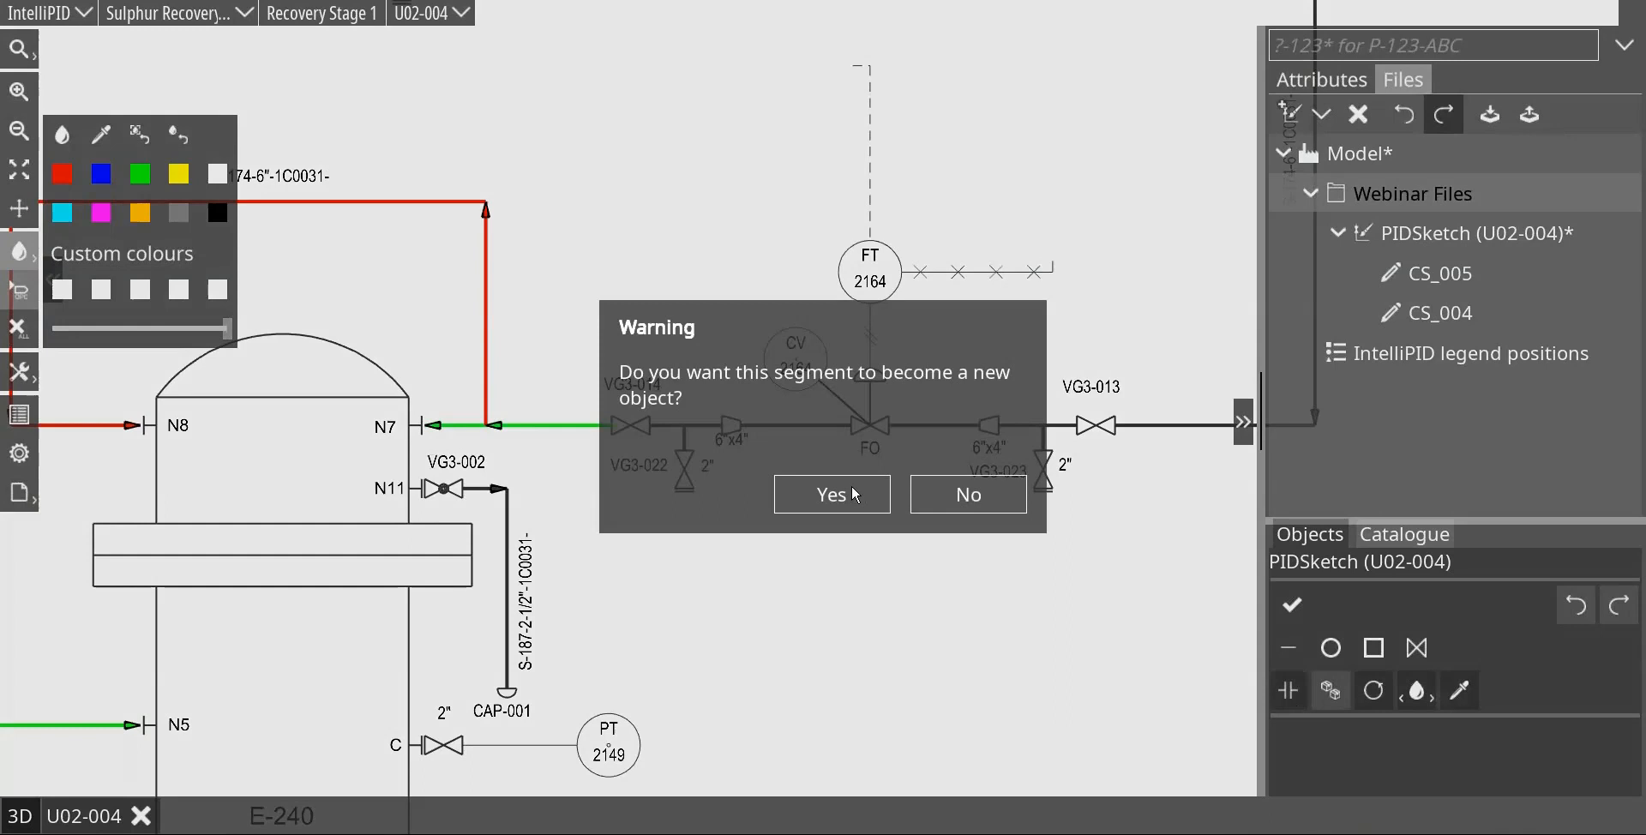
pyautogui.click(854, 495)
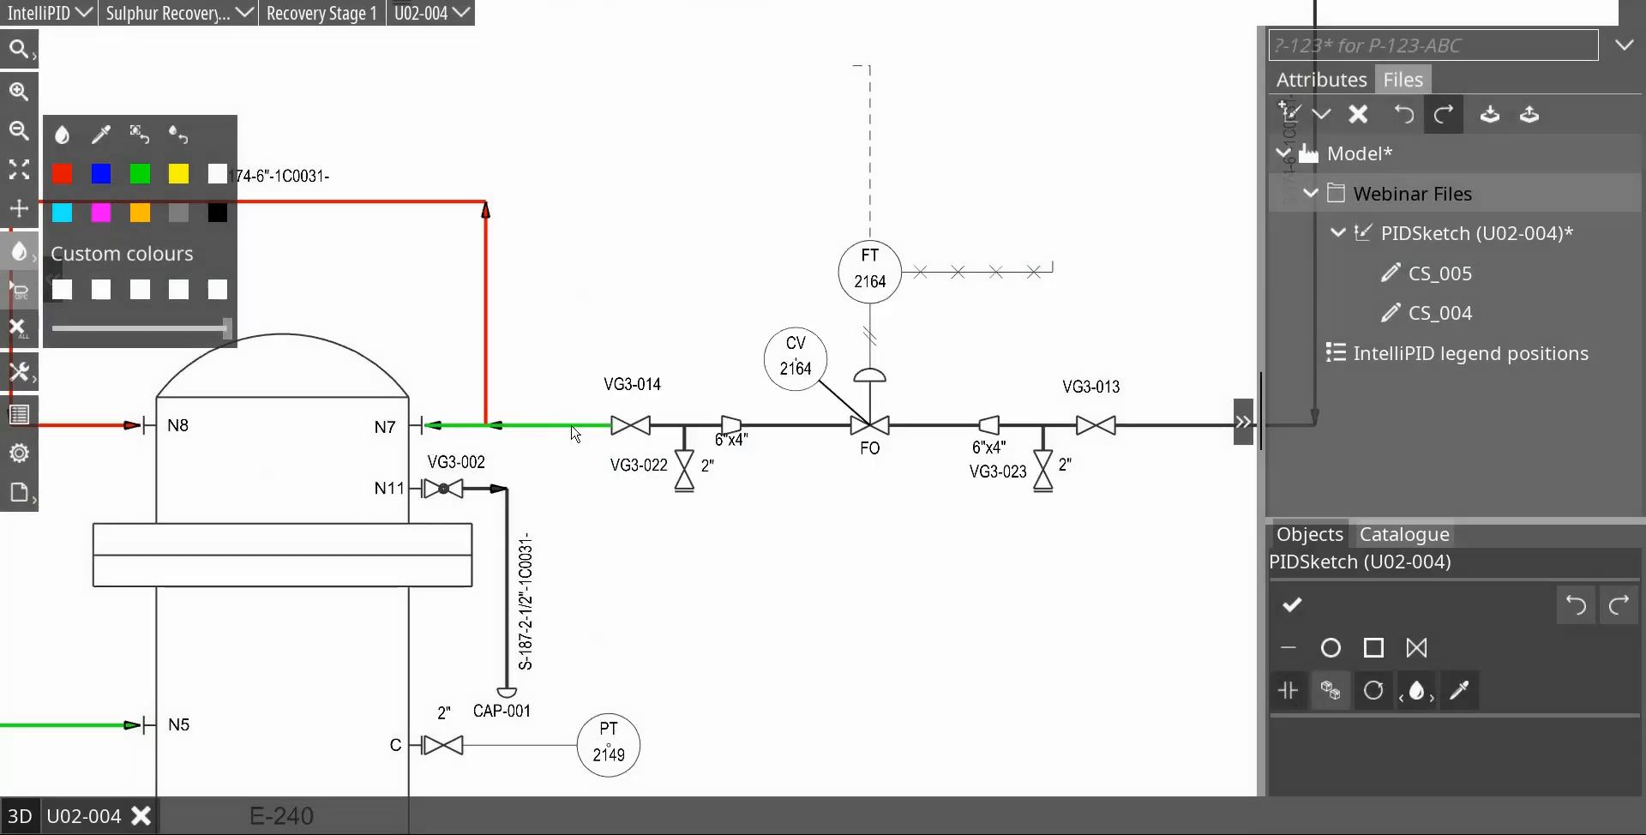
# Step: Set the Comm. System of the line segment between valve VG3-014 and E-240 nozzle N7 to CS_001
pyautogui.click(532, 424)
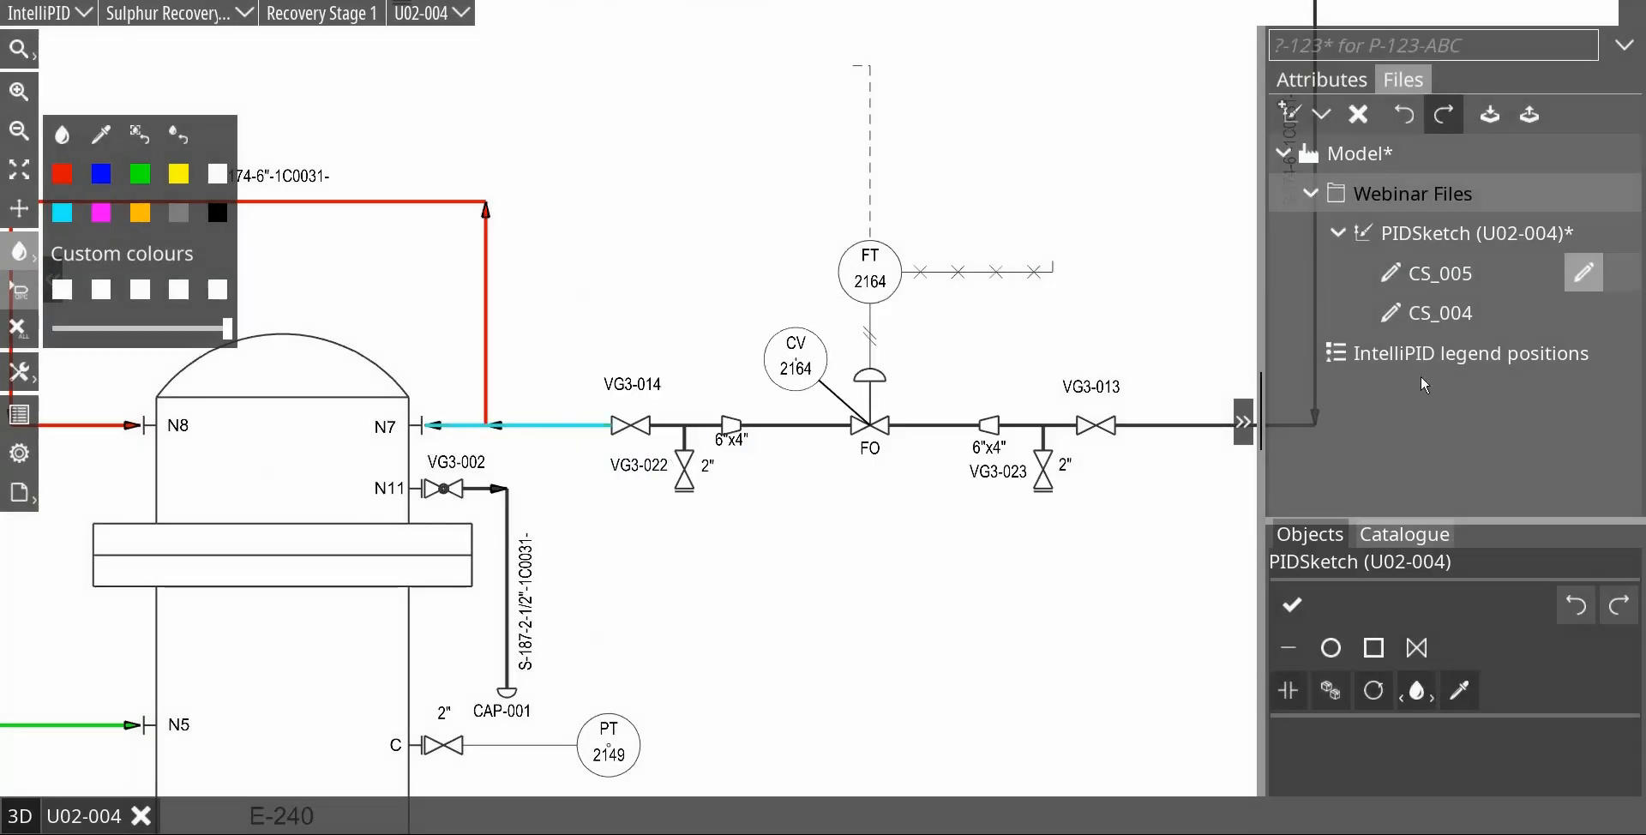
pyautogui.click(1321, 80)
pyautogui.click(1609, 298)
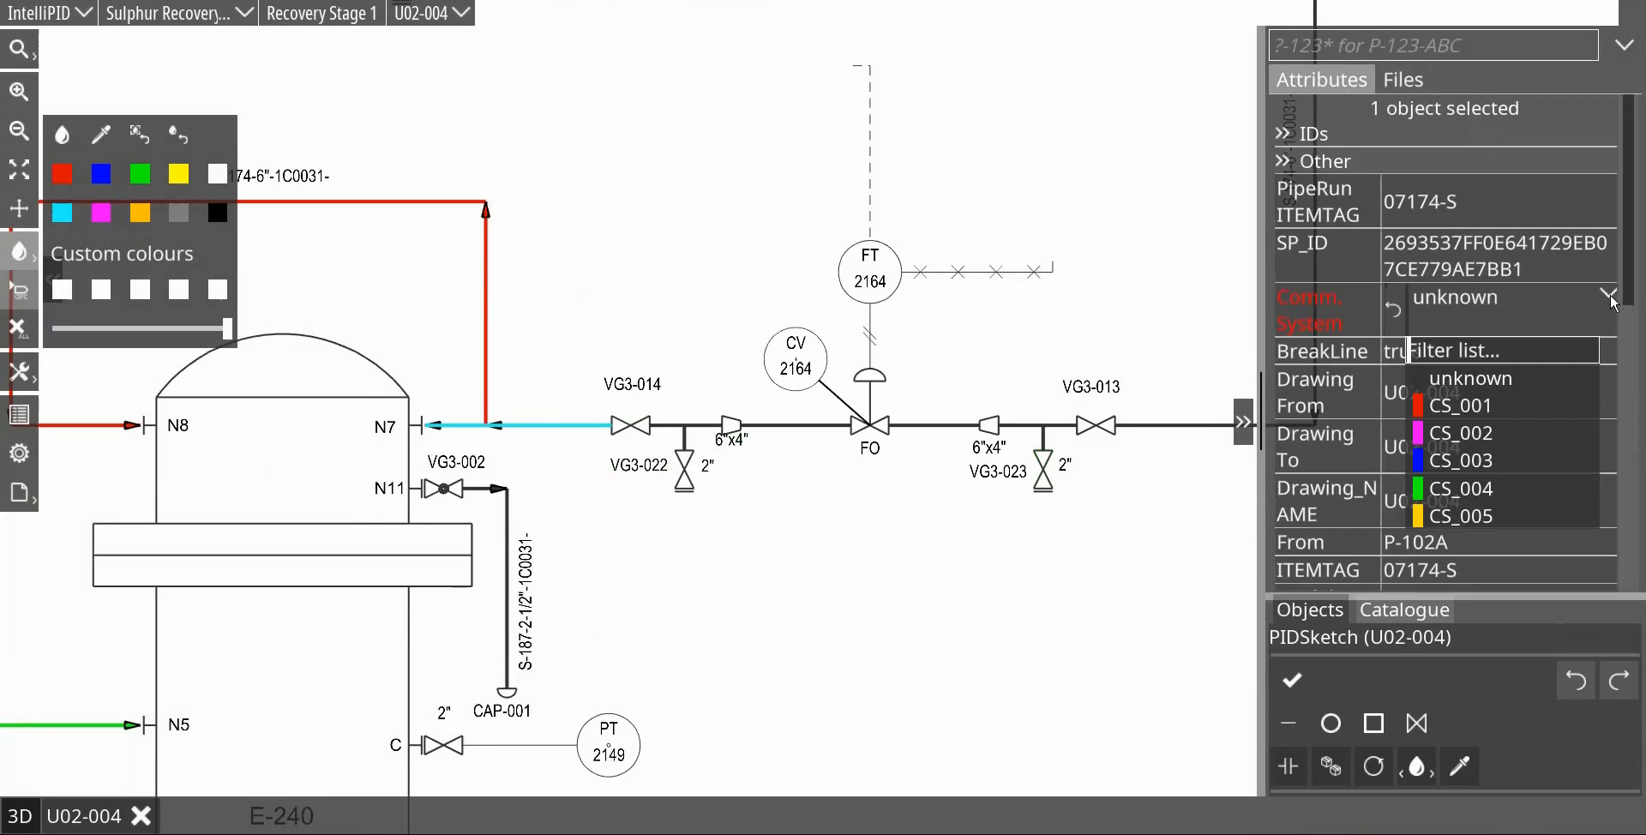
pyautogui.click(1496, 400)
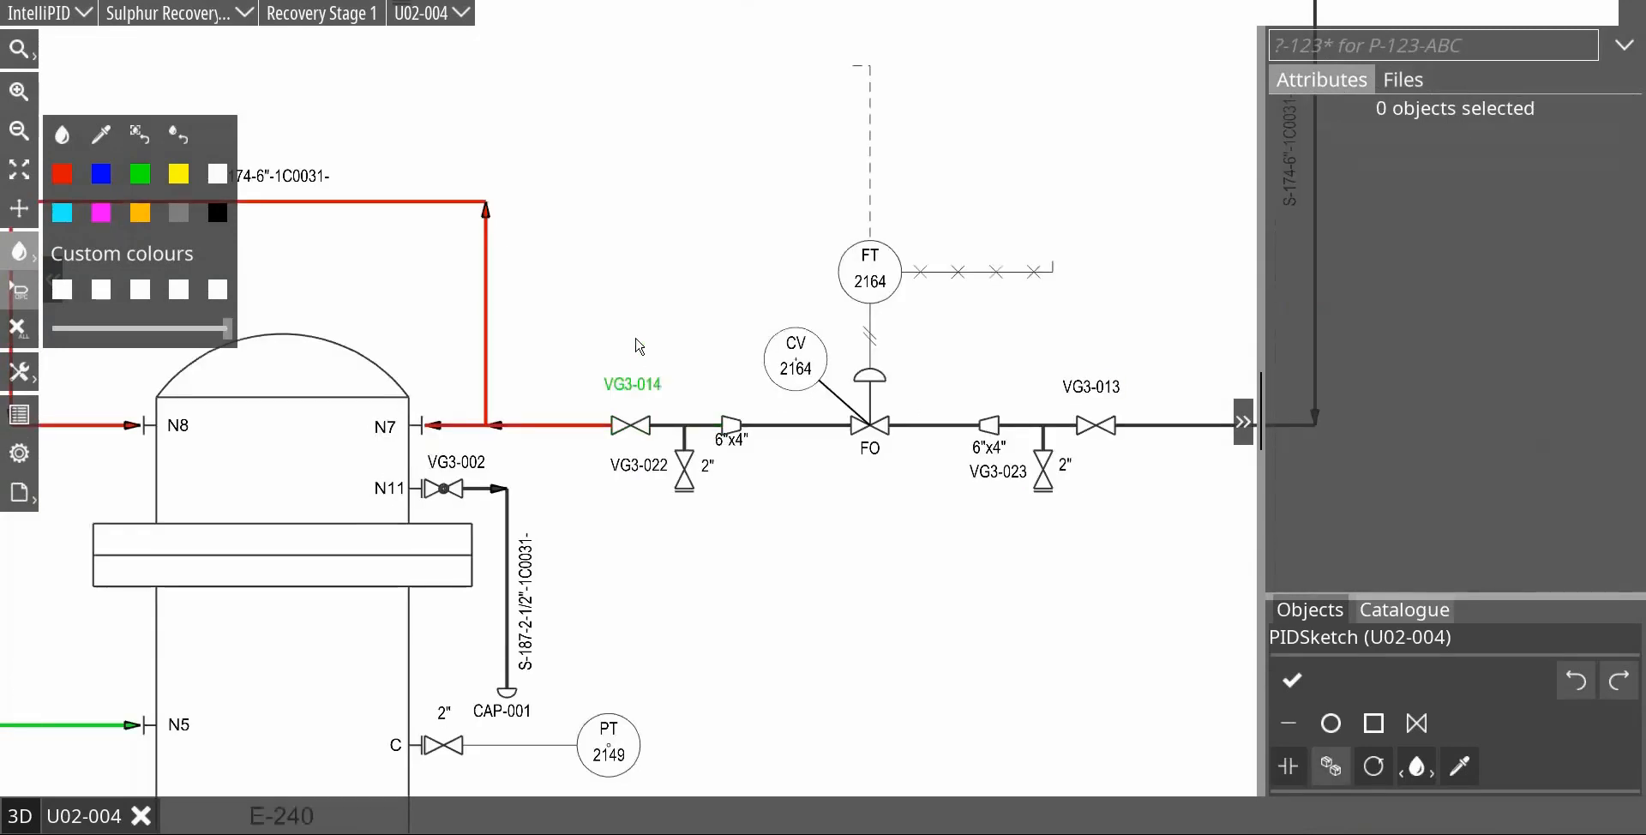
# Step: Set the Comm. System of the control valve station from VG3-014 to VG3-013 and its connected line to CS_003
pyautogui.moveTo(635, 330); pyautogui.dragTo(1143, 543)
pyautogui.click(1605, 214)
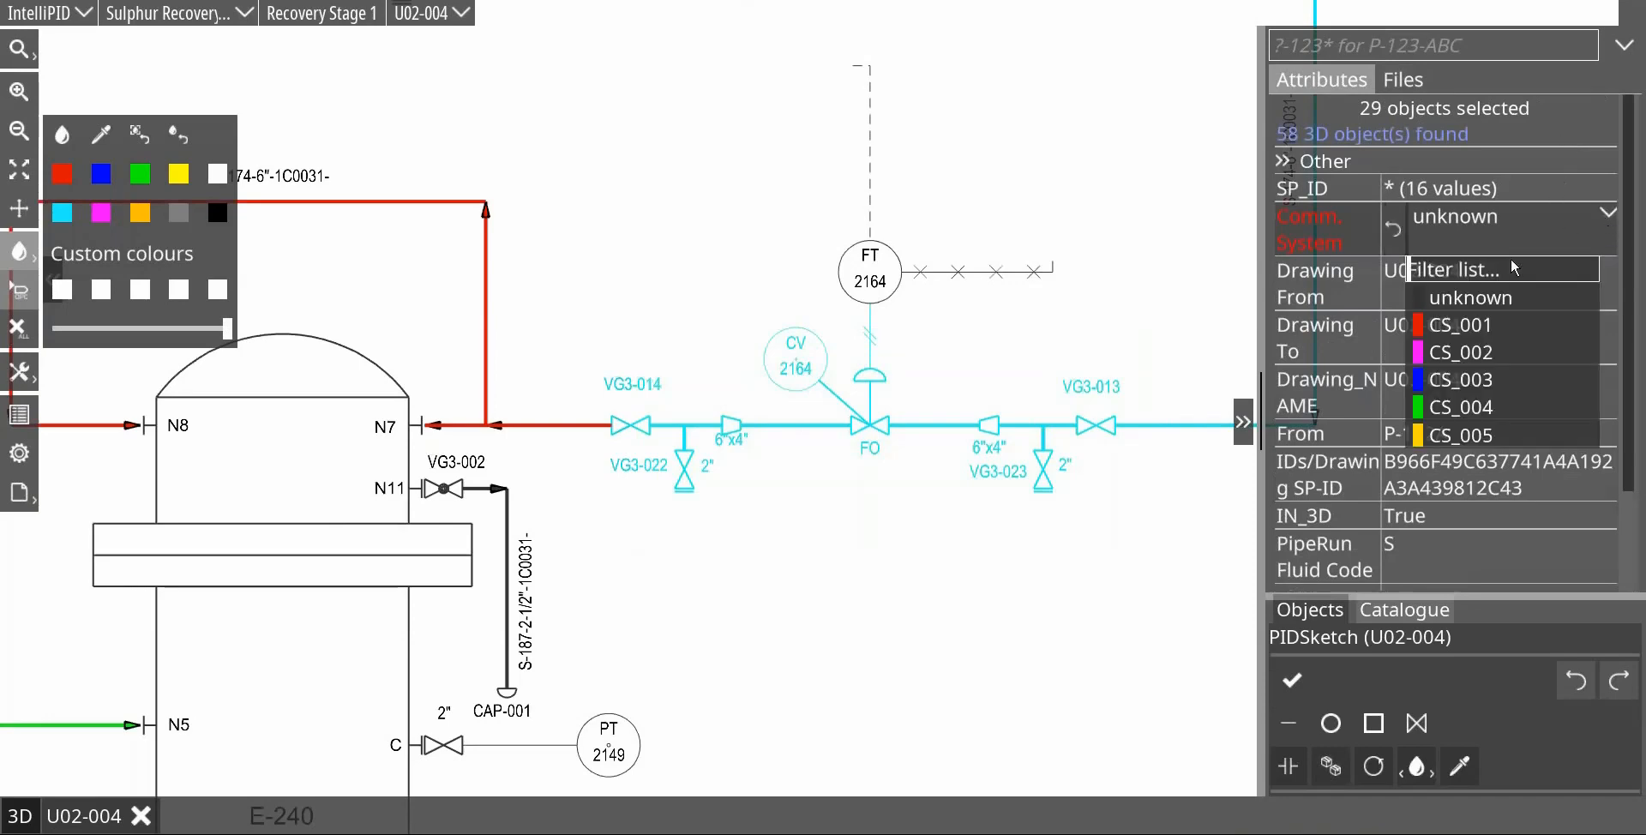
pyautogui.click(727, 157)
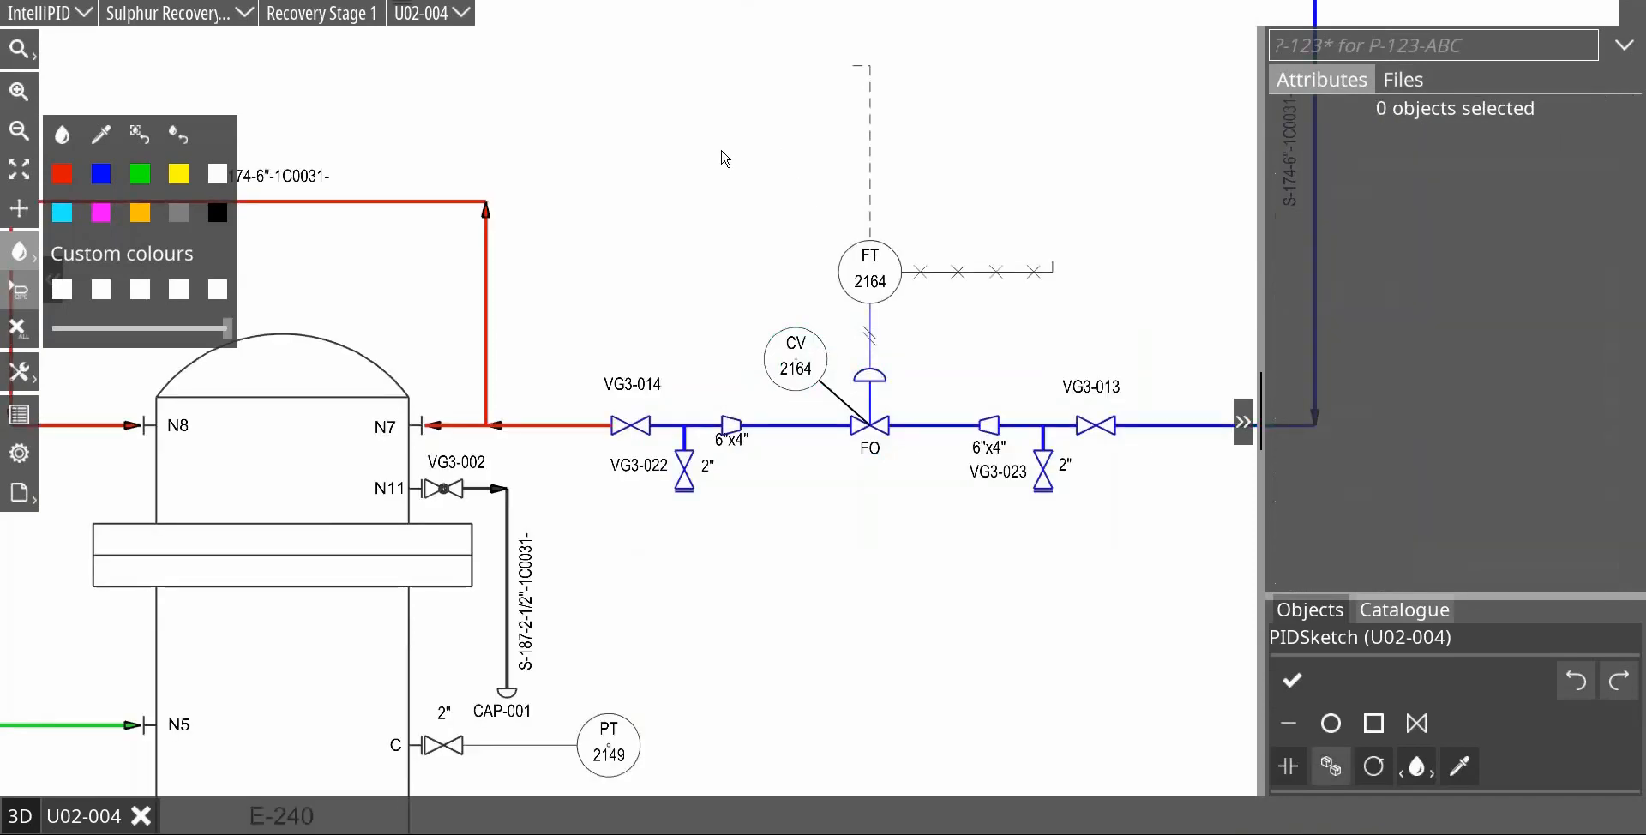
# Step: Set the Comm. System of the inlet lines and valves feeding pumps P-102A and P-102B to CS_001
pyautogui.scroll(-5, 712, 167)
pyautogui.moveTo(650, 141); pyautogui.dragTo(644, 225)
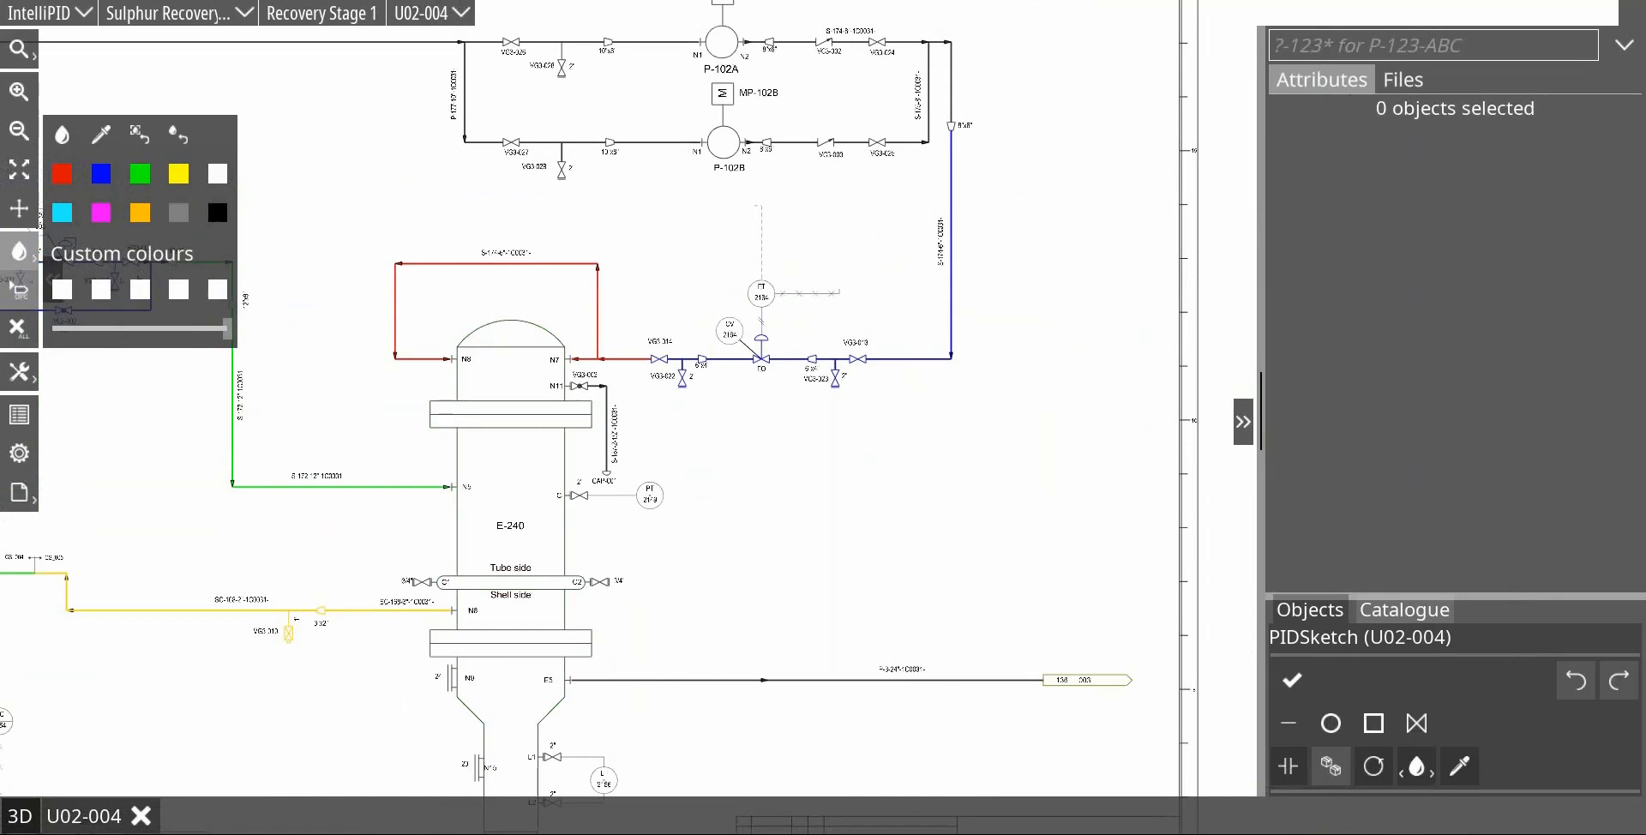
pyautogui.moveTo(856, 530); pyautogui.dragTo(1178, 542)
pyautogui.scroll(-5, 438, 569)
pyautogui.scroll(4, 607, 614)
pyautogui.moveTo(455, 273)
pyautogui.mouseDown()
pyautogui.moveTo(809, 301)
pyautogui.moveTo(1141, 472)
pyautogui.mouseUp()
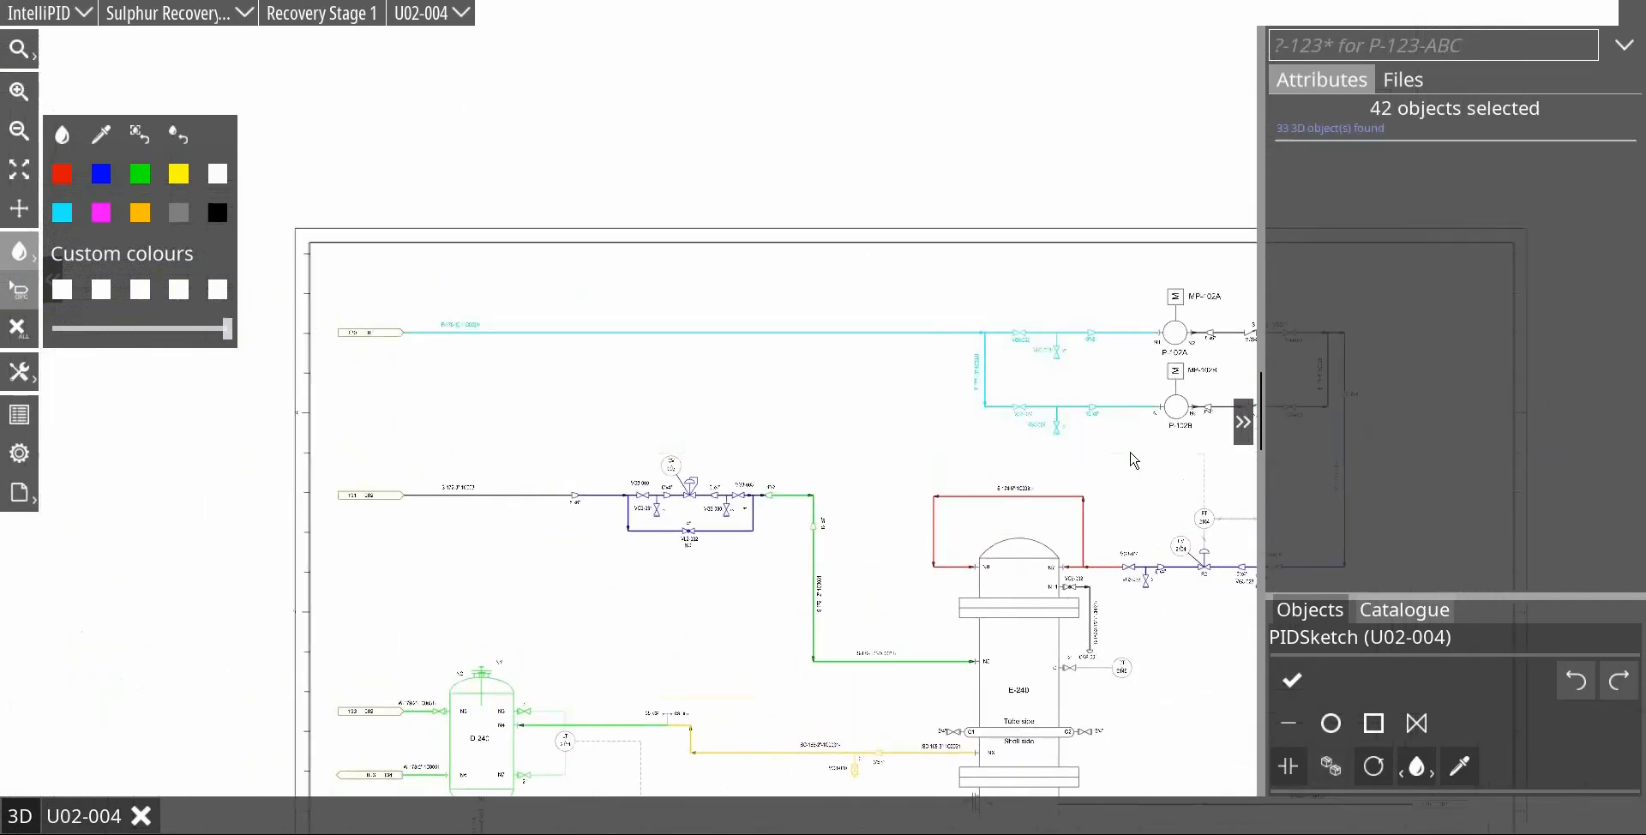
pyautogui.click(1606, 217)
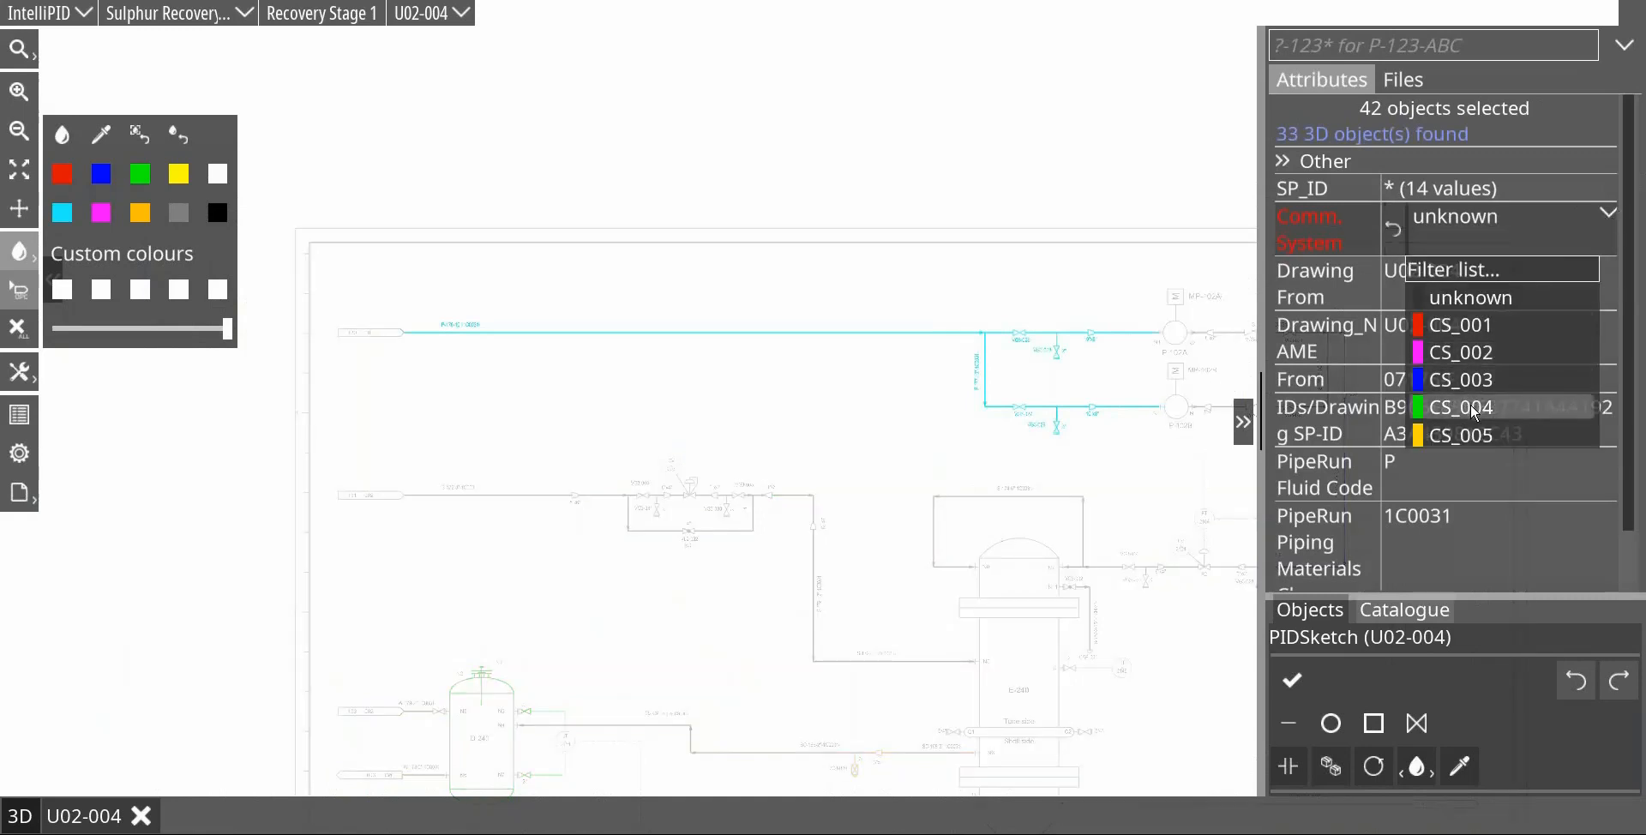
pyautogui.click(1476, 331)
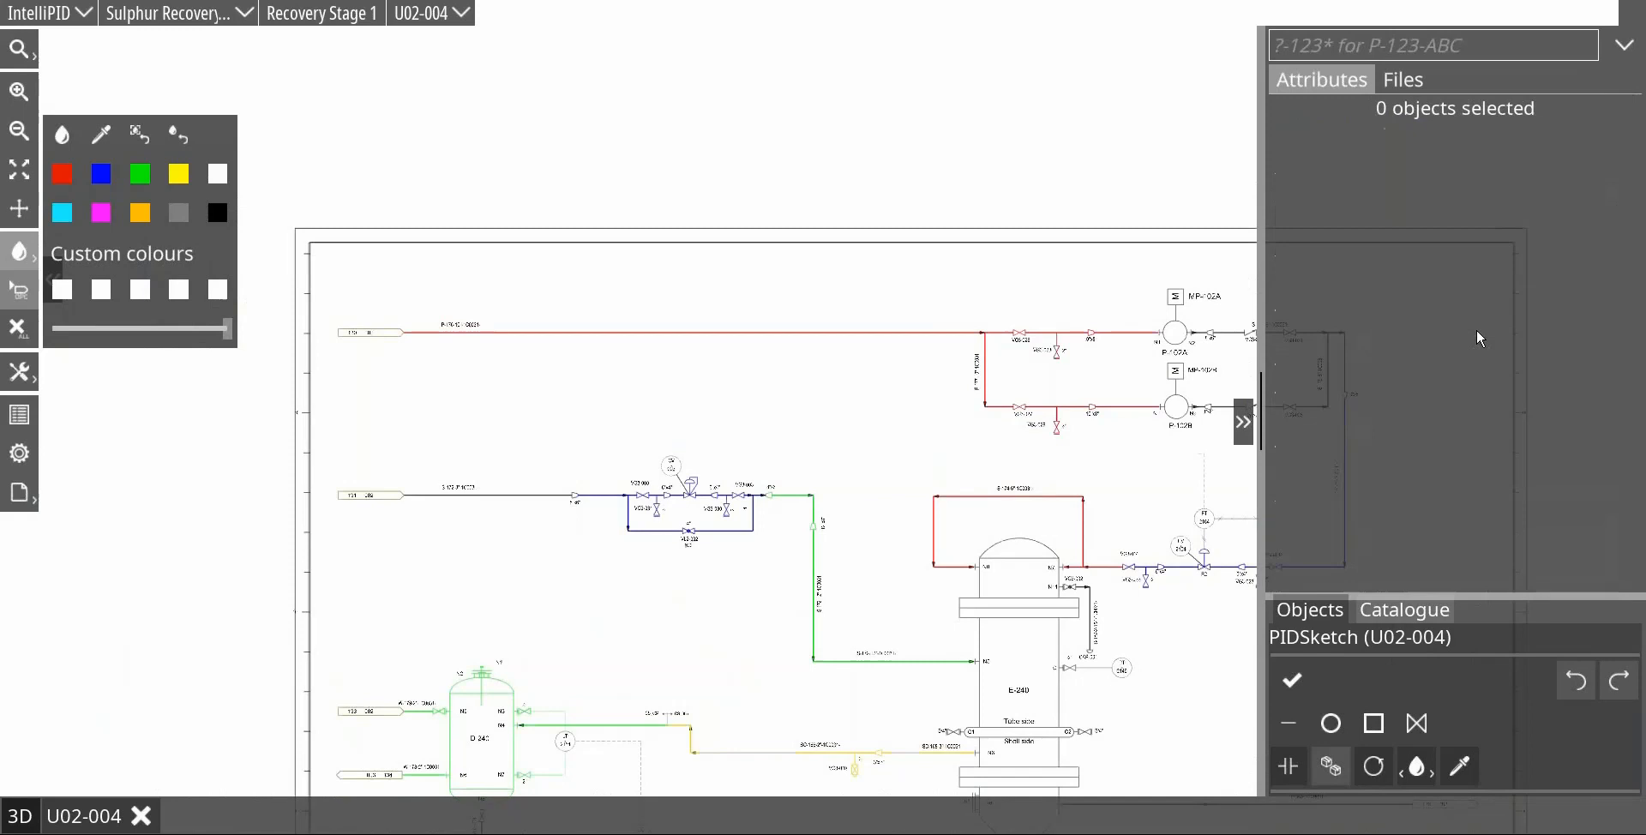
# Step: Open the connected drawing U02-002 through the off-page connector of the inlet line to pumps P-102A and P-102B
pyautogui.click(388, 334)
pyautogui.click(405, 459)
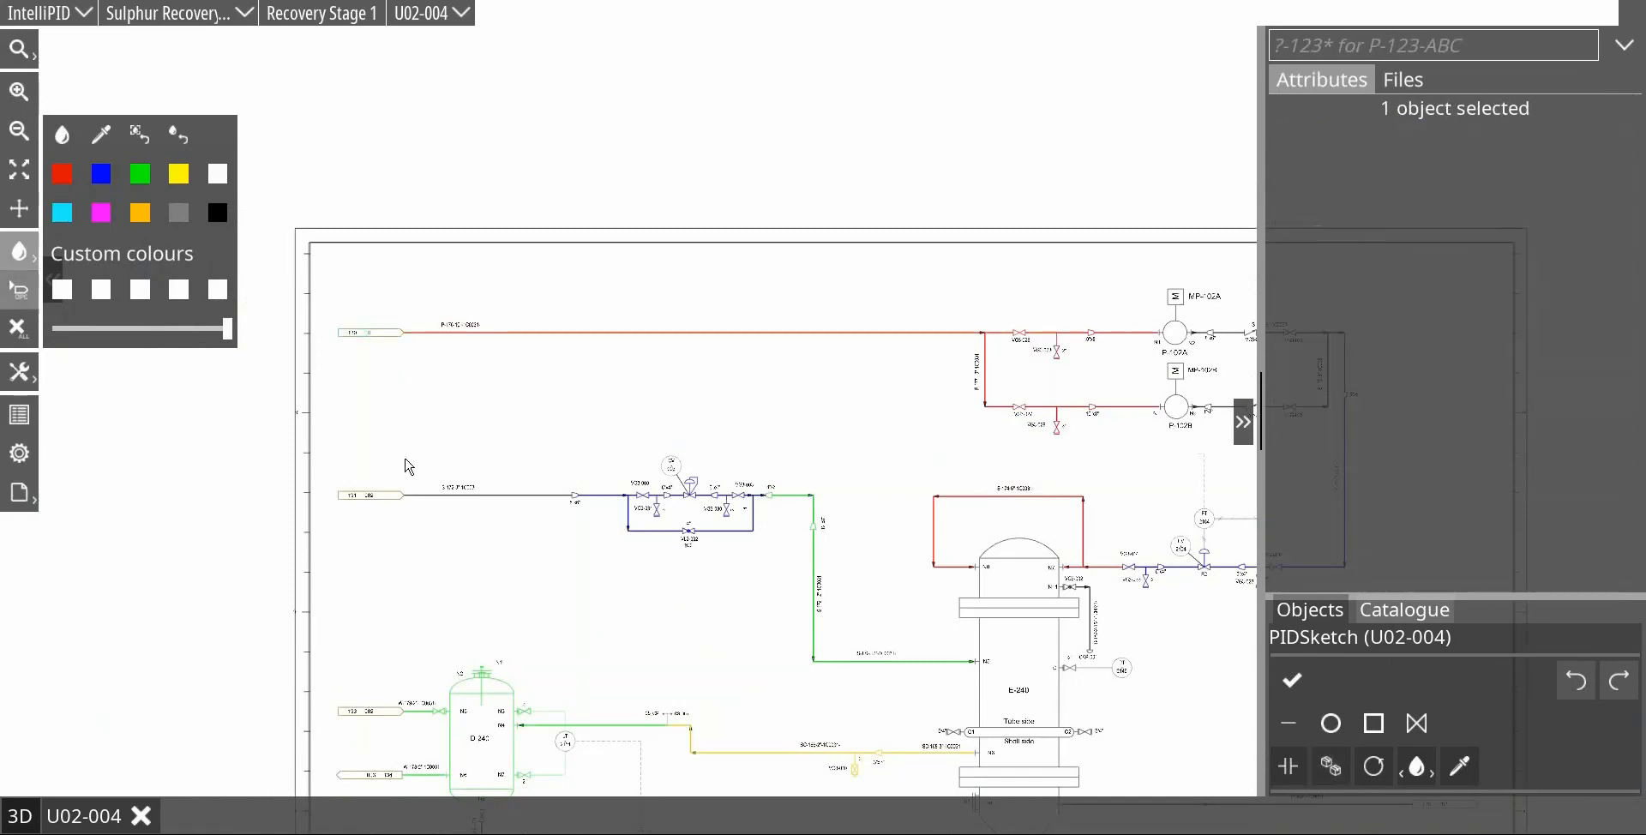
pyautogui.click(383, 500)
pyautogui.click(378, 499)
pyautogui.click(378, 499)
pyautogui.click(379, 336)
# Step: Set the Comm. System of vessel D-256 and its connected lines to CS_001
pyautogui.click(24, 292)
pyautogui.scroll(-5, 660, 461)
pyautogui.scroll(-3, 816, 489)
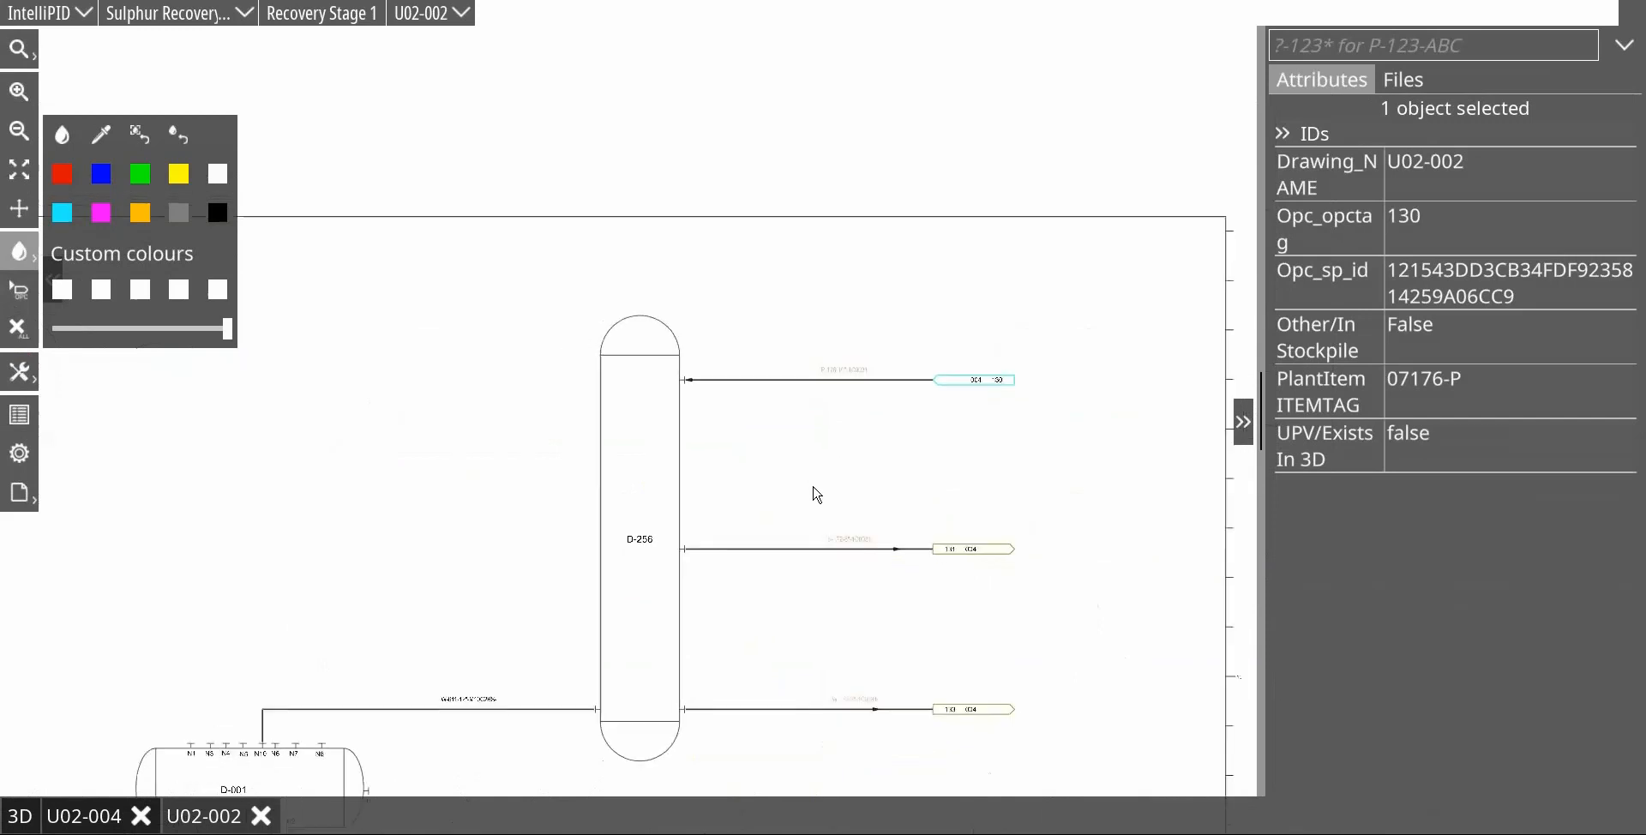
pyautogui.moveTo(622, 325); pyautogui.dragTo(1032, 752)
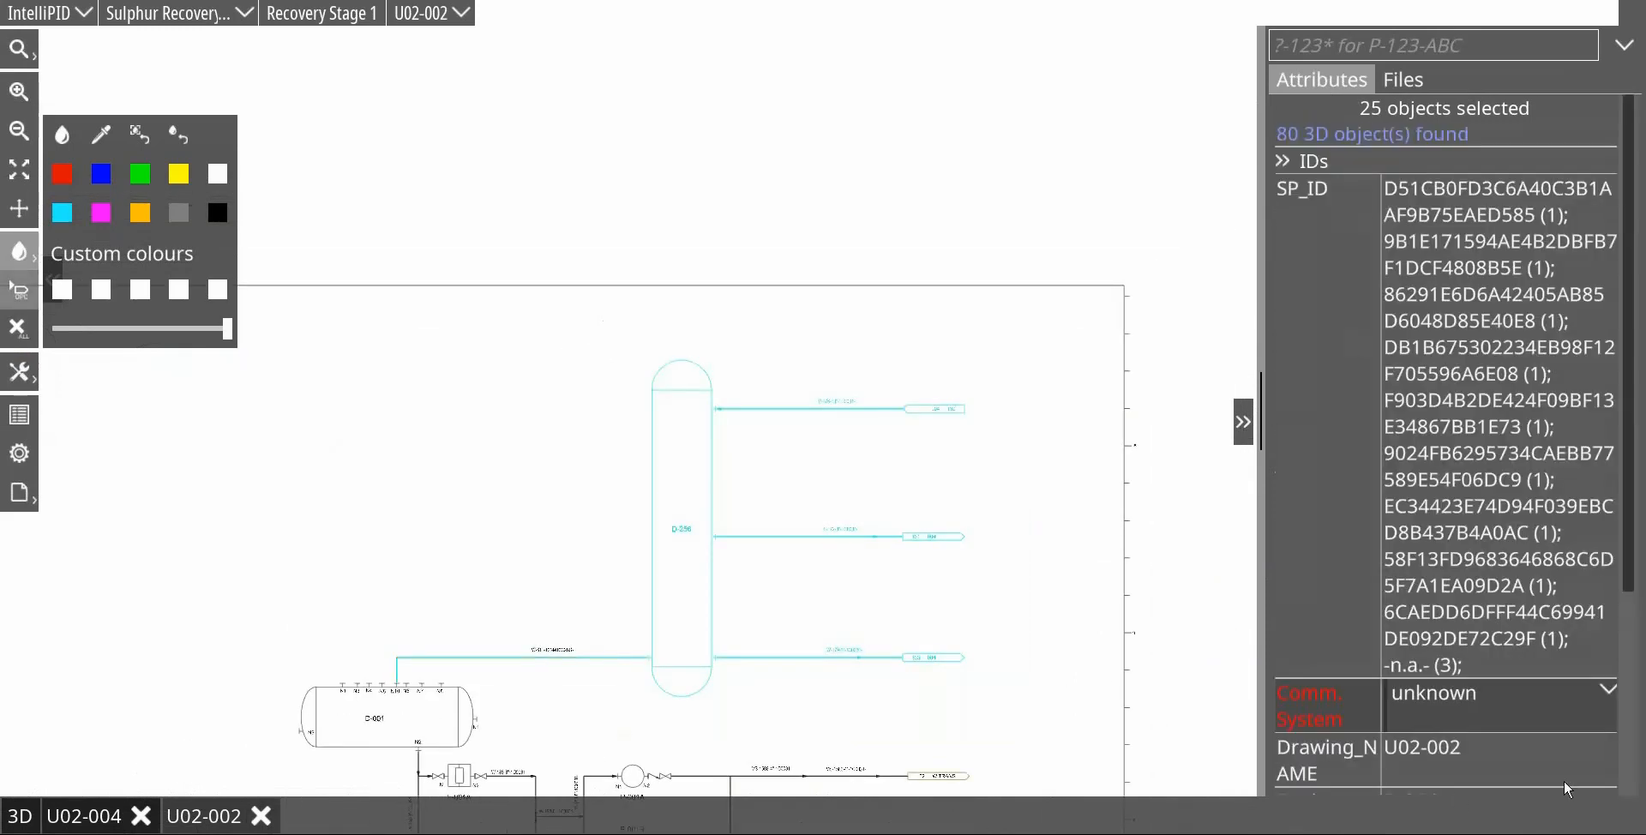
pyautogui.click(1611, 691)
pyautogui.click(1466, 748)
pyautogui.click(1010, 543)
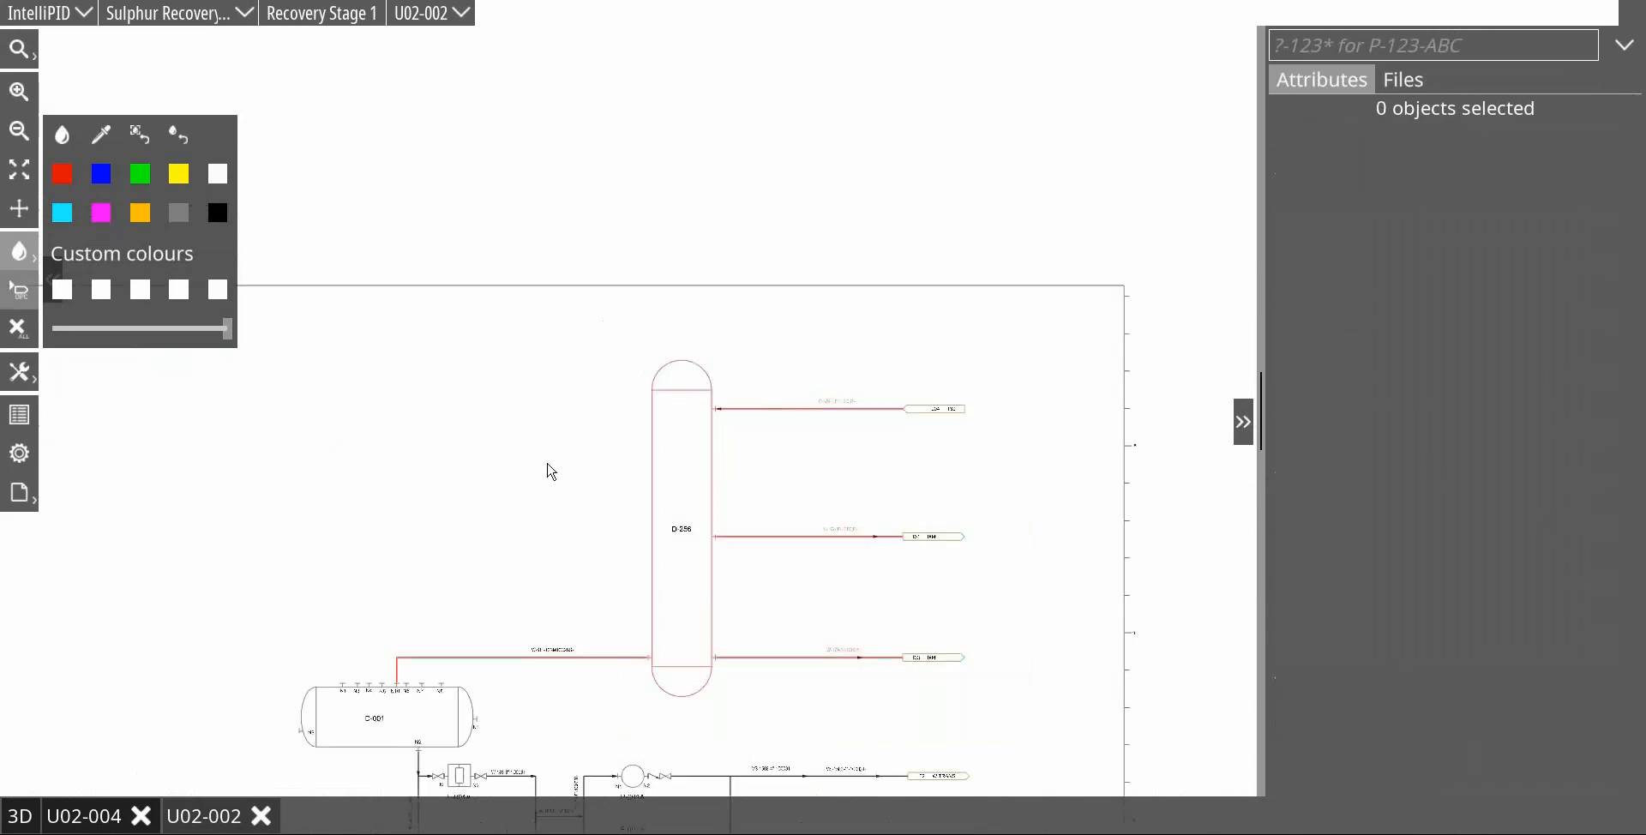
# Step: Set the Comm. System of drum D-001, its nozzles and its line to vessel D-256 to CS_005
pyautogui.scroll(-1, 549, 463)
pyautogui.moveTo(539, 443); pyautogui.dragTo(720, 243)
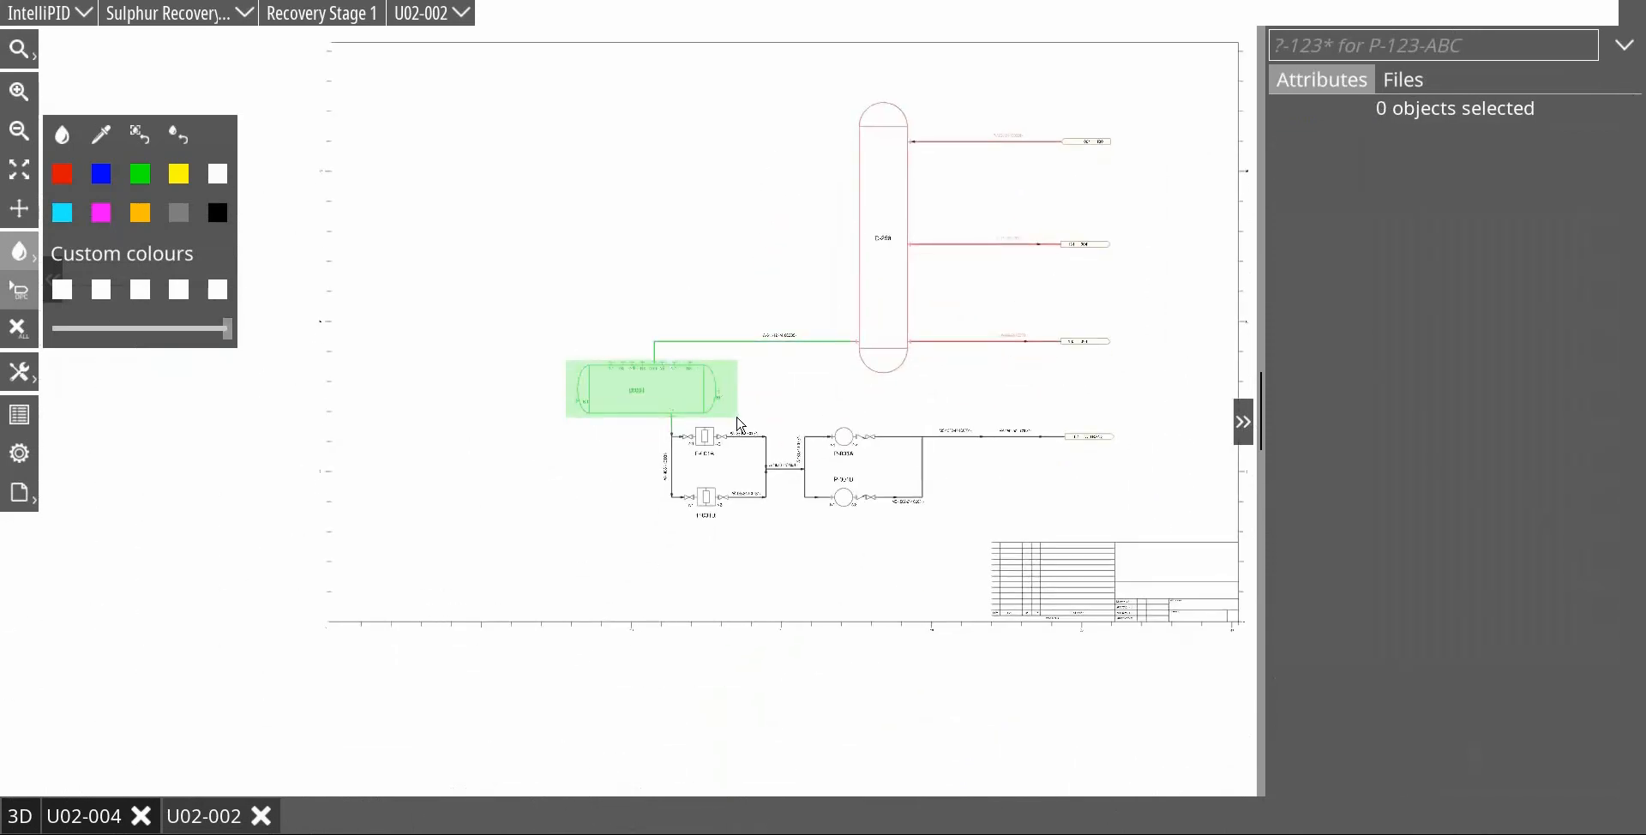
pyautogui.click(737, 422)
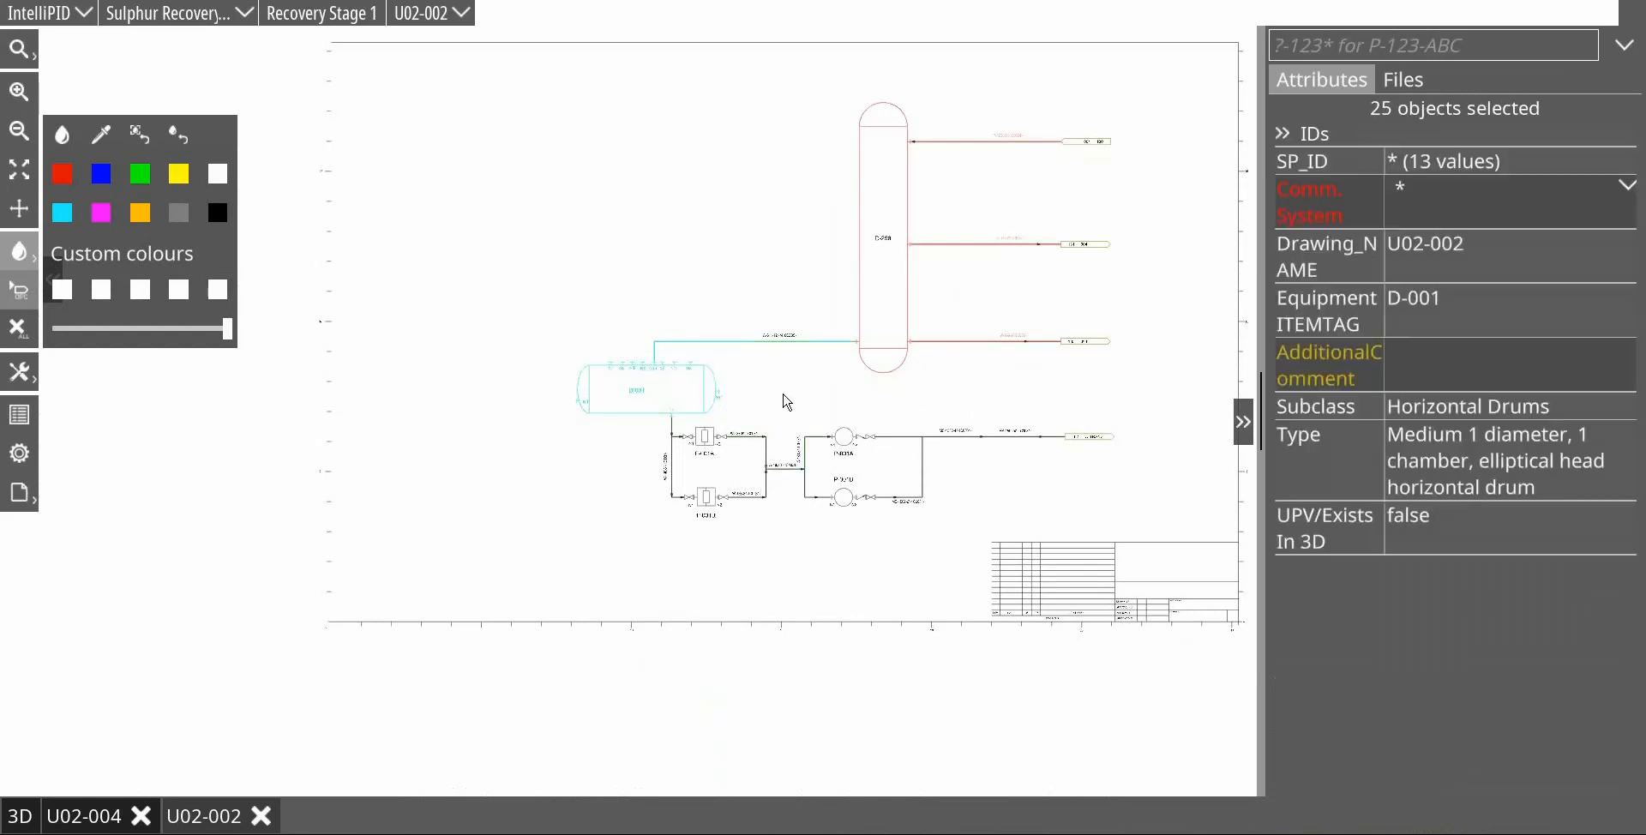
pyautogui.click(660, 332)
pyautogui.moveTo(508, 304); pyautogui.dragTo(807, 422)
pyautogui.scroll(5, 795, 446)
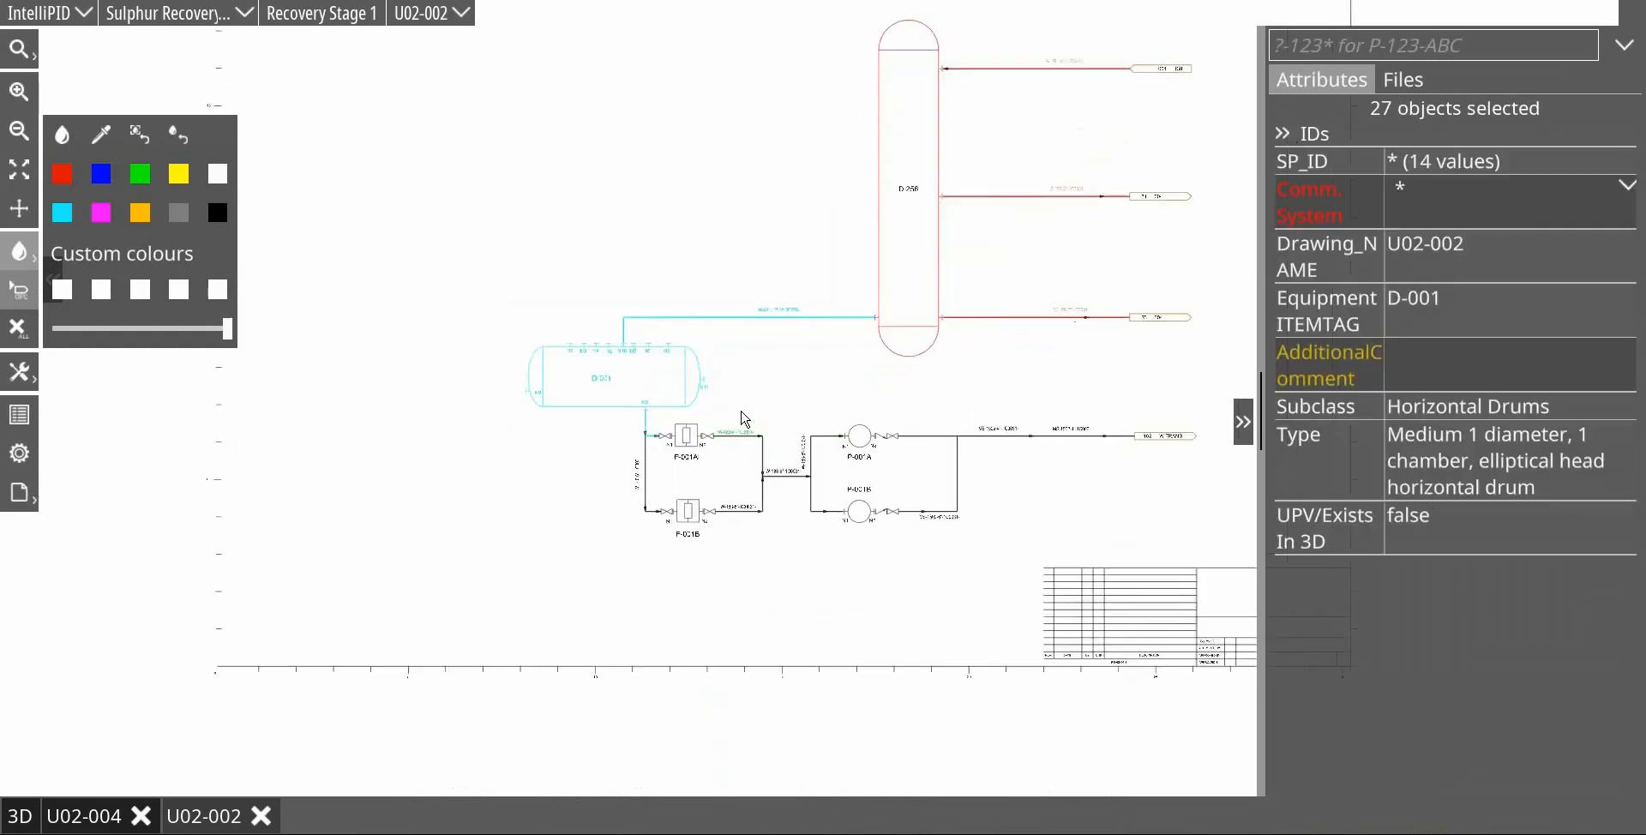
pyautogui.moveTo(725, 416); pyautogui.dragTo(954, 443)
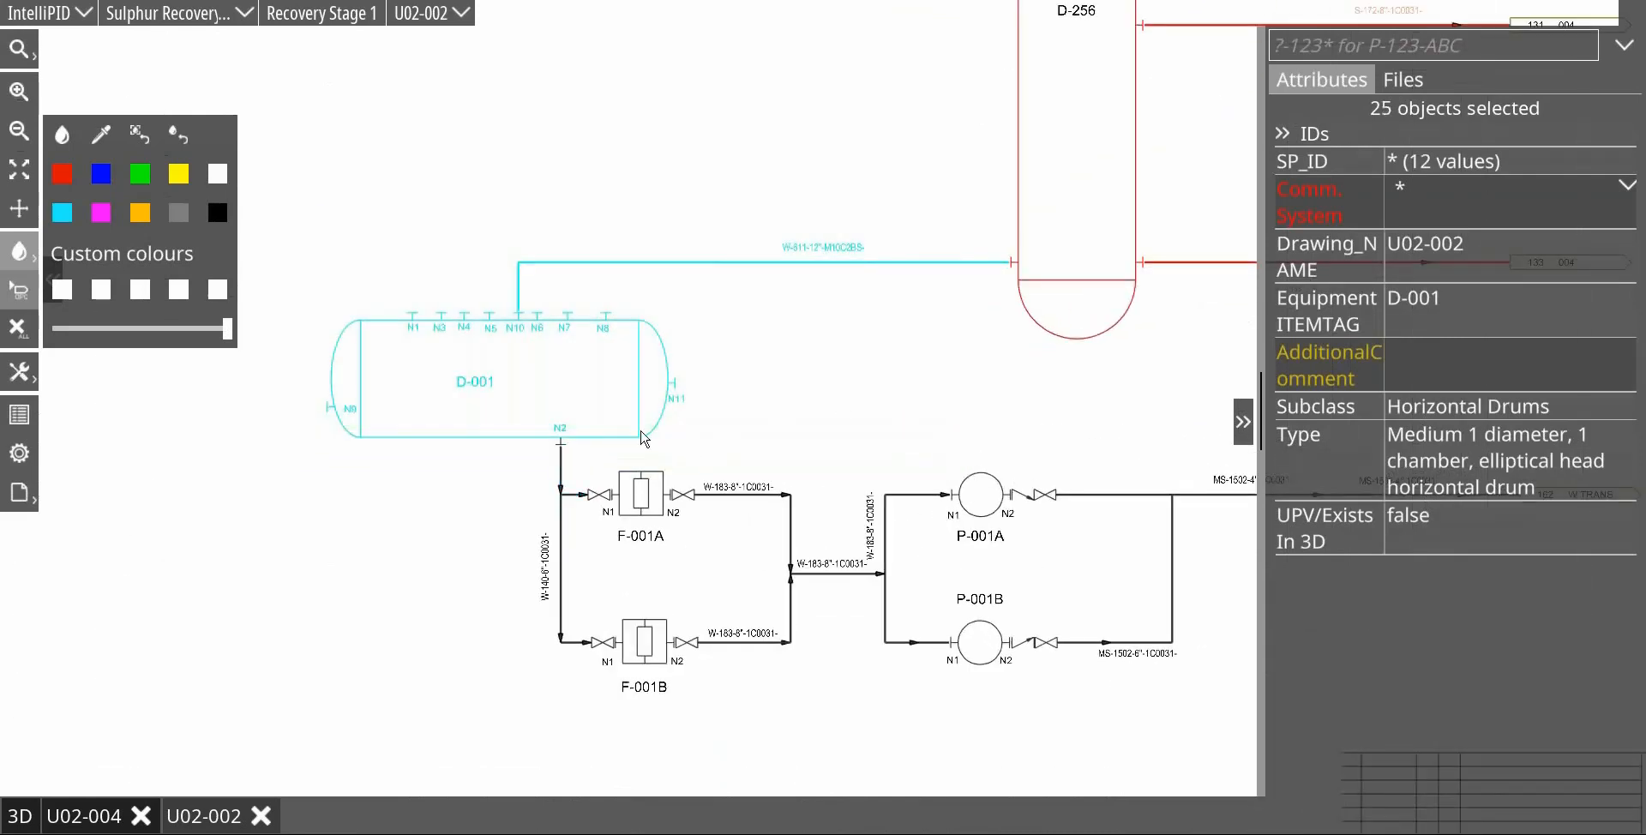
pyautogui.keyDown('ctrl'); pyautogui.click(565, 446); pyautogui.keyUp('ctrl')
pyautogui.click(1625, 190)
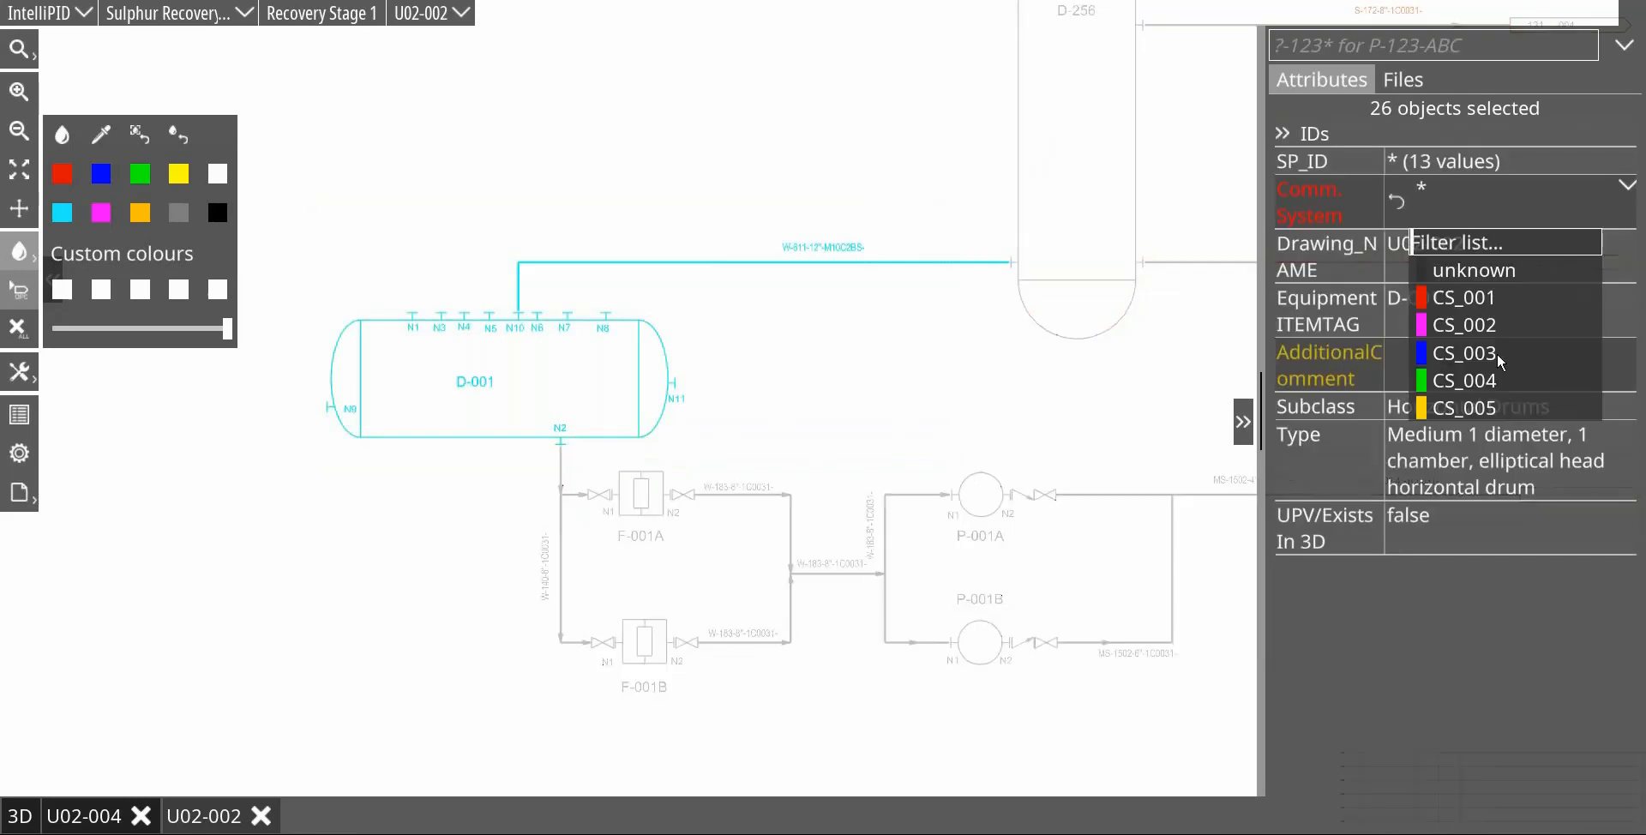
pyautogui.click(1478, 408)
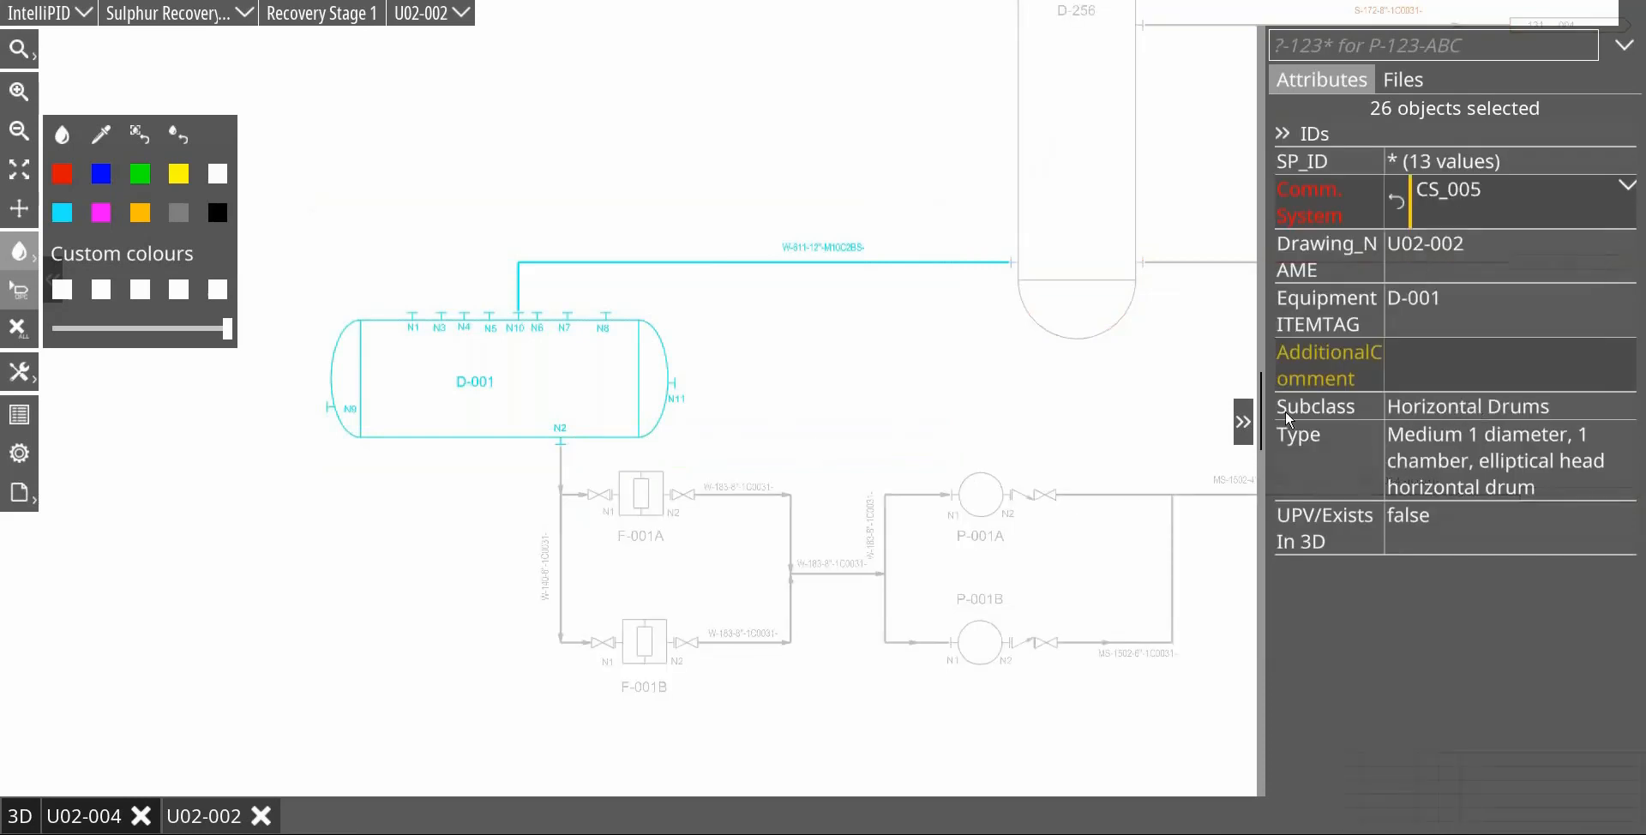
pyautogui.click(862, 393)
# Step: Set the Comm. System of filters F-001A/B, pumps P-001A/B and their connecting lines and valves to CS_002
pyautogui.moveTo(665, 481); pyautogui.dragTo(1216, 683)
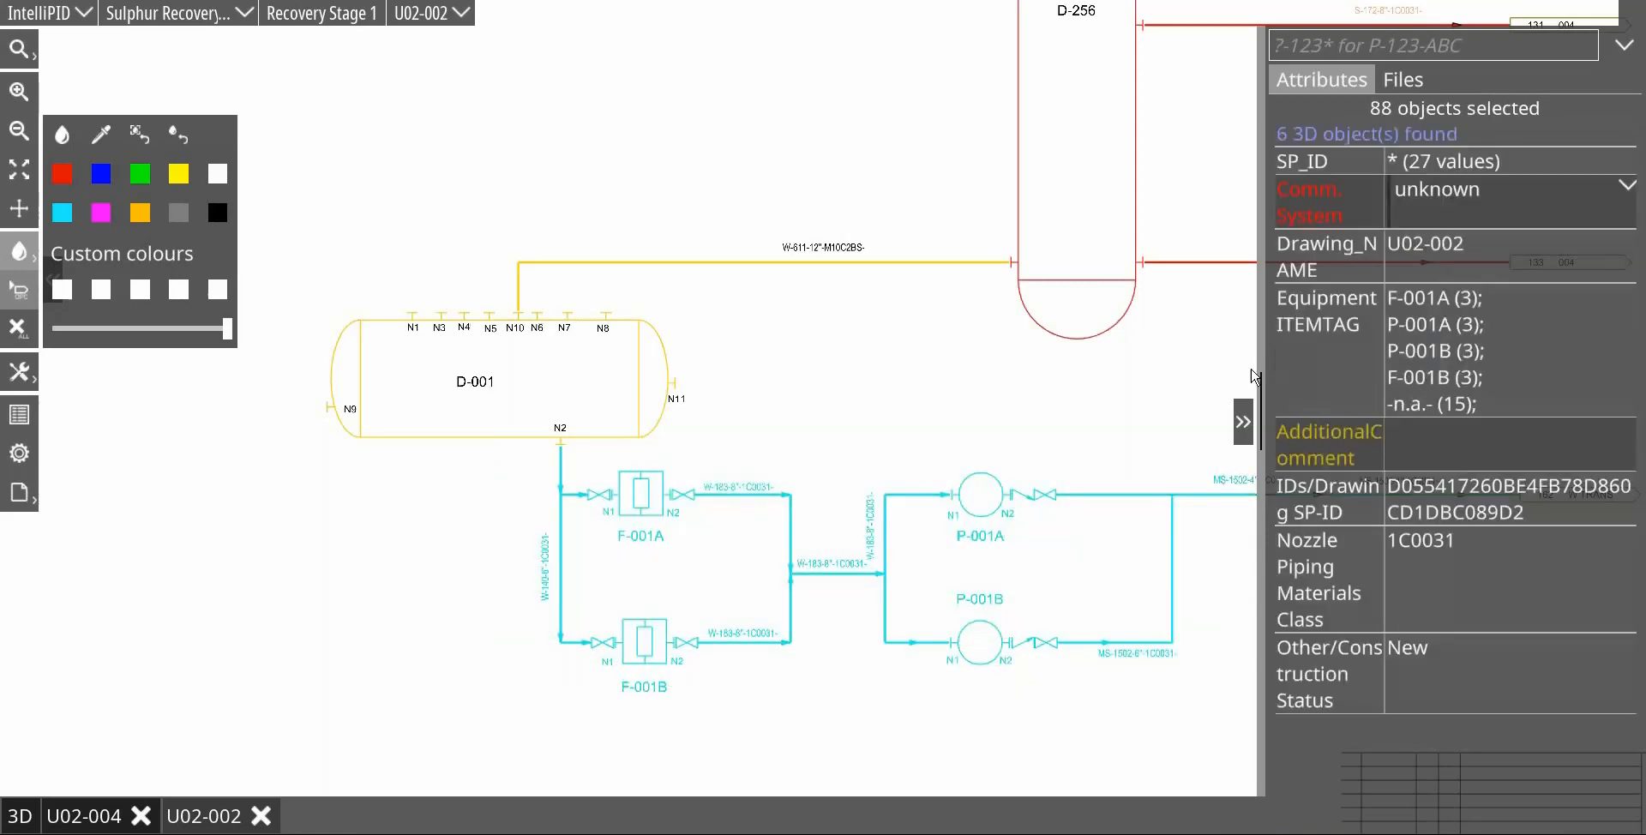
pyautogui.click(1626, 189)
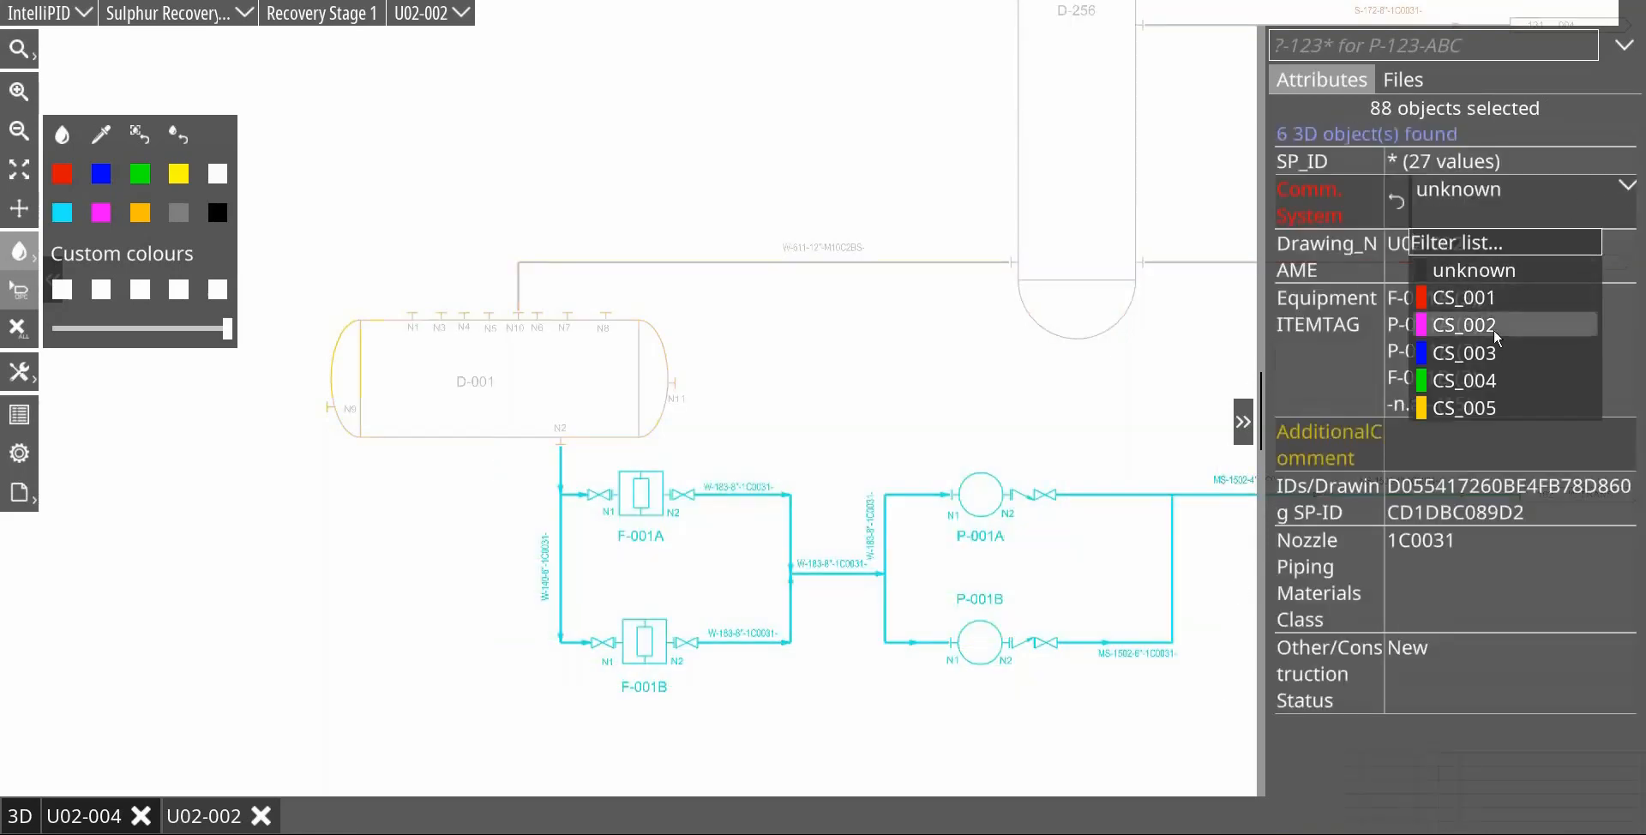
pyautogui.click(1465, 325)
pyautogui.click(832, 392)
# Step: Return to drawing U02-004, fit it in view and close the colour palette
pyautogui.scroll(-4, 831, 393)
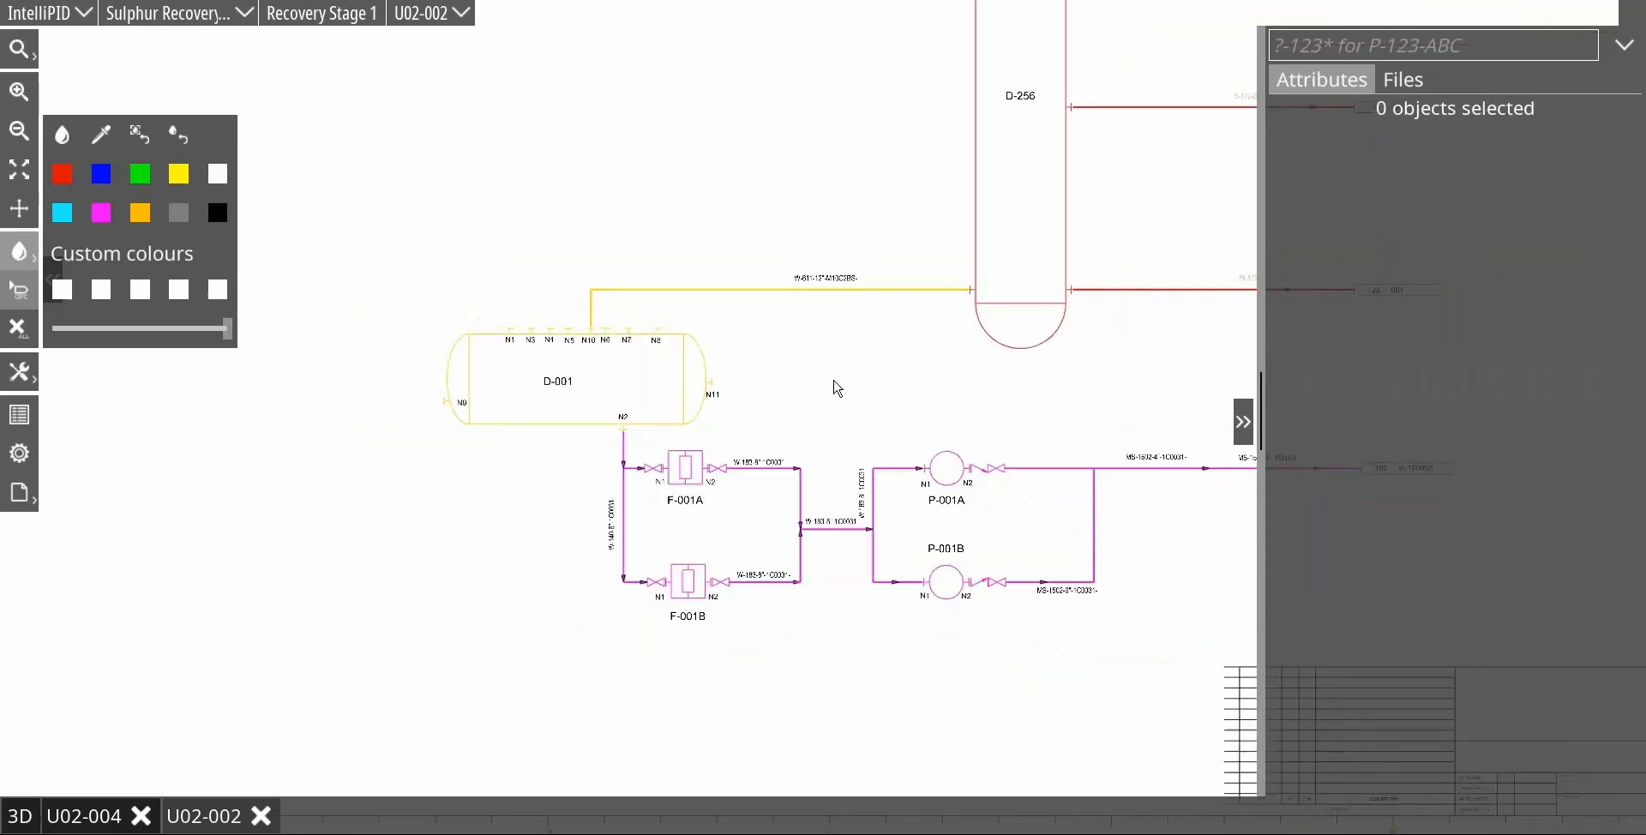
pyautogui.click(94, 817)
pyautogui.scroll(-2, 870, 472)
pyautogui.moveTo(863, 463)
pyautogui.mouseDown()
pyautogui.moveTo(804, 360)
pyautogui.moveTo(655, 250)
pyautogui.moveTo(707, 285)
pyautogui.mouseUp()
pyautogui.scroll(2, 696, 283)
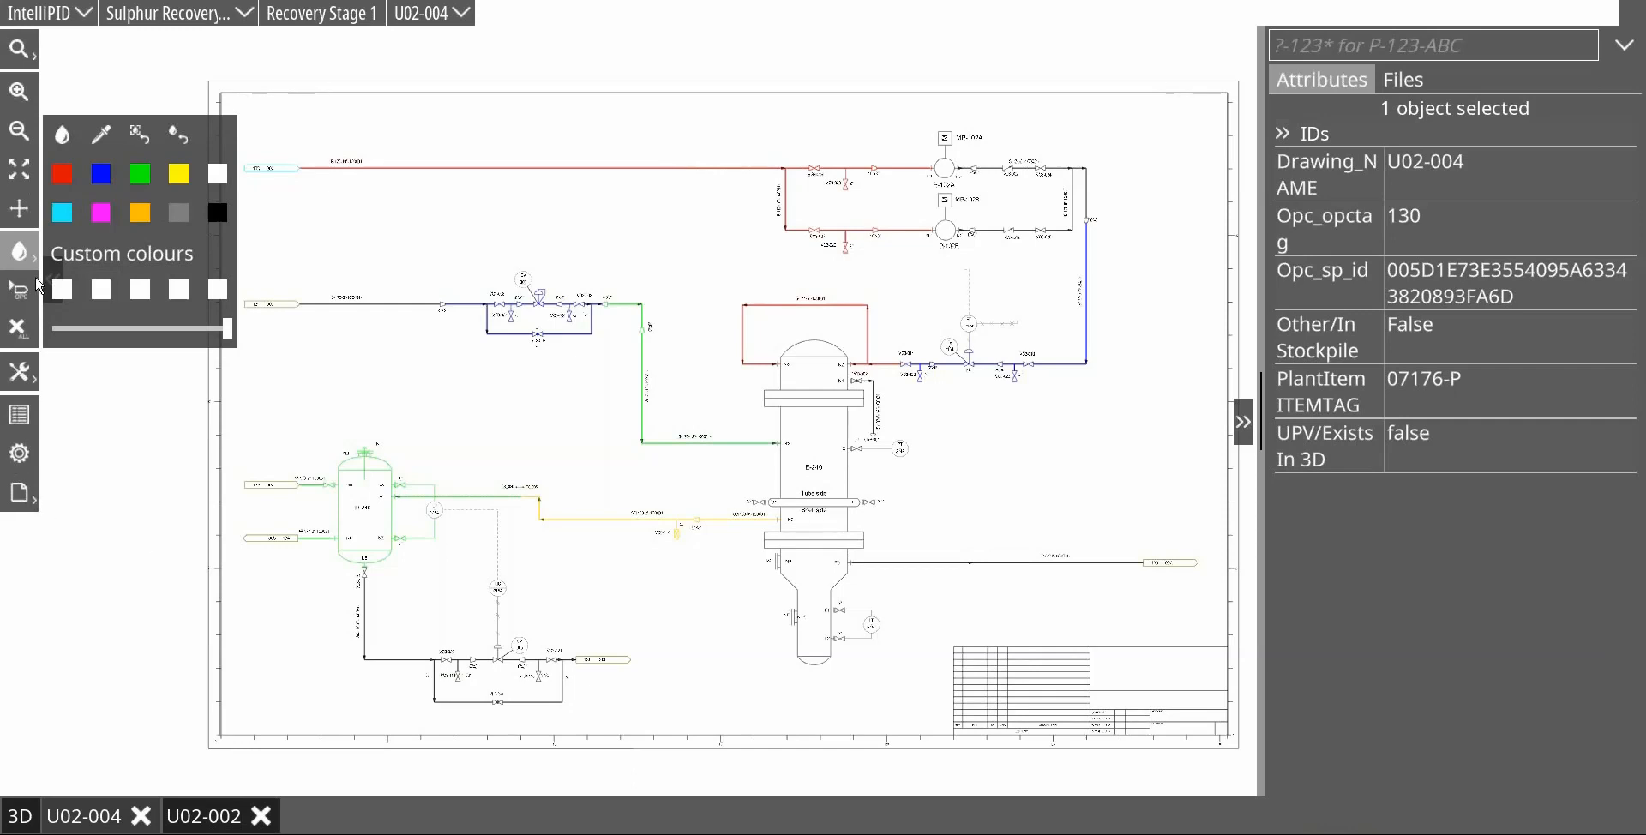
pyautogui.click(30, 251)
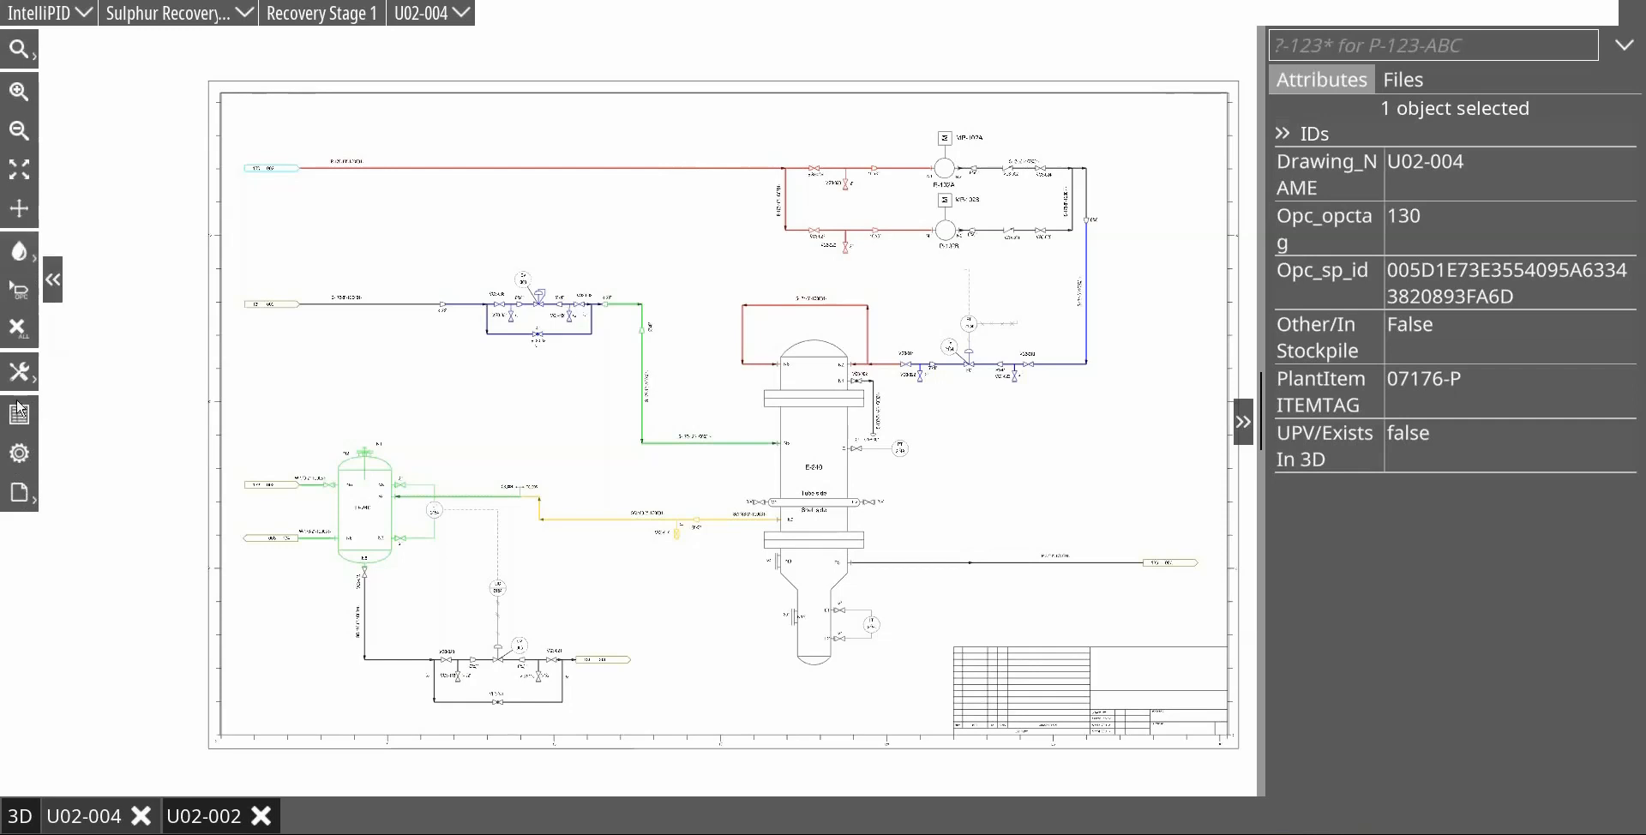
# Step: Generate a report from the Commissioning Systems report definition
pyautogui.click(17, 489)
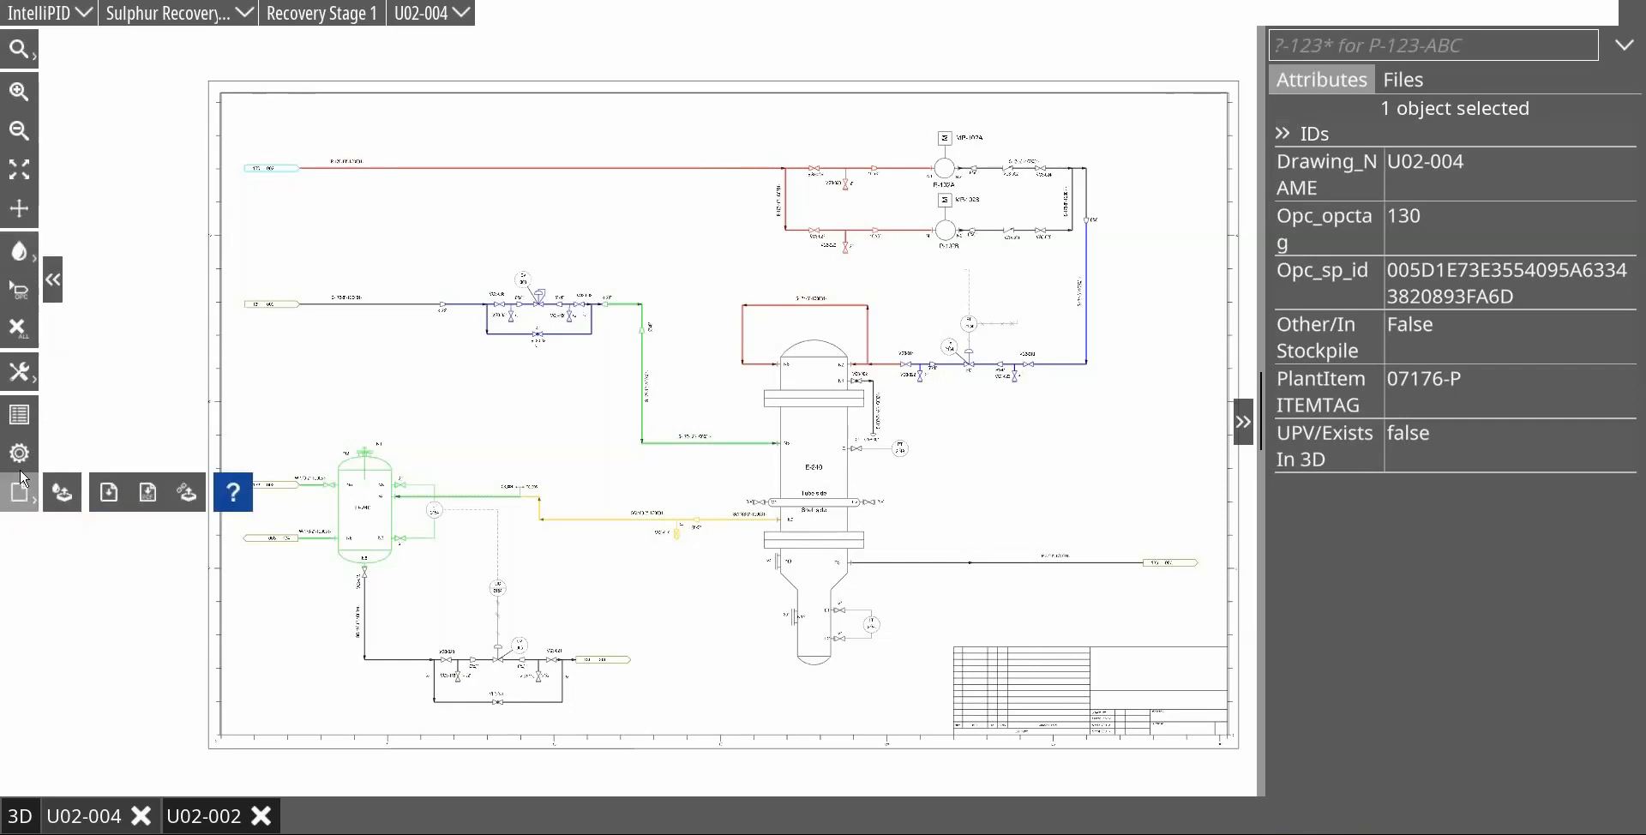
pyautogui.click(116, 496)
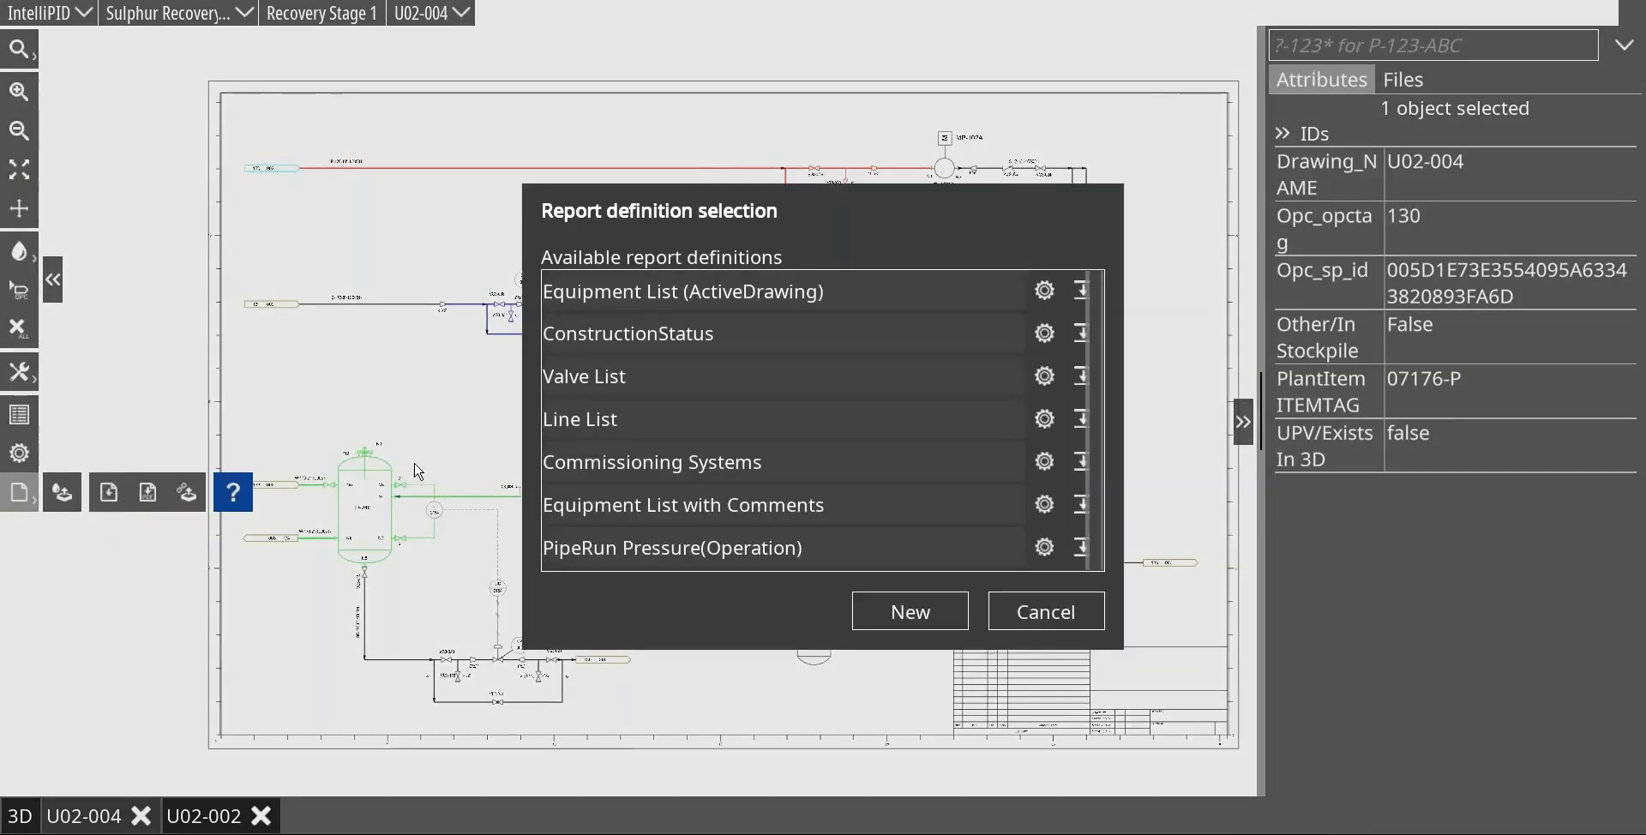
pyautogui.click(755, 463)
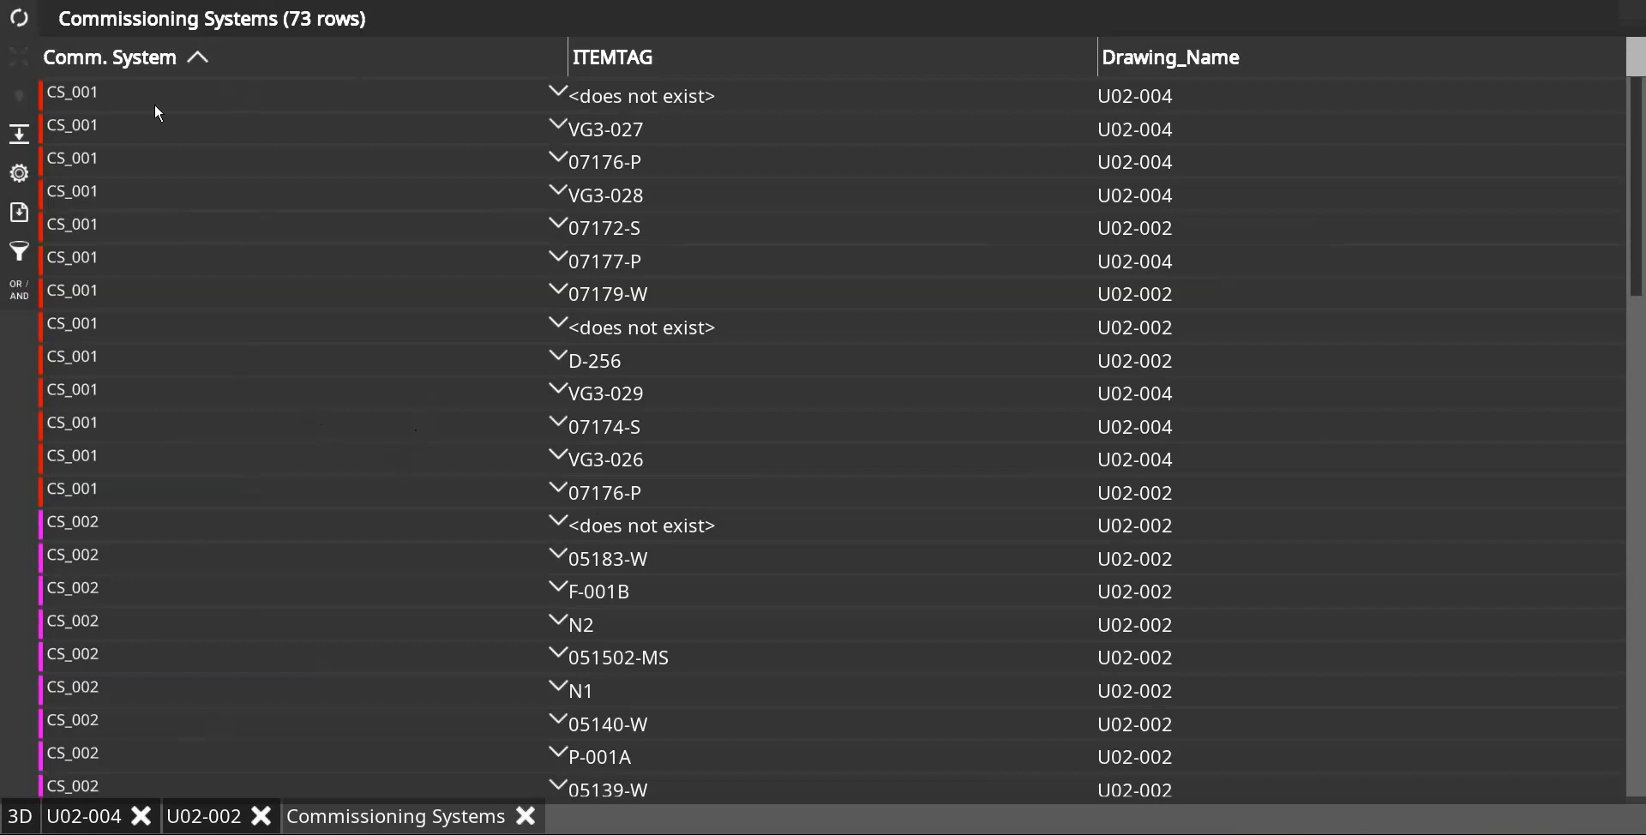
# Step: Hide the report rows whose ITEMTAG is <does not exist> and sort the report by Drawing_Name
pyautogui.click(1159, 58)
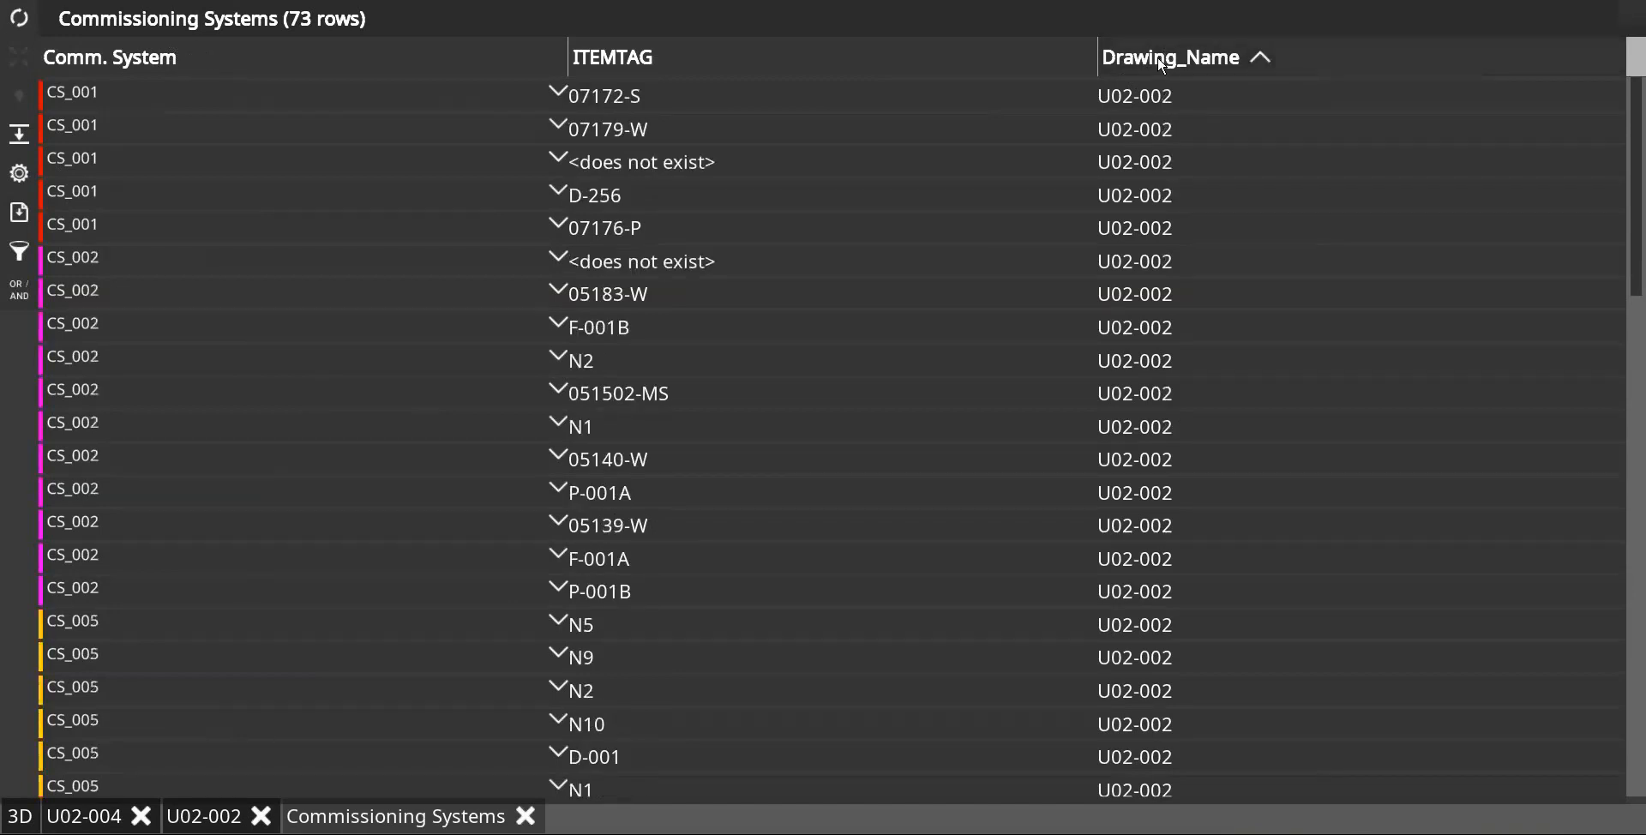
pyautogui.click(886, 62)
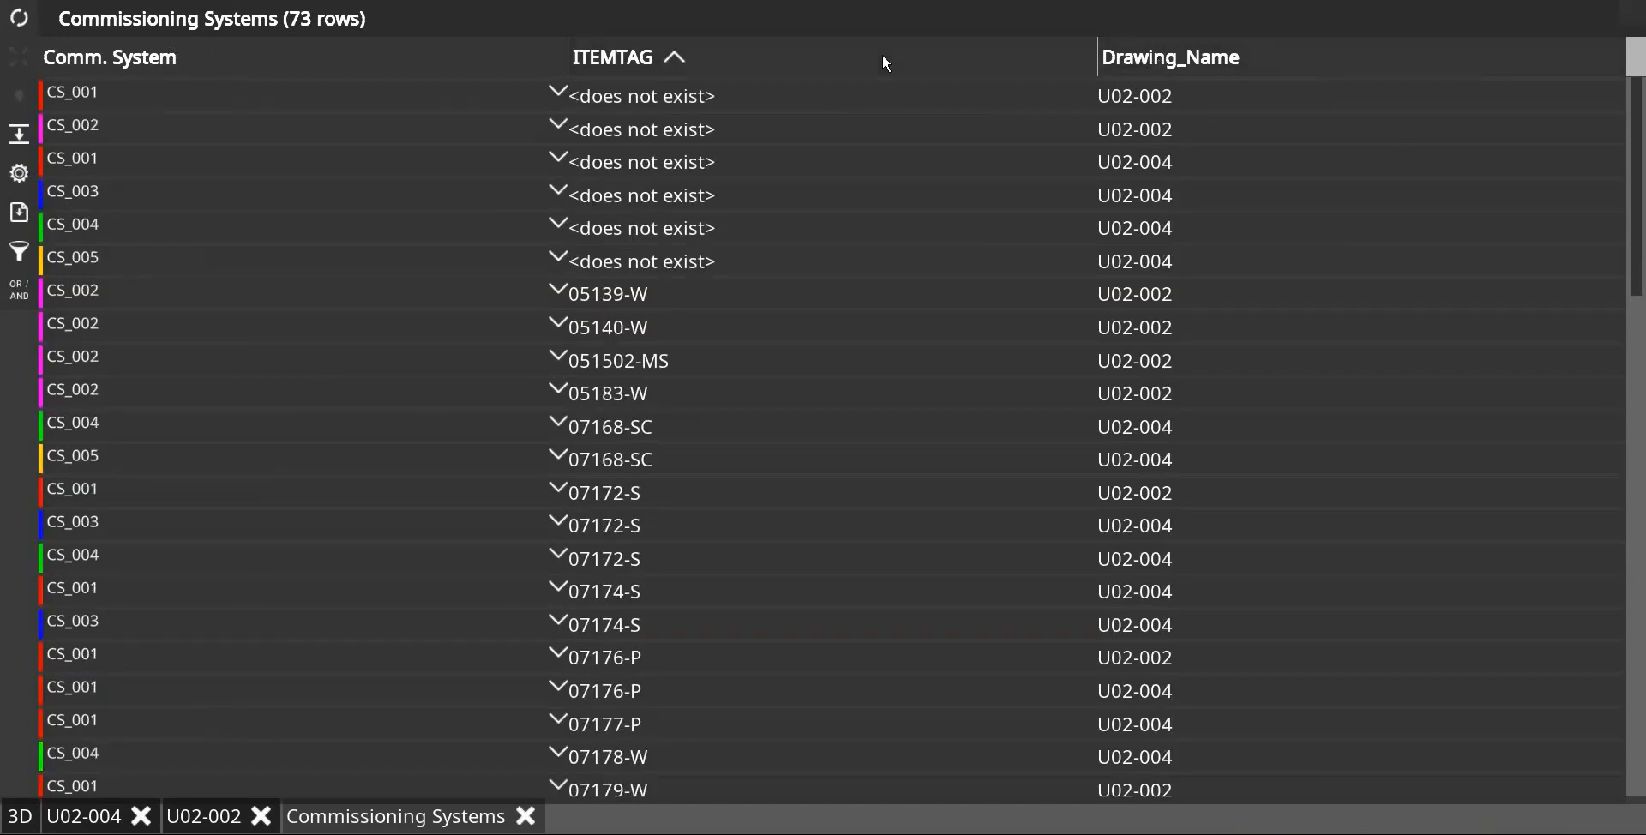
pyautogui.click(620, 104)
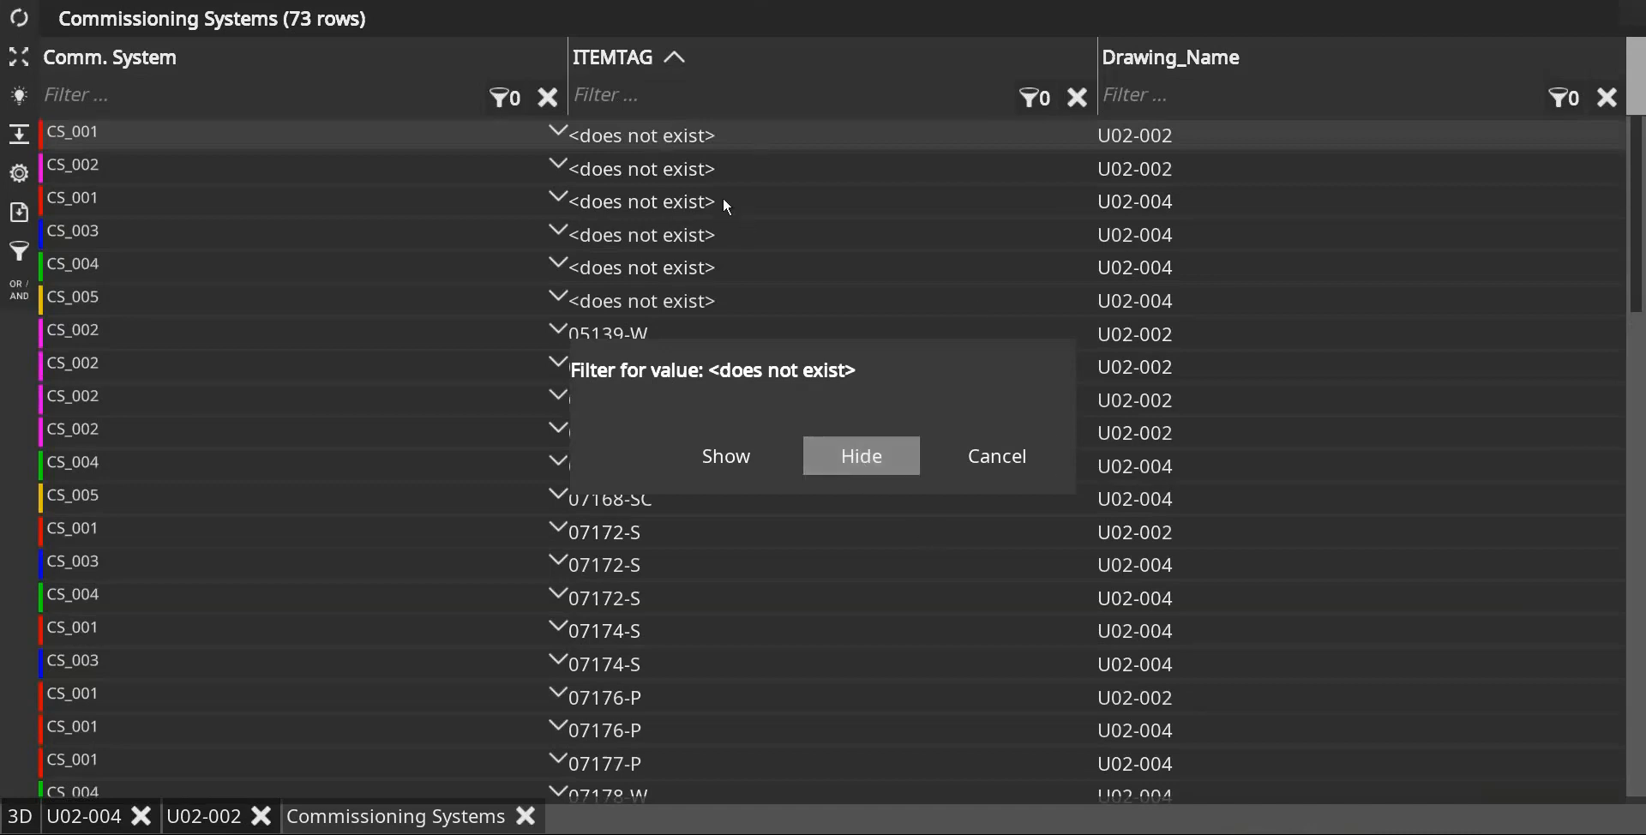
pyautogui.click(881, 468)
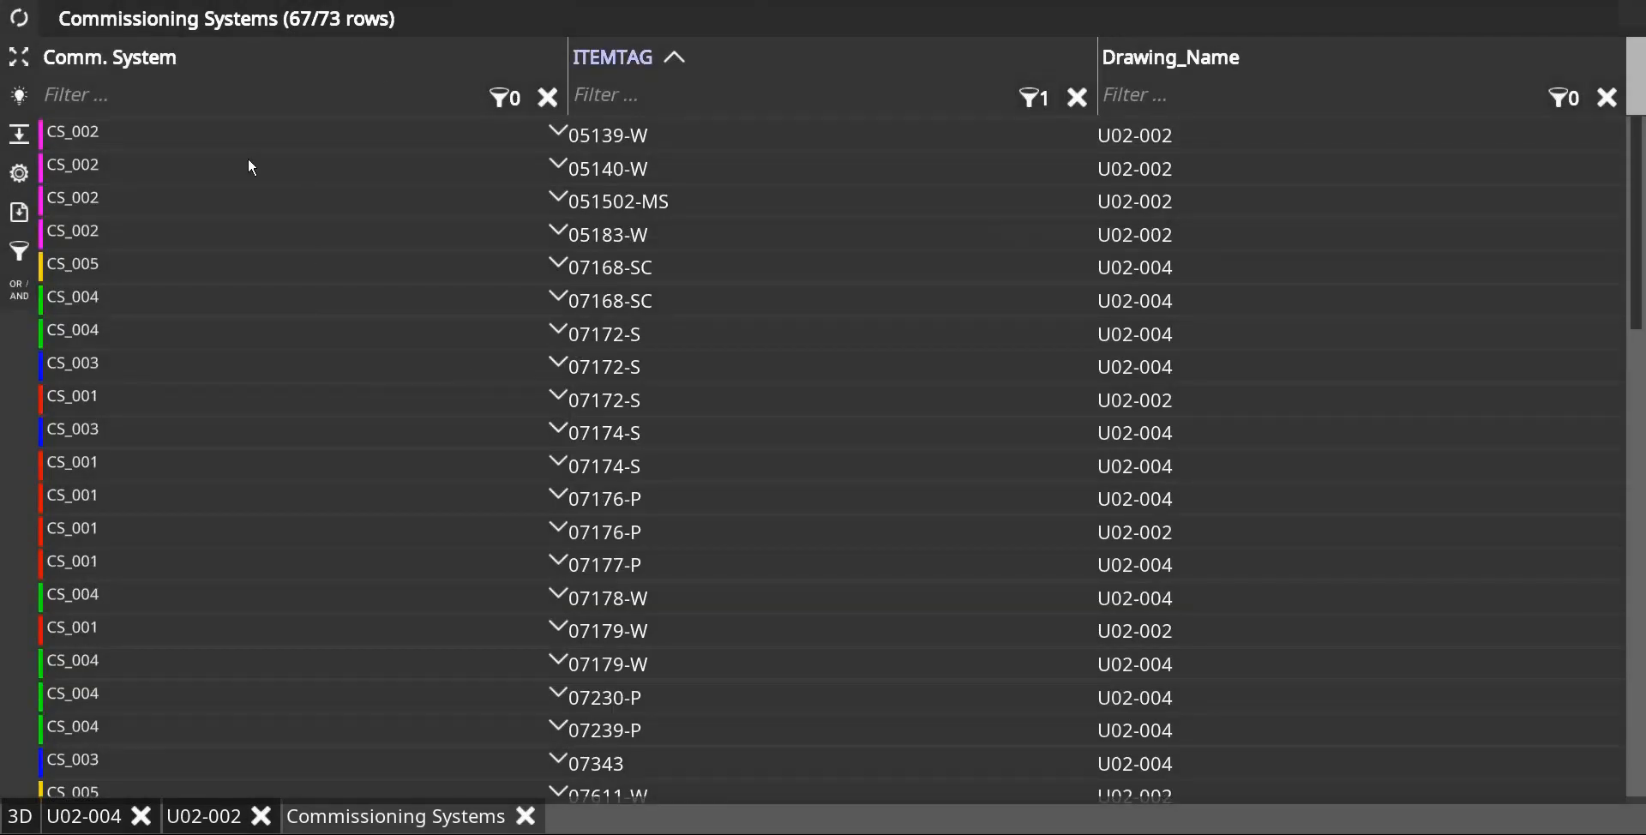
pyautogui.click(1155, 59)
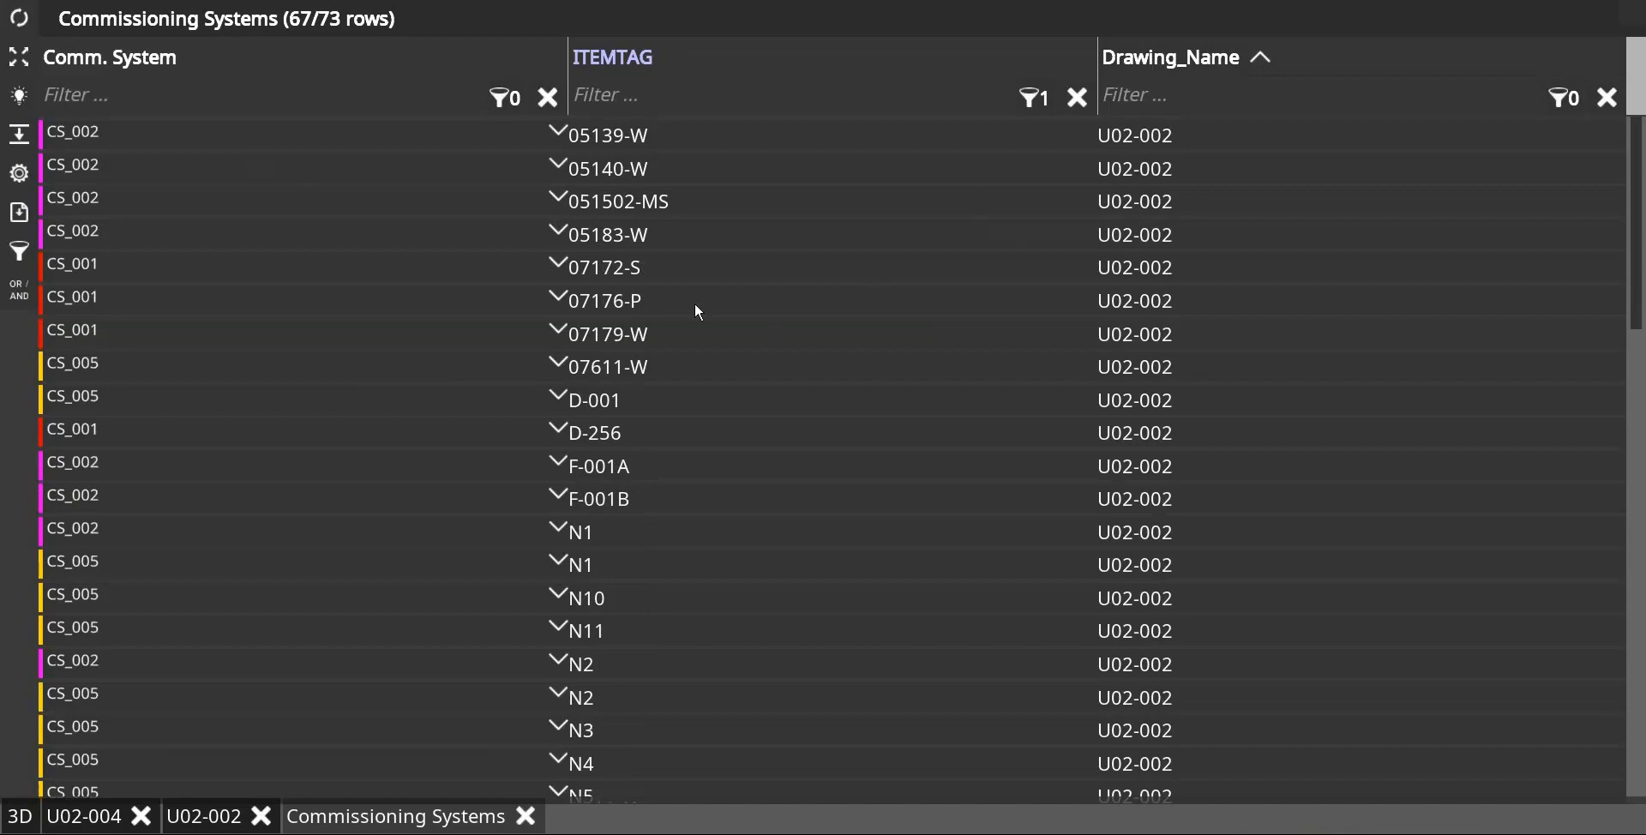
pyautogui.scroll(-5, 1002, 495)
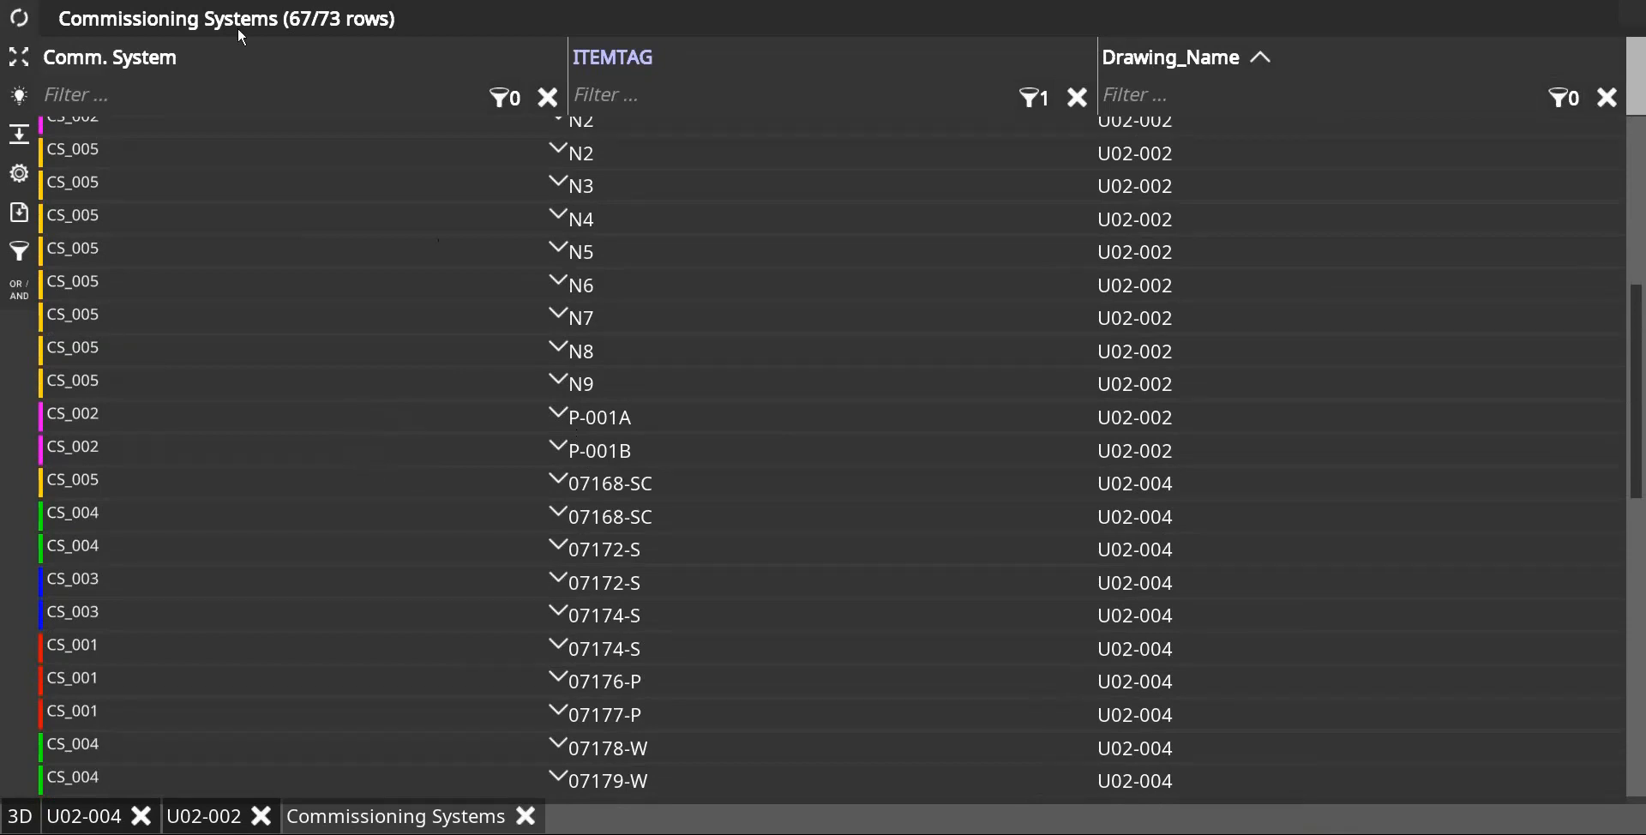
# Step: Restrict the report scope to Selection in current pid and check the report attributes
pyautogui.click(21, 174)
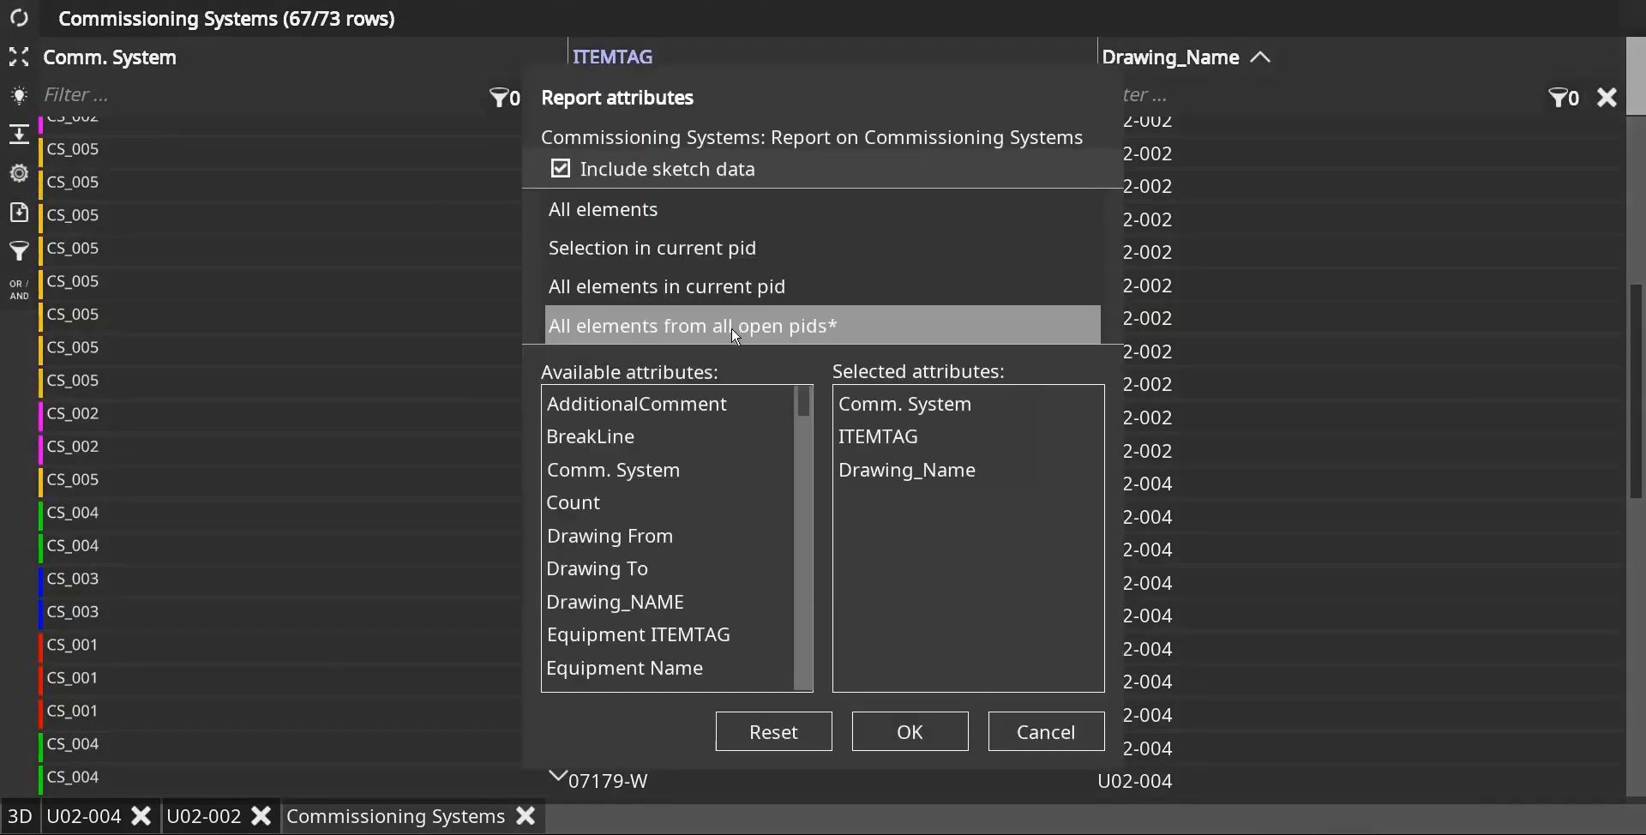
pyautogui.click(687, 250)
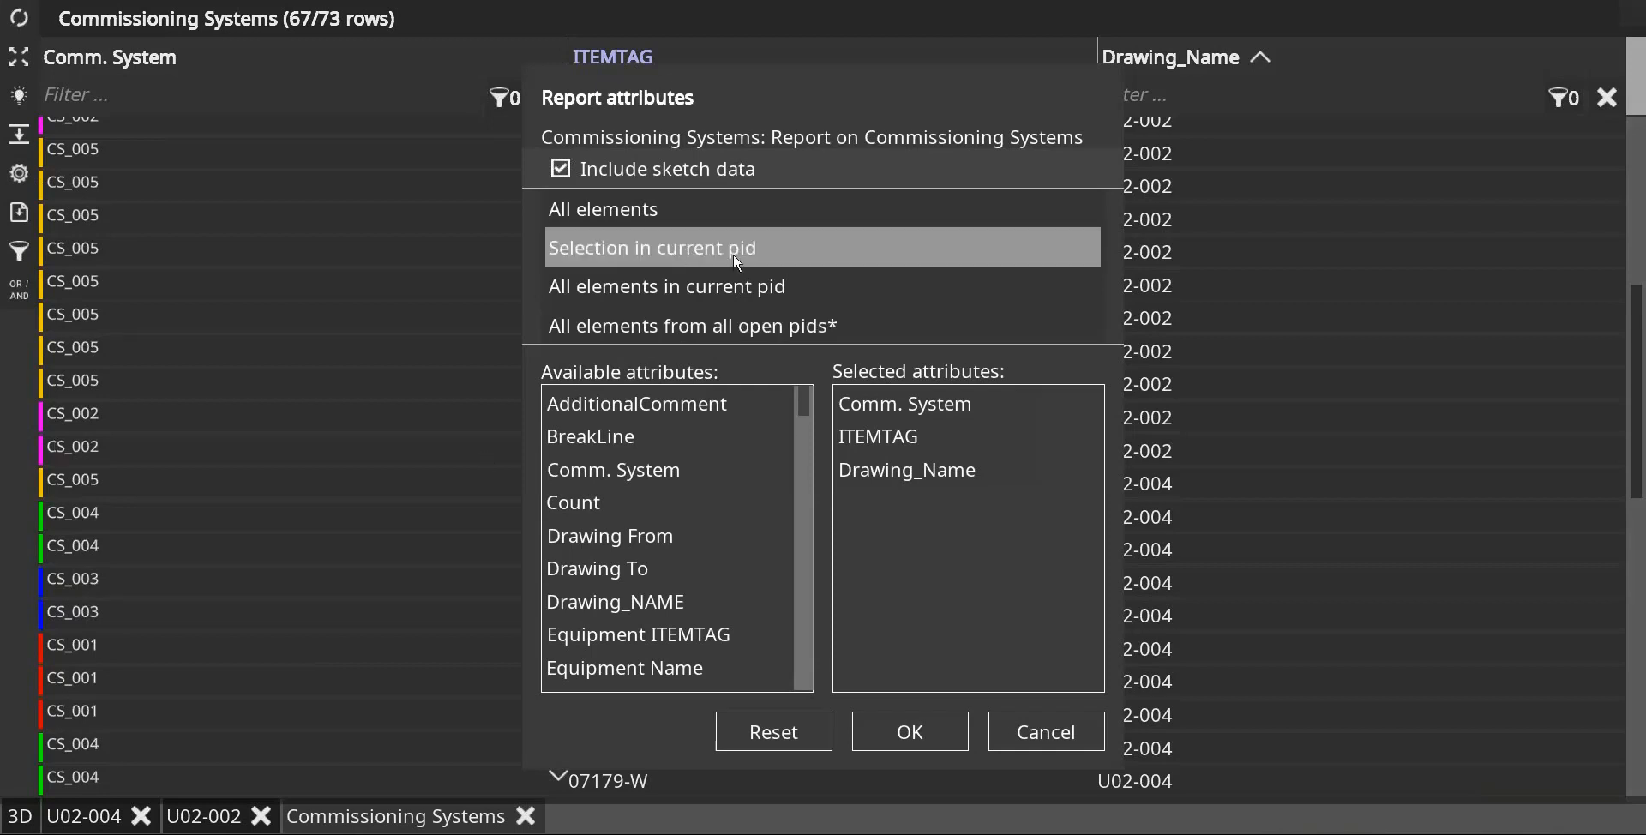
pyautogui.click(933, 734)
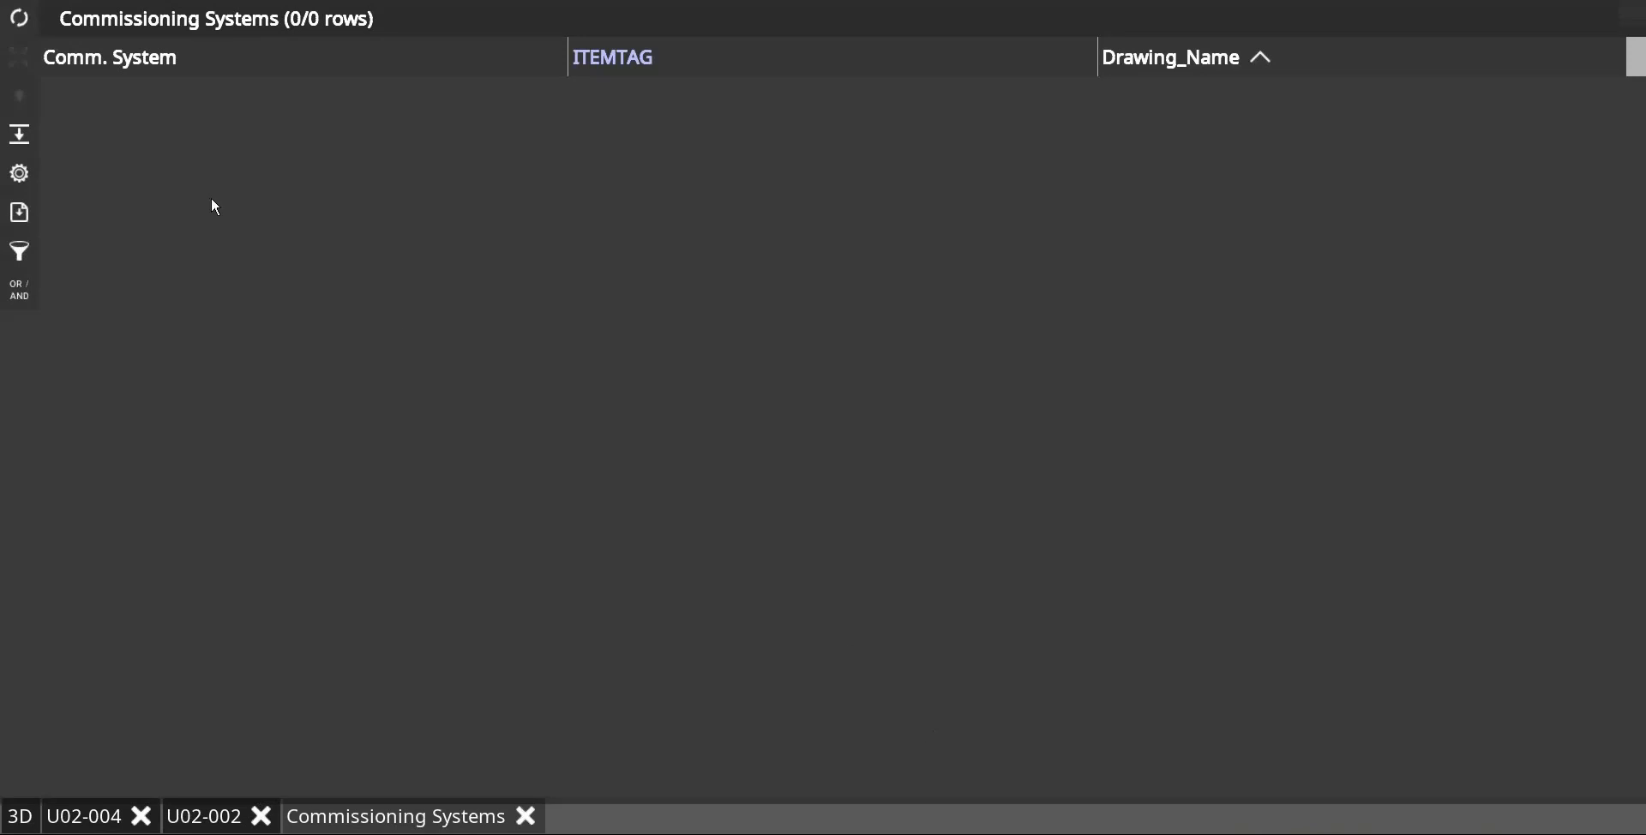
pyautogui.click(20, 174)
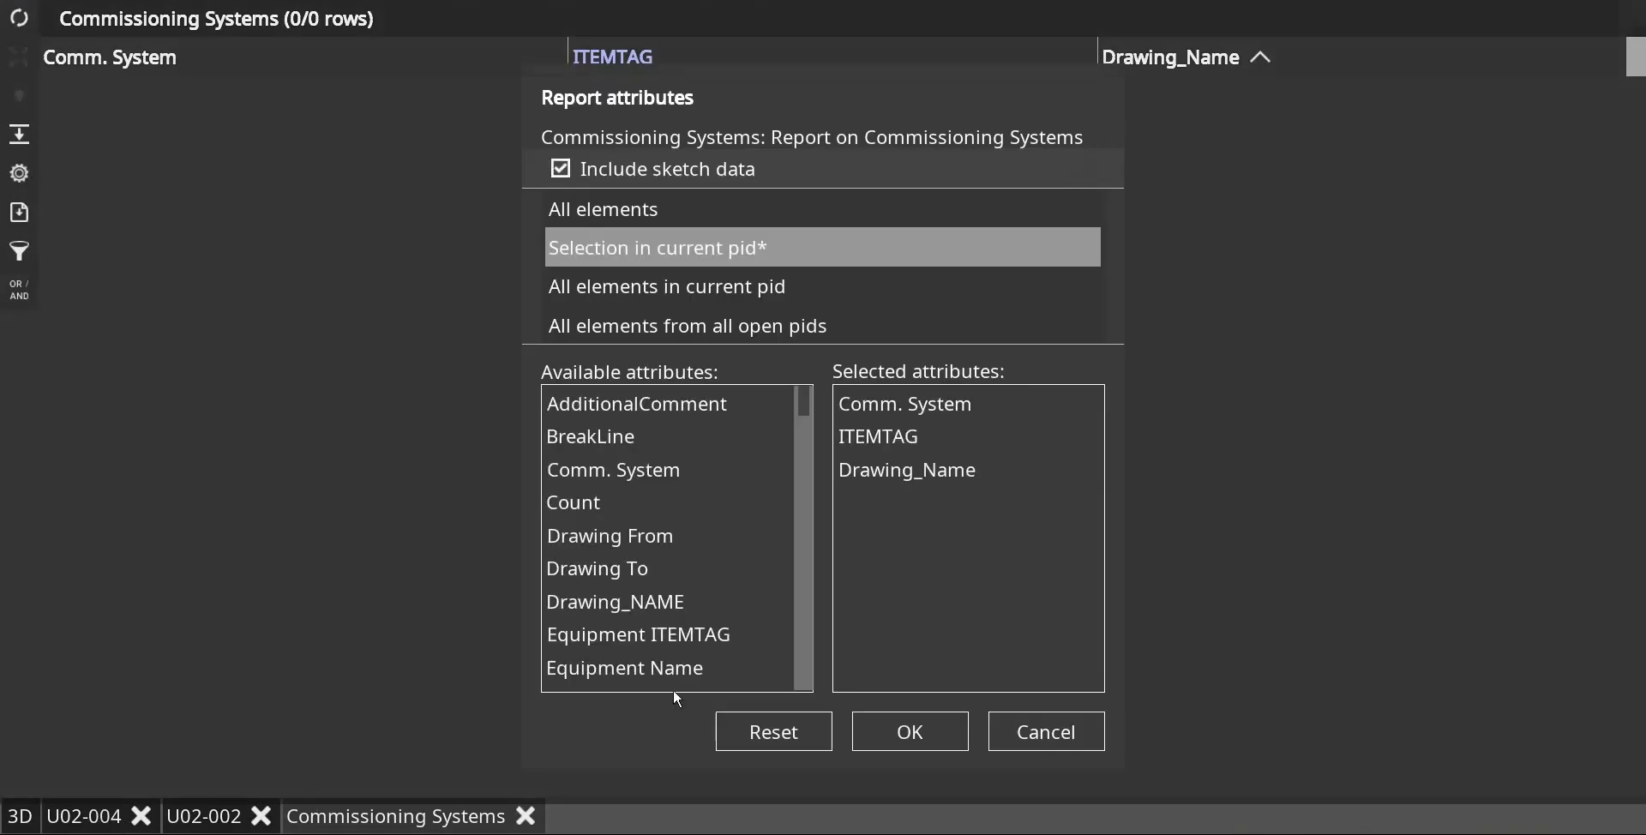
pyautogui.click(1087, 734)
# Step: Select line 07172-S with its control valve station on U02-004 and refresh the Commissioning Systems report
pyautogui.click(84, 816)
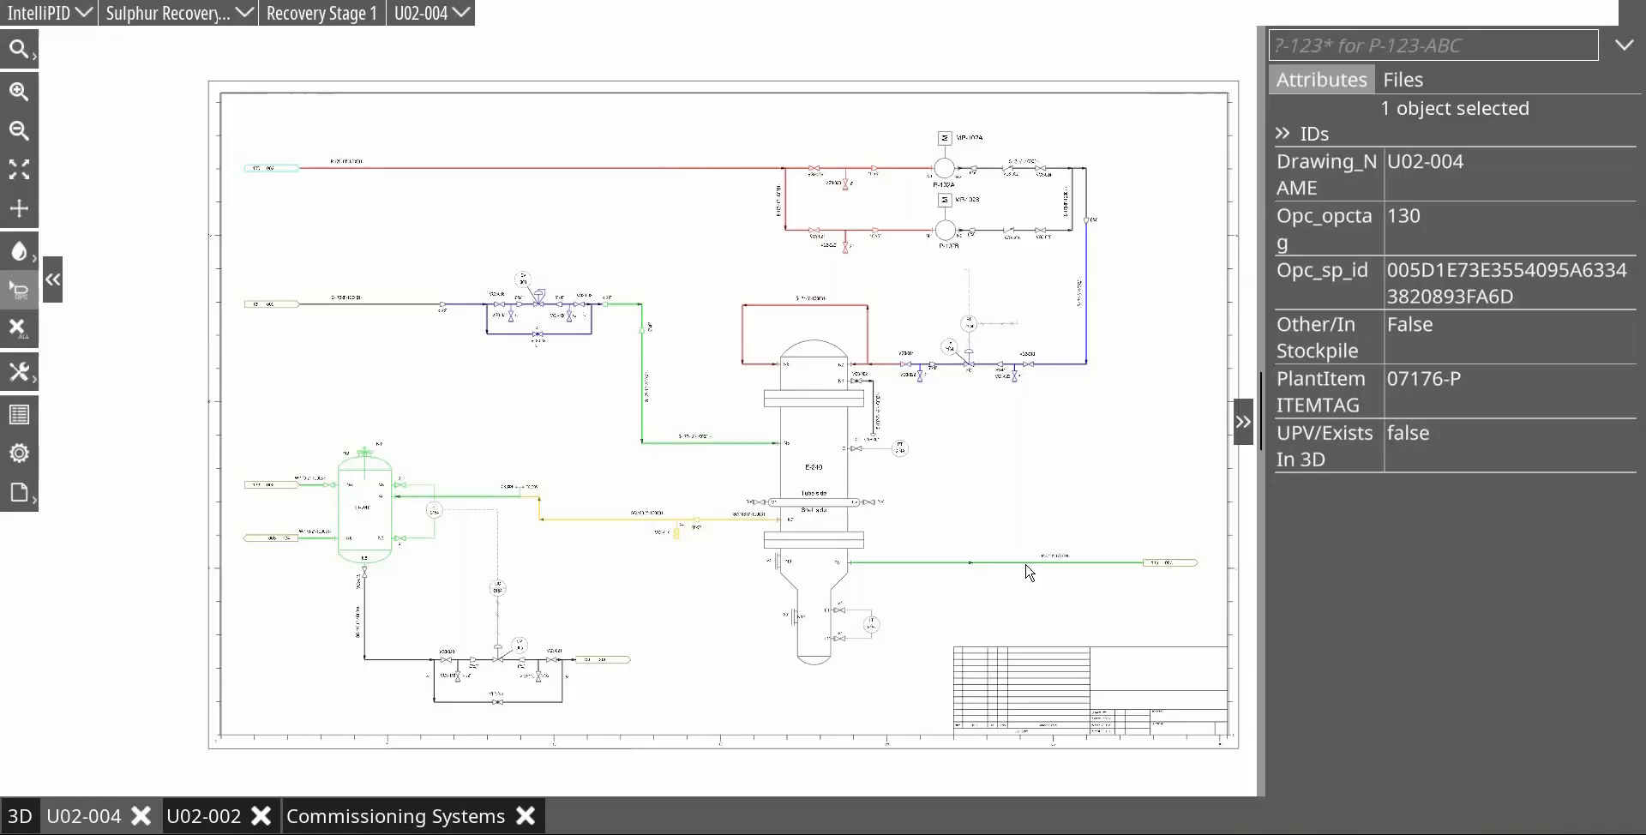
pyautogui.moveTo(384, 217); pyautogui.dragTo(700, 485)
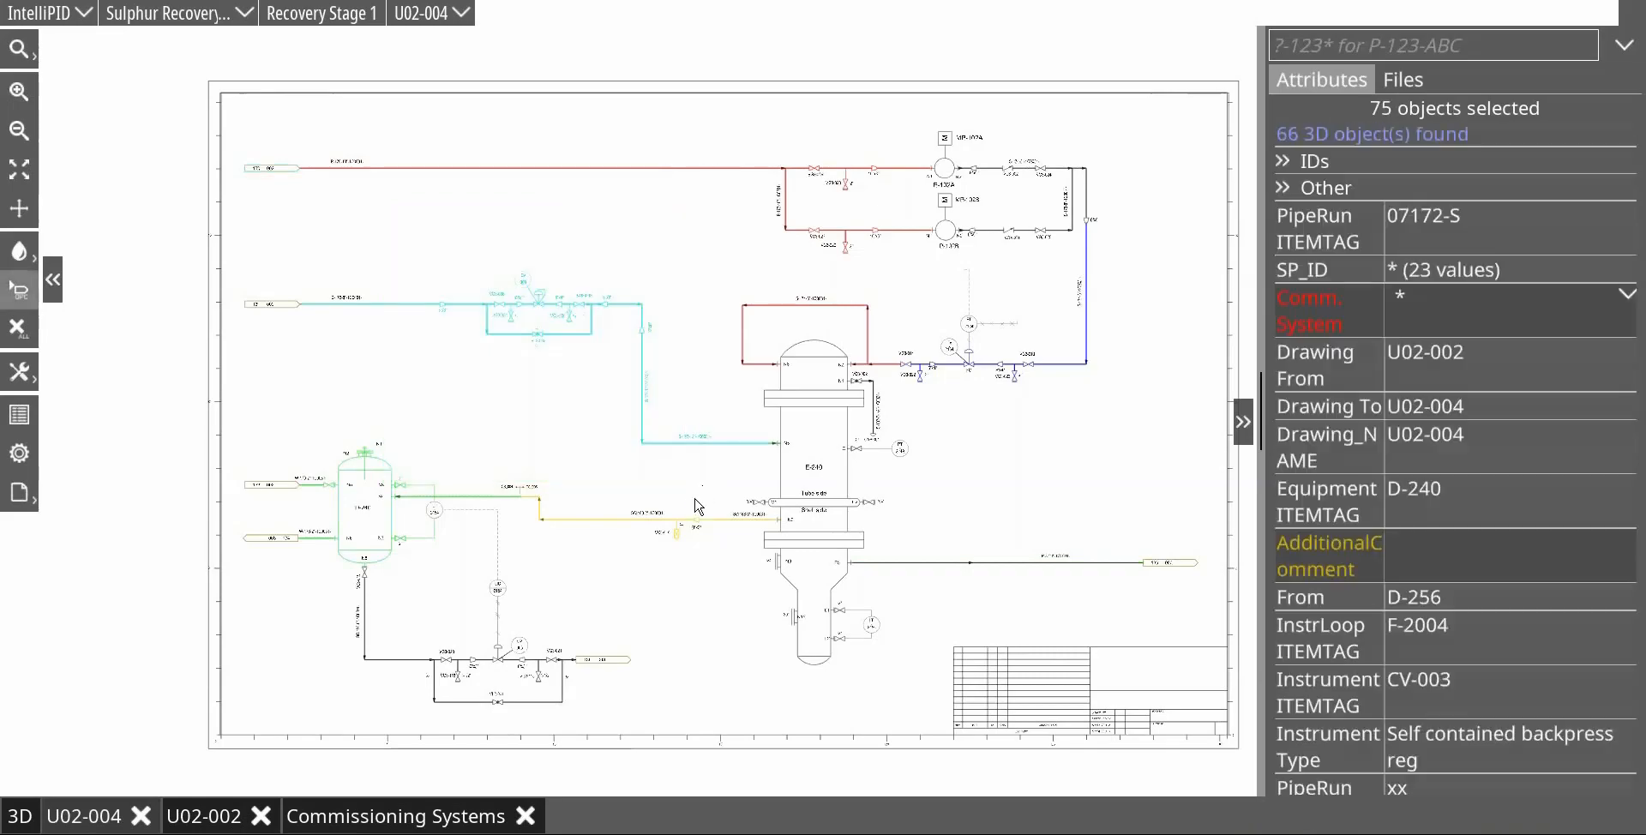
pyautogui.click(386, 815)
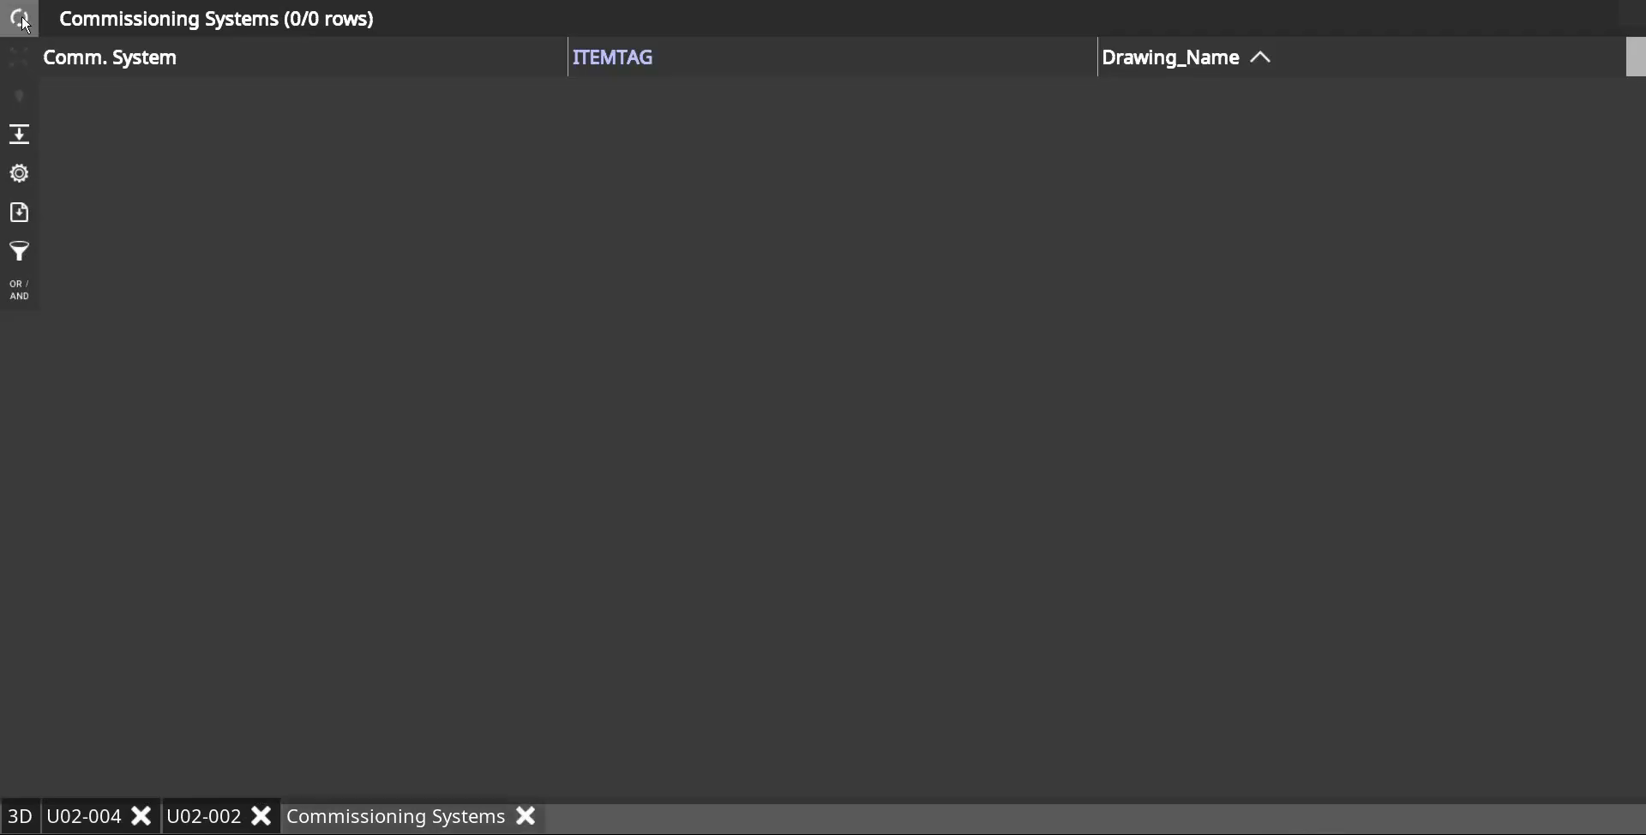
pyautogui.click(23, 19)
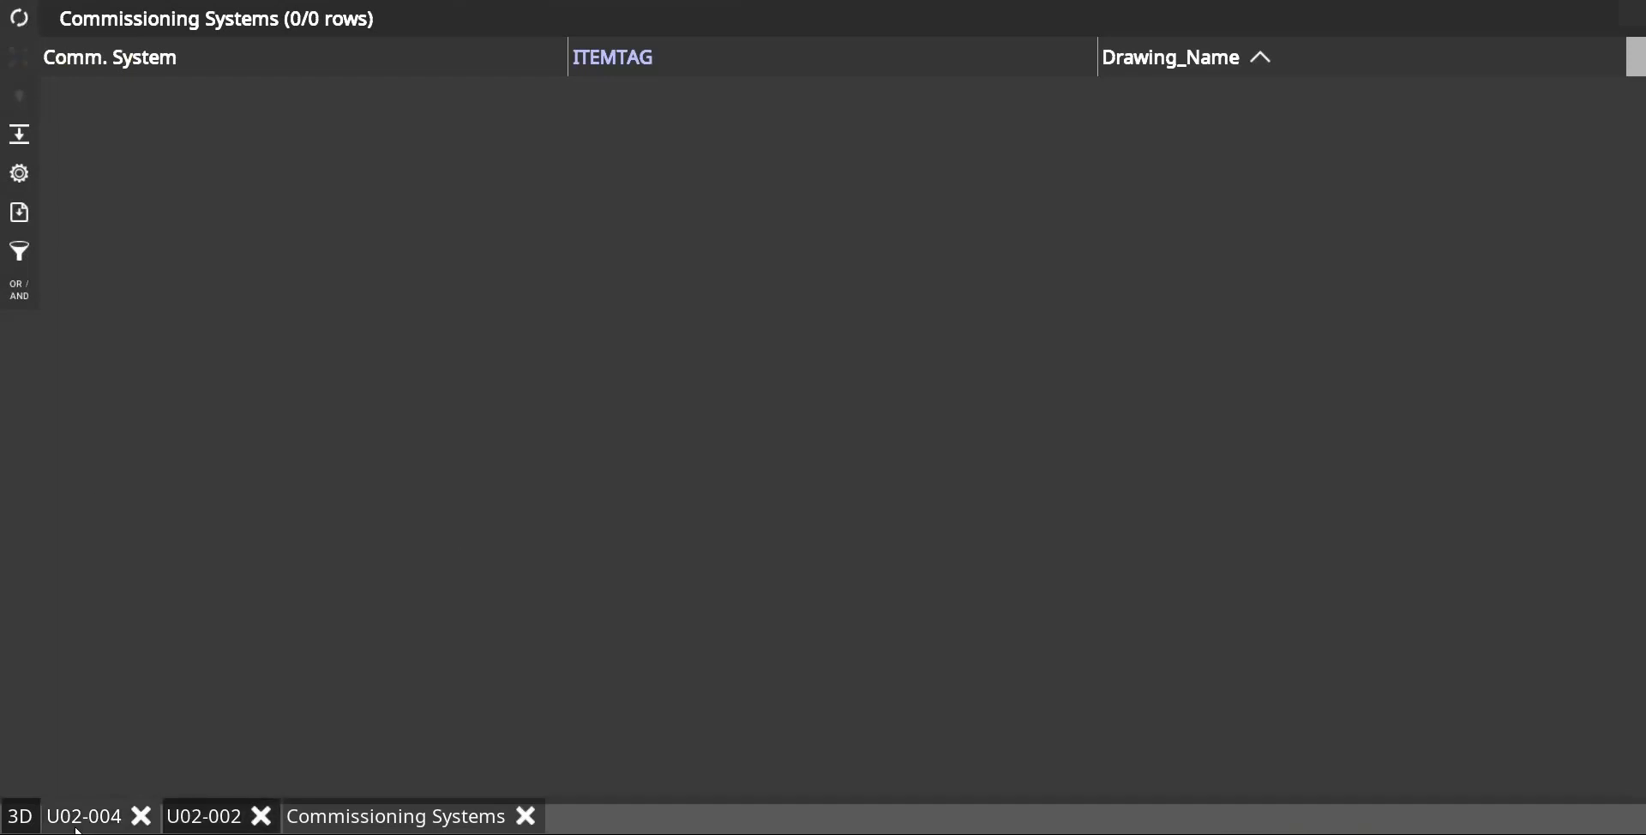
# Step: Change the report scope to All elements and regenerate the report
pyautogui.click(19, 173)
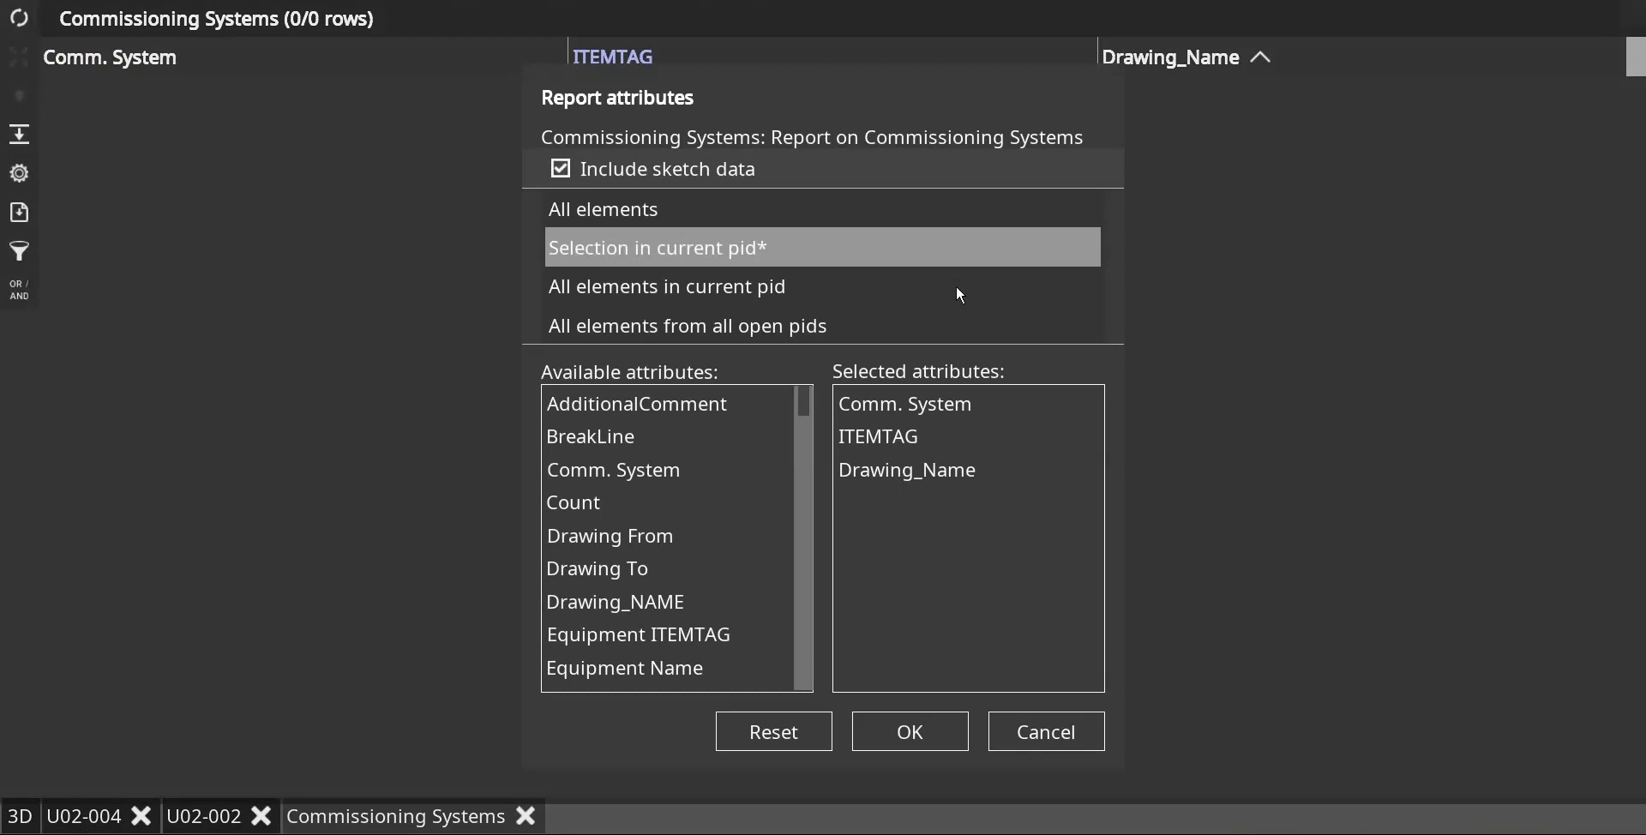
pyautogui.click(647, 211)
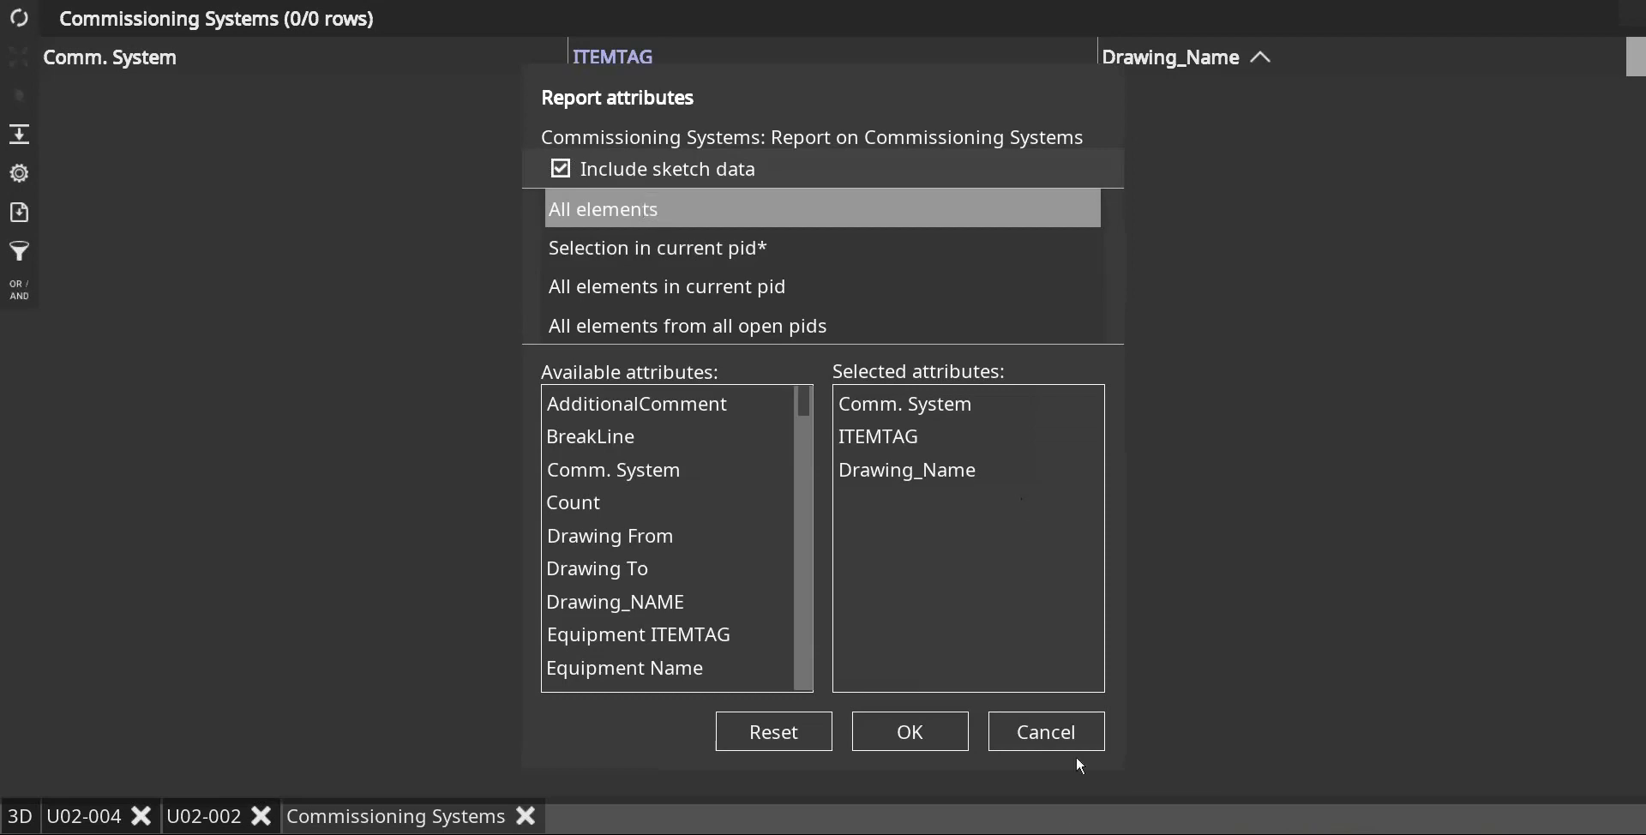
pyautogui.click(941, 739)
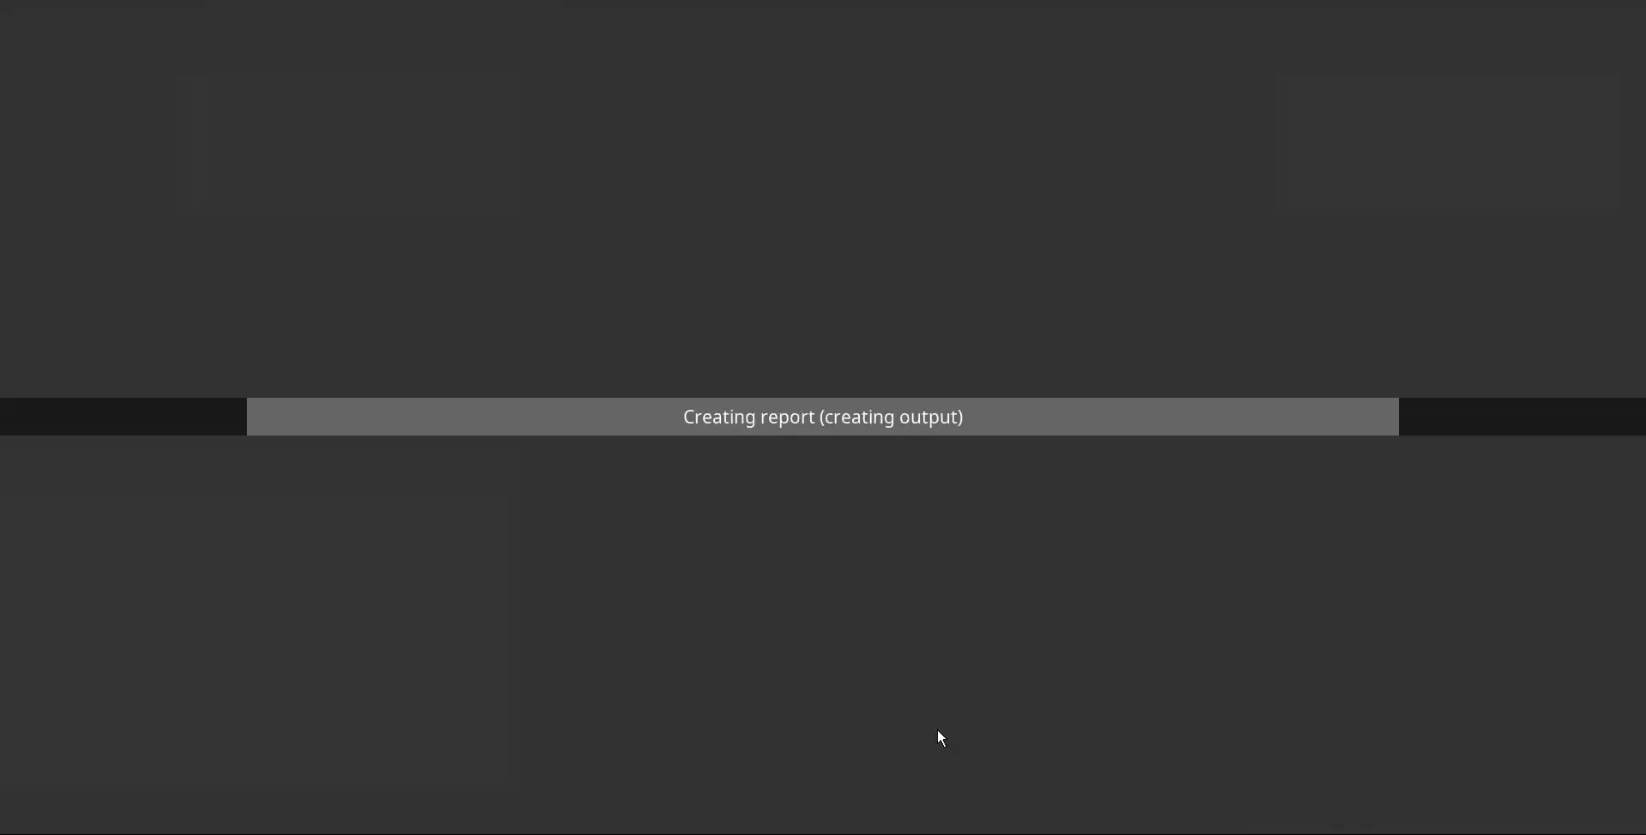
# Step: Look through the regenerated report rows and sort them by ITEMTAG
pyautogui.scroll(-15, 1025, 405)
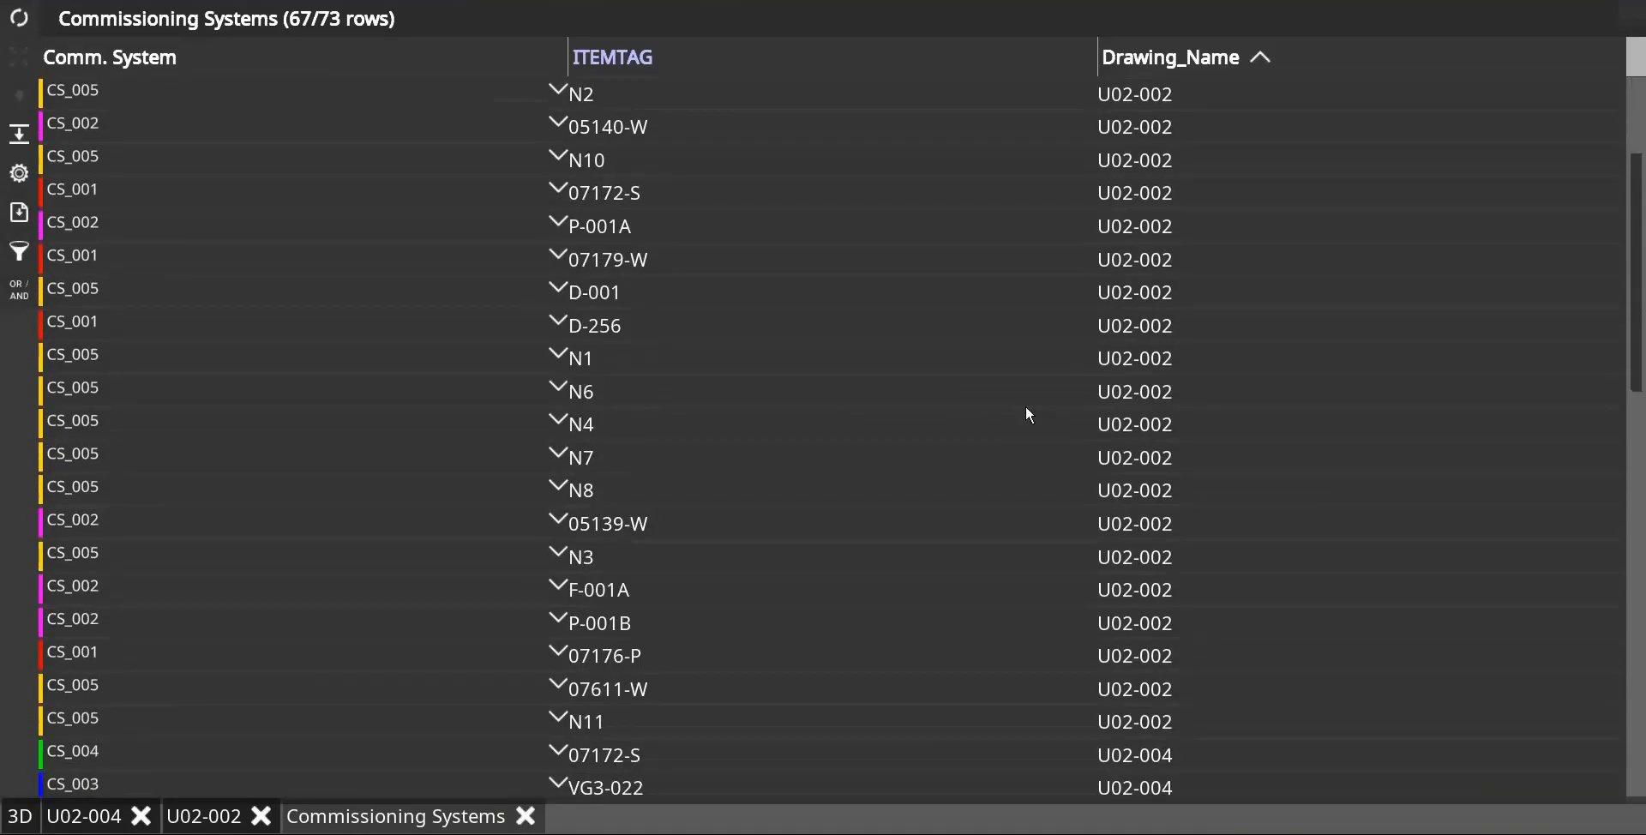
pyautogui.scroll(15, 1031, 381)
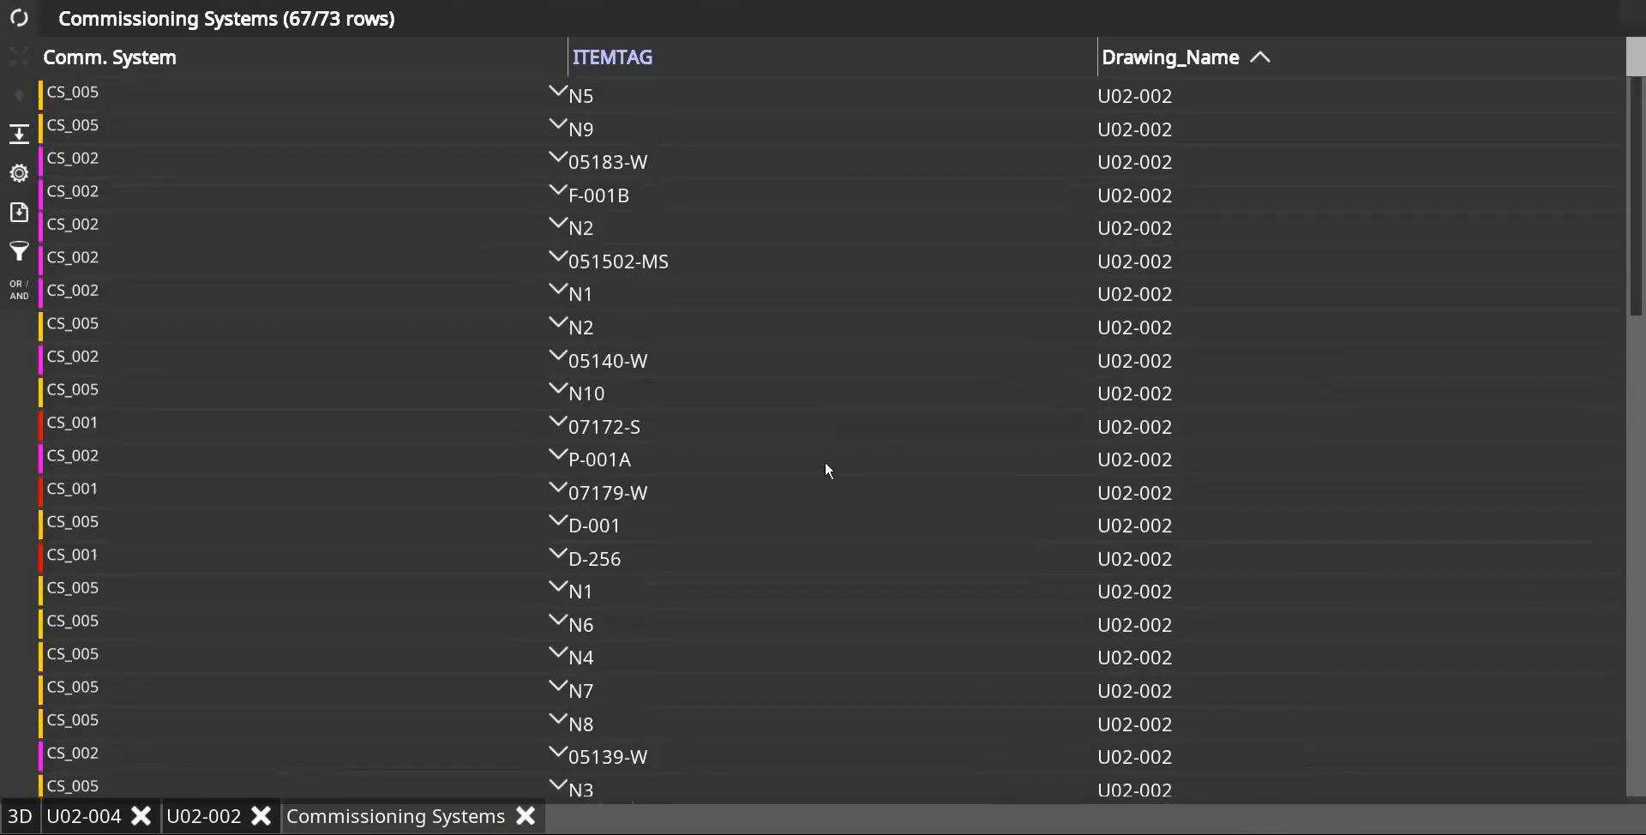
pyautogui.scroll(-3, 830, 469)
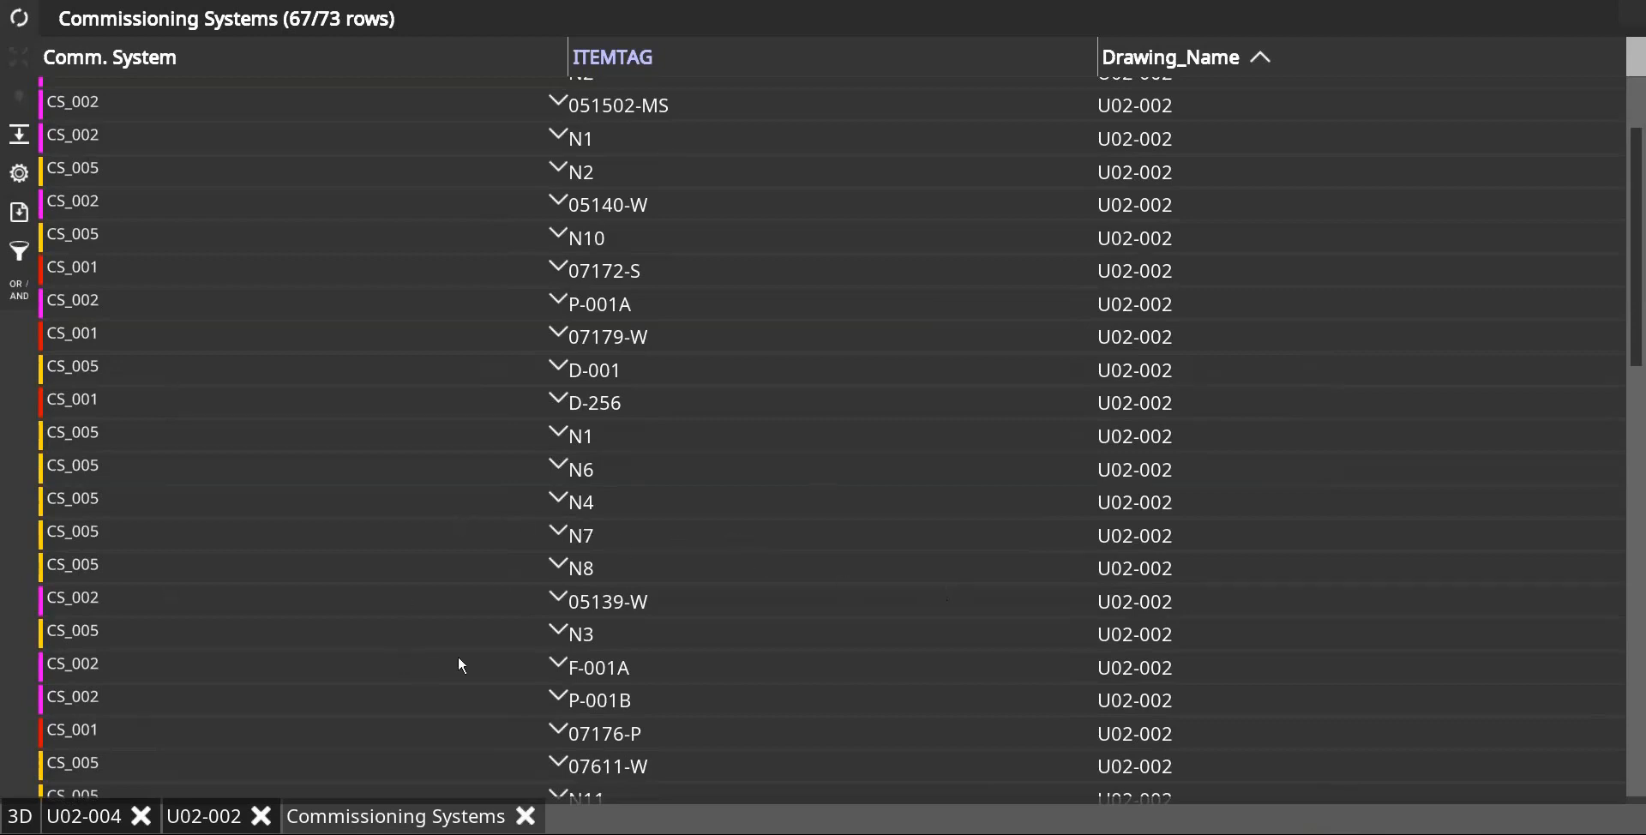
pyautogui.click(753, 54)
pyautogui.scroll(-10, 459, 379)
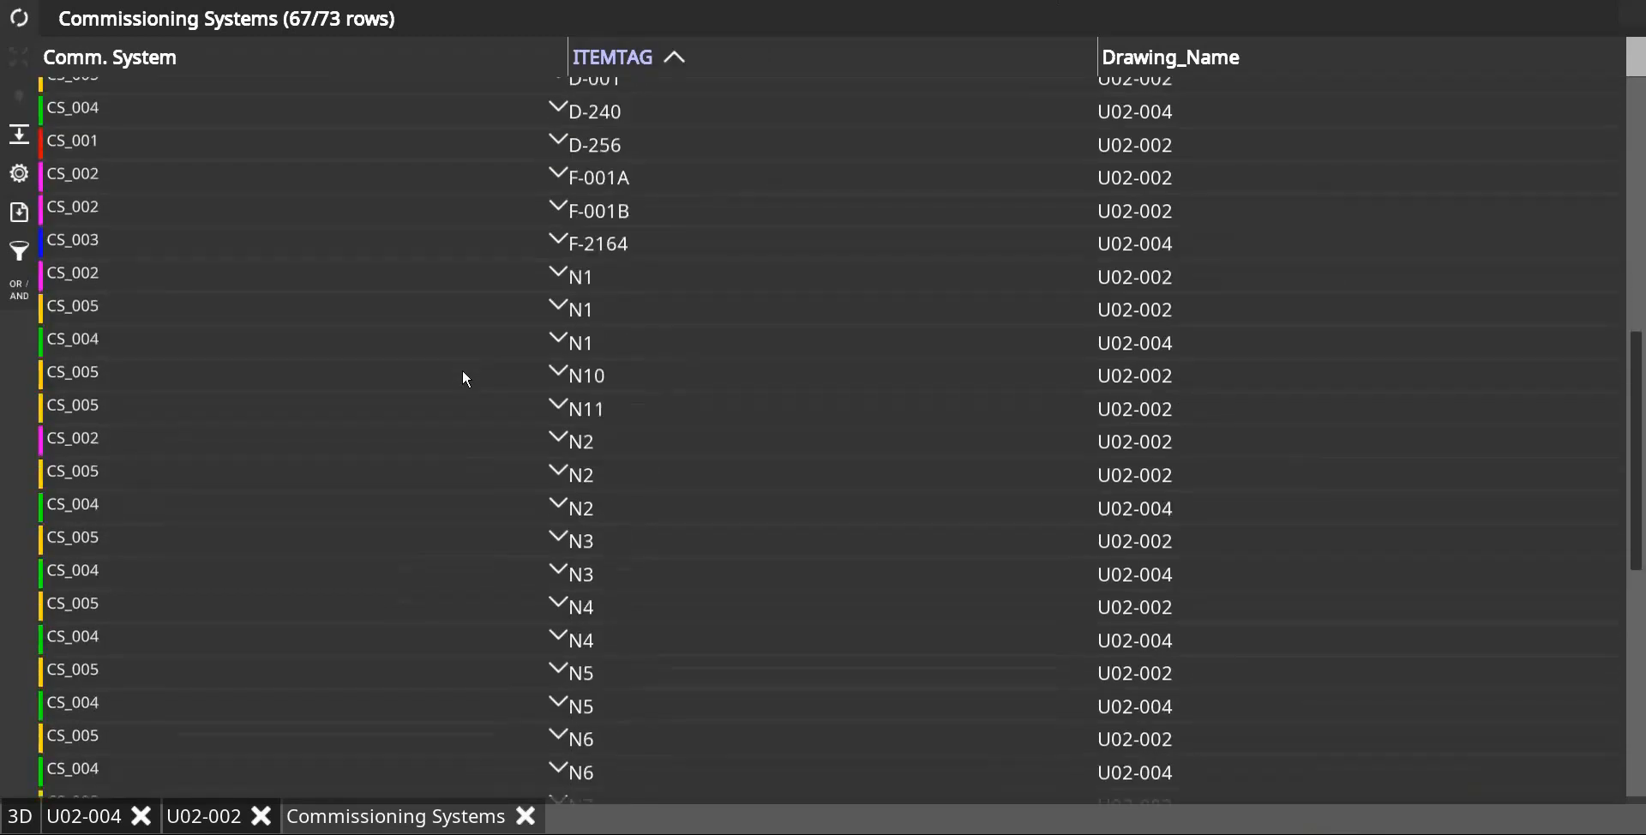
# Step: Set the commissioning system of the P-001A row to CS_003 in the report
pyautogui.click(429, 429)
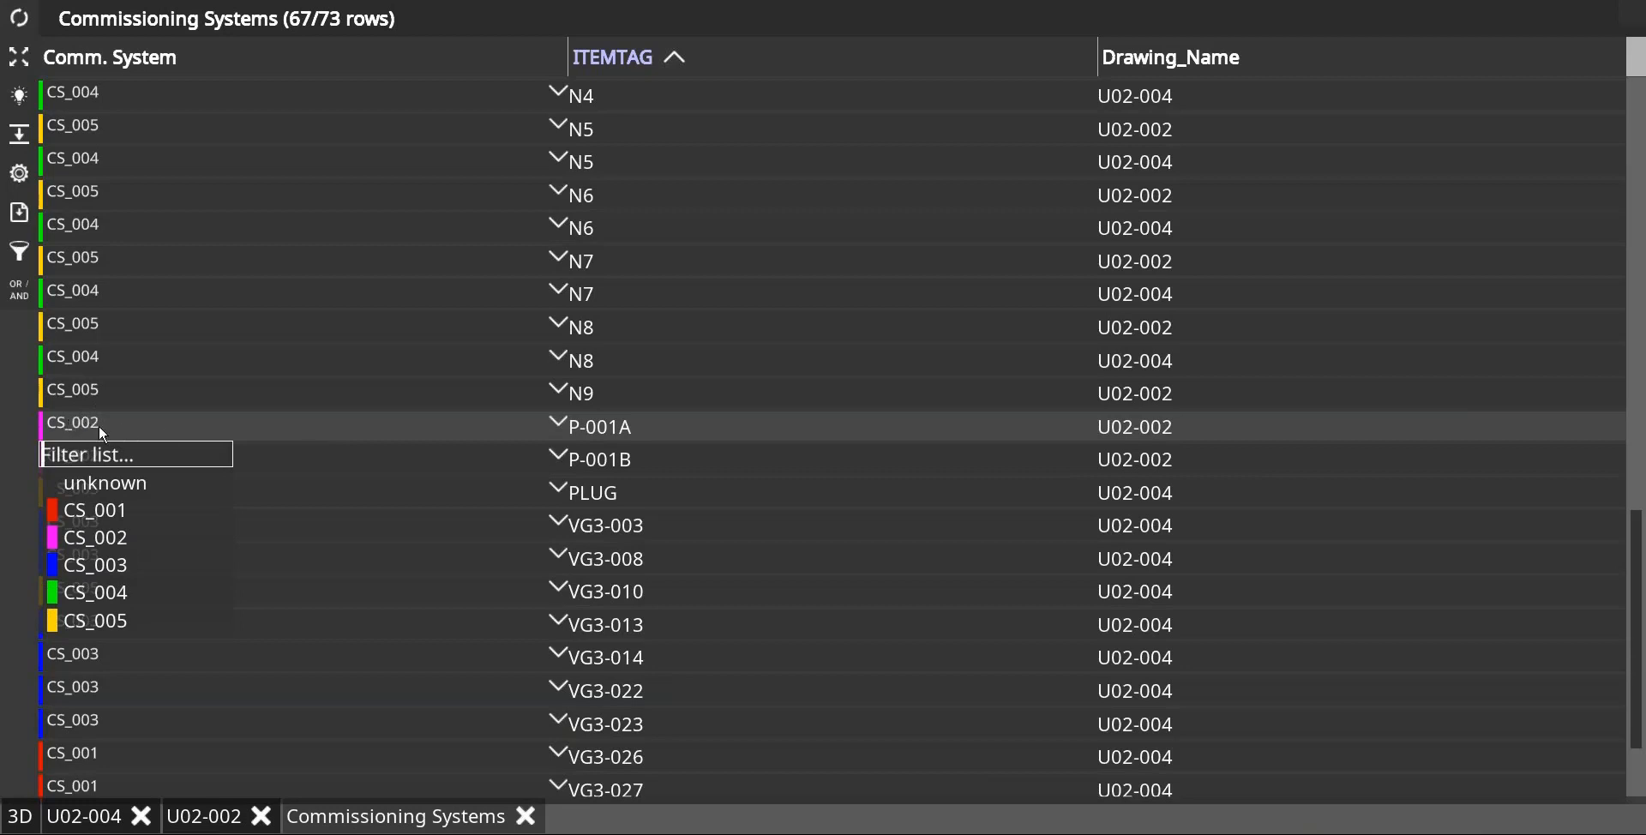
pyautogui.click(106, 565)
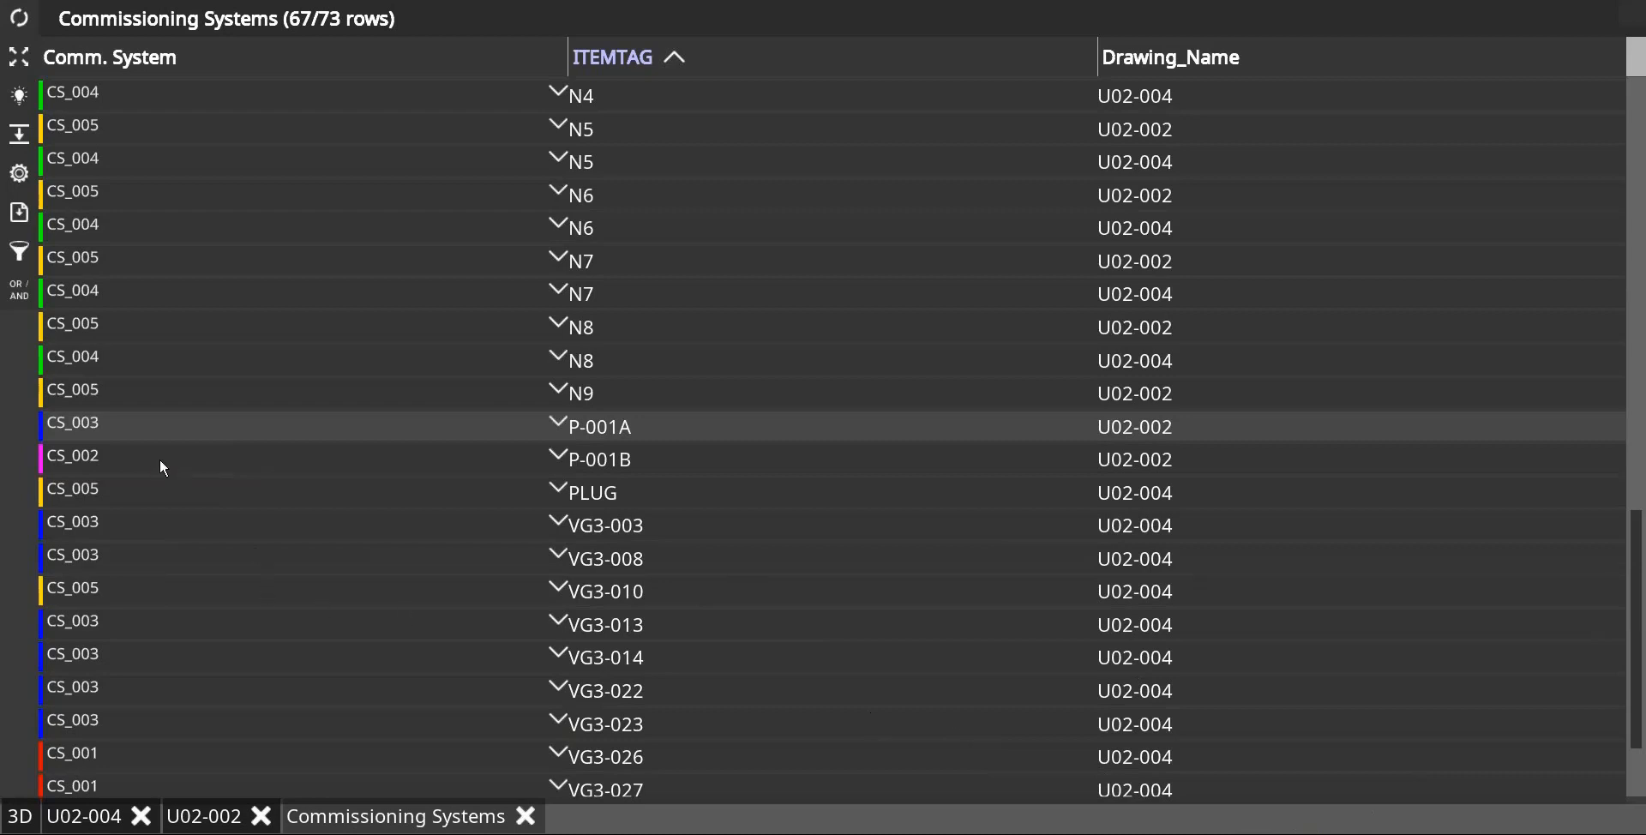
# Step: Select report rows P-001A, P-001B, F-001A, F-001B and D-240 together and set their commissioning system to CS_002
pyautogui.click(307, 431)
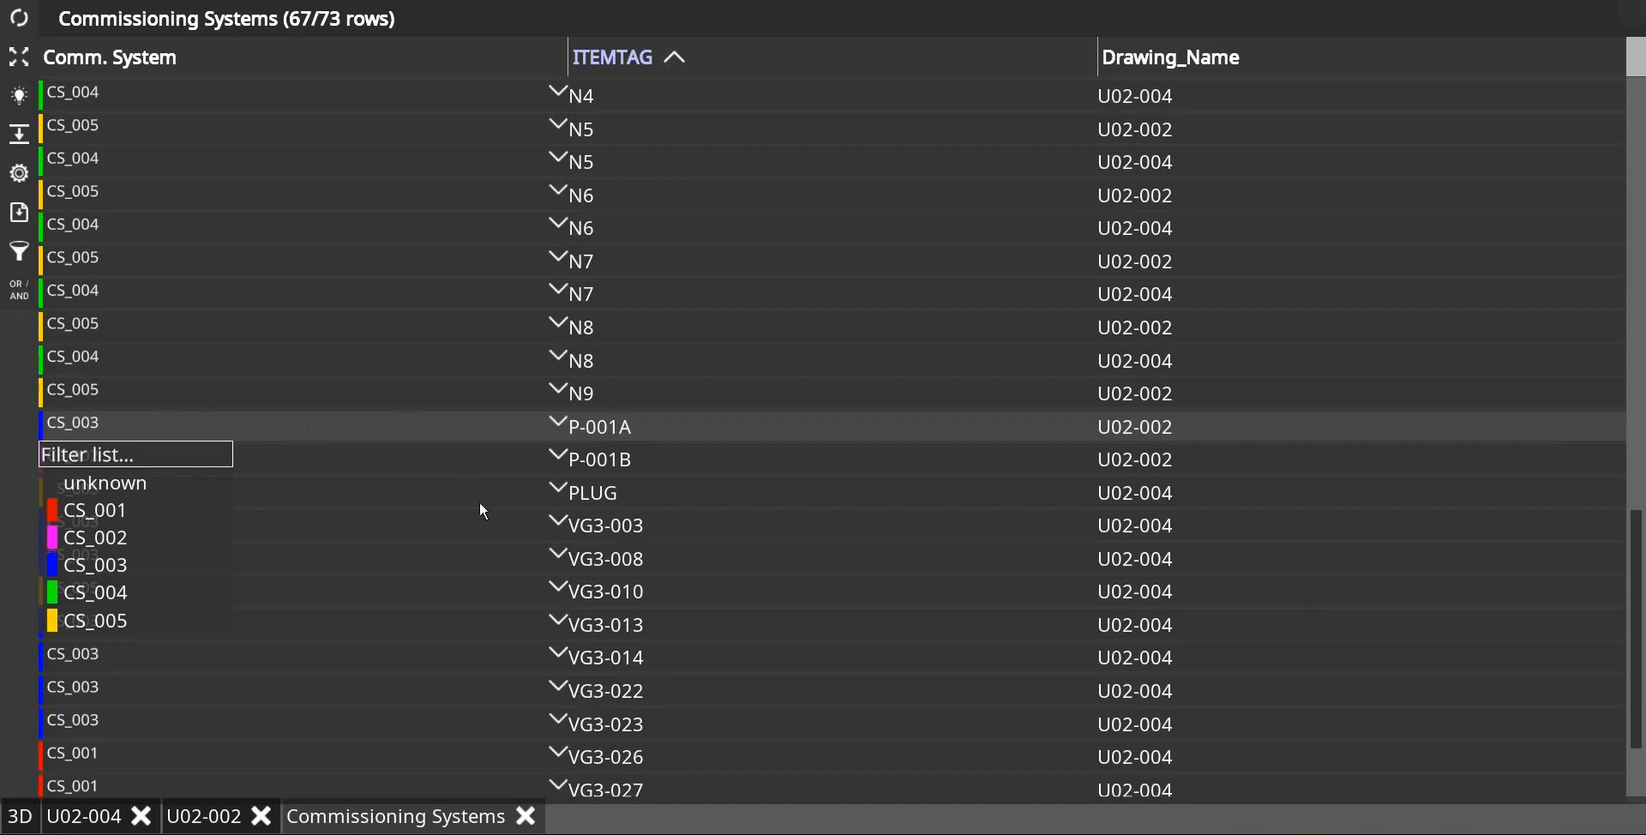
pyautogui.click(497, 441)
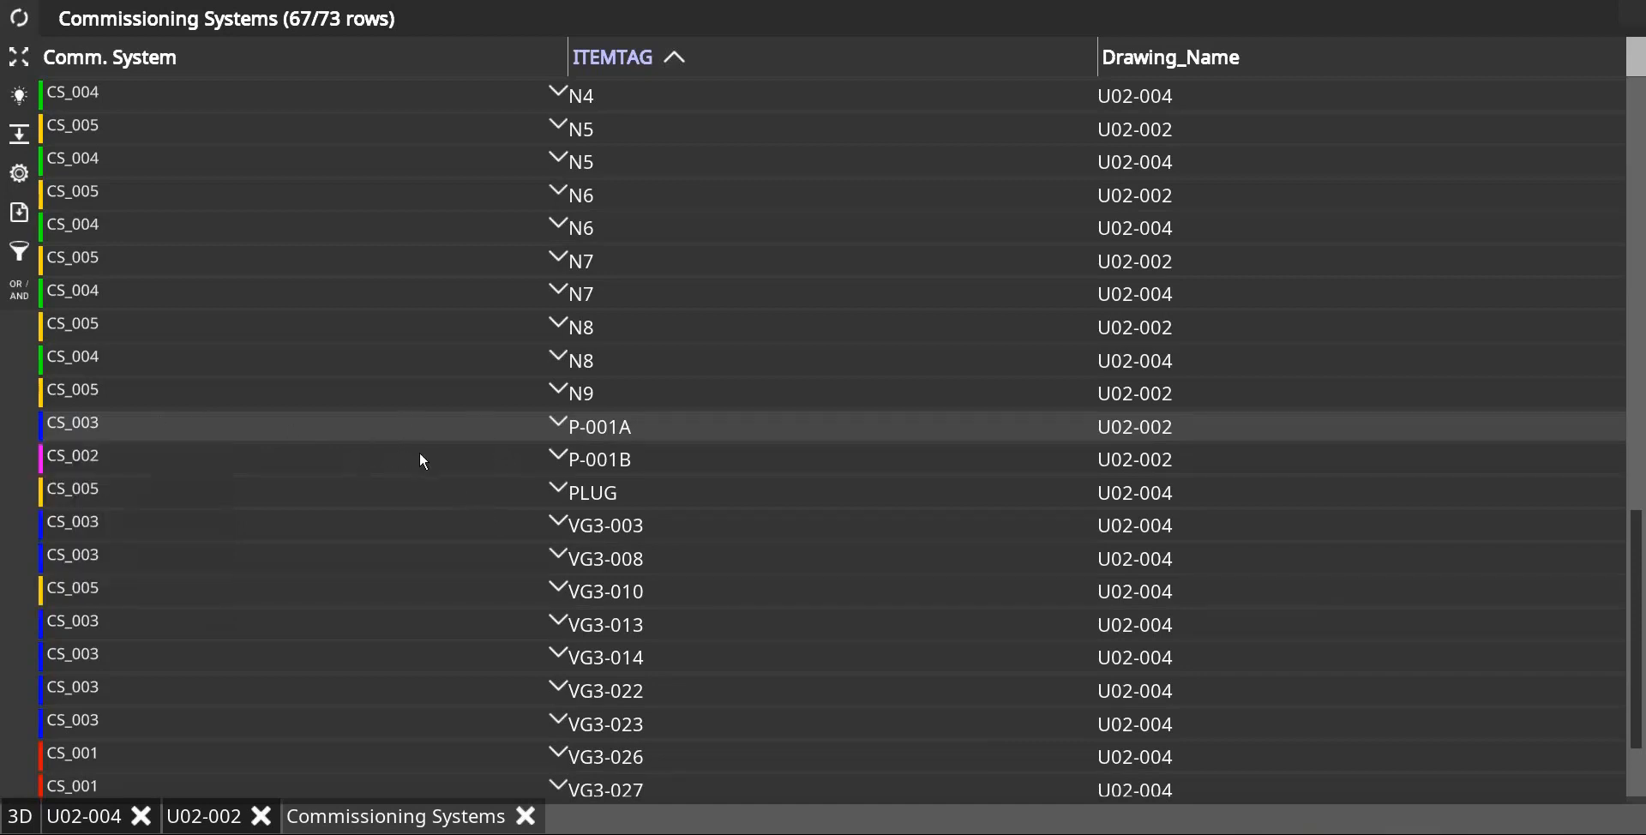
pyautogui.click(477, 449)
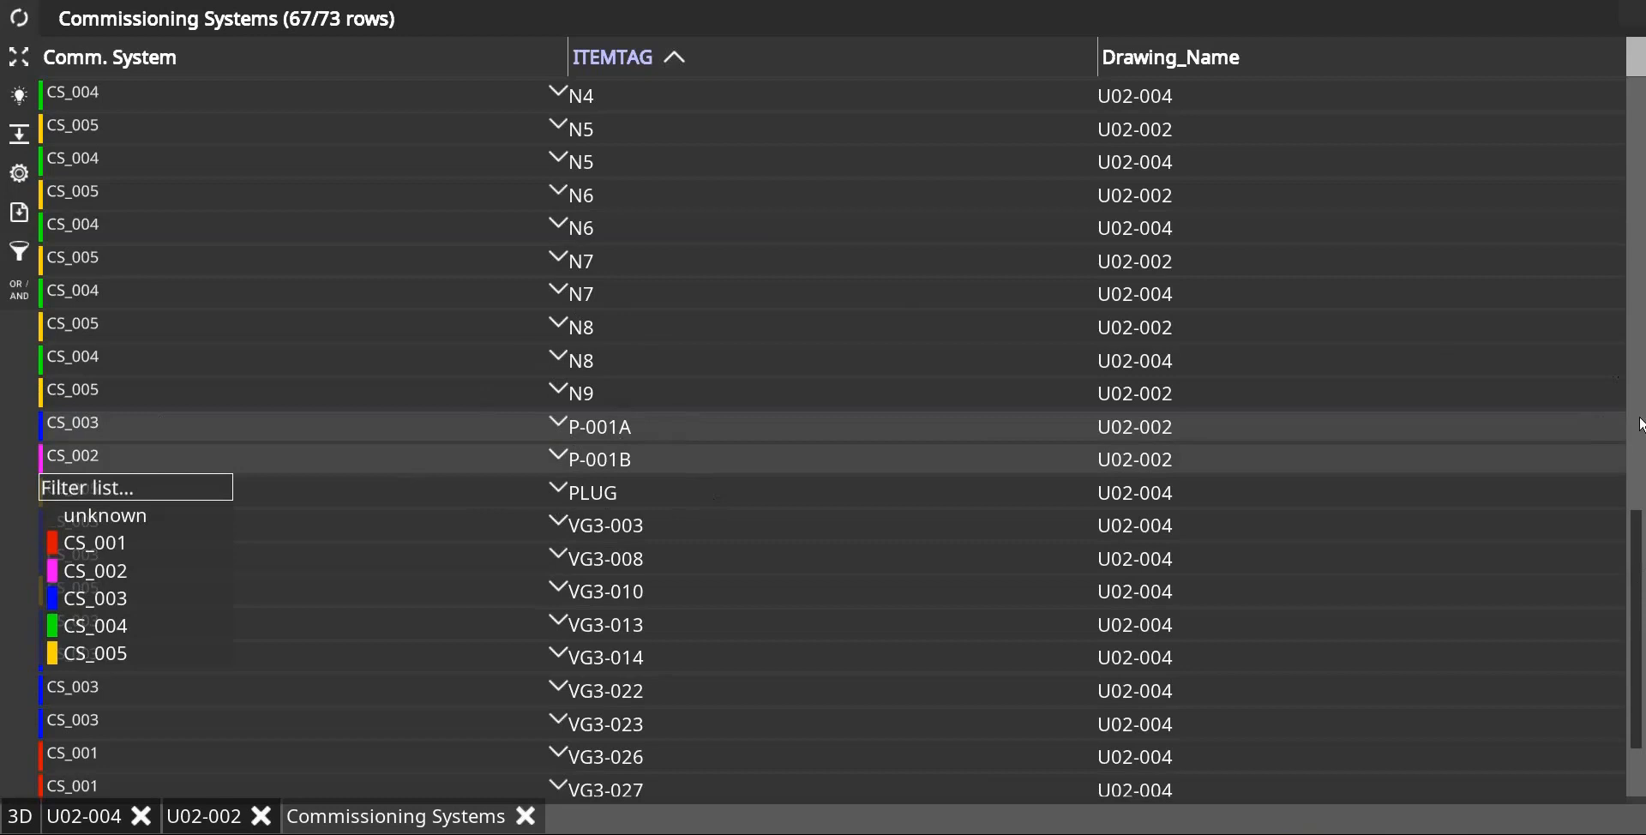
pyautogui.click(1640, 379)
pyautogui.moveTo(1640, 533); pyautogui.dragTo(1640, 266)
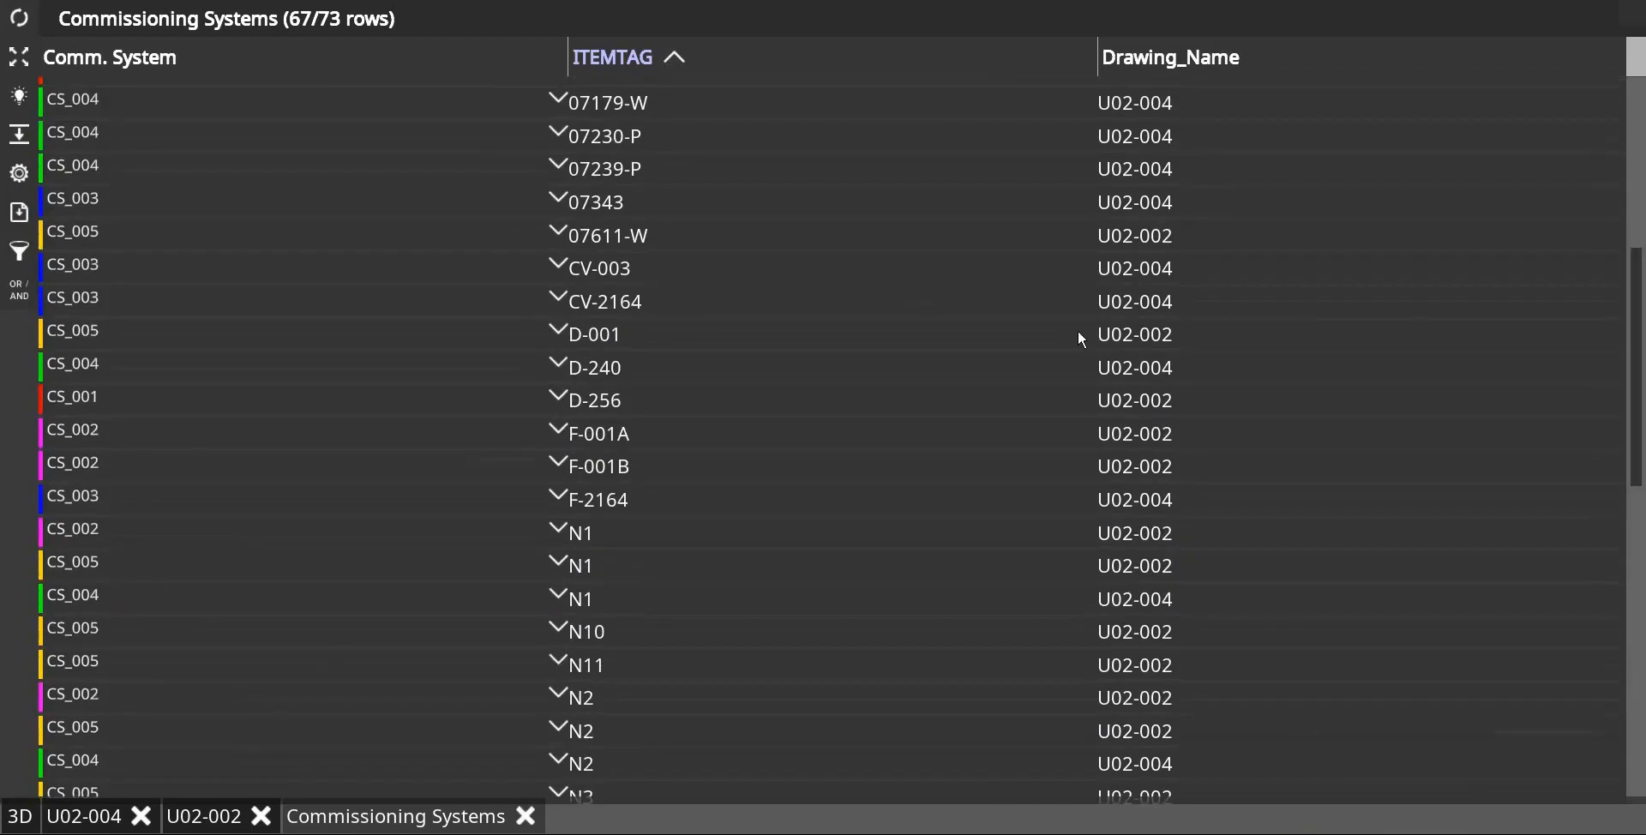
pyautogui.click(381, 433)
pyautogui.click(375, 466)
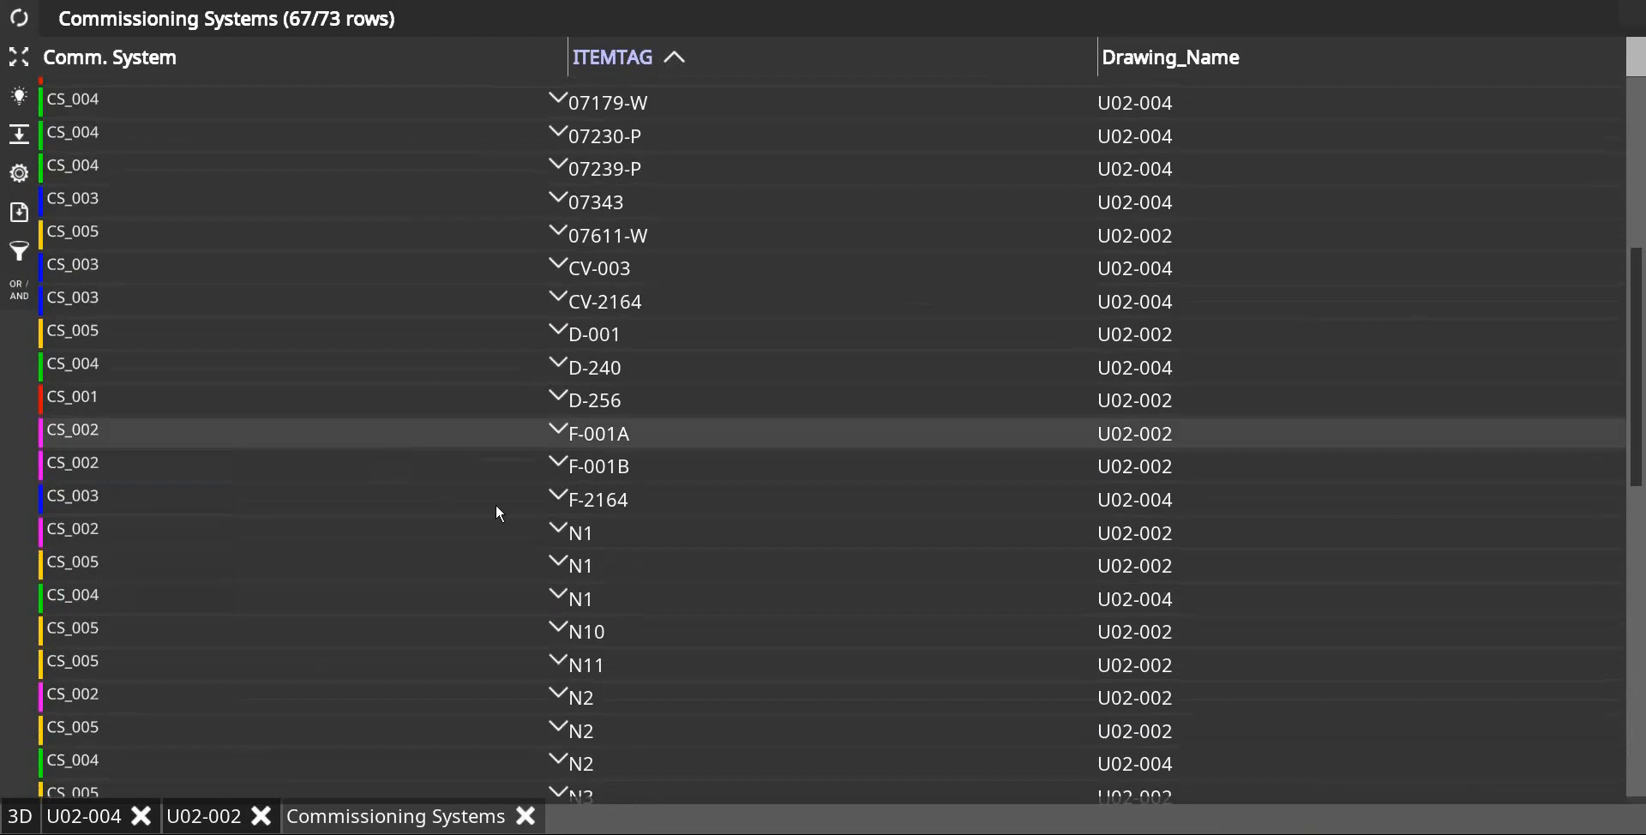
pyautogui.click(443, 470)
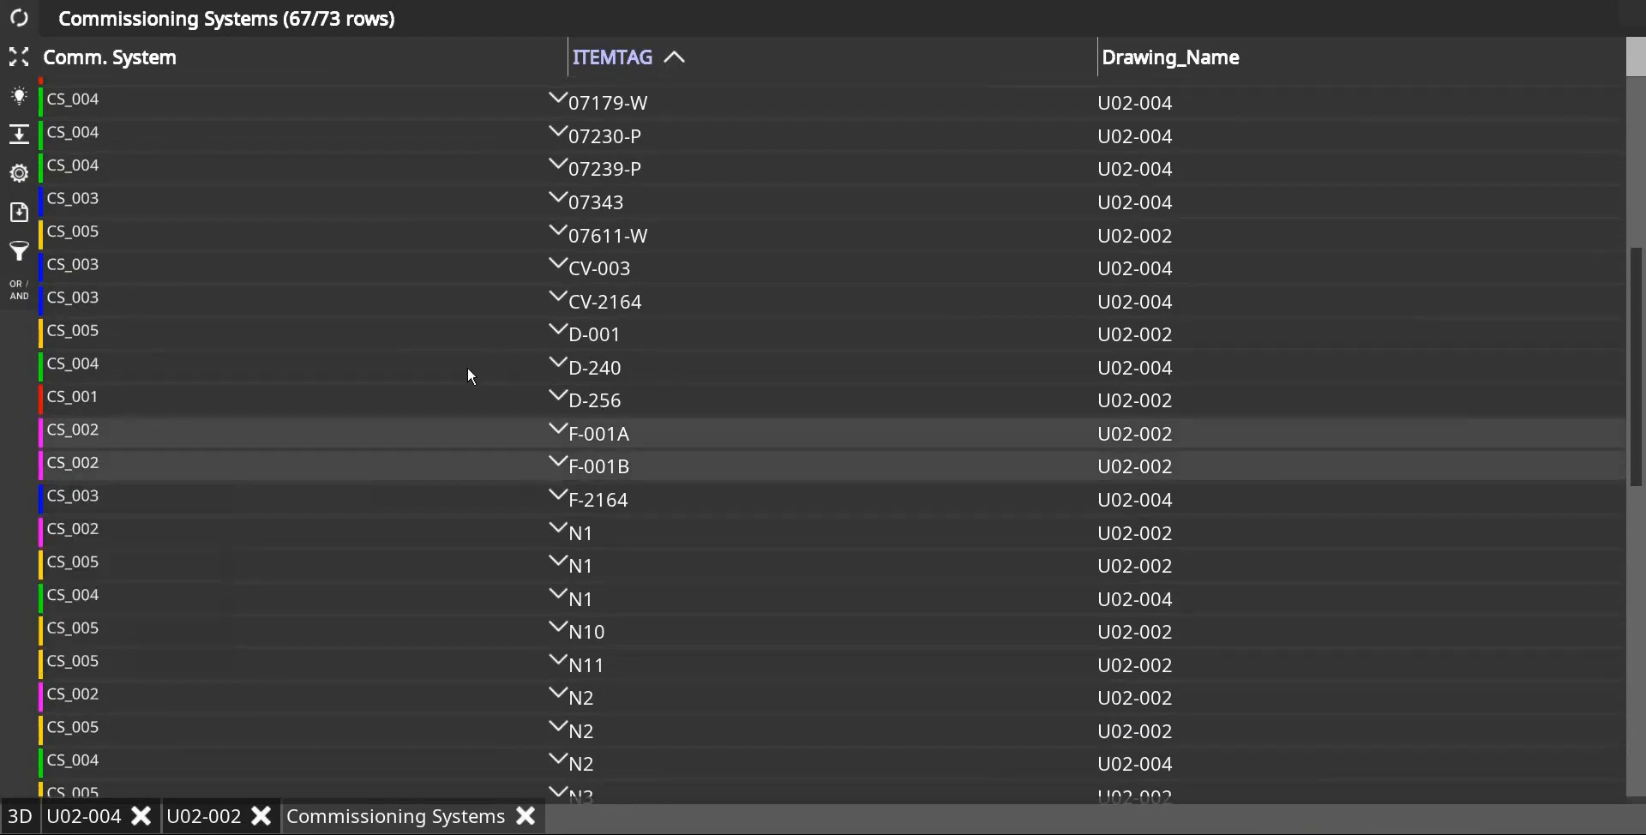
pyautogui.click(374, 369)
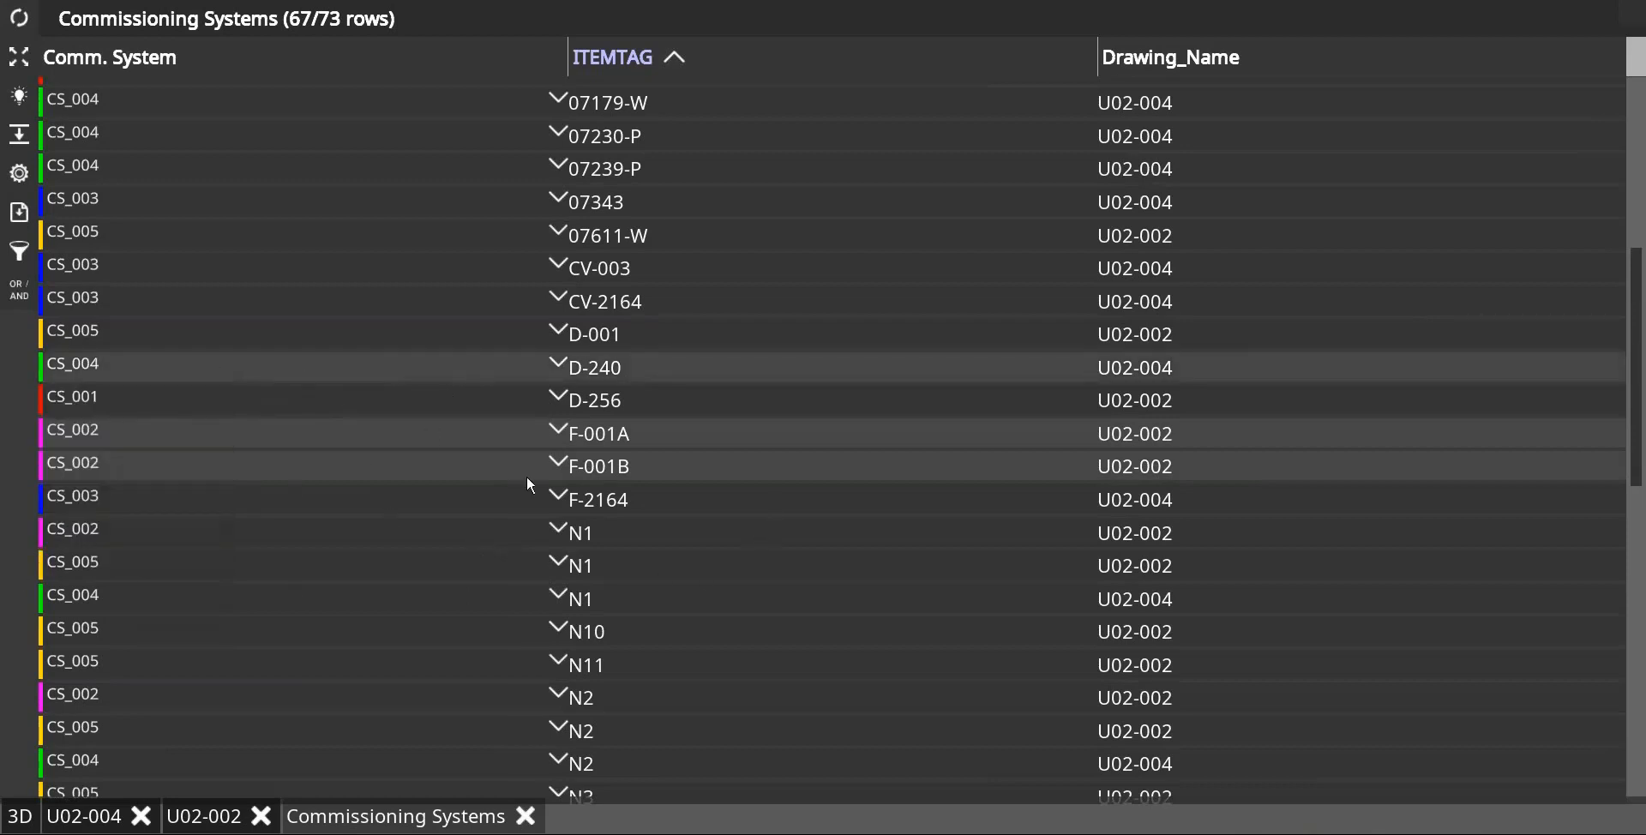
pyautogui.scroll(-5, 505, 479)
pyautogui.scroll(5, 332, 641)
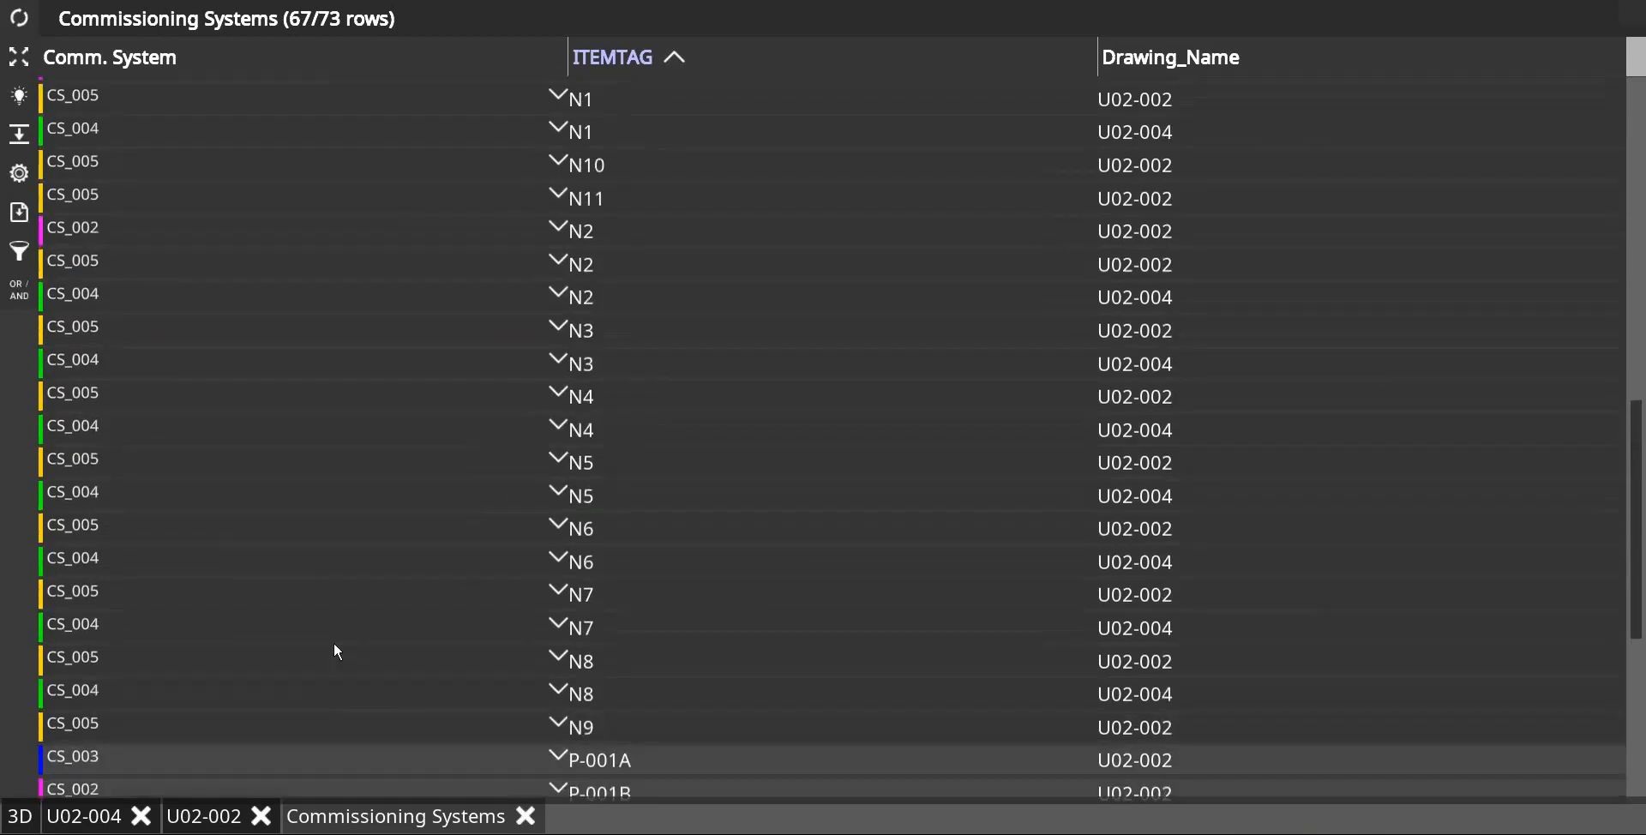
pyautogui.click(82, 288)
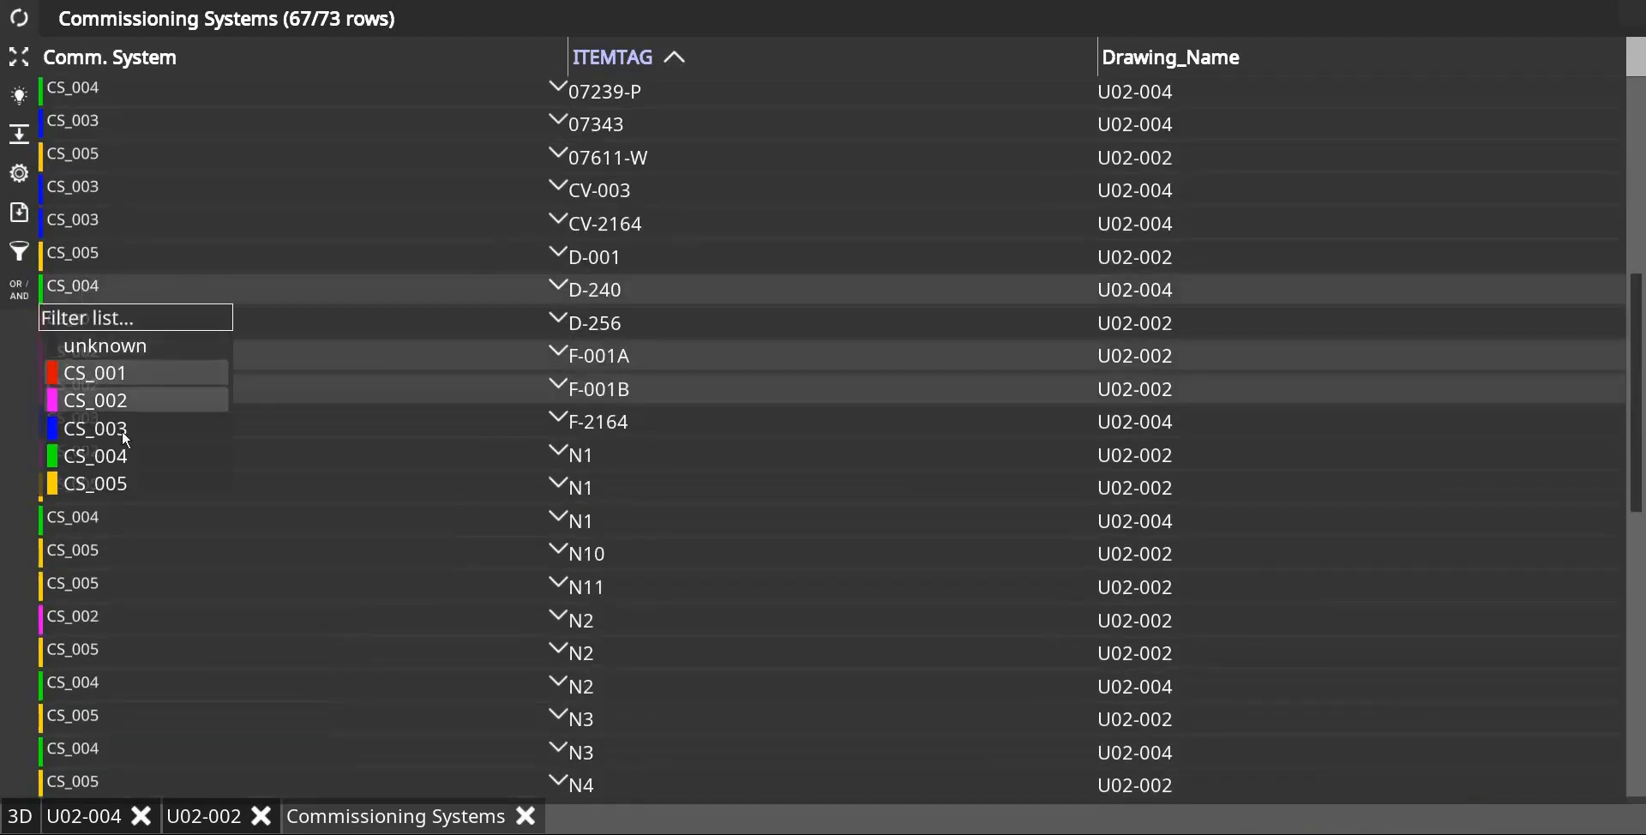
pyautogui.click(120, 401)
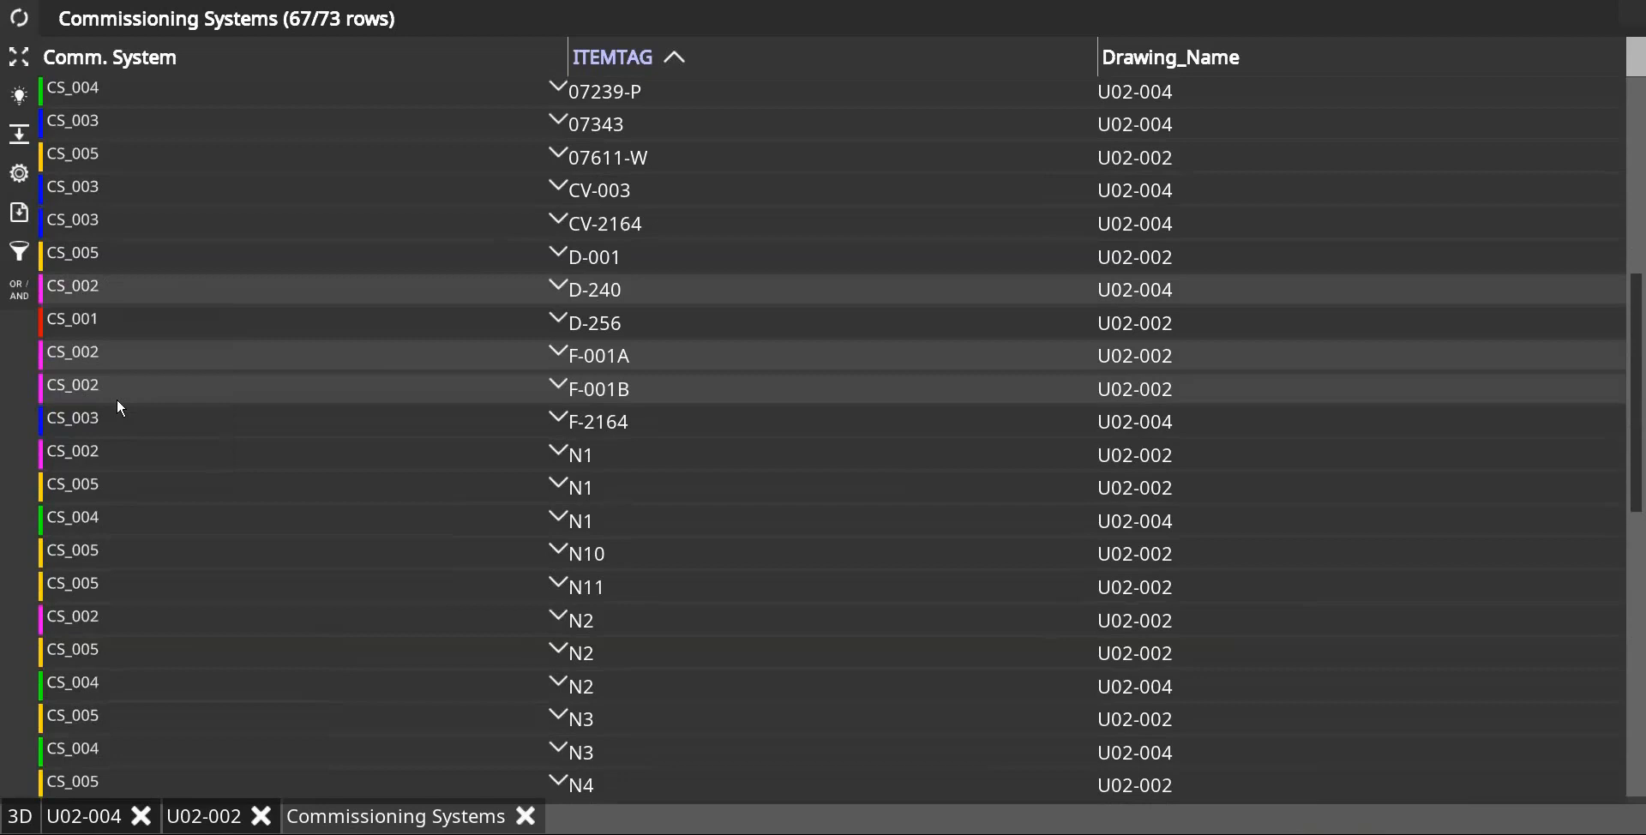
pyautogui.scroll(-7, 288, 394)
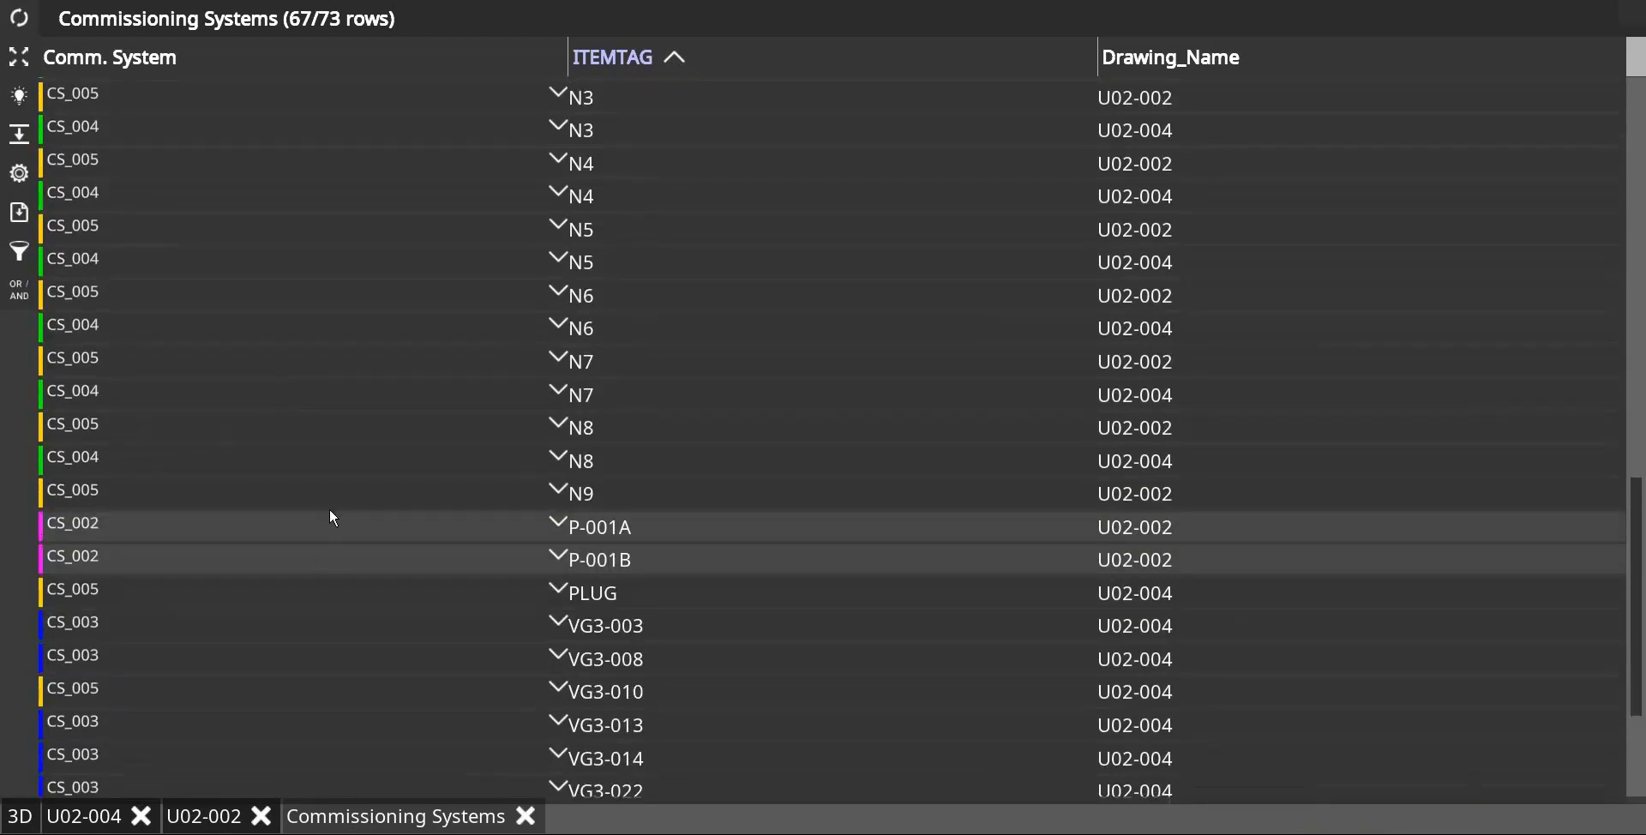
pyautogui.scroll(8, 333, 518)
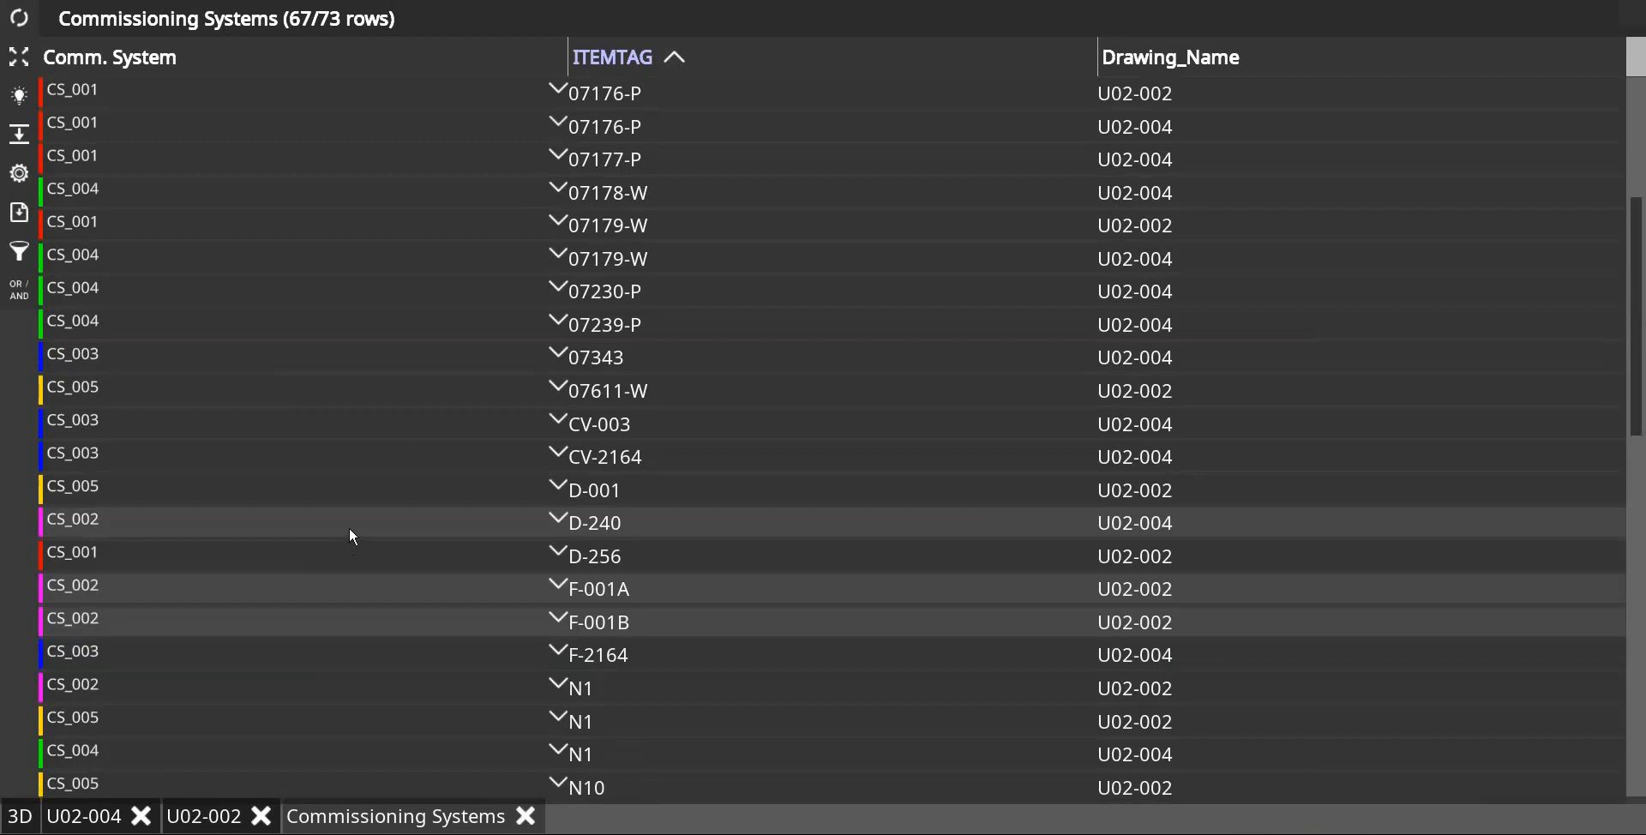
# Step: Select only the D-240 row, locate the vessel on its P&ID and examine its commissioning system colour
pyautogui.click(348, 523)
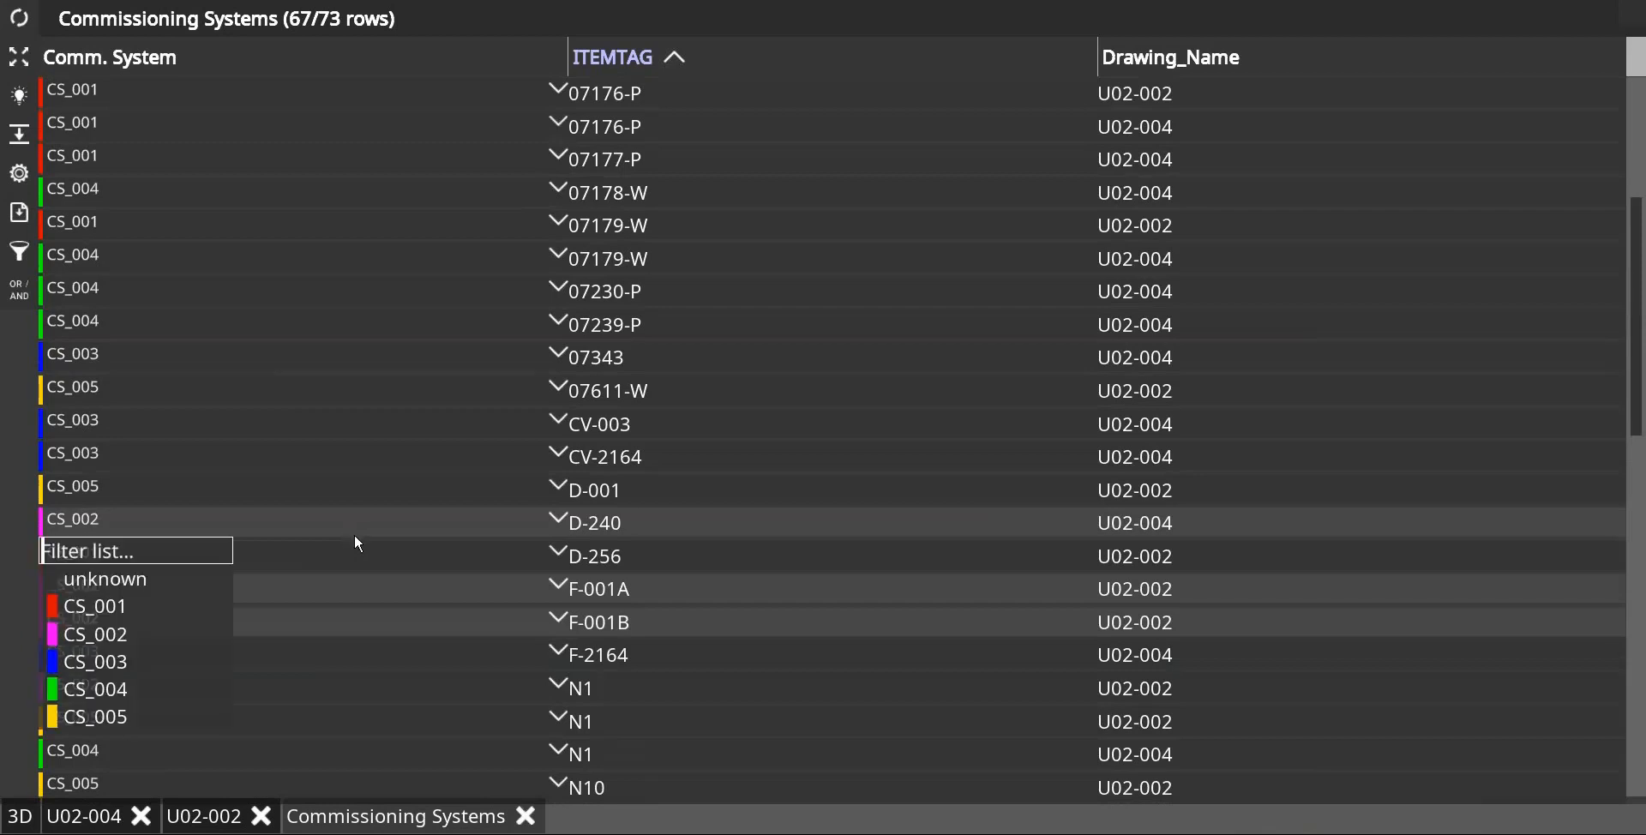
pyautogui.click(369, 485)
pyautogui.click(401, 497)
pyautogui.click(419, 525)
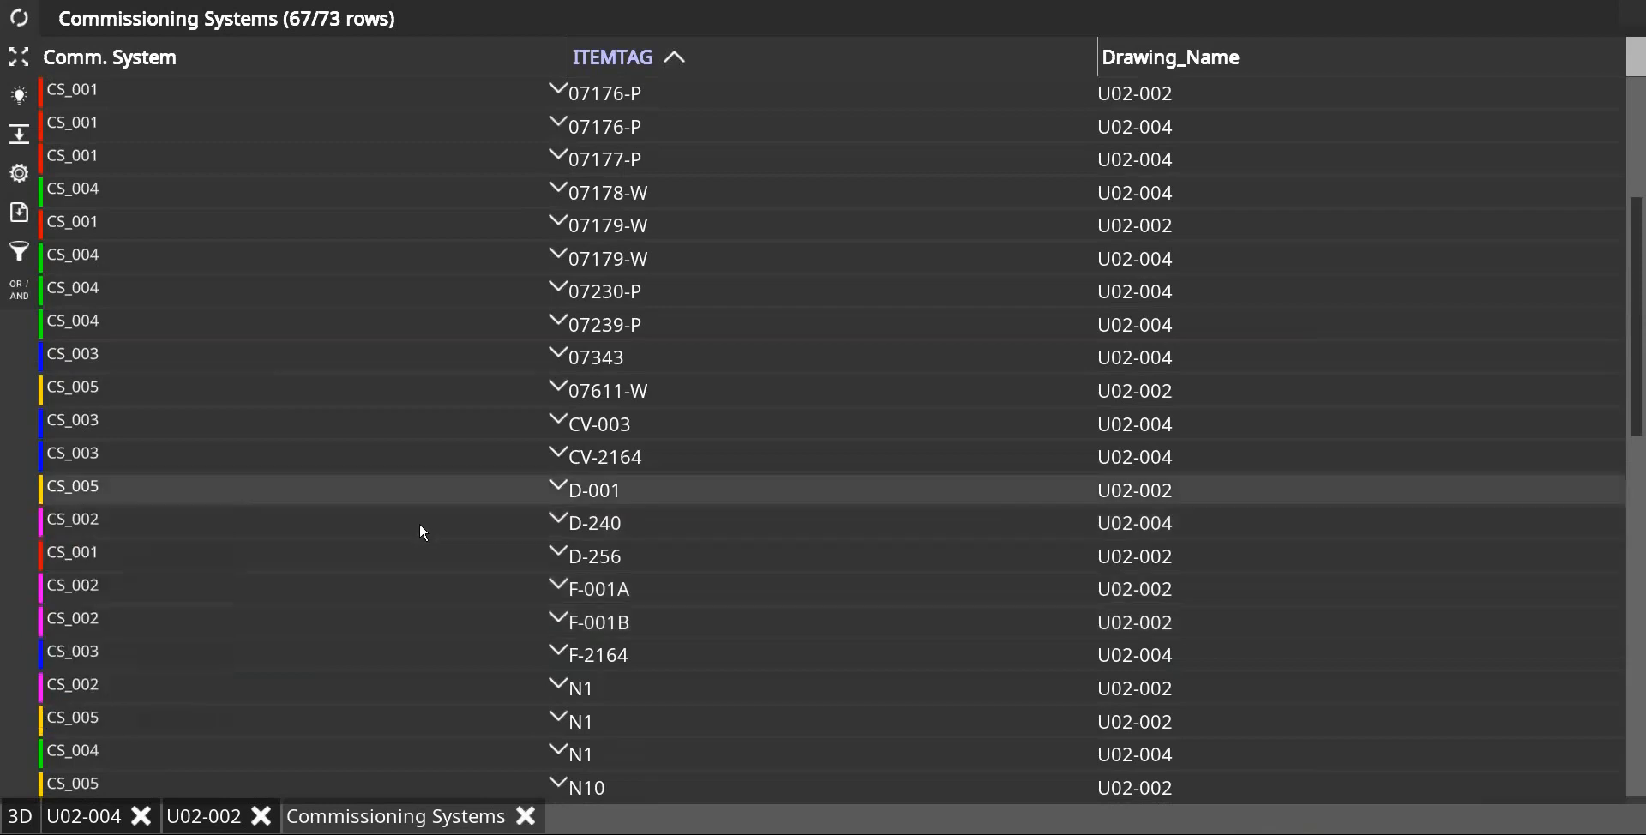
pyautogui.click(403, 523)
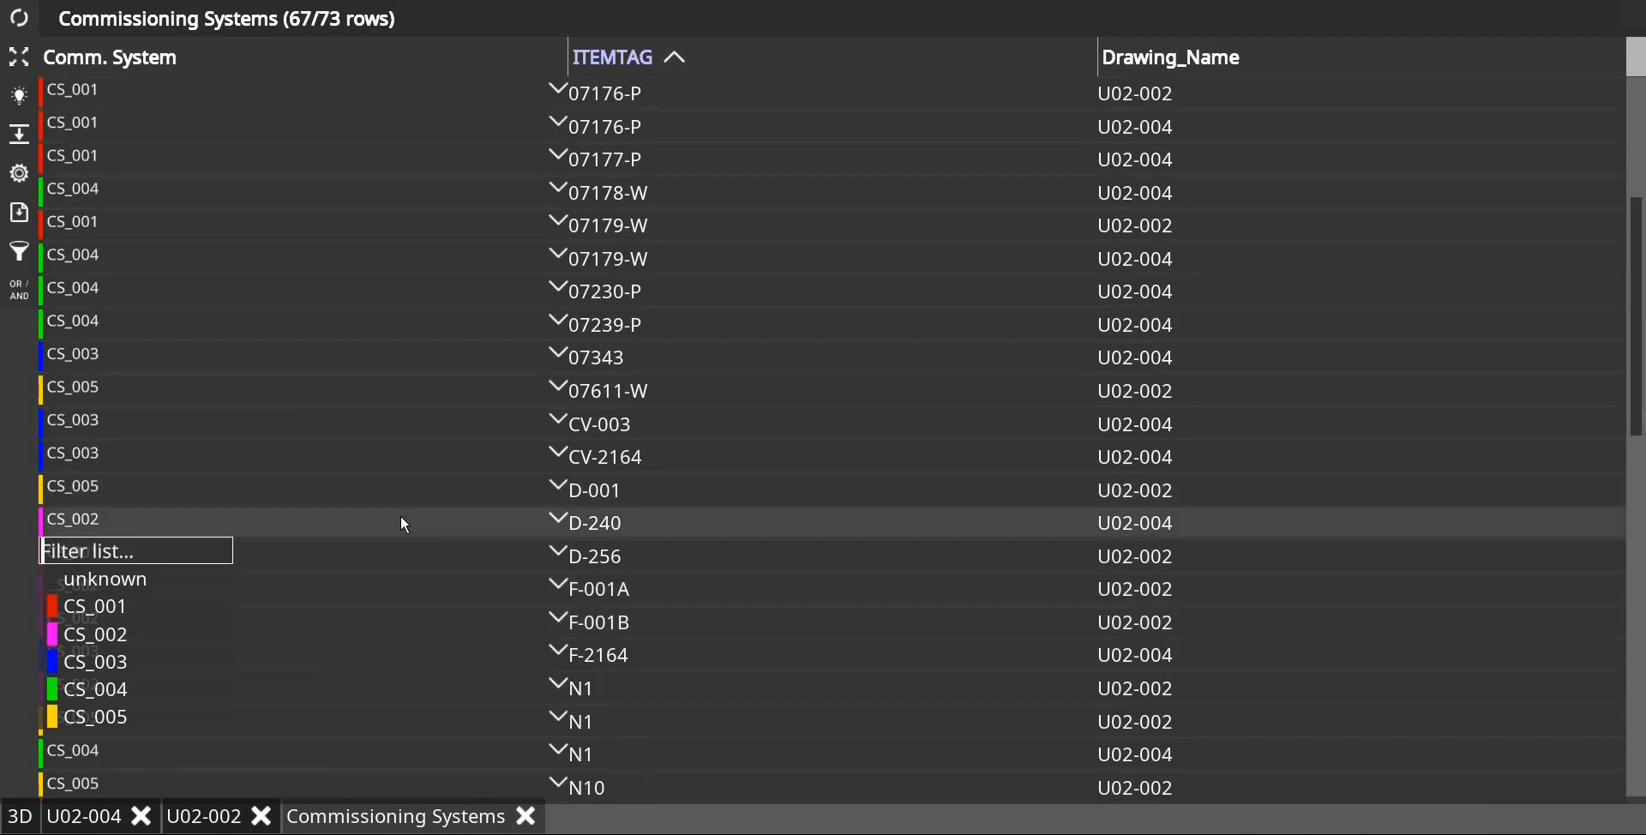
pyautogui.click(19, 57)
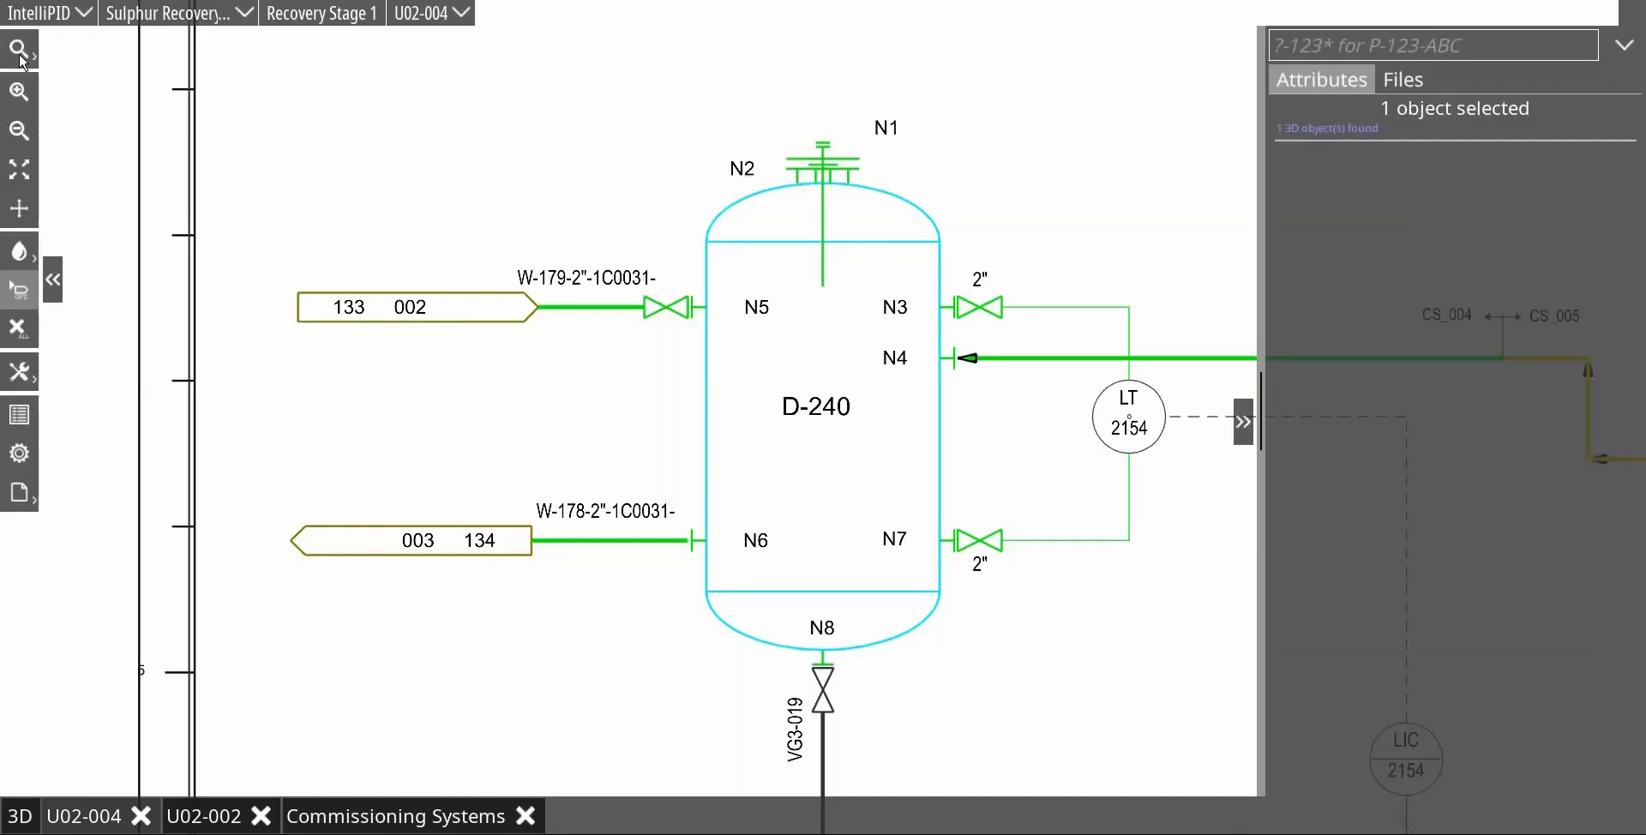
pyautogui.click(1120, 180)
pyautogui.scroll(-2, 977, 489)
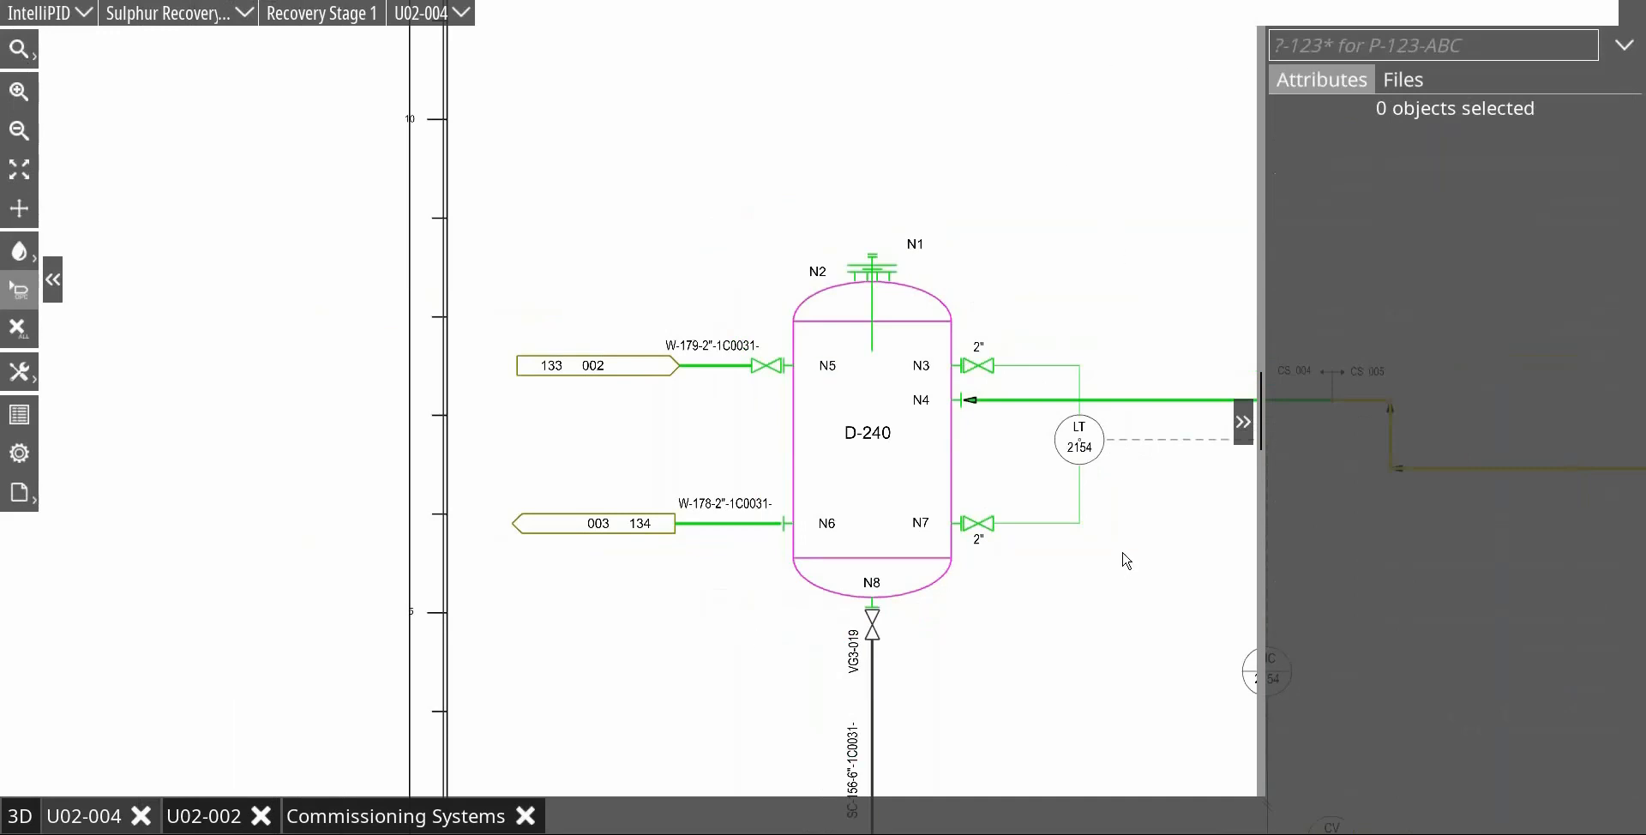
pyautogui.scroll(-2, 815, 321)
pyautogui.moveTo(1051, 246)
pyautogui.mouseDown()
pyautogui.moveTo(827, 232)
pyautogui.moveTo(415, 294)
pyautogui.moveTo(374, 387)
pyautogui.mouseUp()
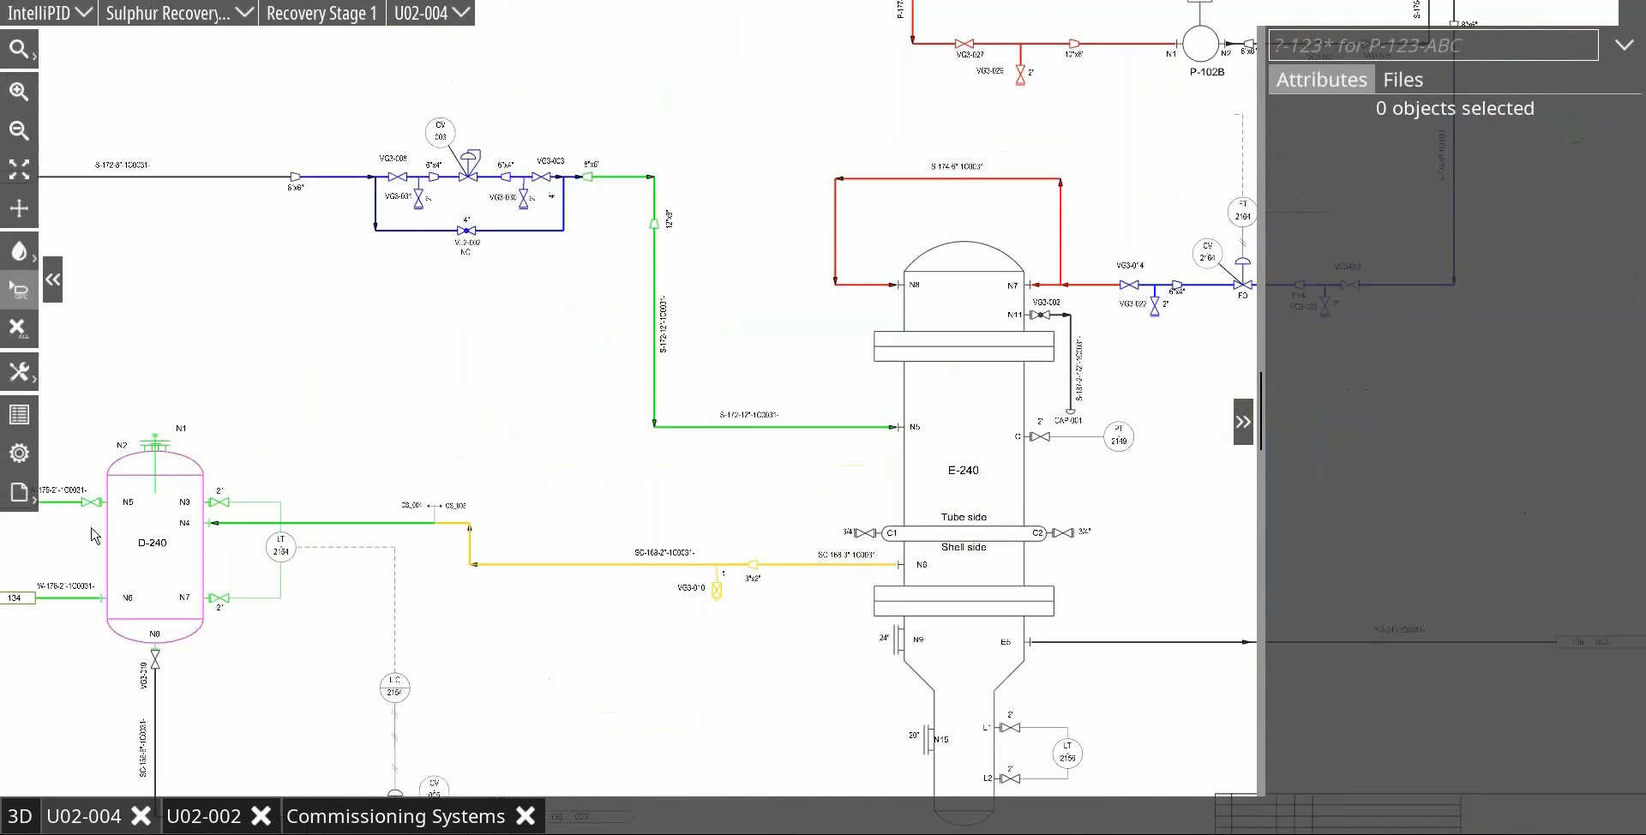
# Step: Sort the Commissioning Systems report by Comm. System and close it together with drawing U02-002
pyautogui.click(400, 816)
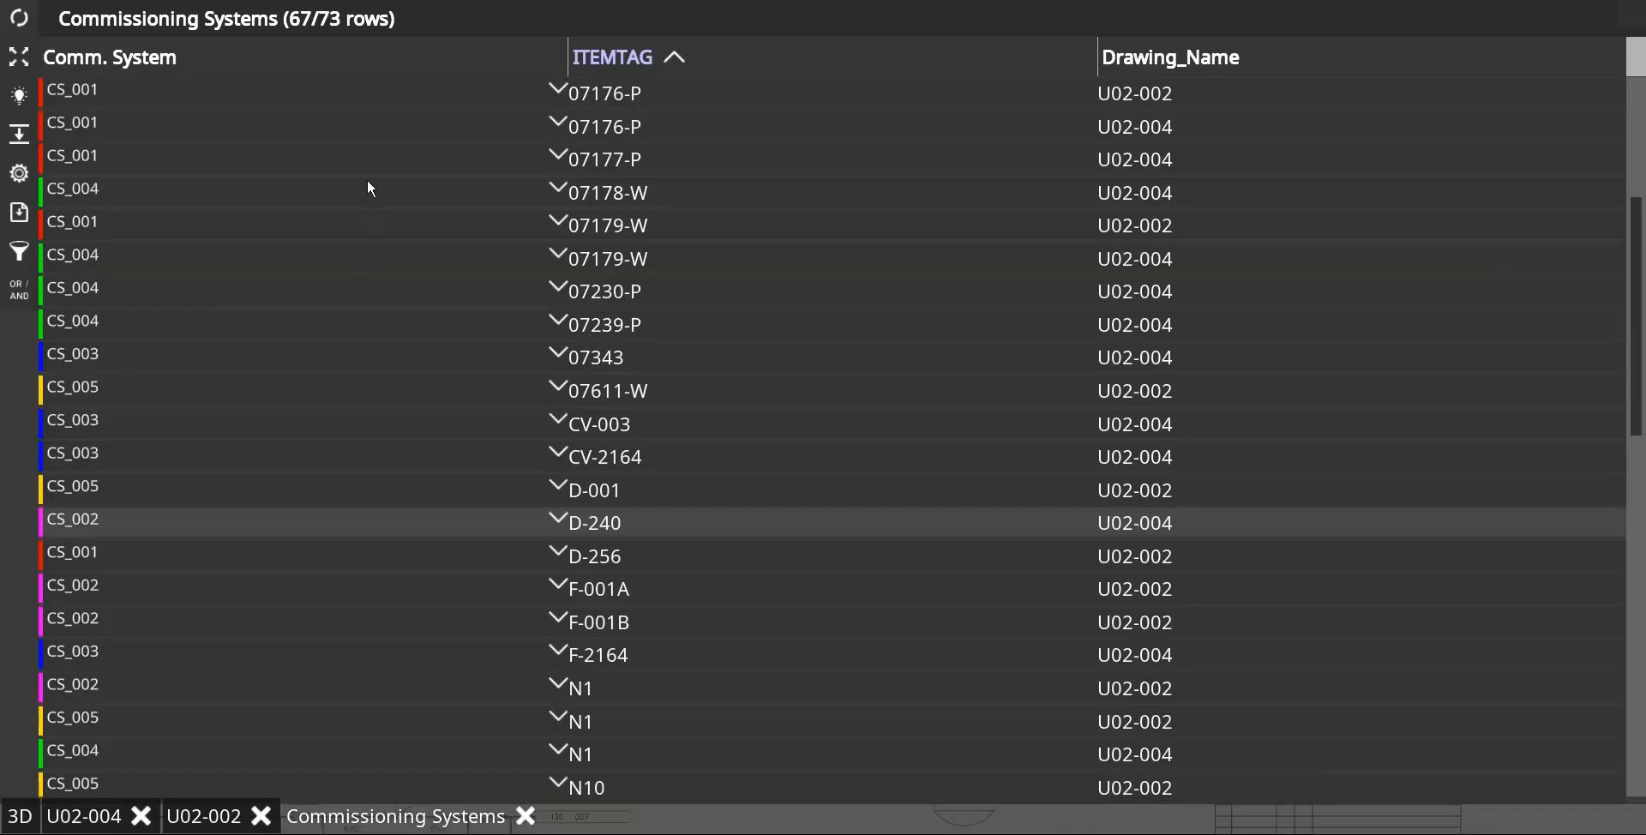
pyautogui.click(384, 53)
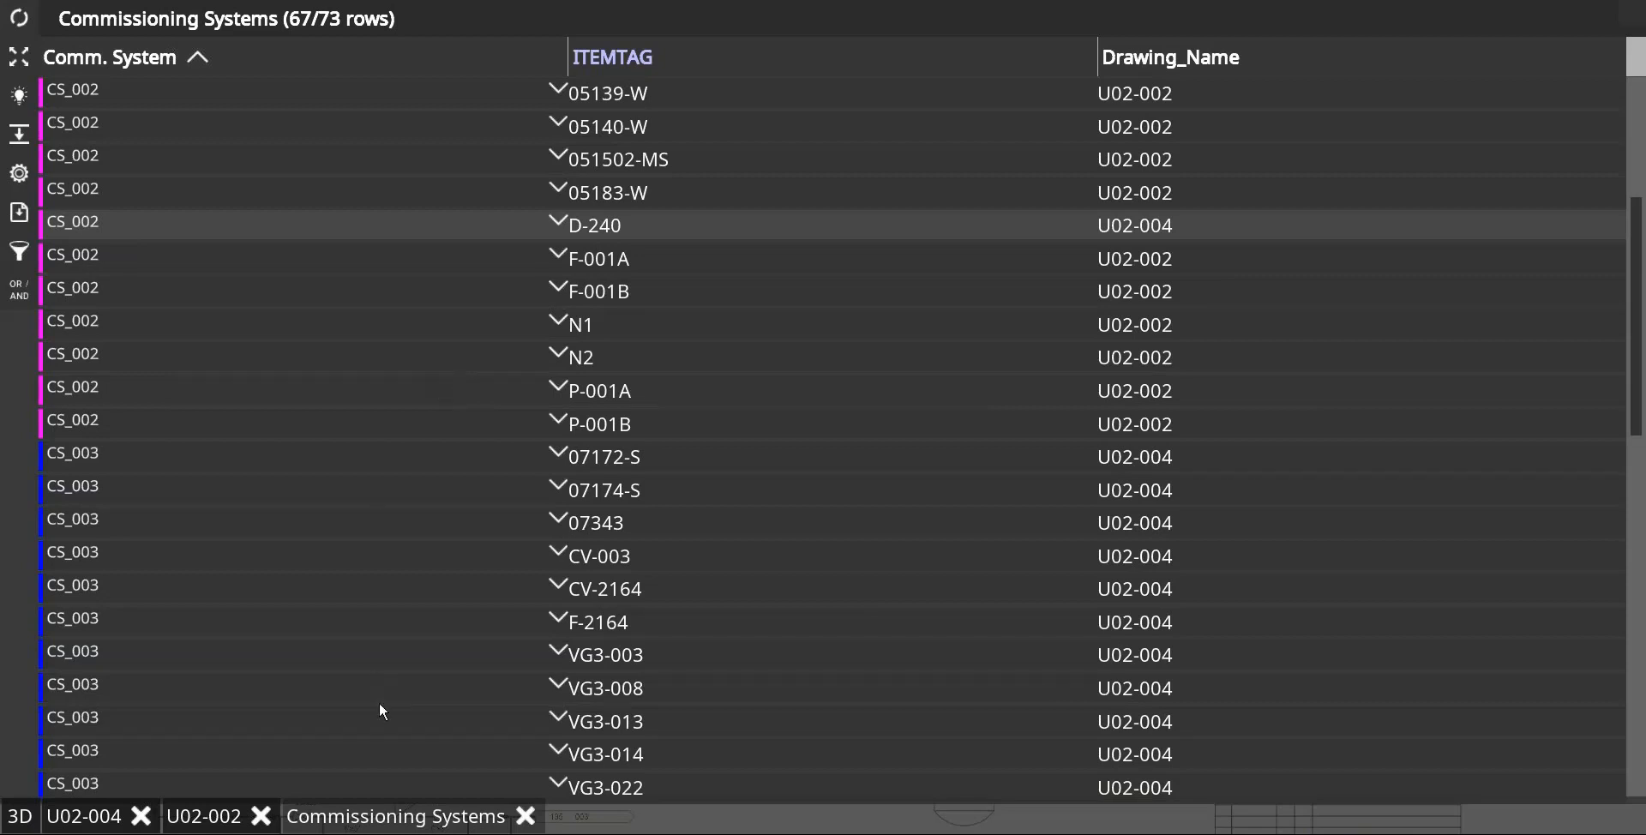
pyautogui.click(526, 816)
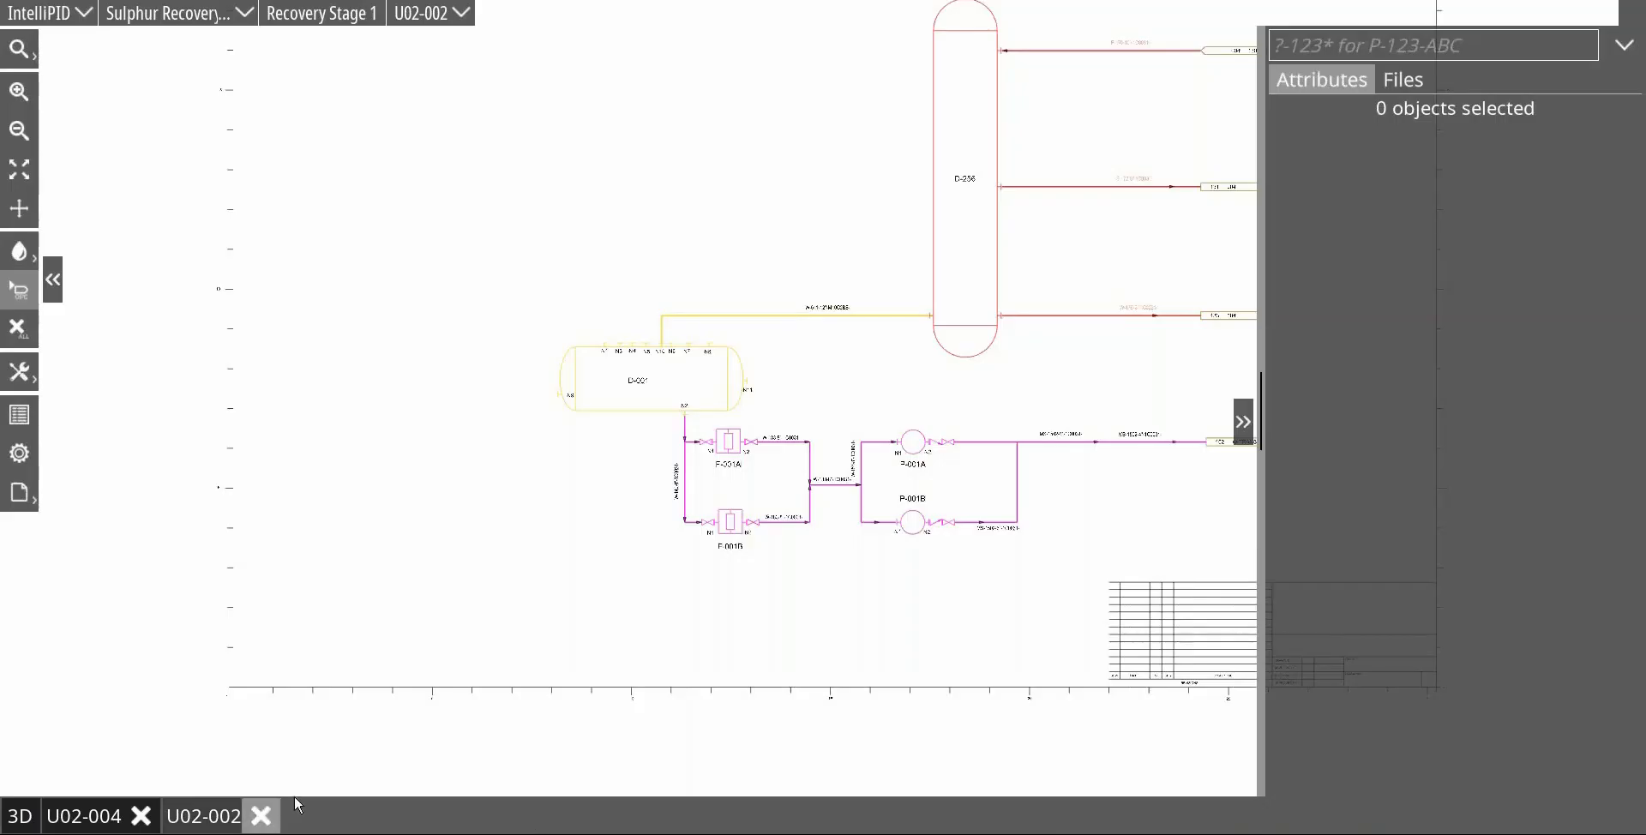
pyautogui.click(262, 816)
# Step: Select all objects on drawing U02-004 and reset their commissioning system to unknown
pyautogui.scroll(-3, 824, 377)
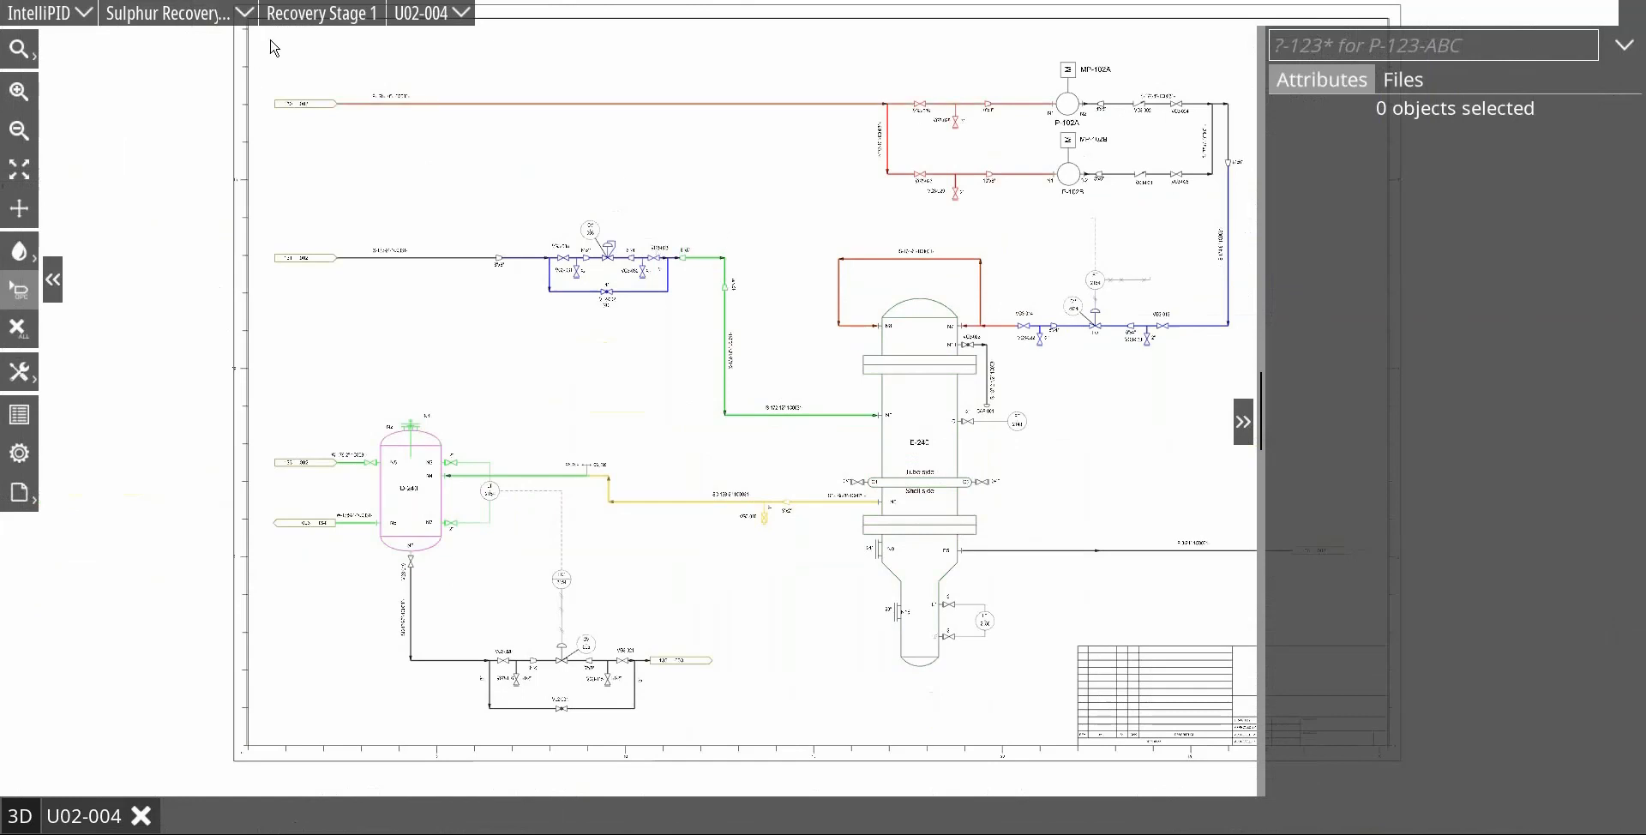
pyautogui.moveTo(265, 39)
pyautogui.mouseDown()
pyautogui.moveTo(1213, 625)
pyautogui.moveTo(1274, 713)
pyautogui.moveTo(1255, 716)
pyautogui.mouseUp()
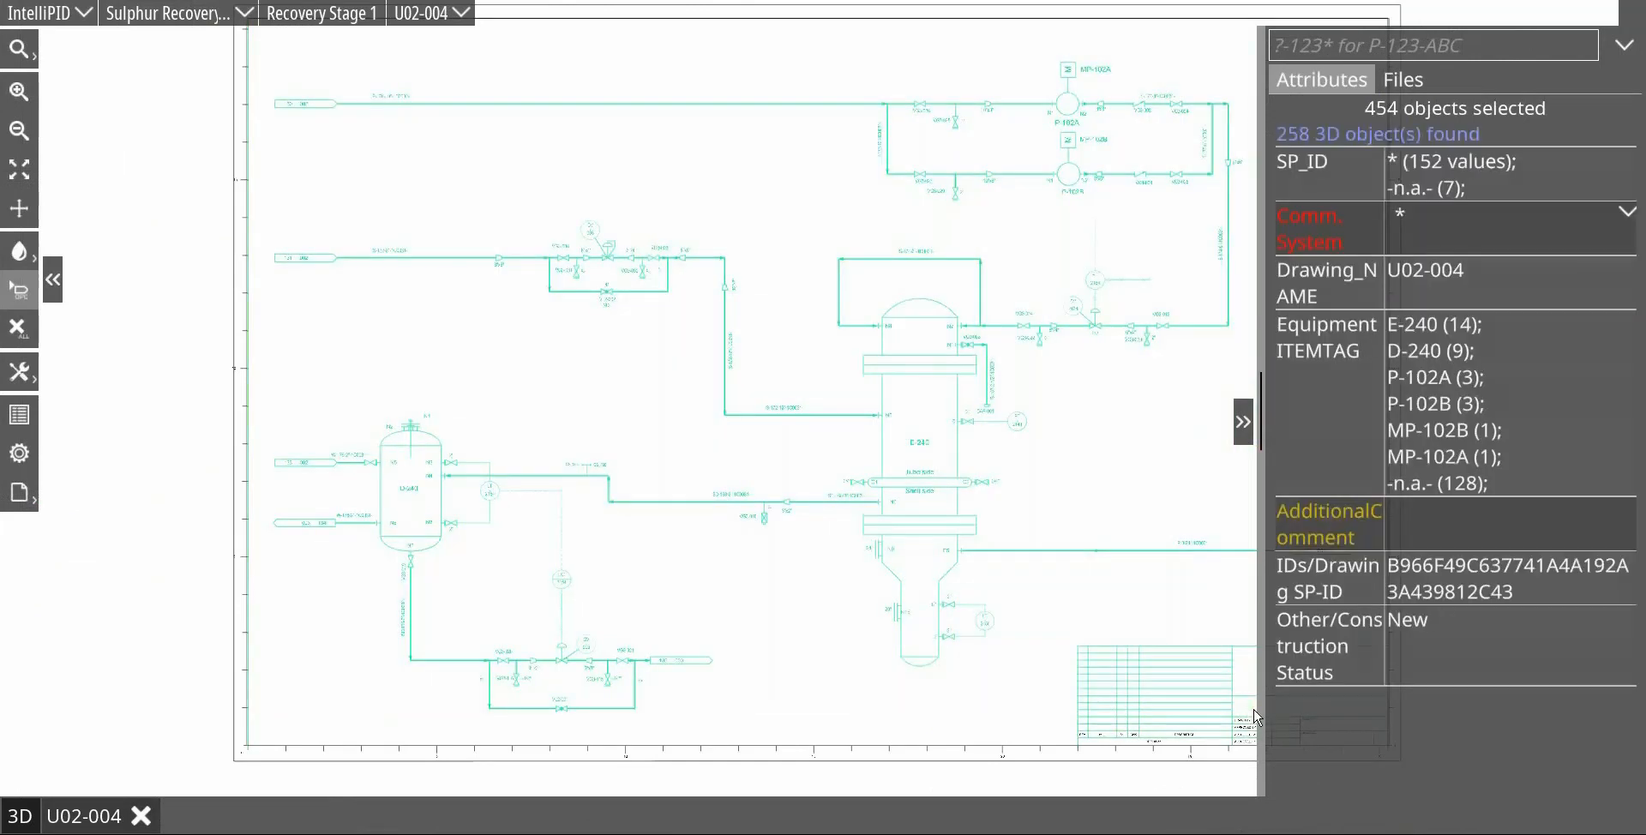
pyautogui.click(1628, 215)
pyautogui.click(1493, 298)
pyautogui.click(817, 187)
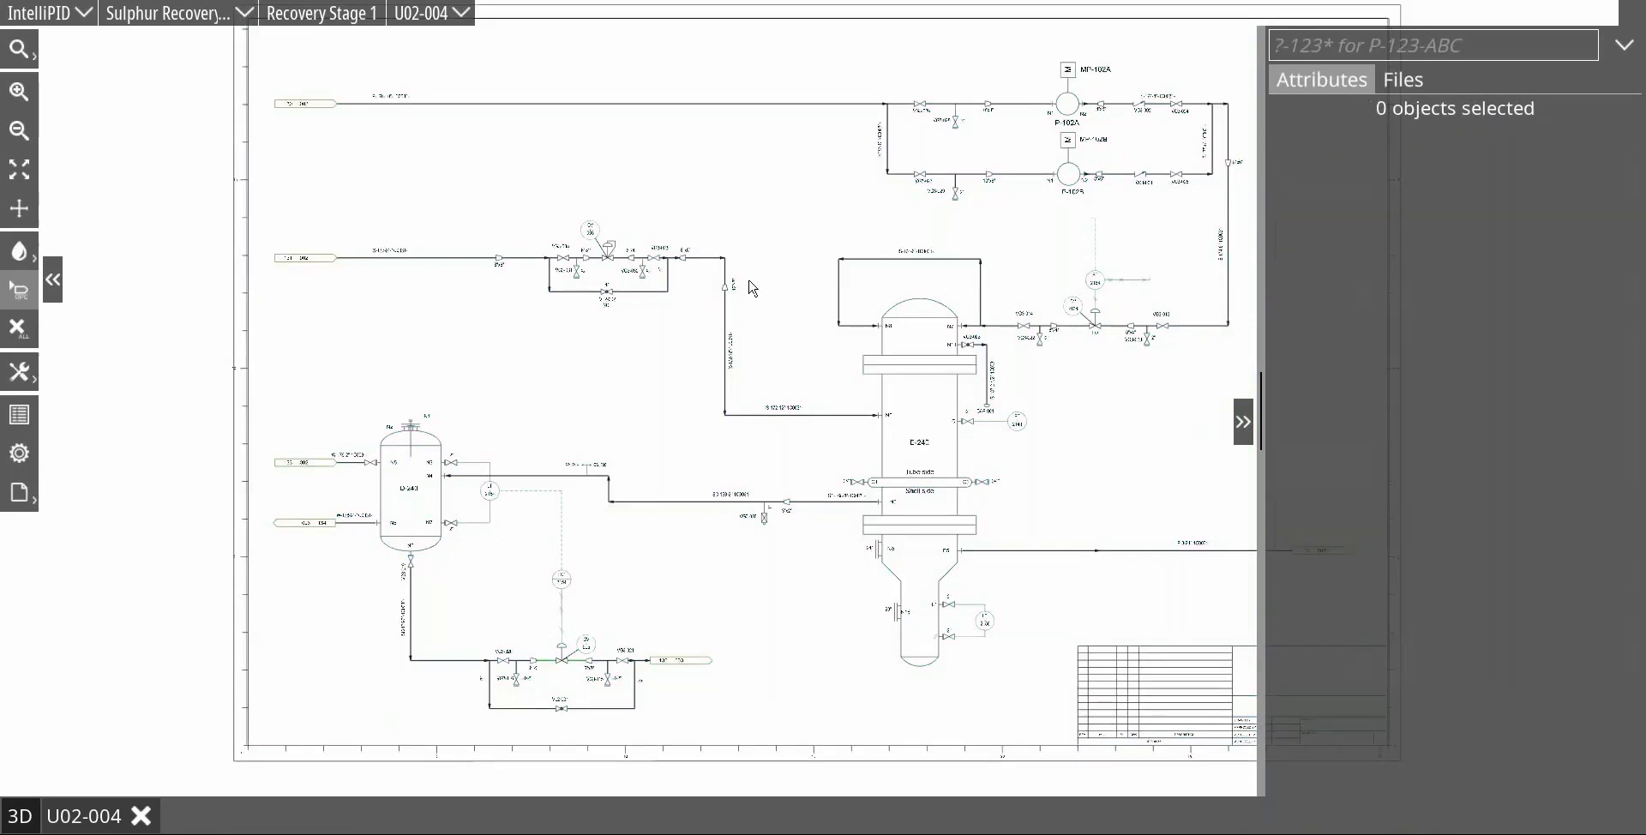
# Step: Assign commissioning system CS_001 to the CV-003 control valve station of line 07172-S on U02-004
pyautogui.scroll(-3, 1055, 403)
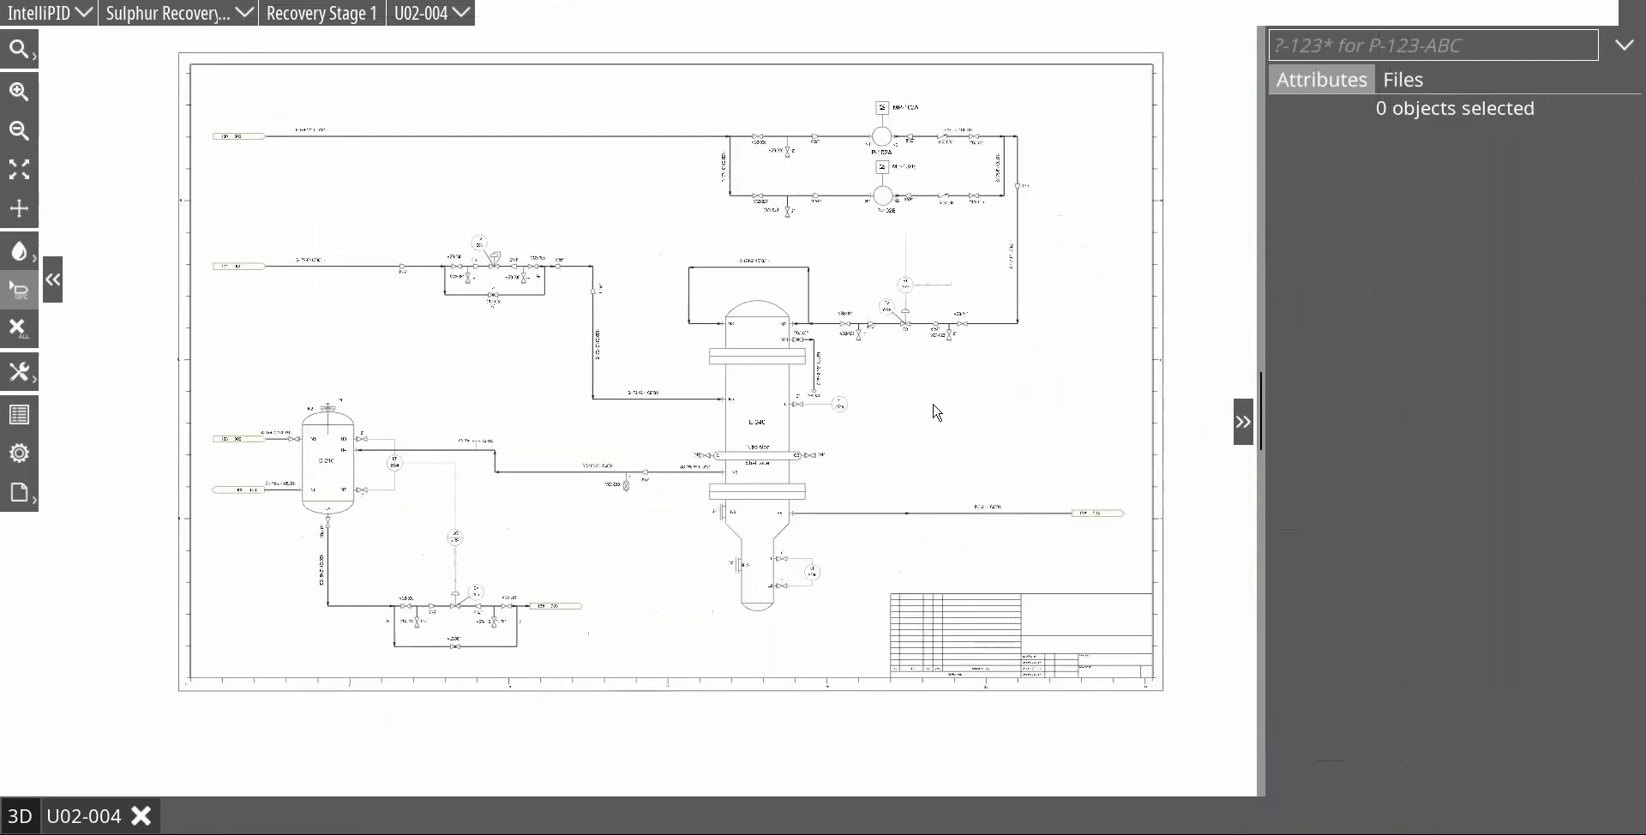
pyautogui.scroll(3, 626, 274)
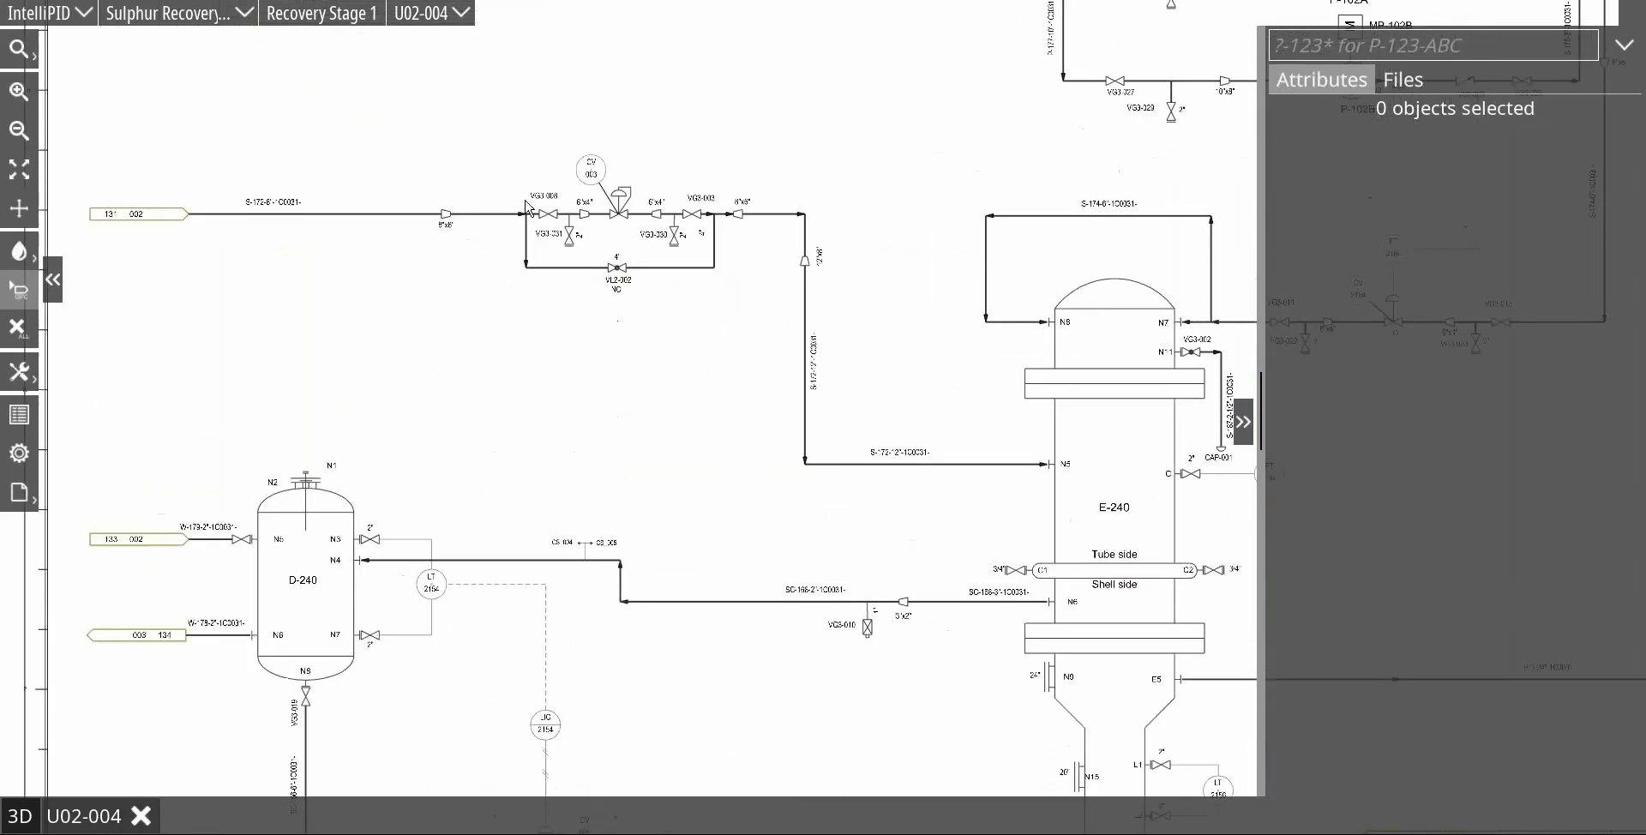
pyautogui.moveTo(506, 96); pyautogui.dragTo(758, 311)
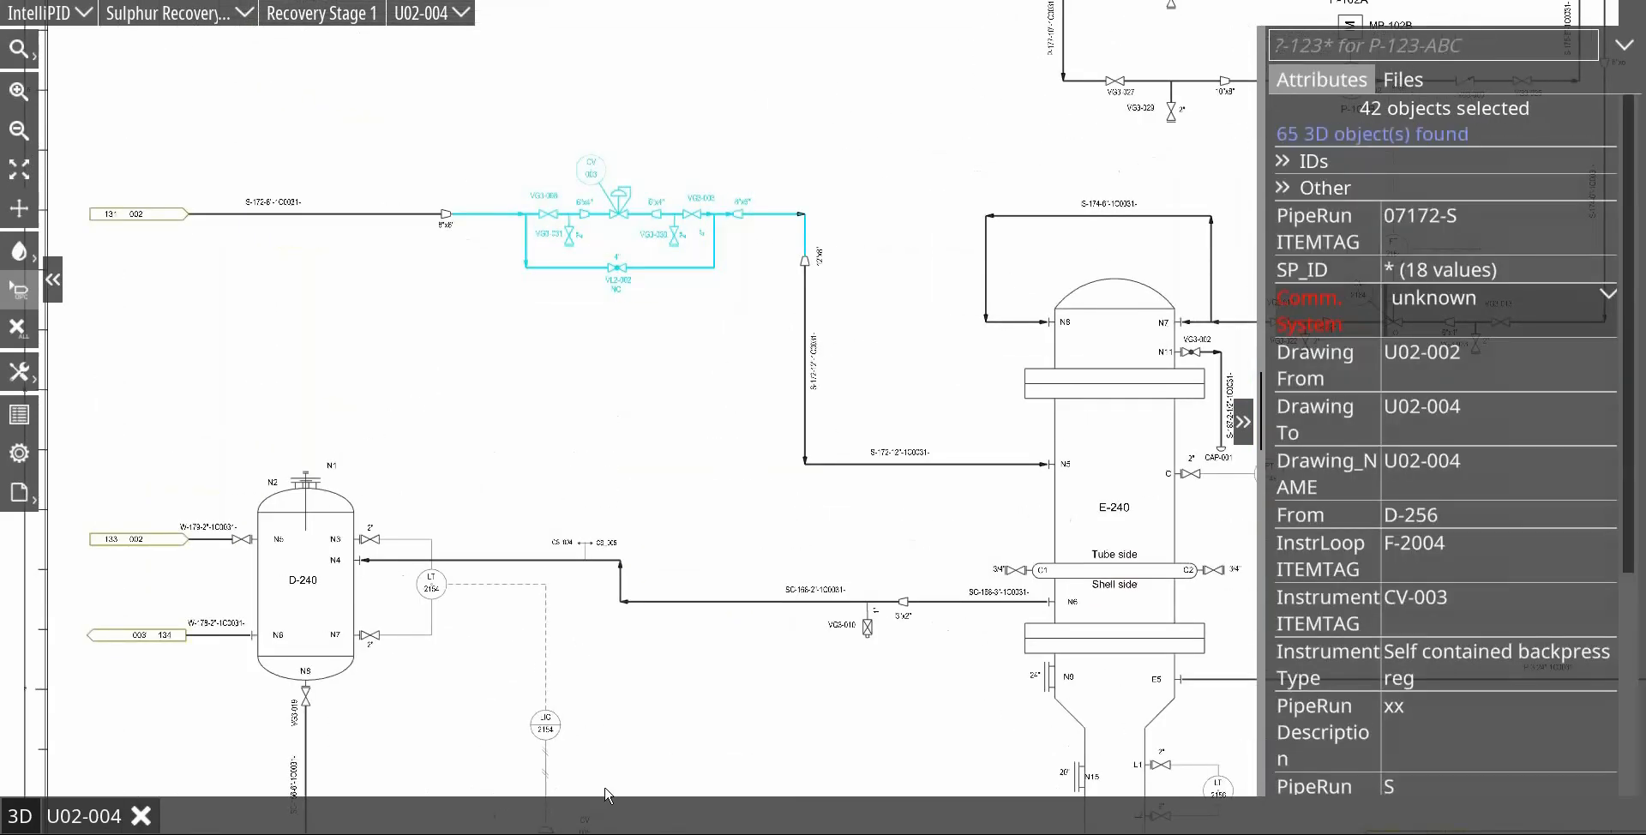
pyautogui.click(1609, 298)
pyautogui.click(1488, 406)
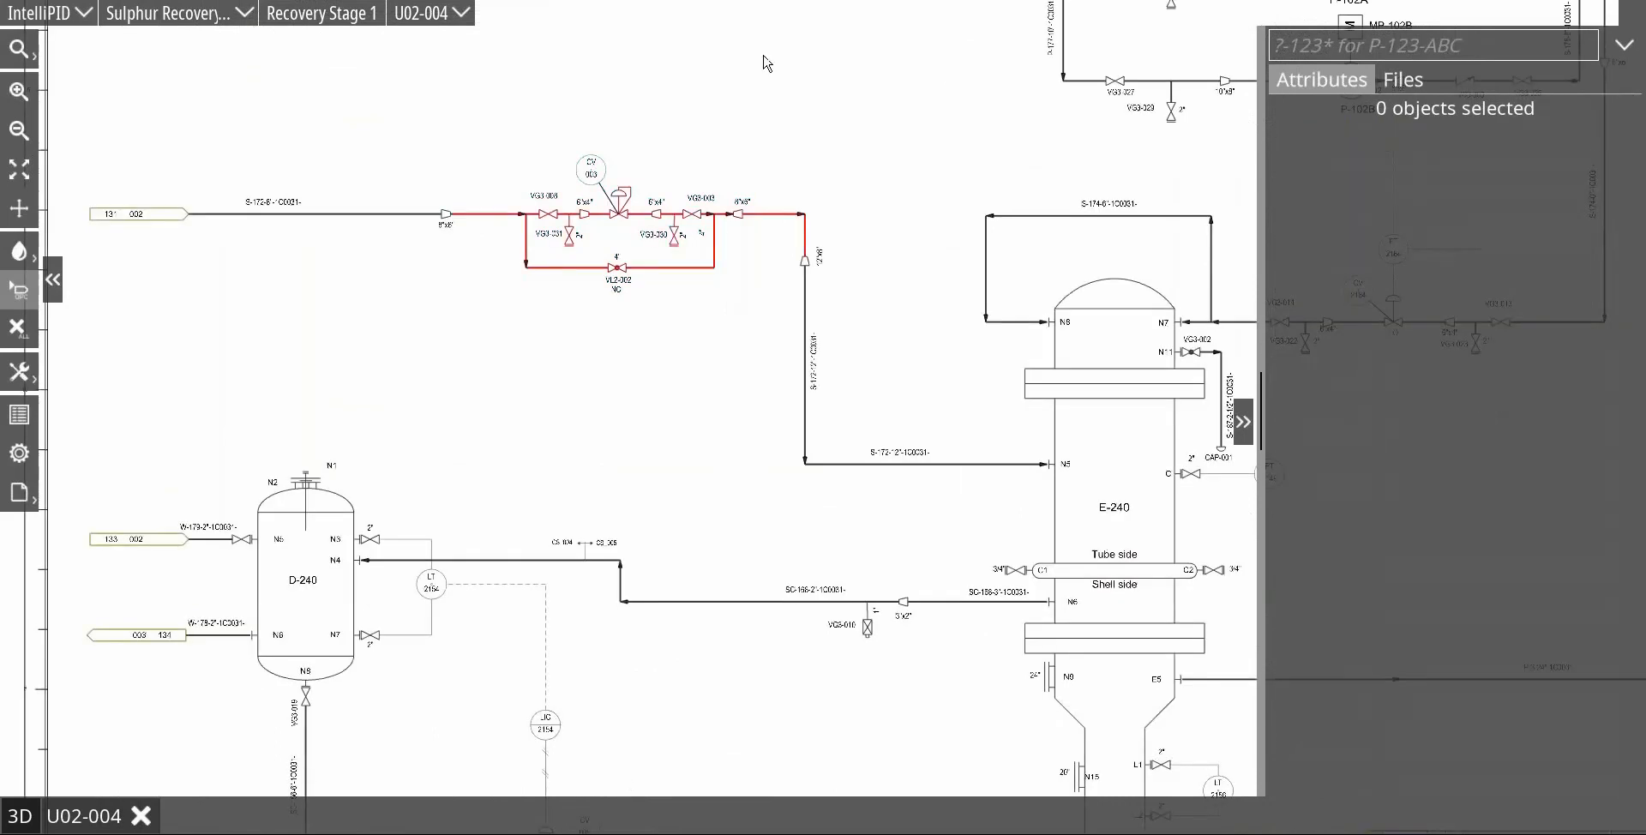
# Step: Reselect the CV-003 control valve station of line 07172-S and show its matching objects in the 3D model
pyautogui.moveTo(463, 104); pyautogui.dragTo(774, 314)
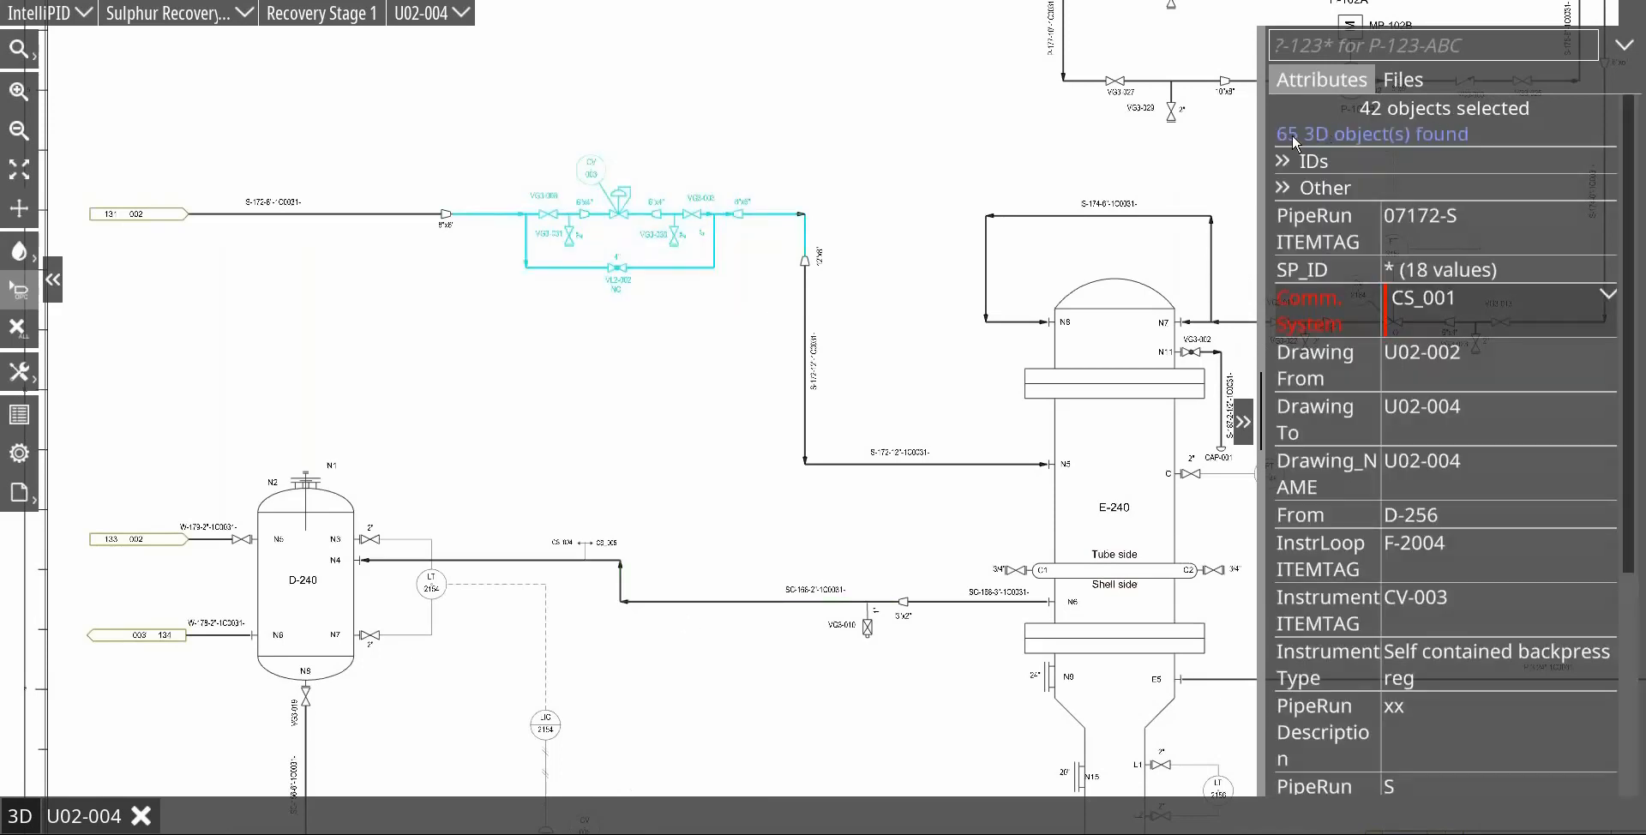
pyautogui.click(1369, 135)
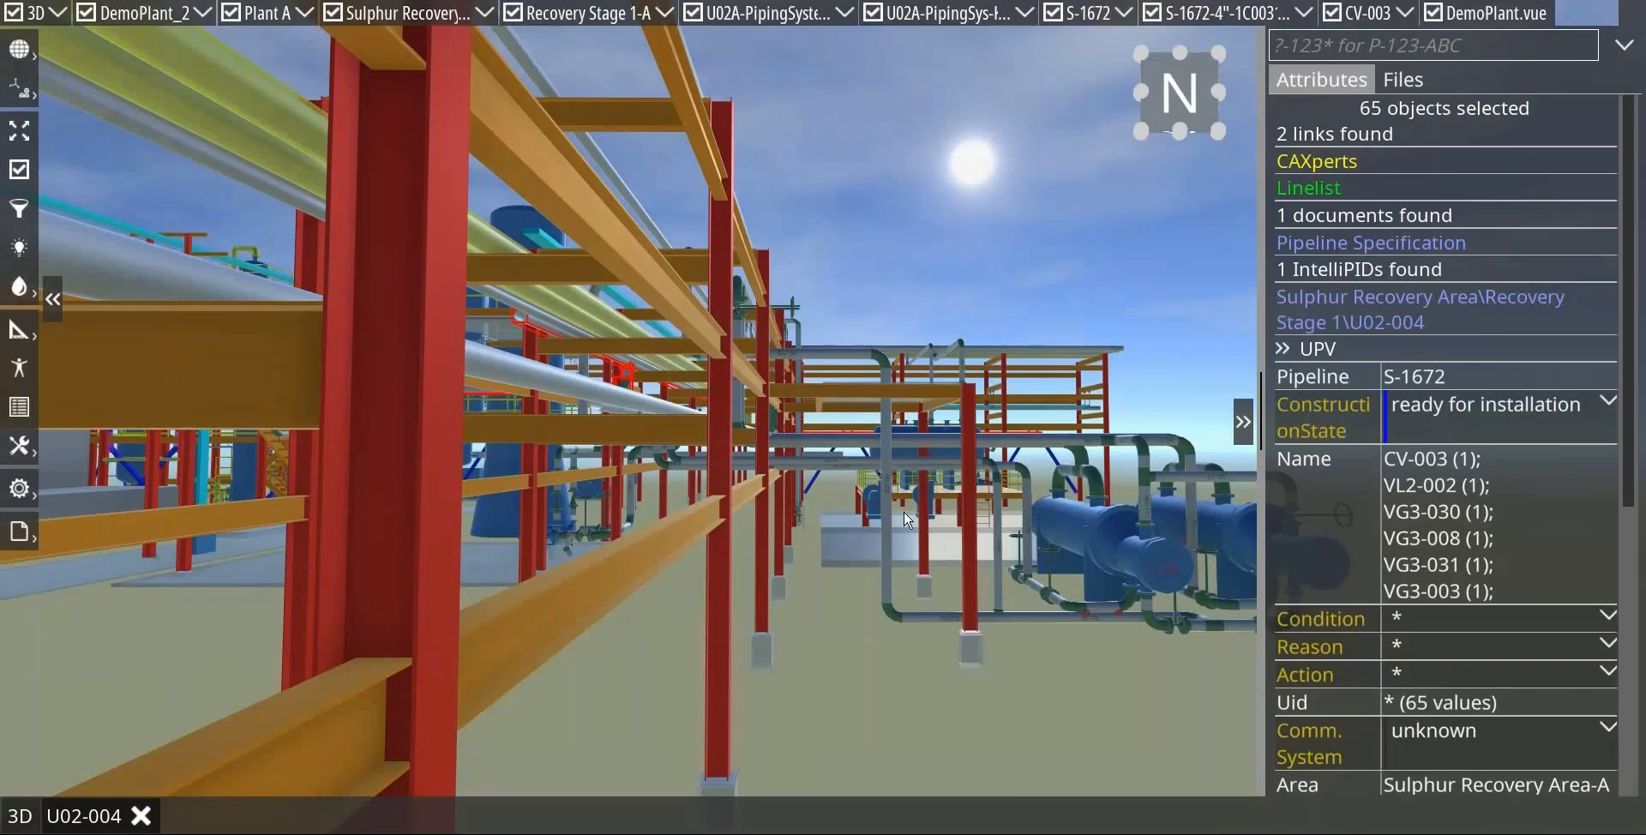
pyautogui.scroll(-6, 905, 513)
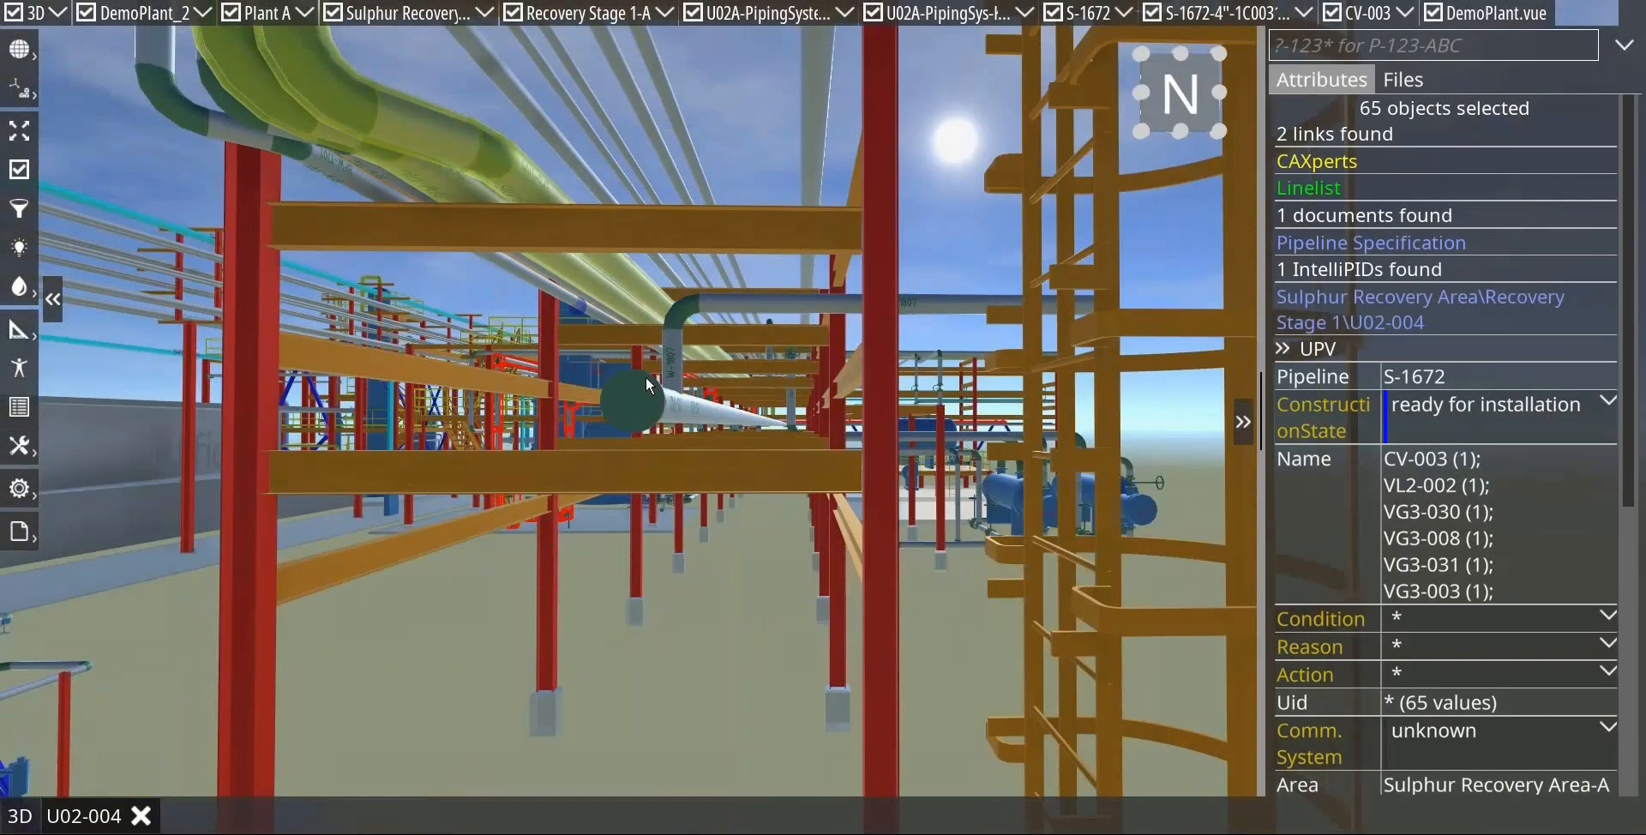
pyautogui.moveTo(645, 377); pyautogui.dragTo(753, 294)
pyautogui.scroll(-4, 717, 409)
pyautogui.scroll(-5, 717, 409)
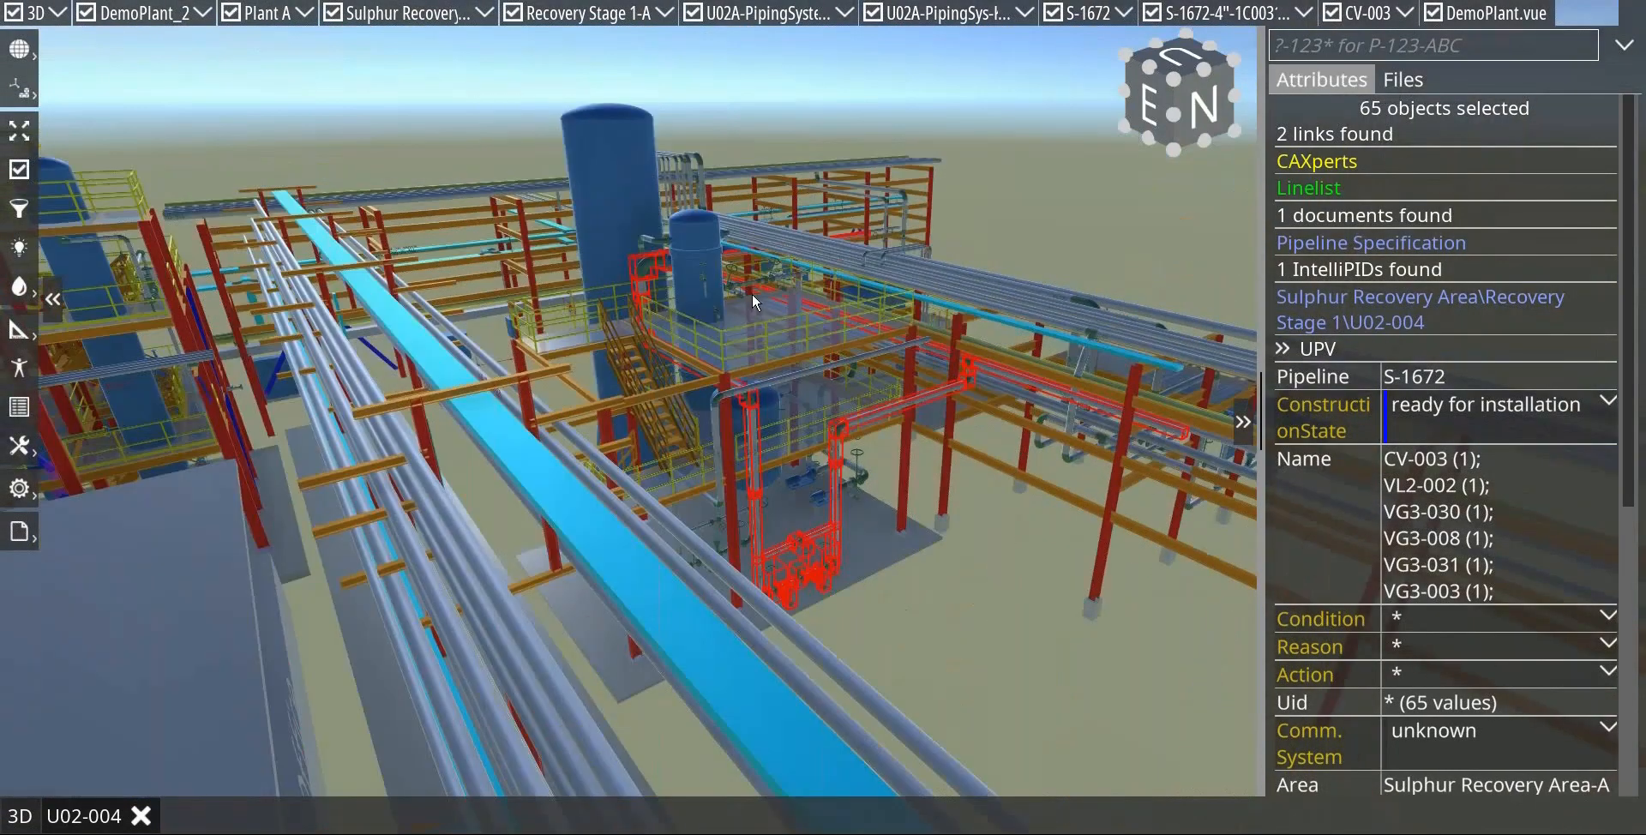
# Step: Assign commissioning system CS_001 to the selected 3D objects of the CV-003 control valve station and clear the selection
pyautogui.scroll(5, 774, 398)
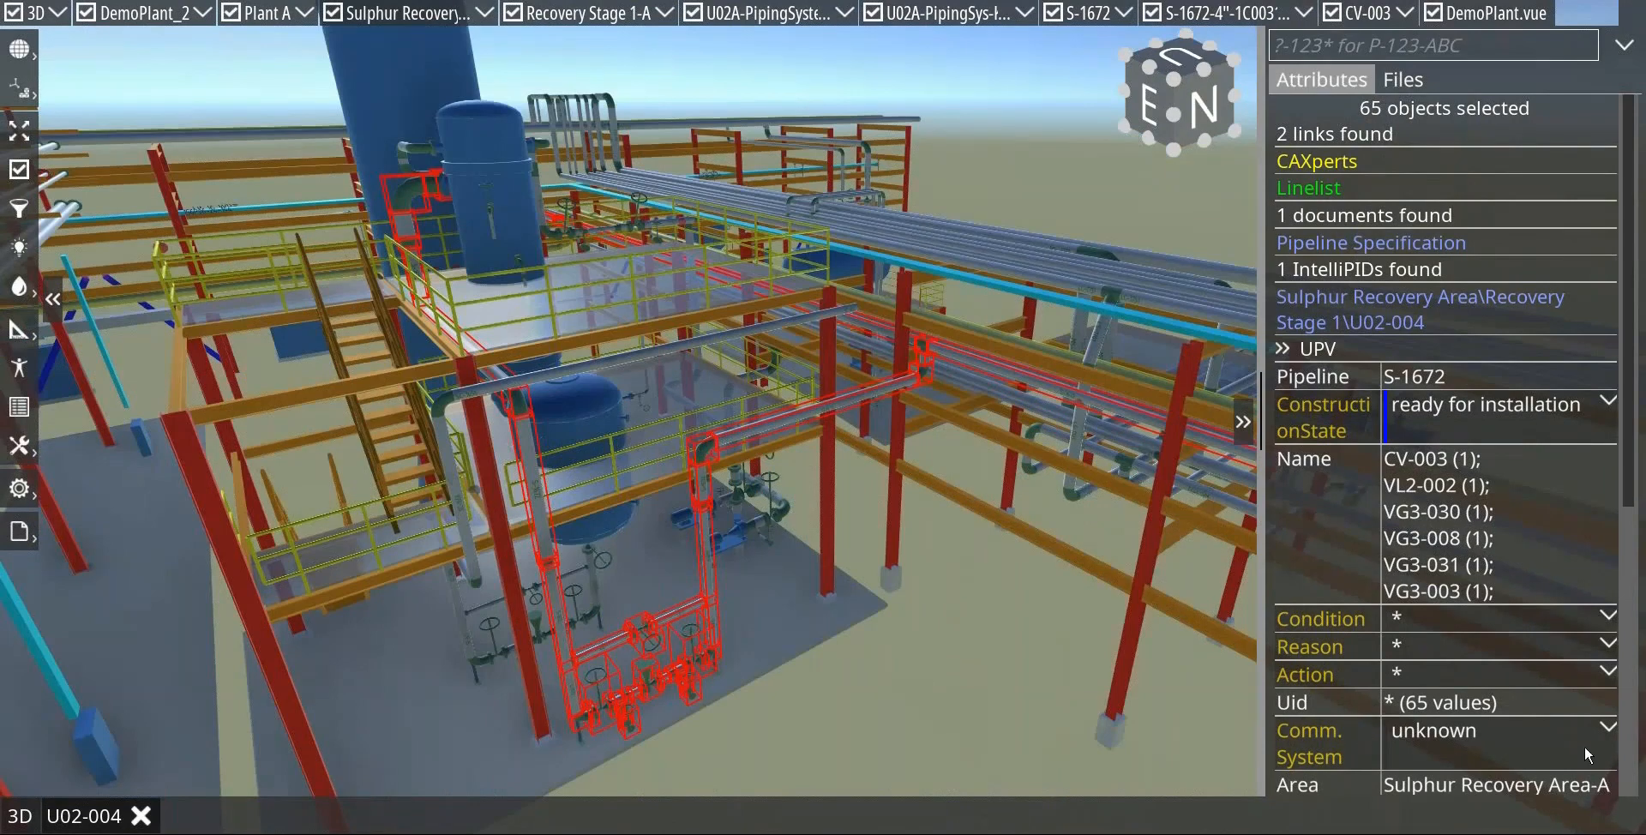
pyautogui.click(1609, 730)
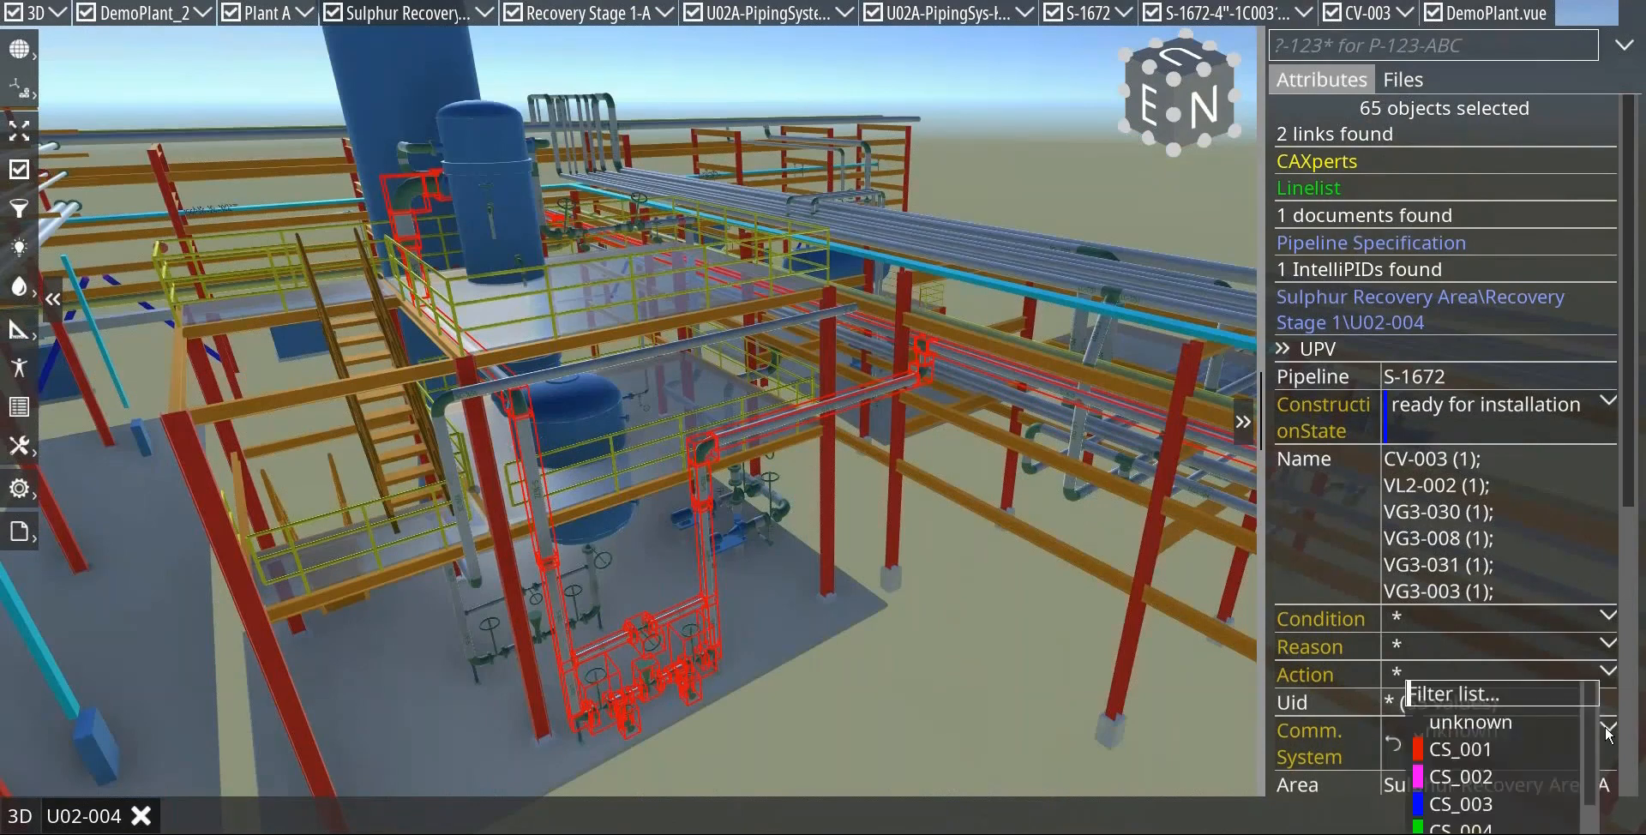
pyautogui.click(1465, 749)
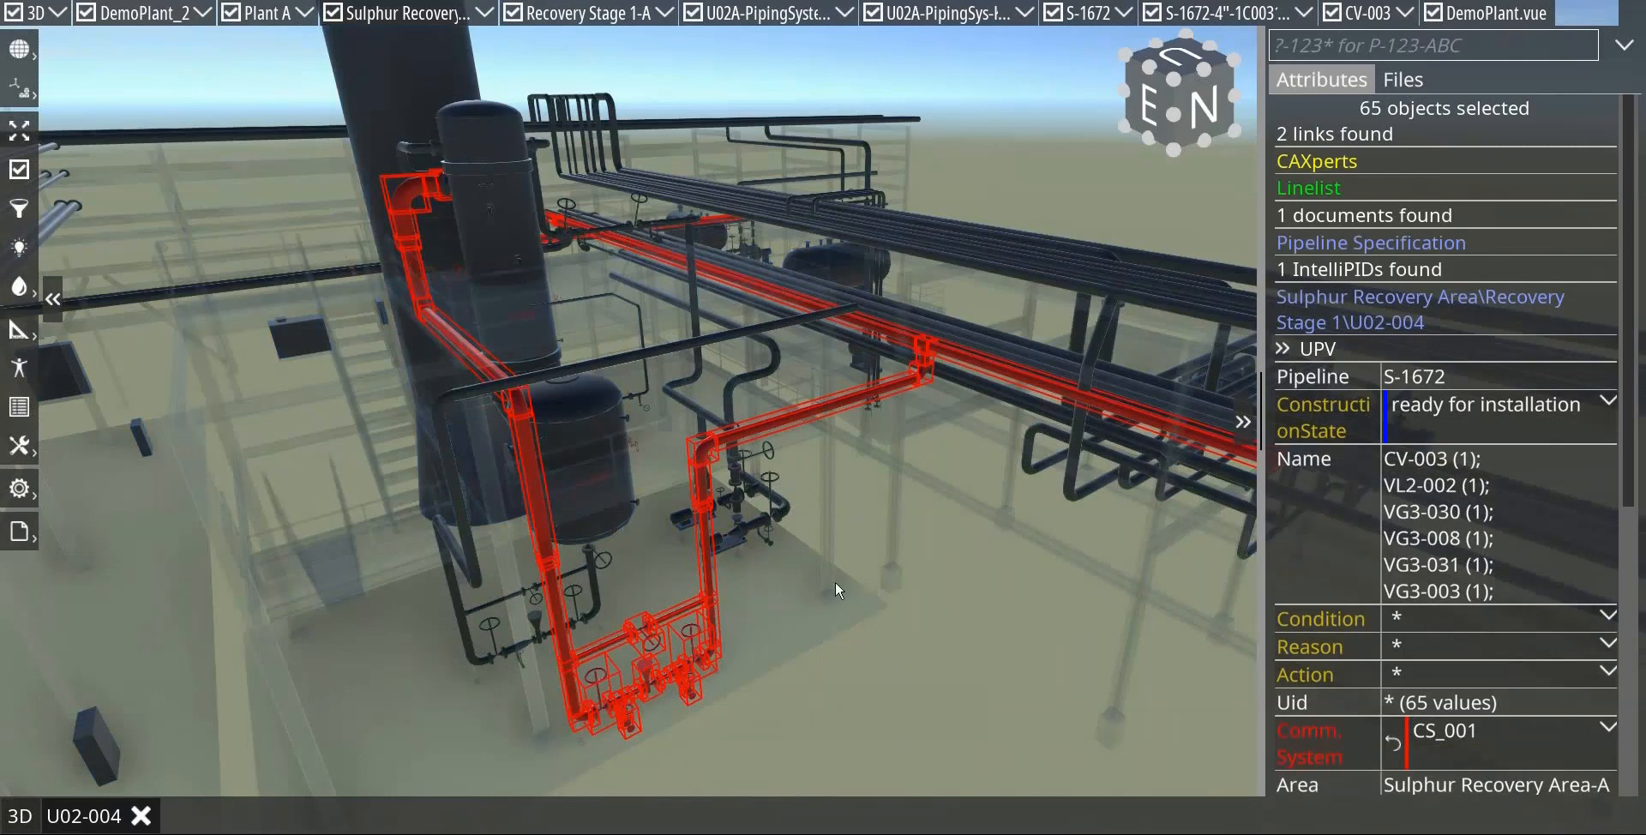
pyautogui.moveTo(822, 623)
pyautogui.mouseDown()
pyautogui.moveTo(781, 604)
pyautogui.moveTo(845, 607)
pyautogui.mouseUp()
pyautogui.click(774, 597)
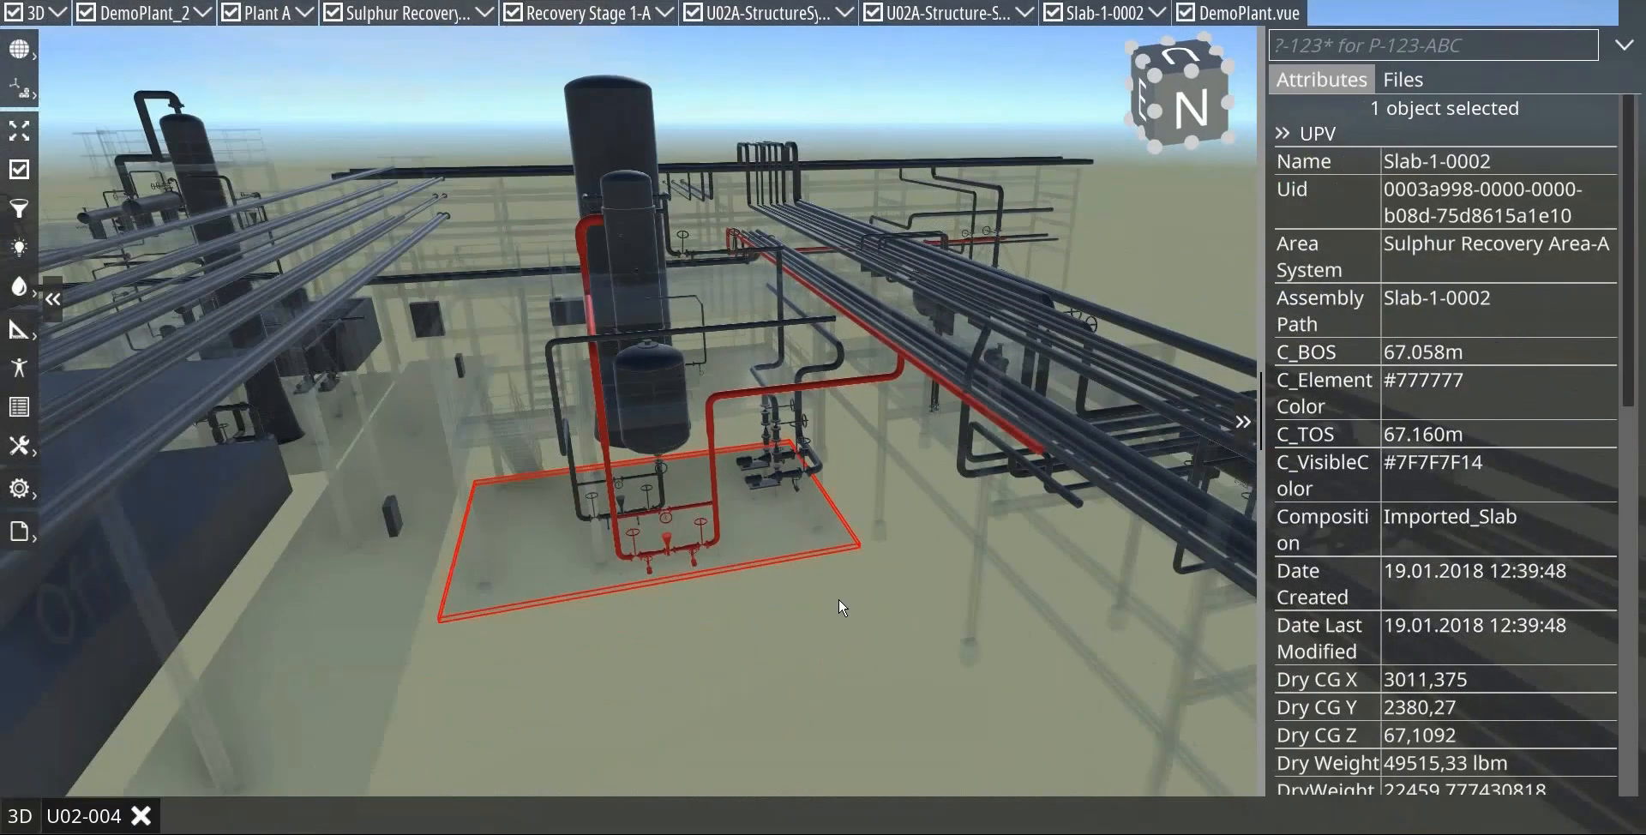
pyautogui.press('Escape')
pyautogui.scroll(4, 836, 244)
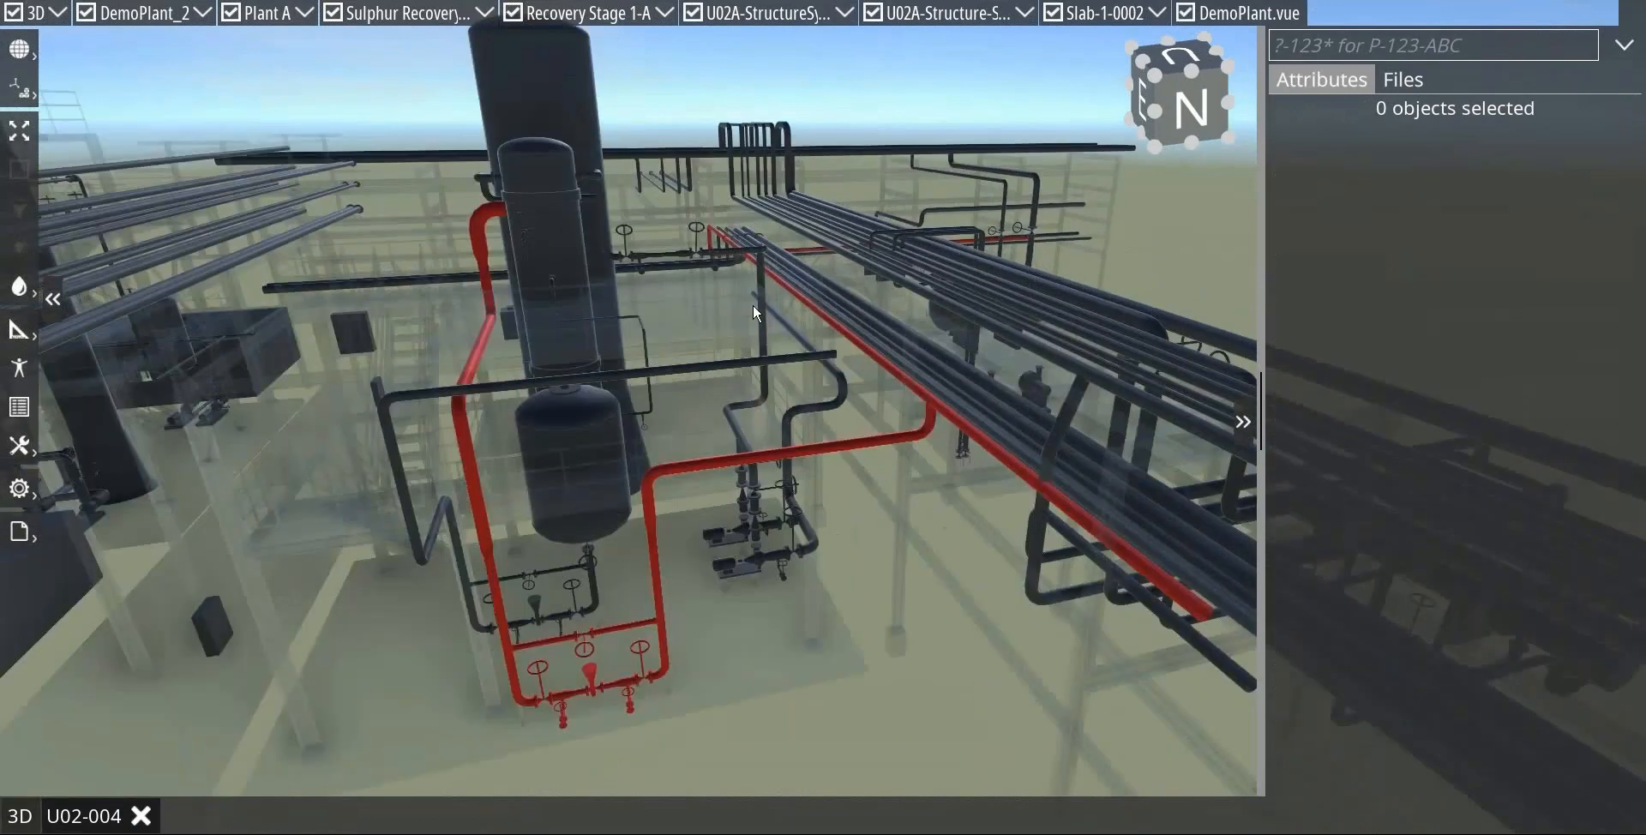
# Step: Select the horizontal pipe of pipeline S-1672 in the 3D model, show it on P&ID U02-004 and clear the selection
pyautogui.click(695, 470)
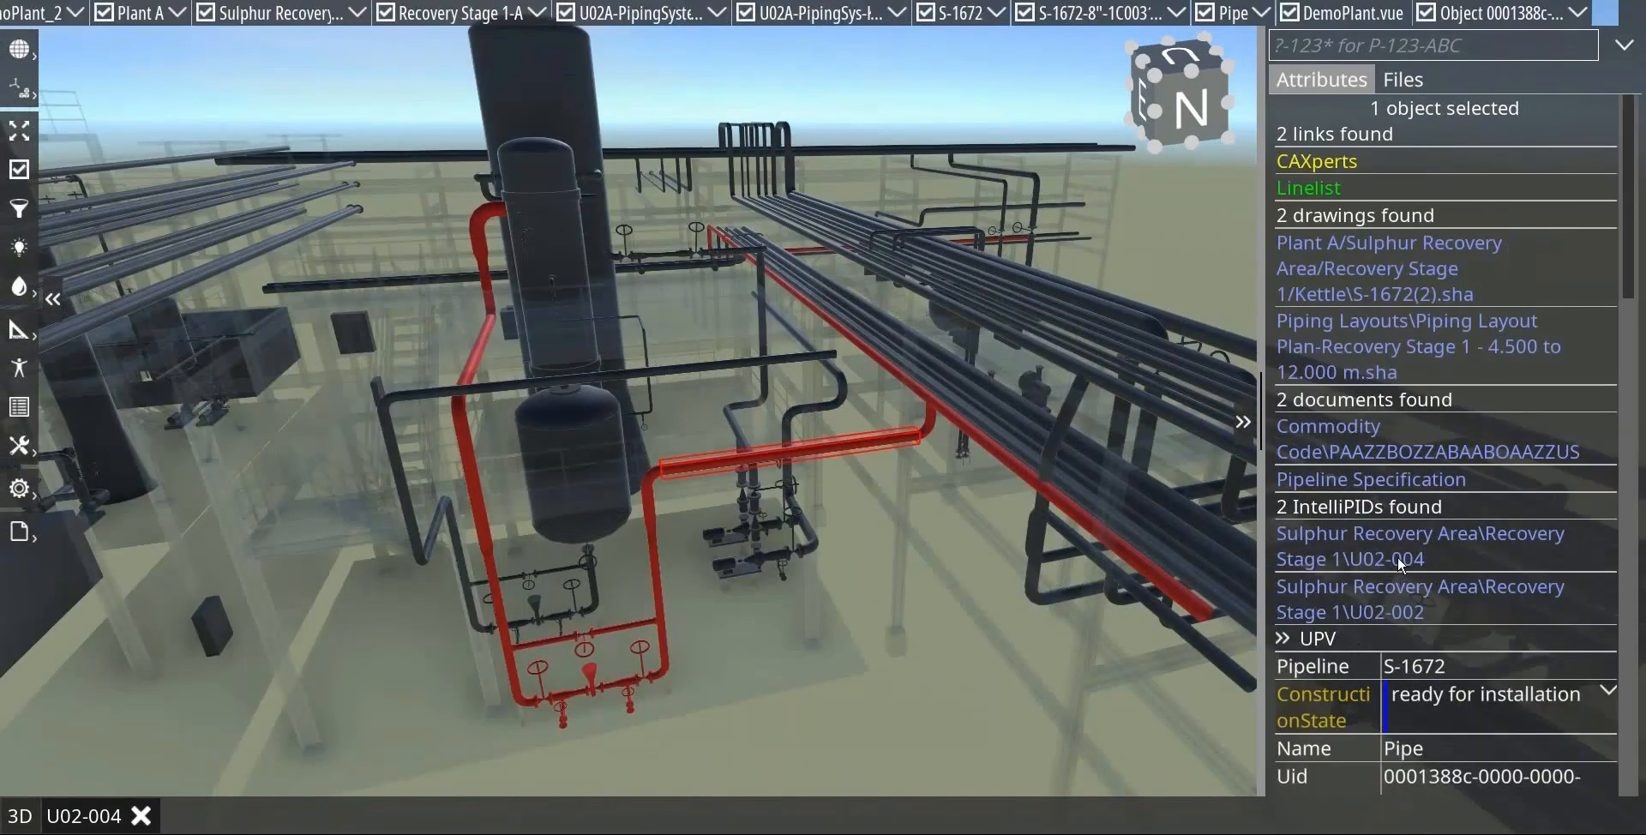
pyautogui.click(1405, 537)
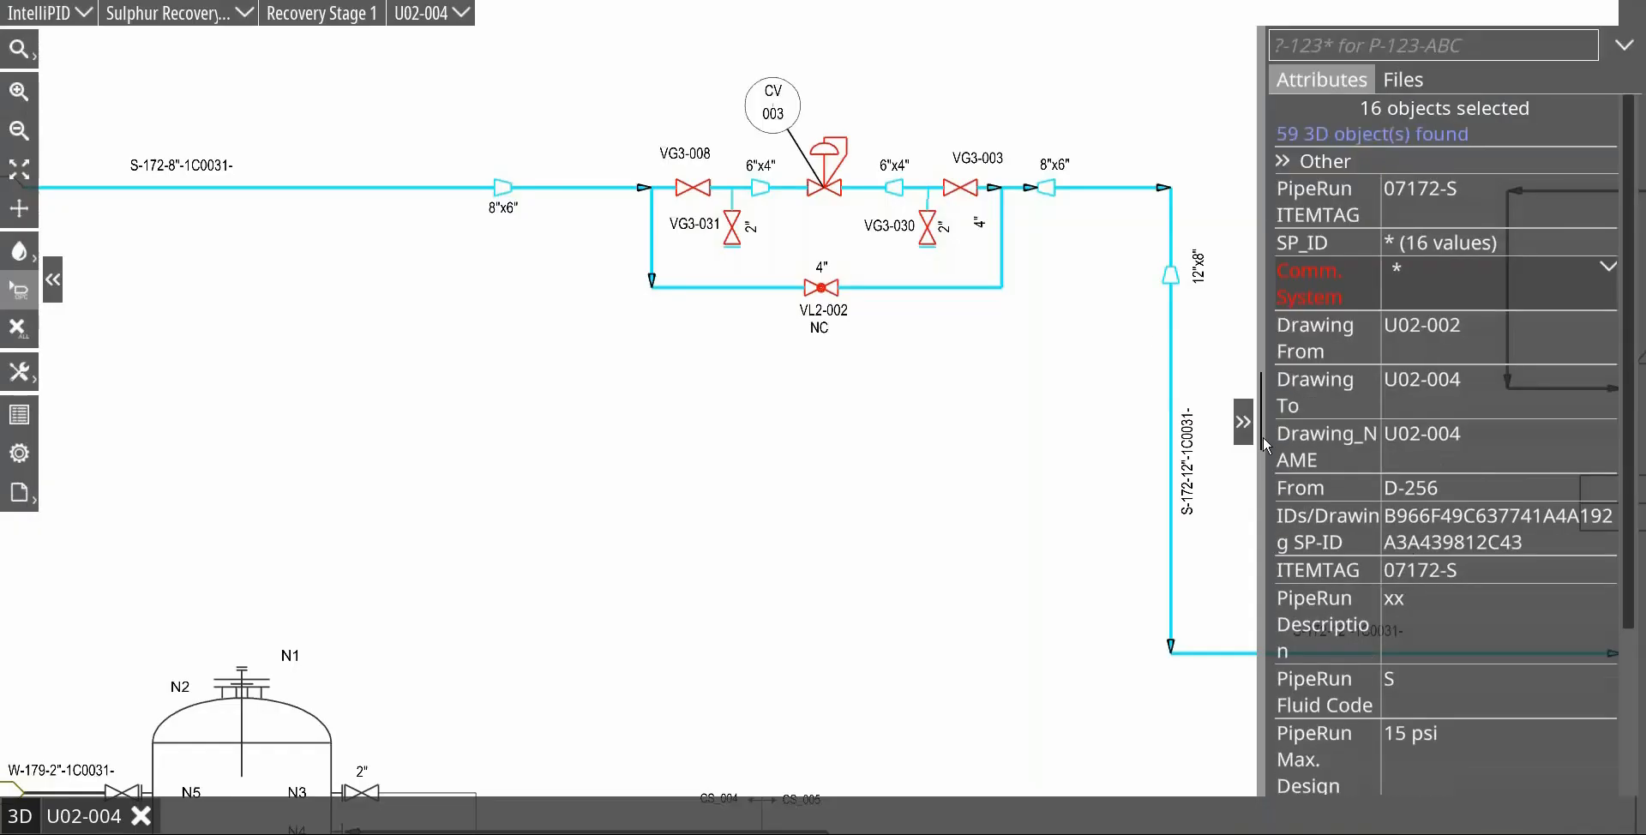
pyautogui.click(876, 383)
pyautogui.scroll(-3, 876, 382)
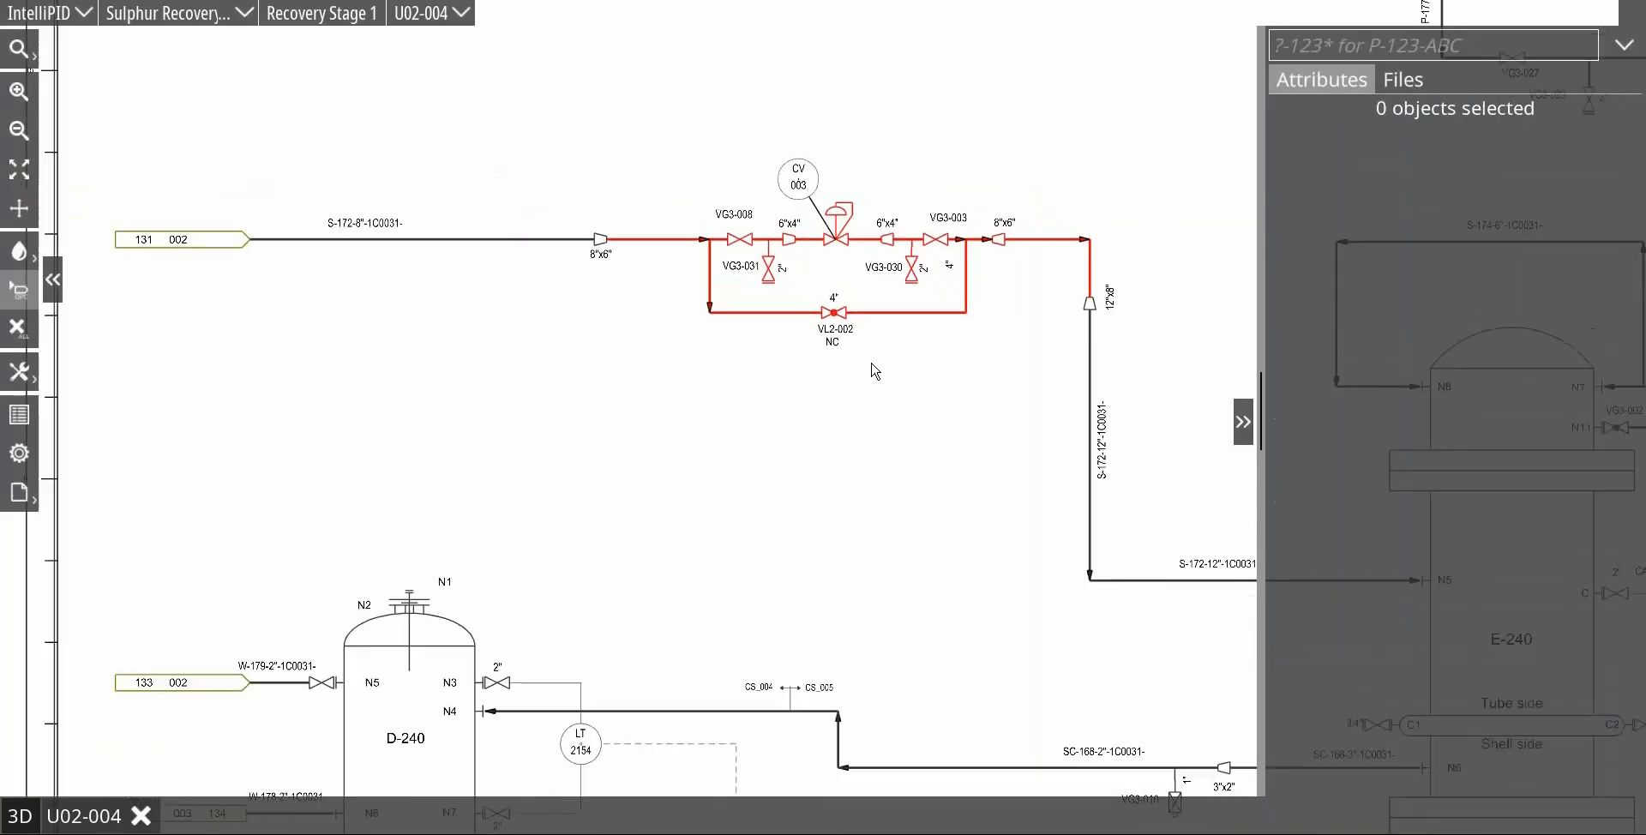
# Step: Assign commissioning system CS_004 to equipment E-240 and its upper connected lines S-174 and S-187 on U02-004
pyautogui.moveTo(915, 485)
pyautogui.mouseDown()
pyautogui.moveTo(709, 489)
pyautogui.moveTo(694, 455)
pyautogui.moveTo(528, 372)
pyautogui.moveTo(555, 408)
pyautogui.mouseUp()
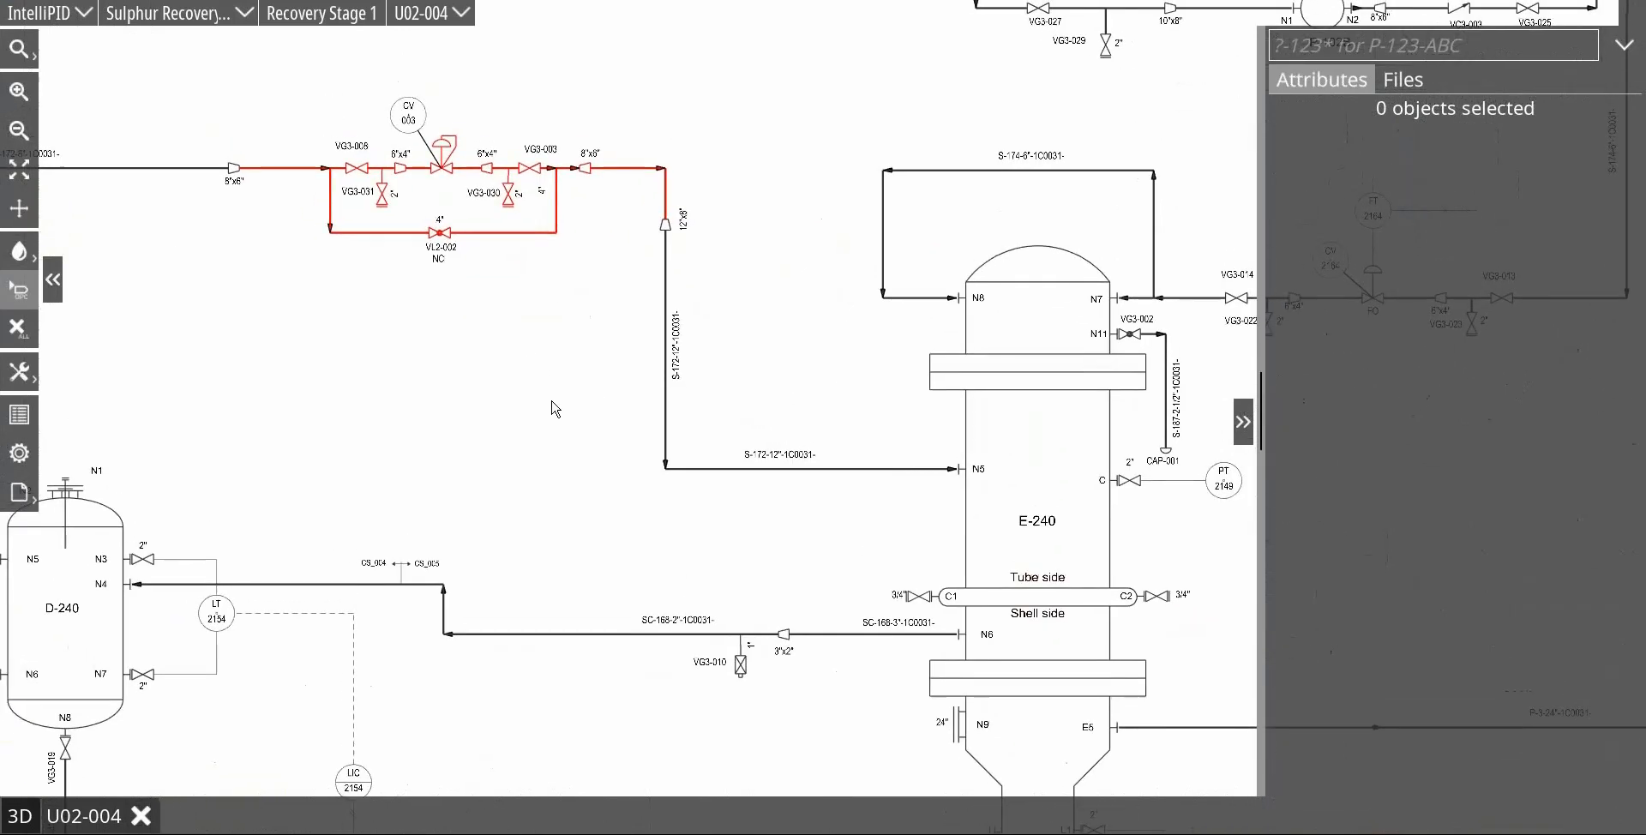
pyautogui.moveTo(716, 349)
pyautogui.mouseDown()
pyautogui.moveTo(661, 339)
pyautogui.moveTo(435, 543)
pyautogui.moveTo(332, 316)
pyautogui.mouseUp()
pyautogui.moveTo(464, 69)
pyautogui.mouseDown()
pyautogui.moveTo(833, 347)
pyautogui.moveTo(783, 339)
pyautogui.mouseUp()
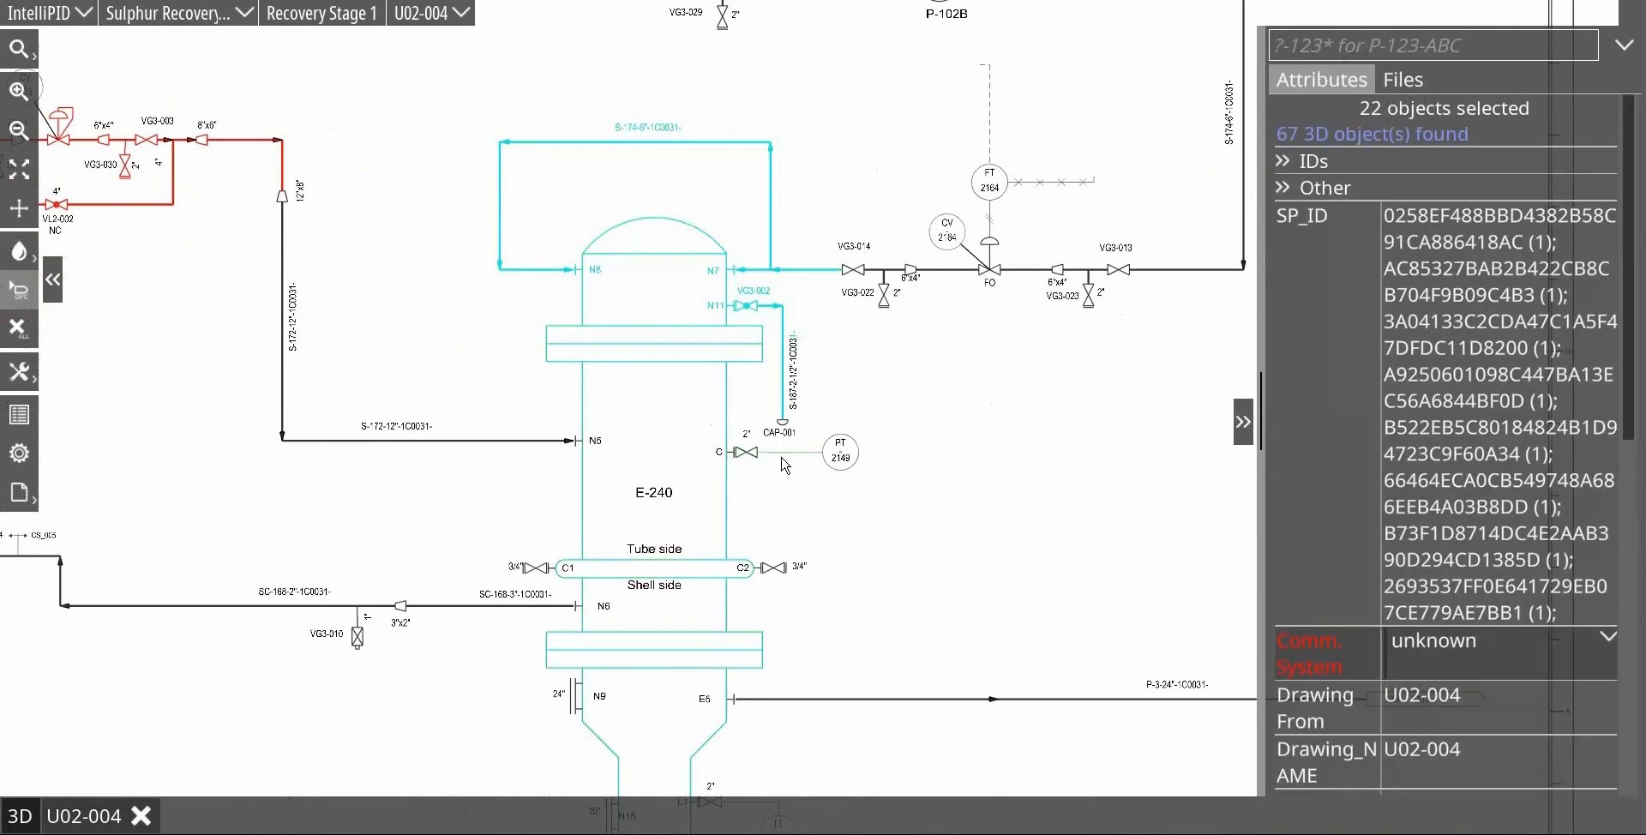
pyautogui.scroll(-3, 804, 459)
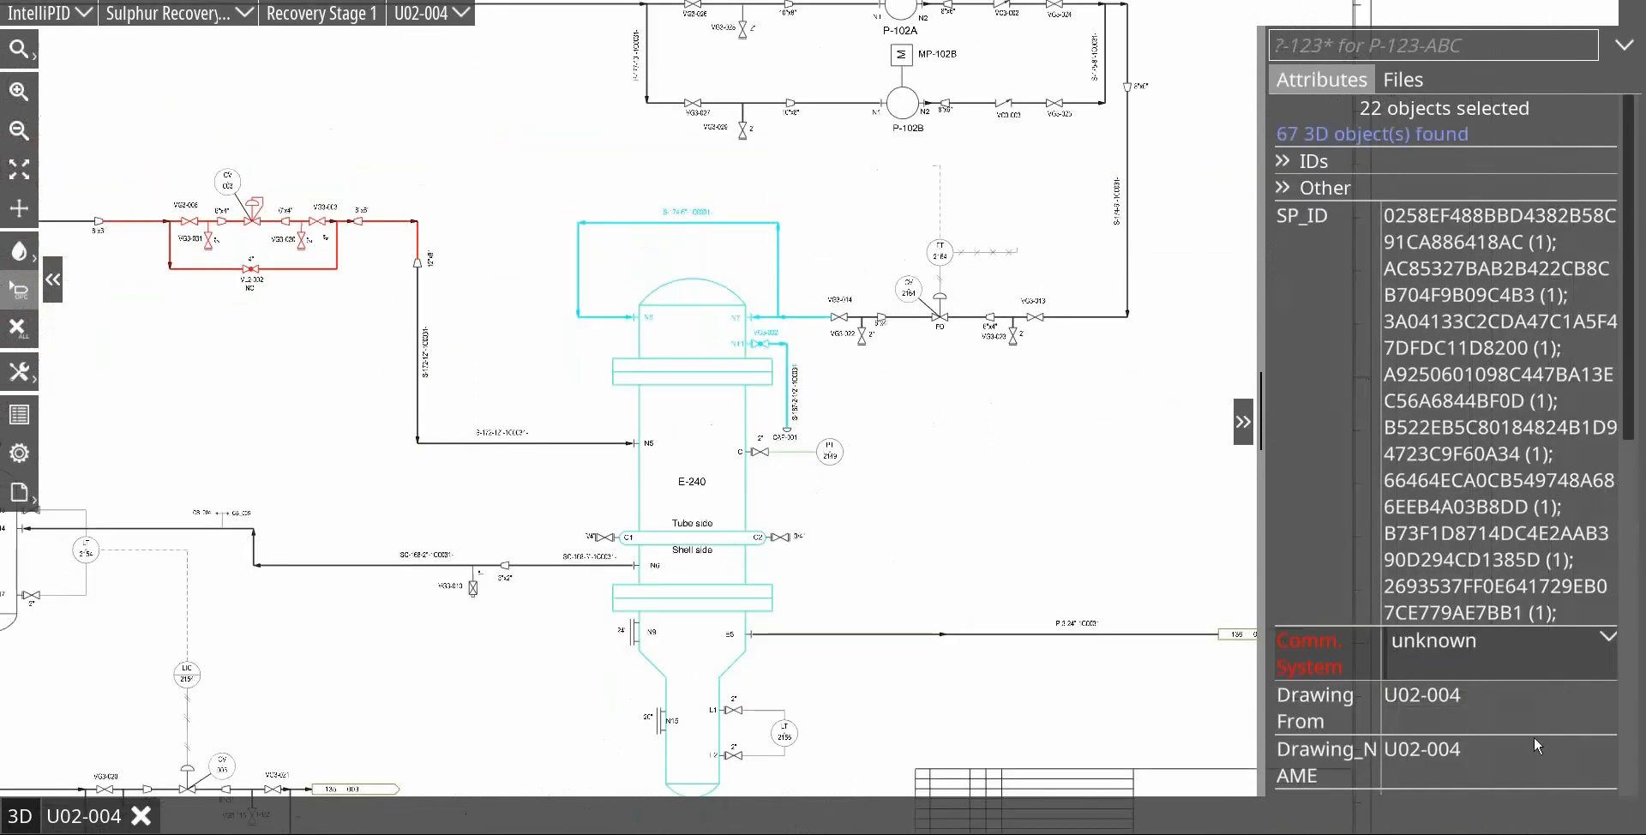
pyautogui.click(1608, 639)
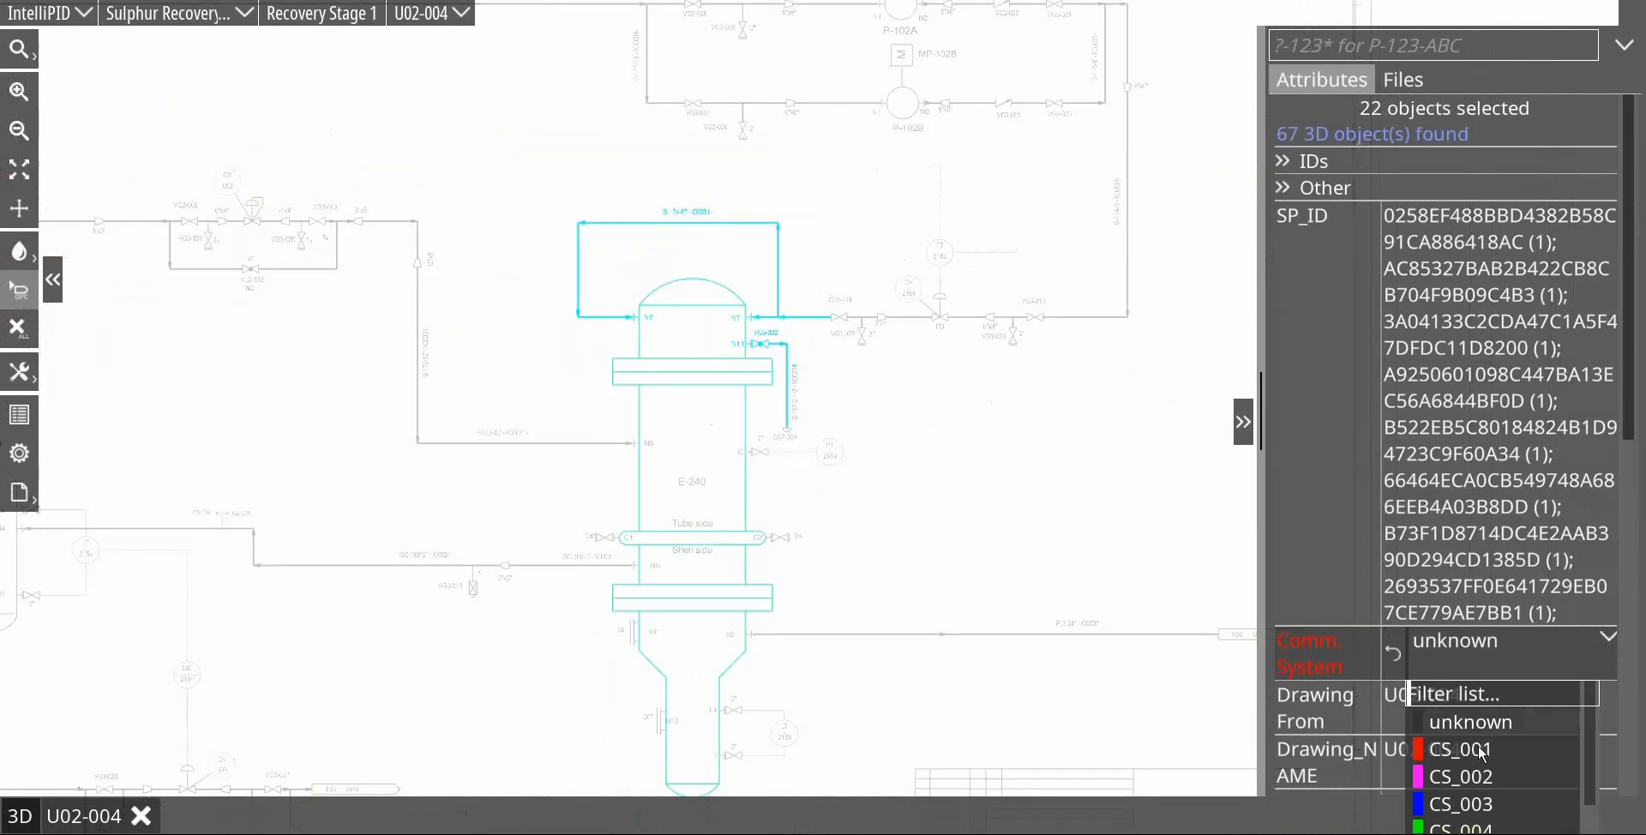
pyautogui.click(1461, 828)
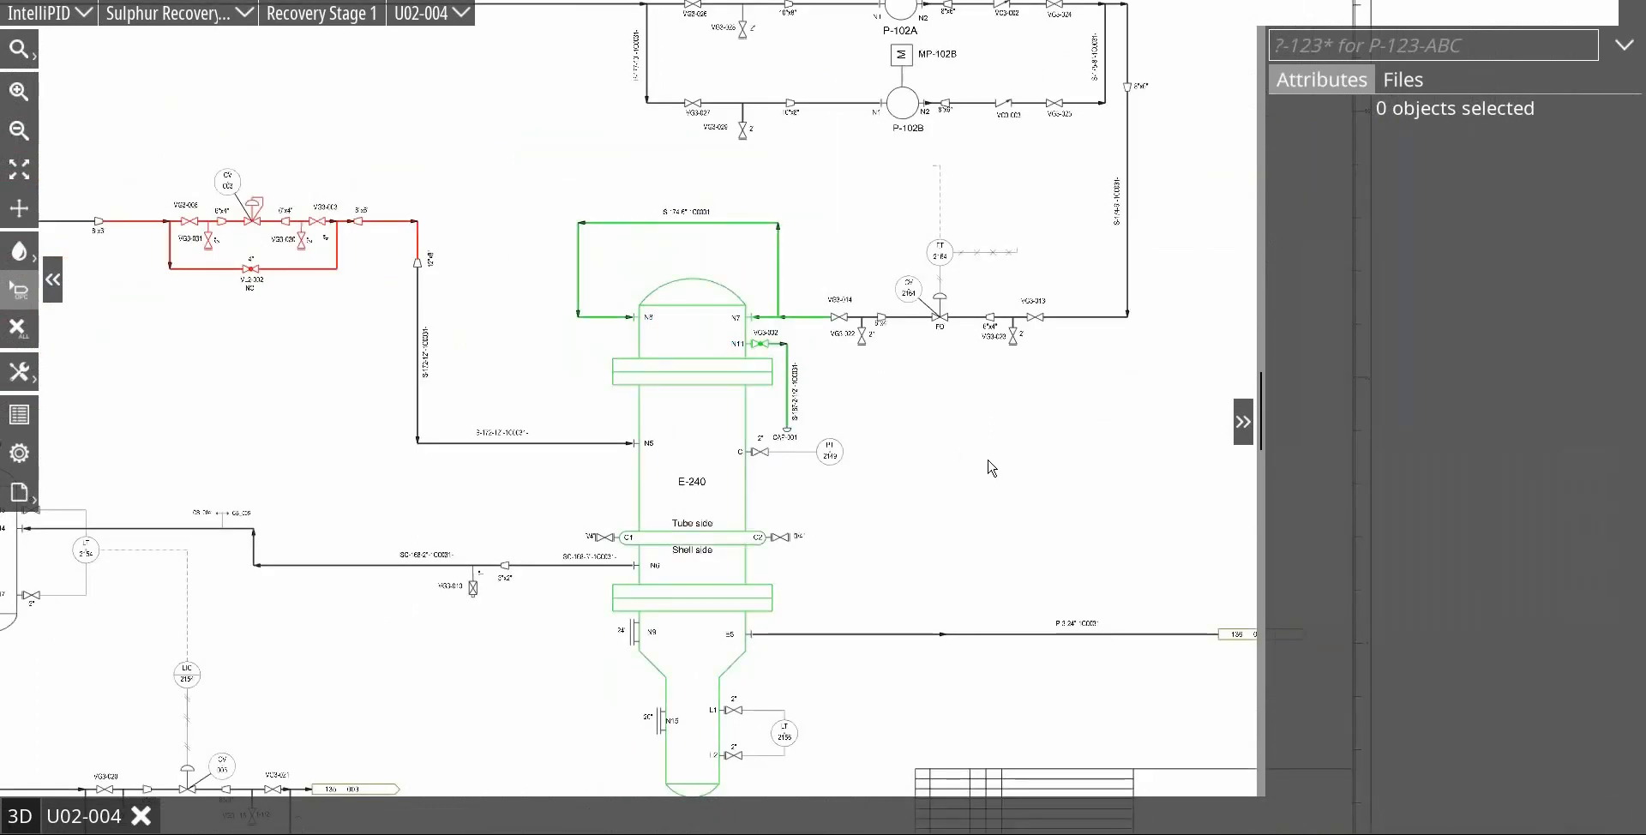
# Step: Search for CS-004 and select the matching Comm. System objects on U02-004
pyautogui.scroll(-1, 975, 437)
pyautogui.scroll(-1, 1059, 377)
pyautogui.click(1351, 44)
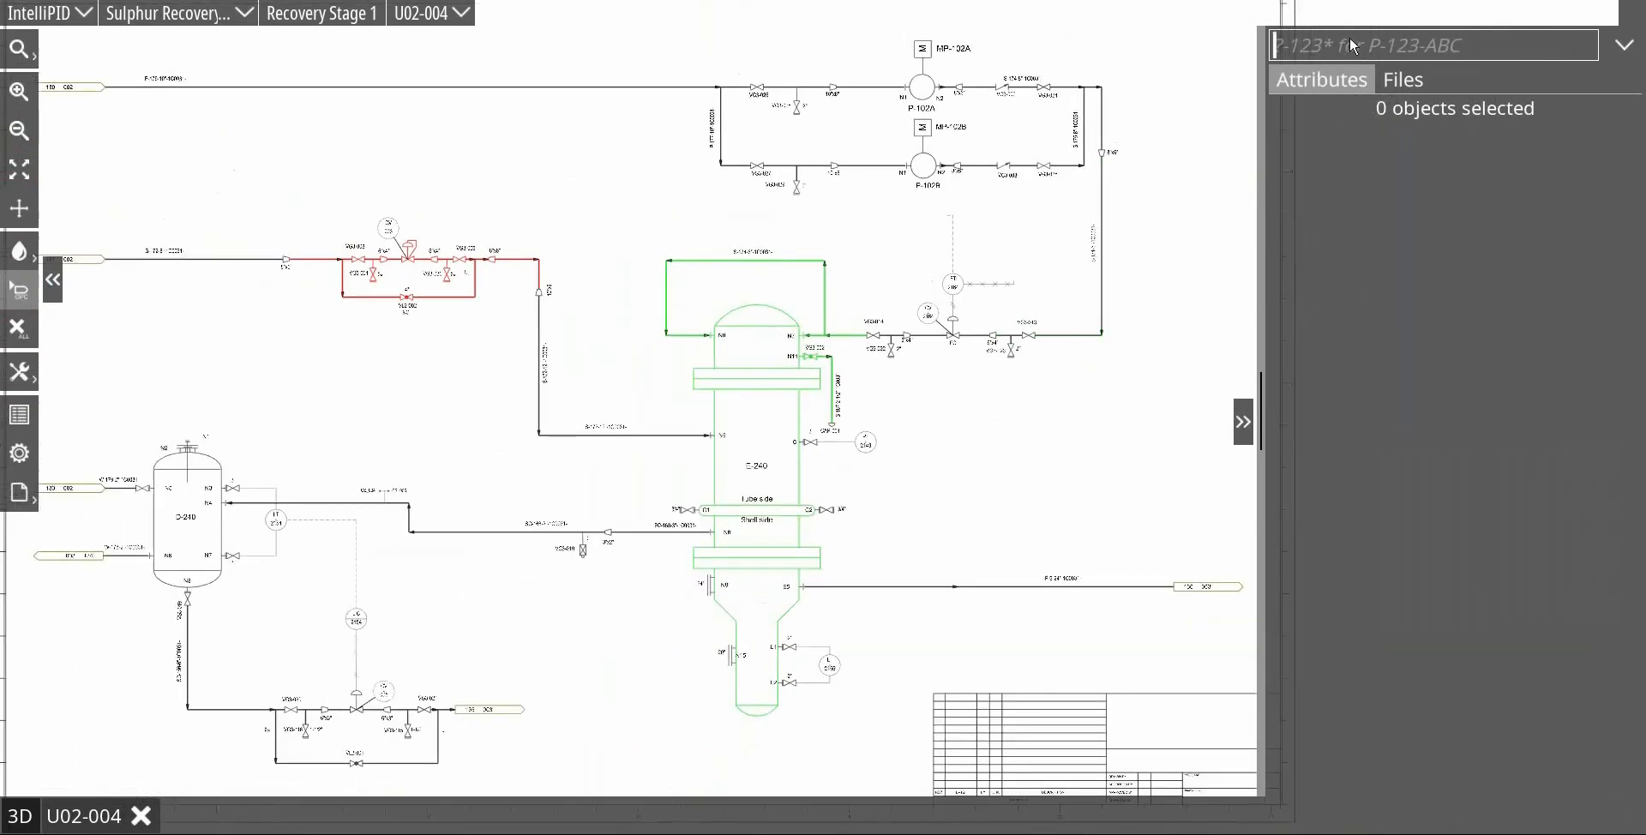
pyautogui.write('C')
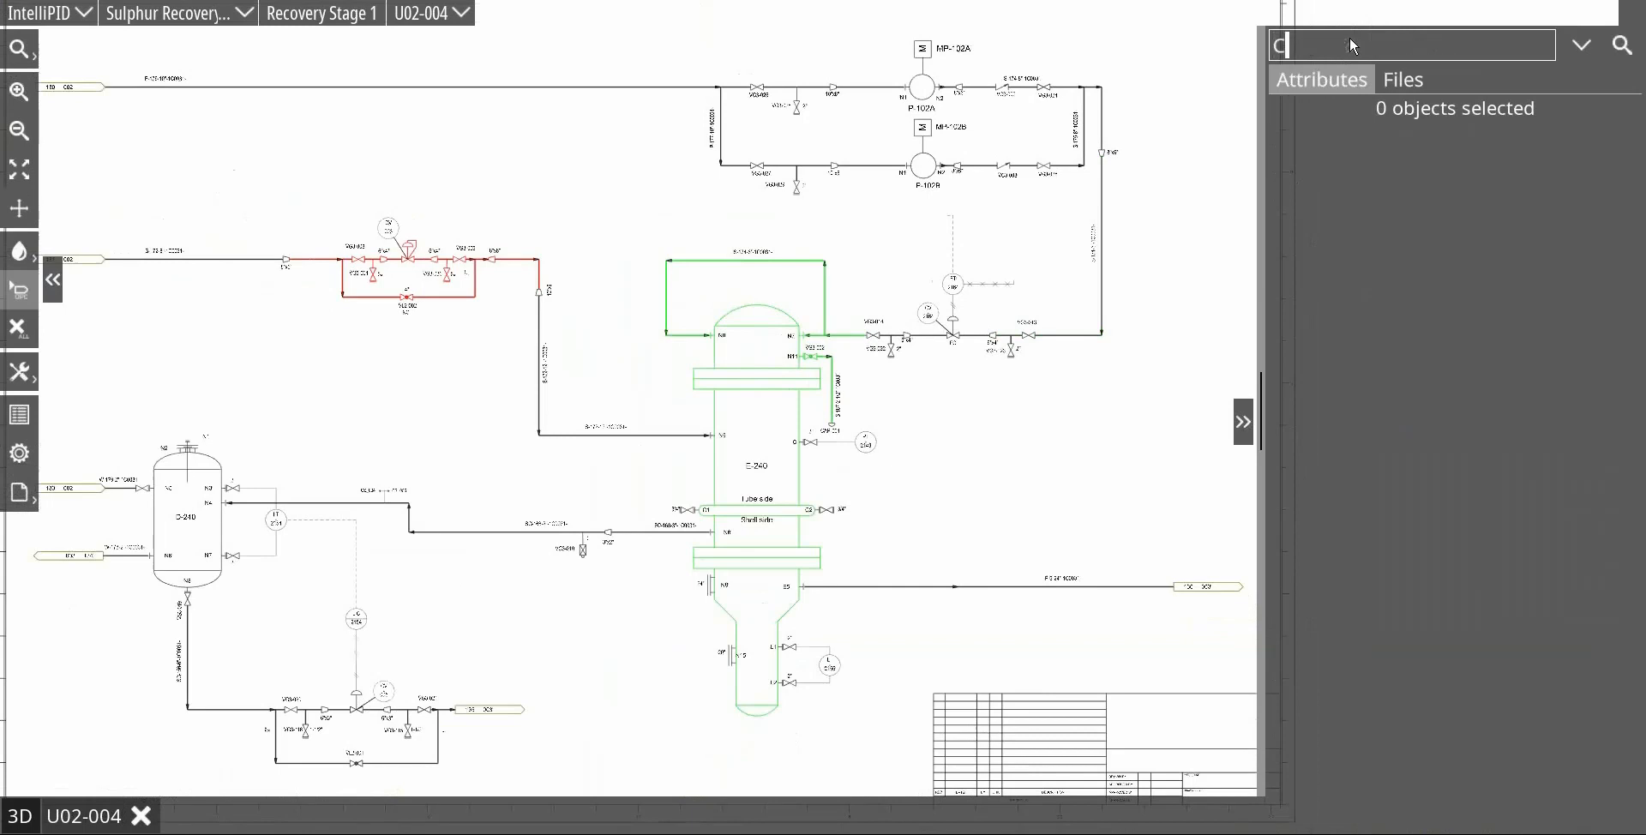
pyautogui.write('S-')
pyautogui.write('004')
pyautogui.press('Return')
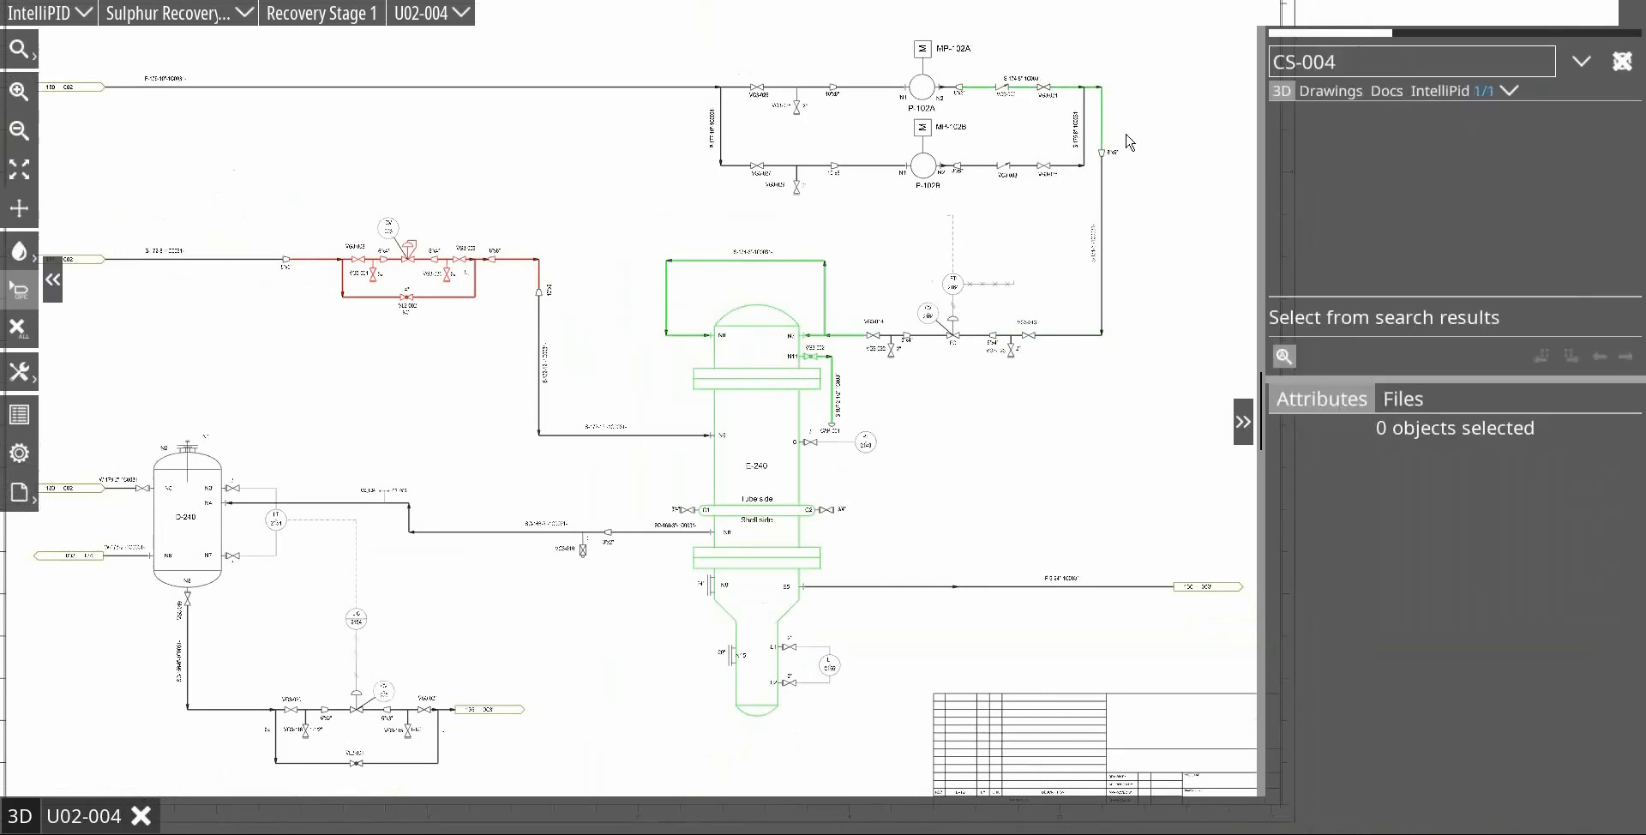
pyautogui.click(1411, 102)
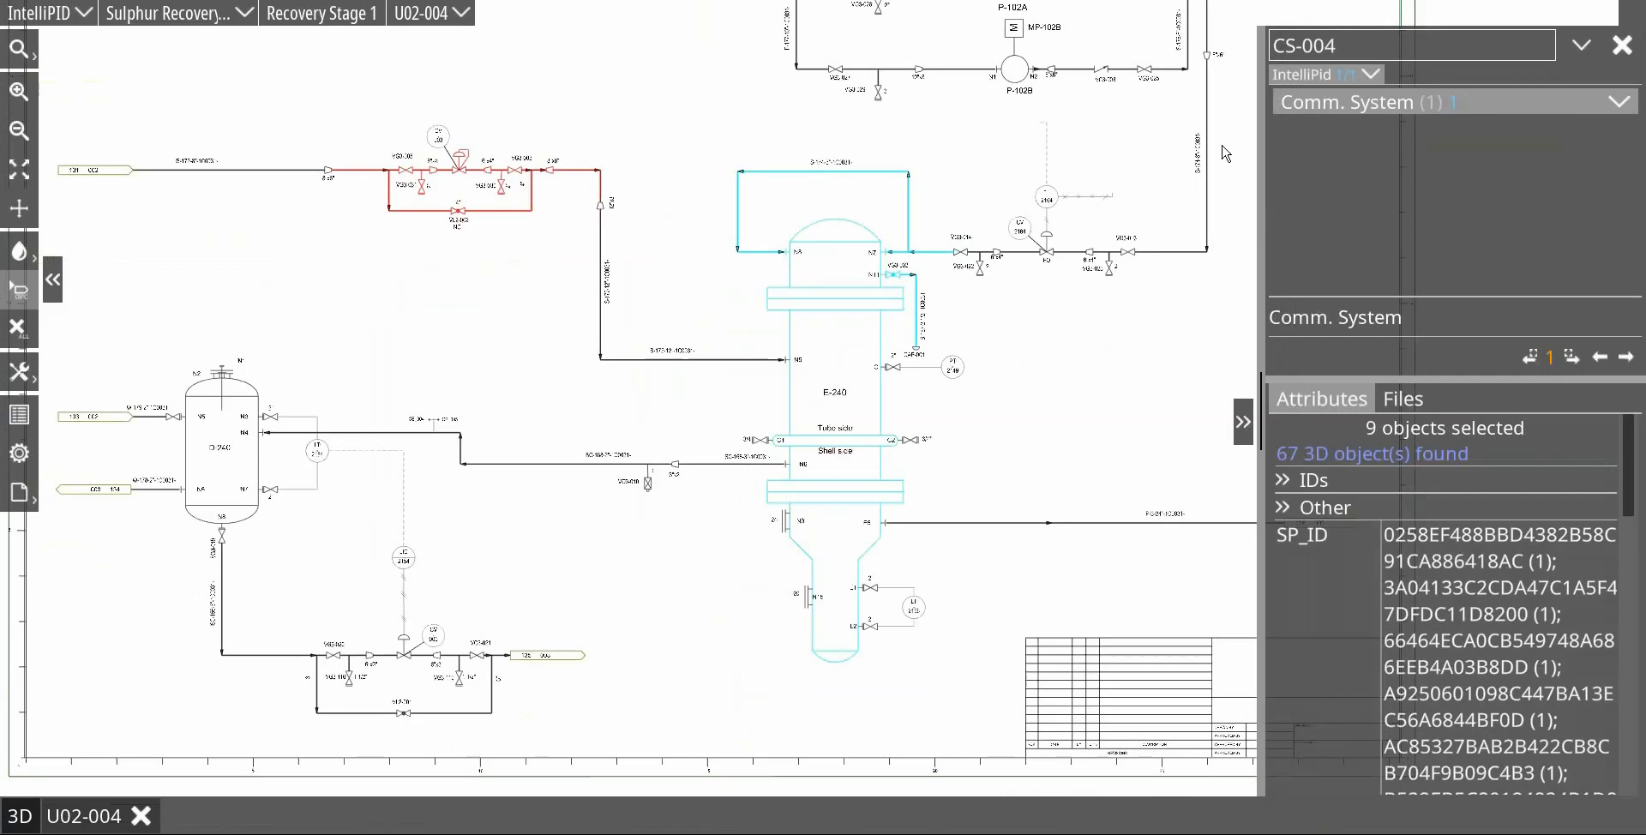
# Step: Show the 3D objects matching the found E-240 items and assign commissioning system CS_004 to them
pyautogui.scroll(-5, 1571, 670)
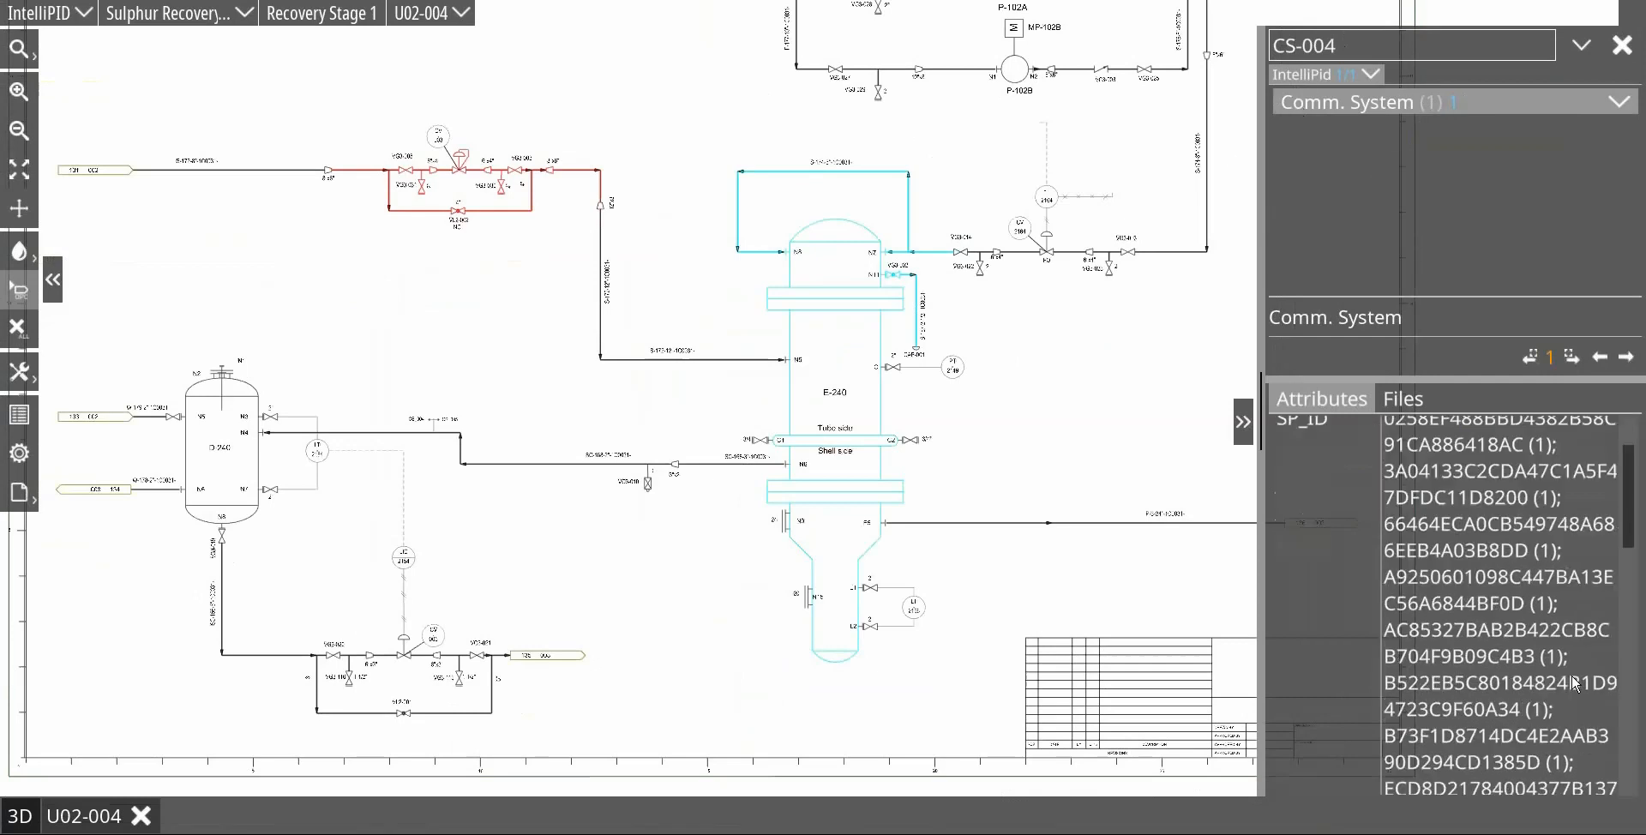
pyautogui.scroll(5, 1572, 671)
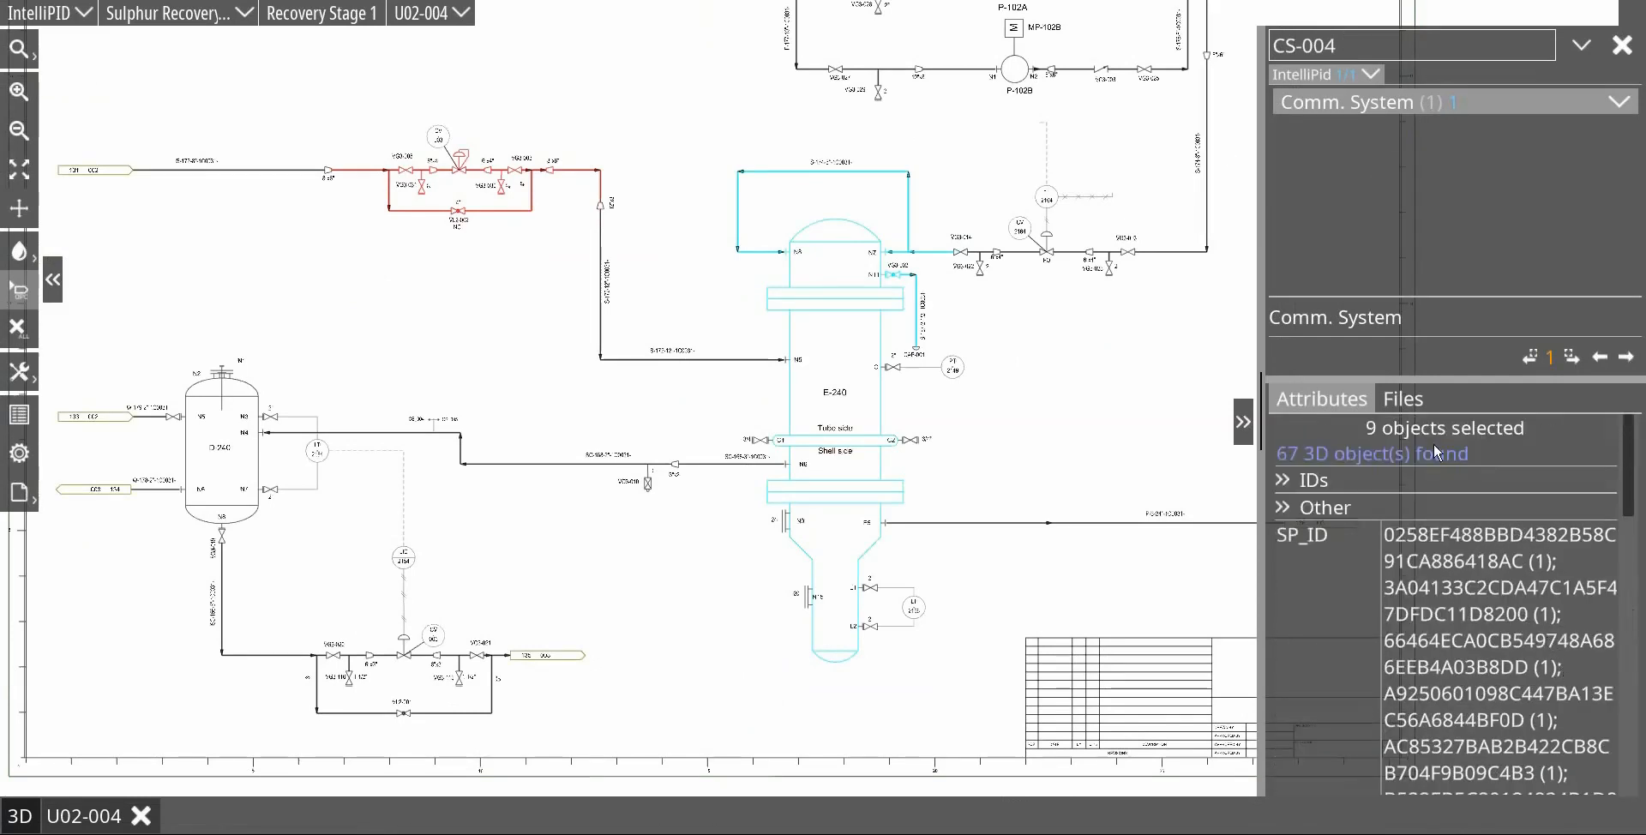
pyautogui.click(1412, 453)
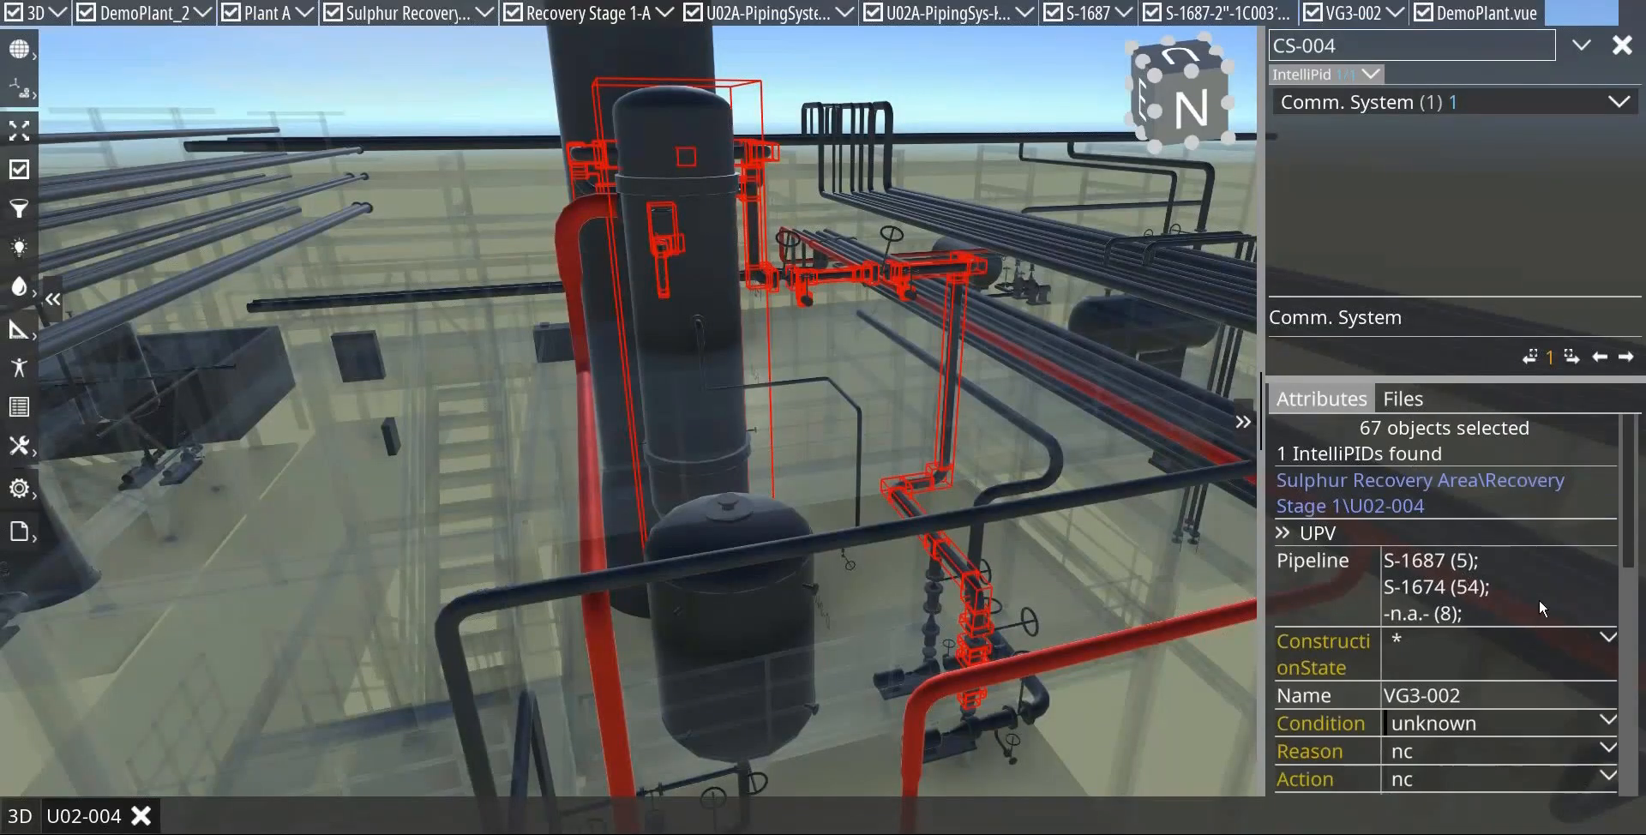
pyautogui.scroll(-3, 1544, 613)
pyautogui.click(1610, 605)
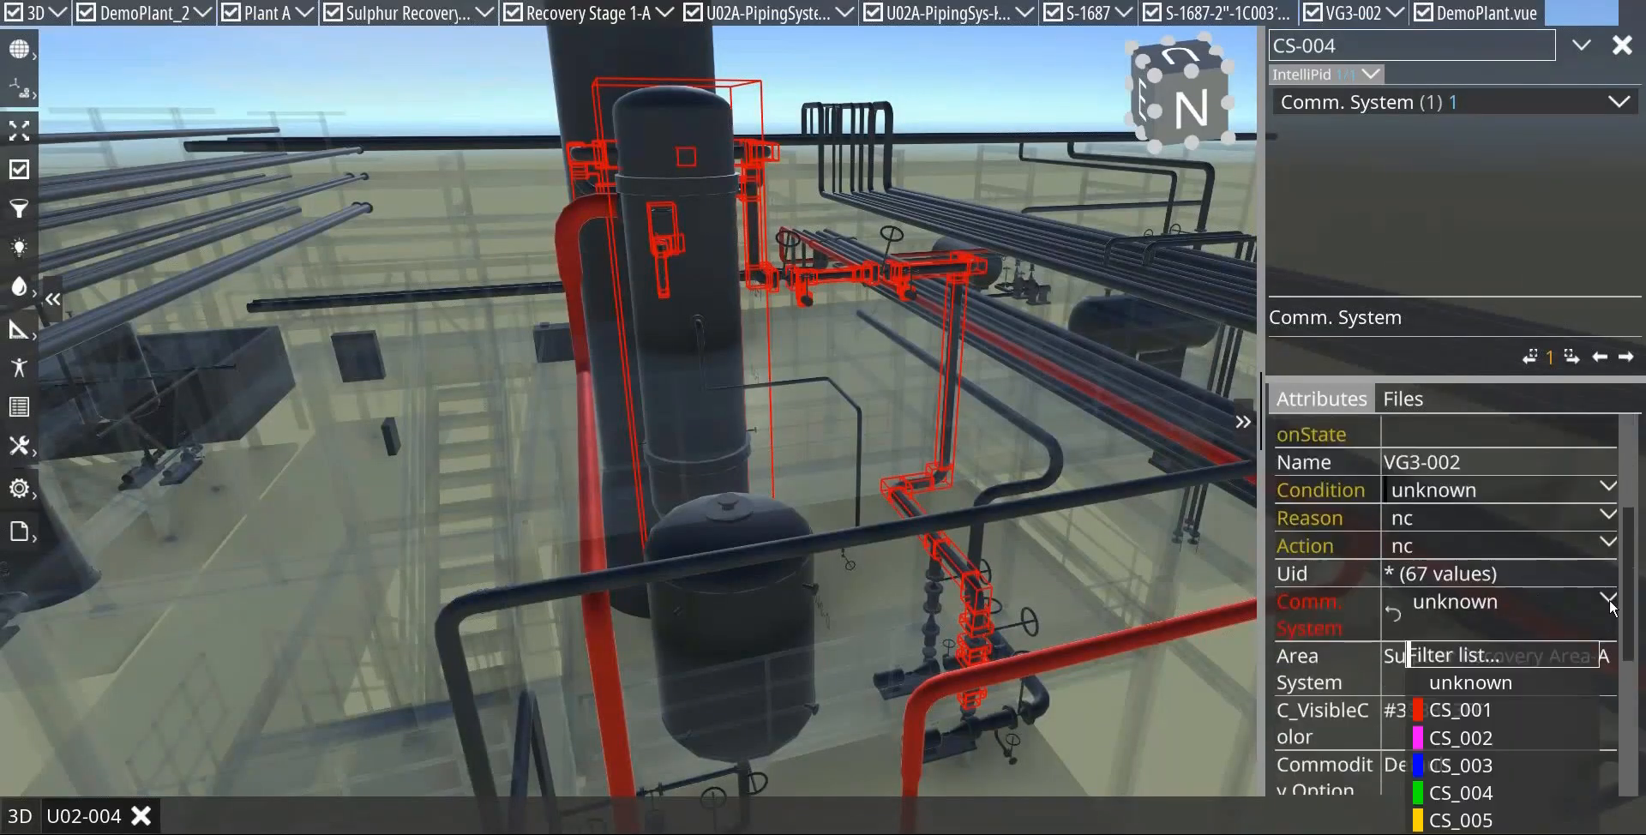
pyautogui.click(1476, 794)
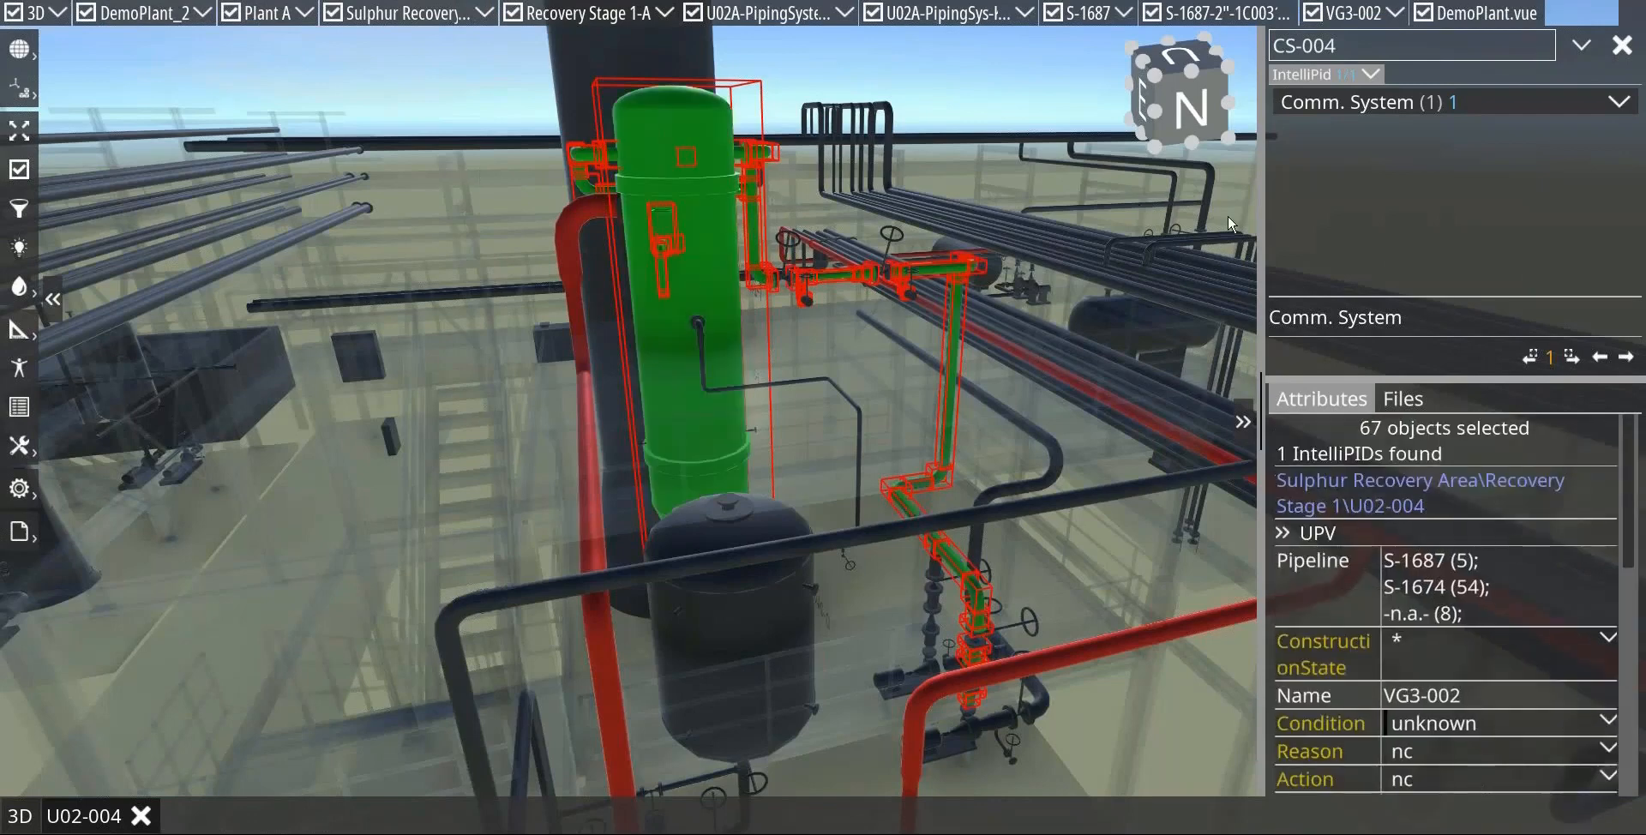
# Step: Trace the 3D selection back to U02-004, check the commissioning system of one E-240 nozzle and clear the selection
pyautogui.click(1349, 480)
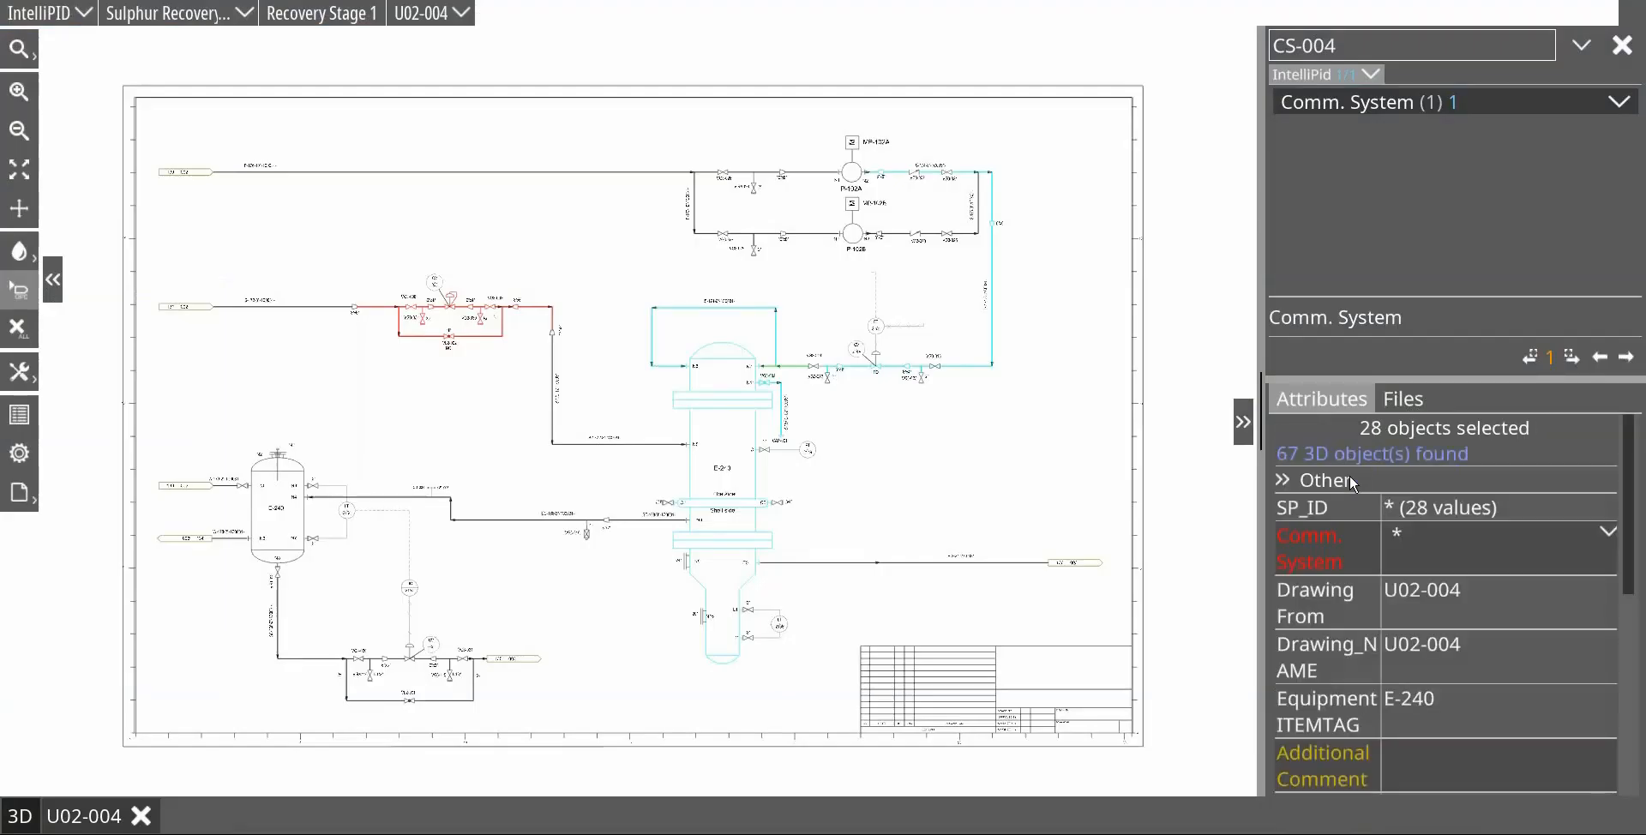
pyautogui.click(906, 444)
pyautogui.click(750, 367)
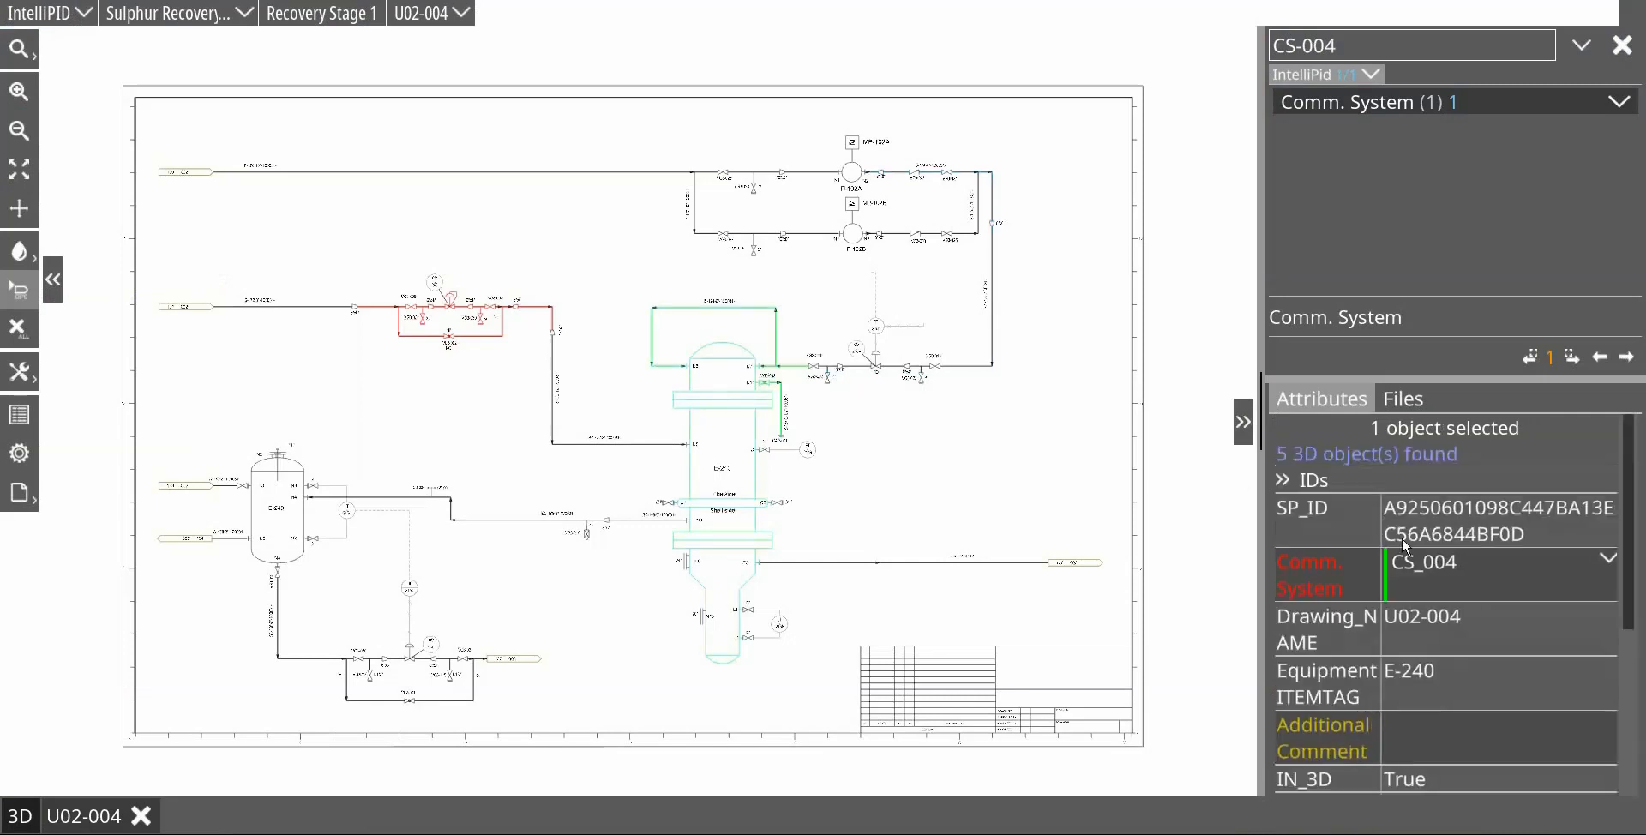
pyautogui.click(987, 486)
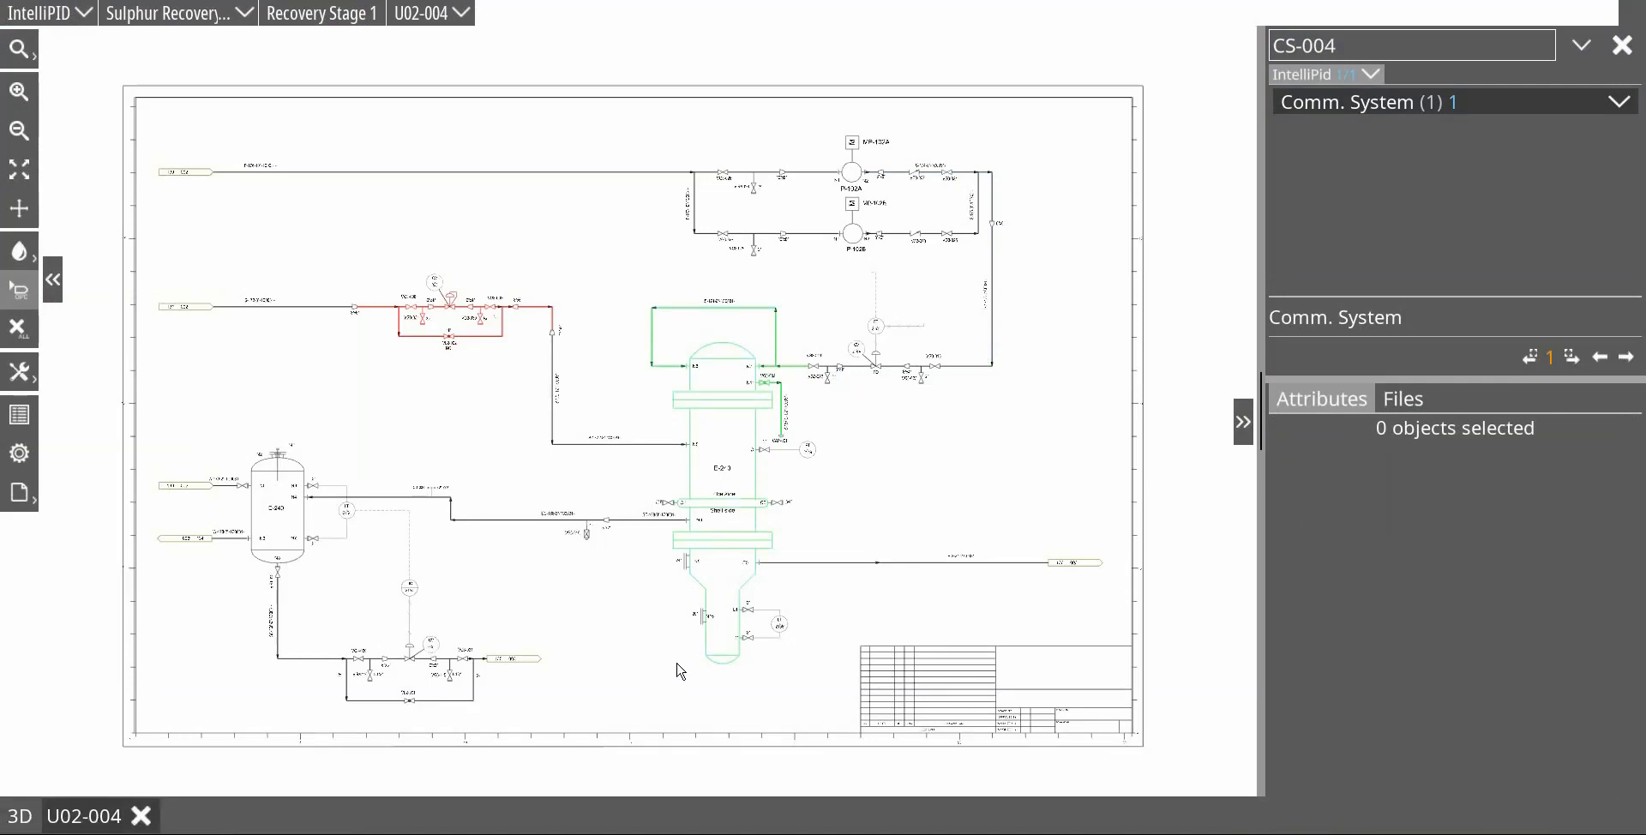
# Step: Return to the 3D model and select the tall column behind the green E-240 vessel
pyautogui.click(17, 816)
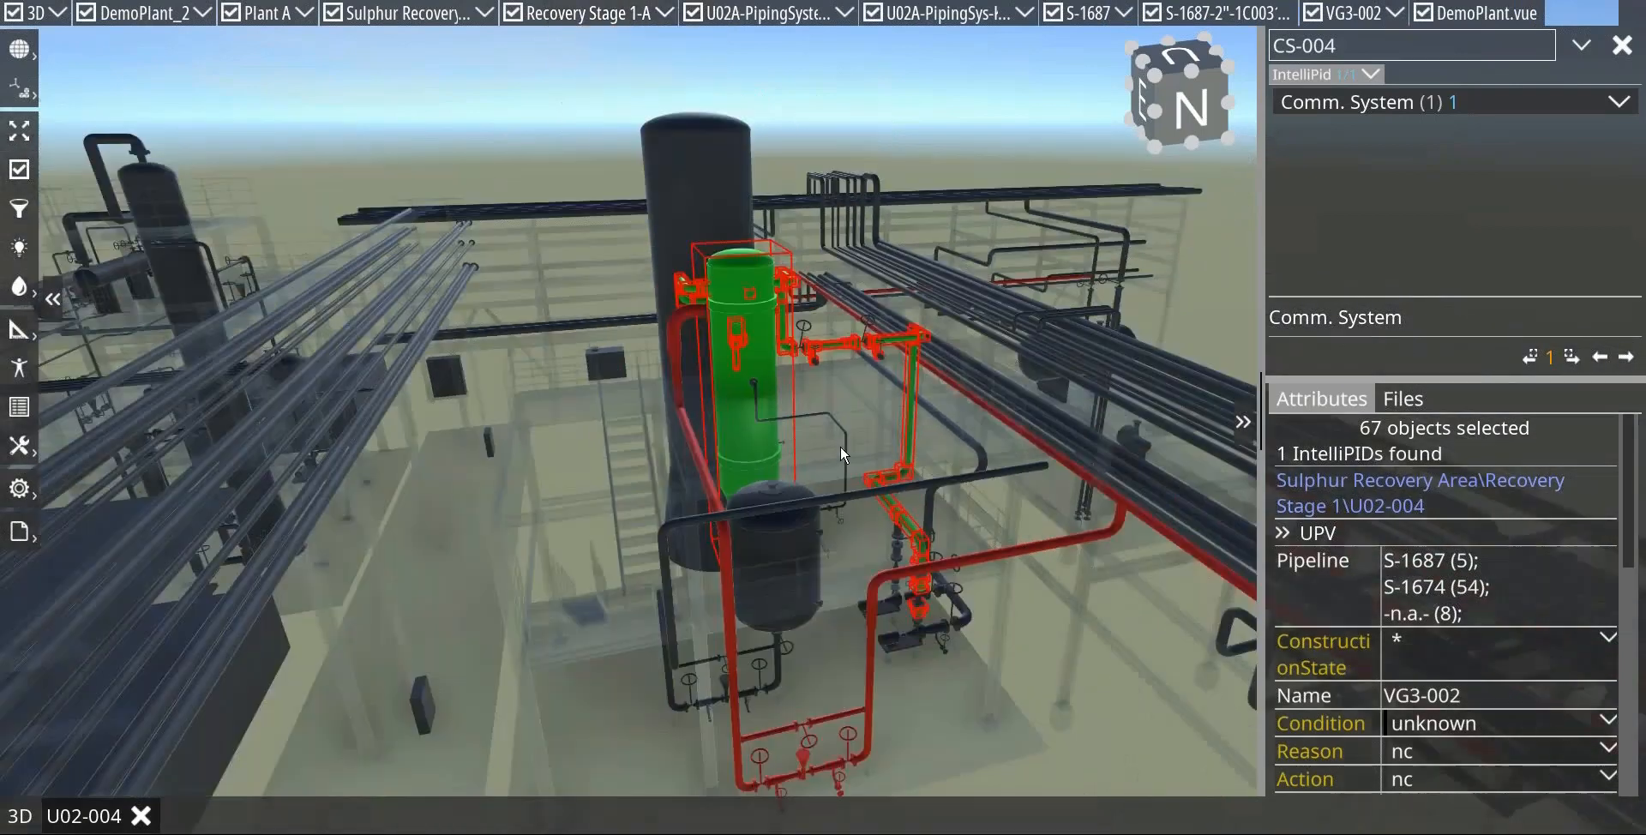
pyautogui.scroll(-5, 840, 446)
pyautogui.click(769, 300)
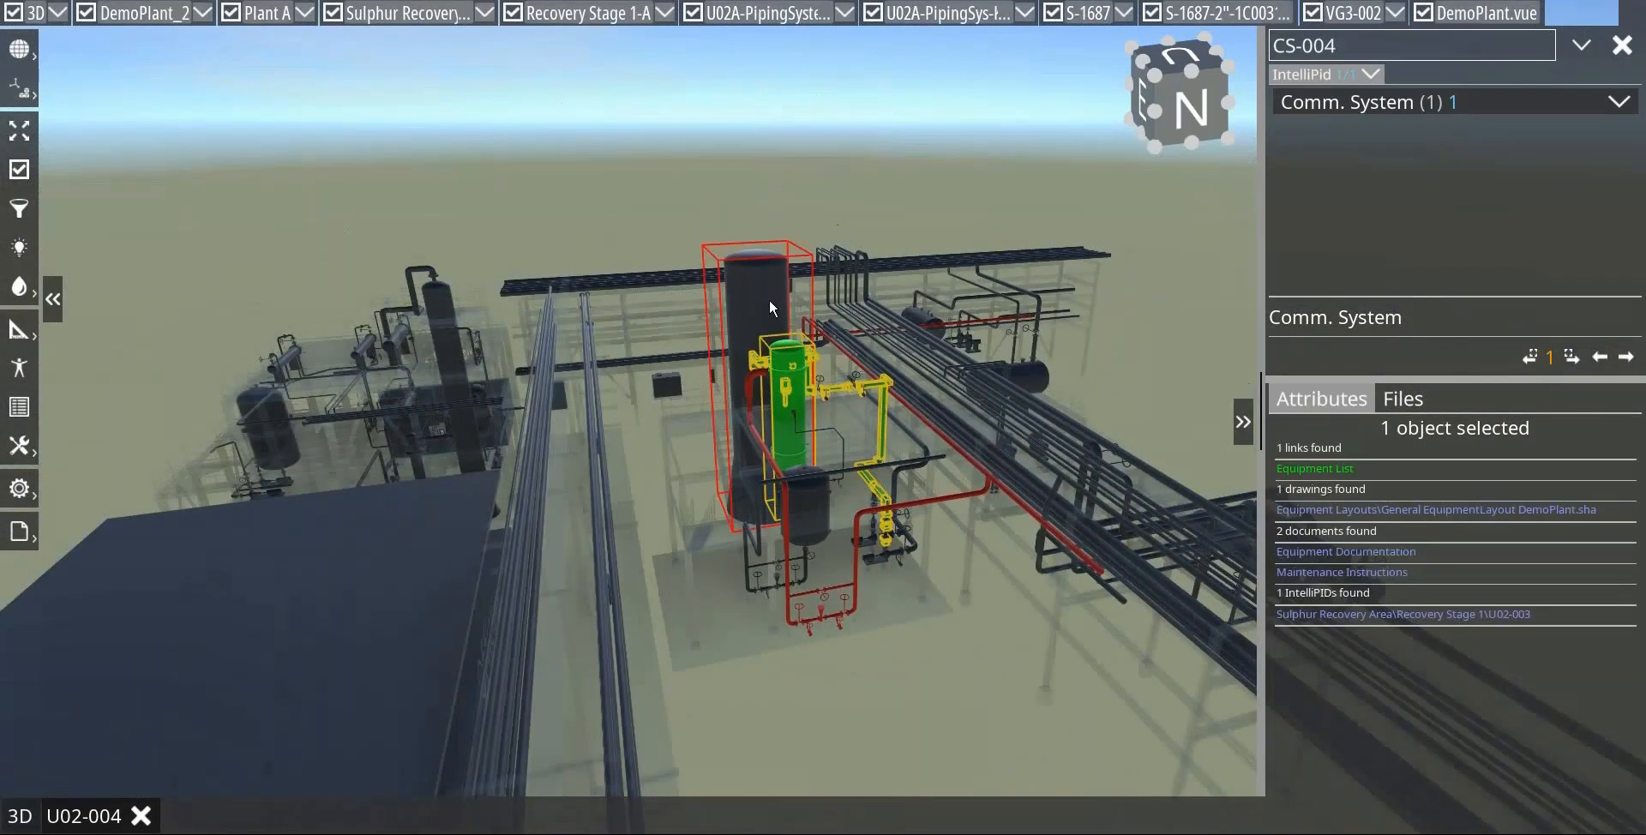